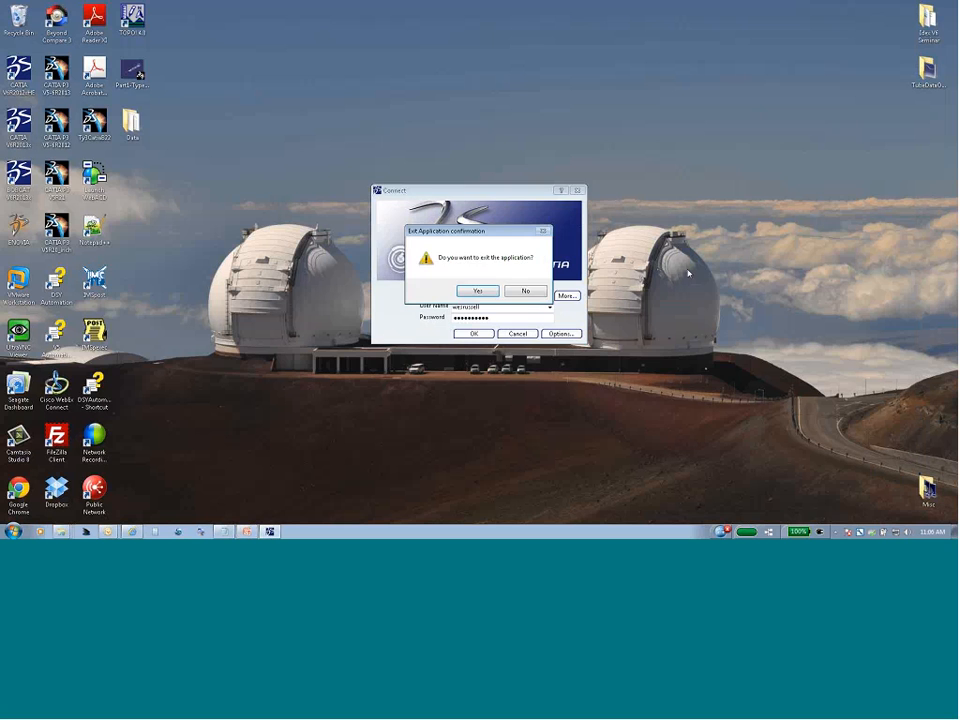
Sign in to the BOBCAT data source by entering the account password in the Connect dialog.
{"action": "left_click", "coordinate": [477, 291]}
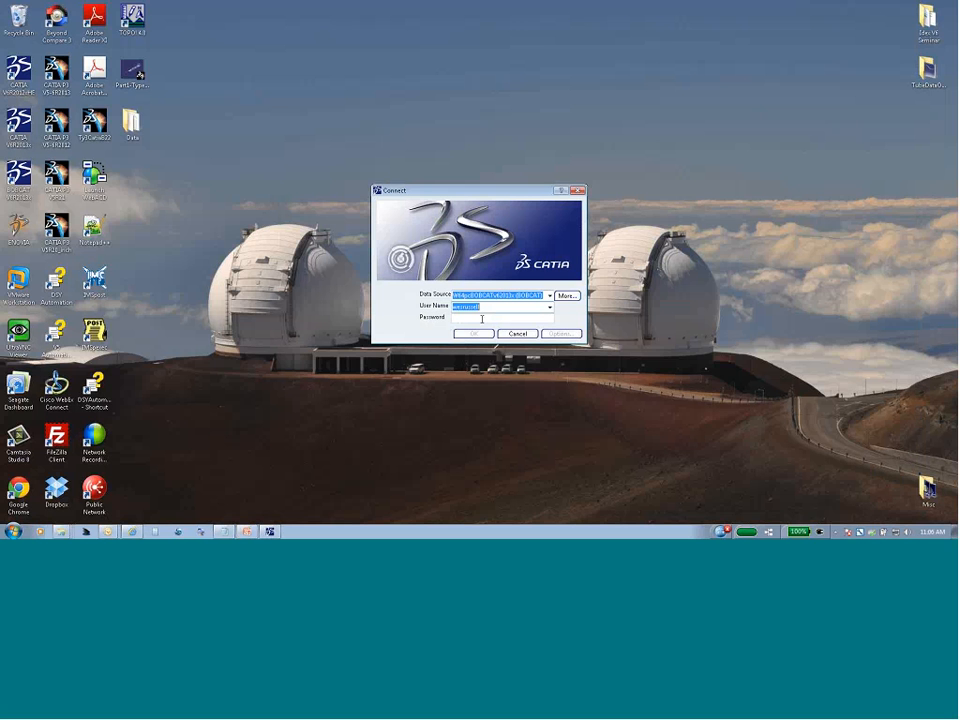
{"action": "left_click", "coordinate": [473, 318]}
{"action": "type", "text": "••"}
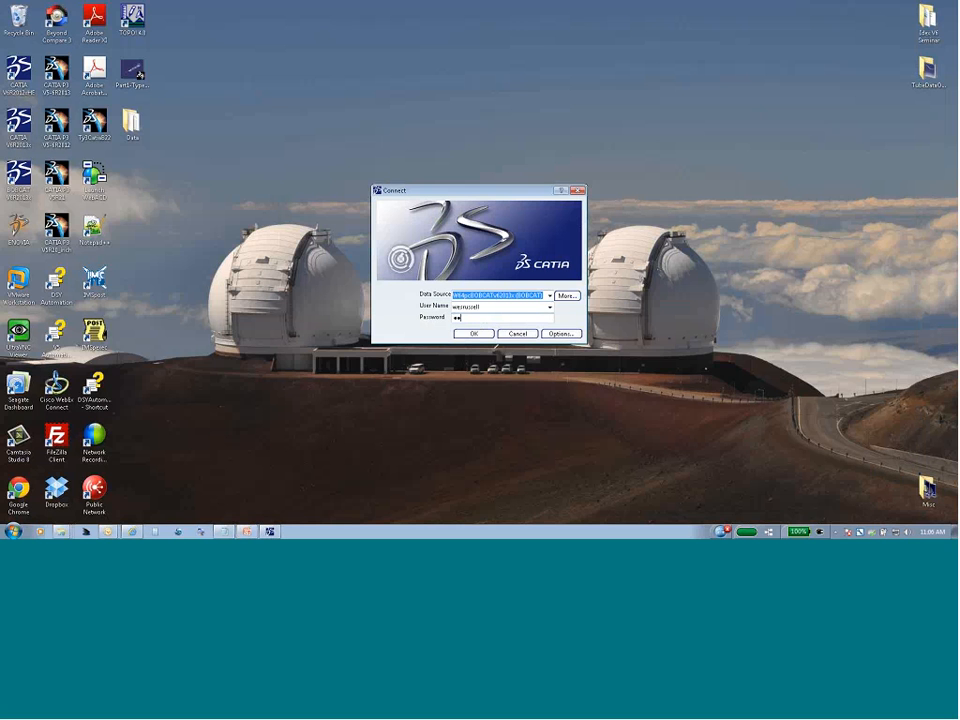
{"action": "type", "text": "••••••••"}
{"action": "left_click", "coordinate": [476, 334]}
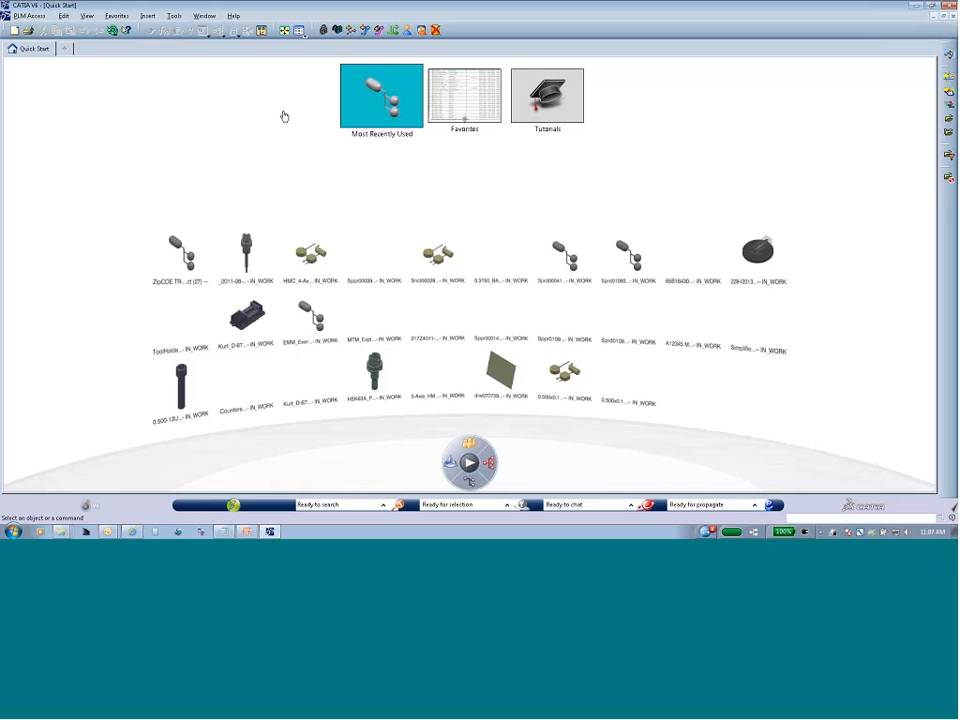
Review the licenses assigned to the account in the PLM User Information, and close the dialog.
{"action": "left_click", "coordinate": [233, 16]}
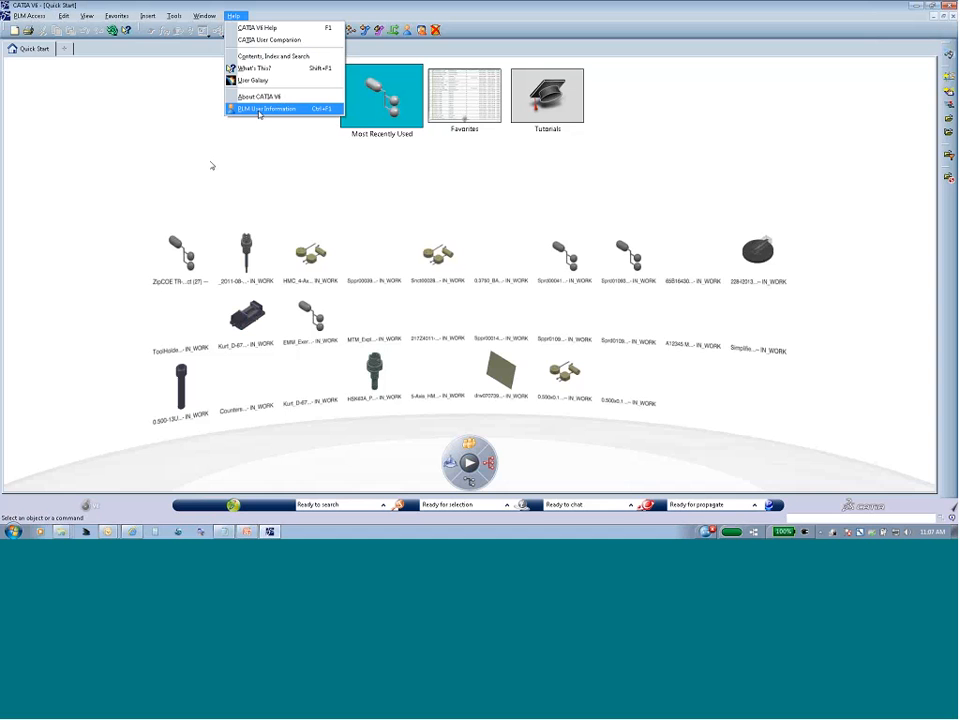
{"action": "left_click", "coordinate": [263, 110]}
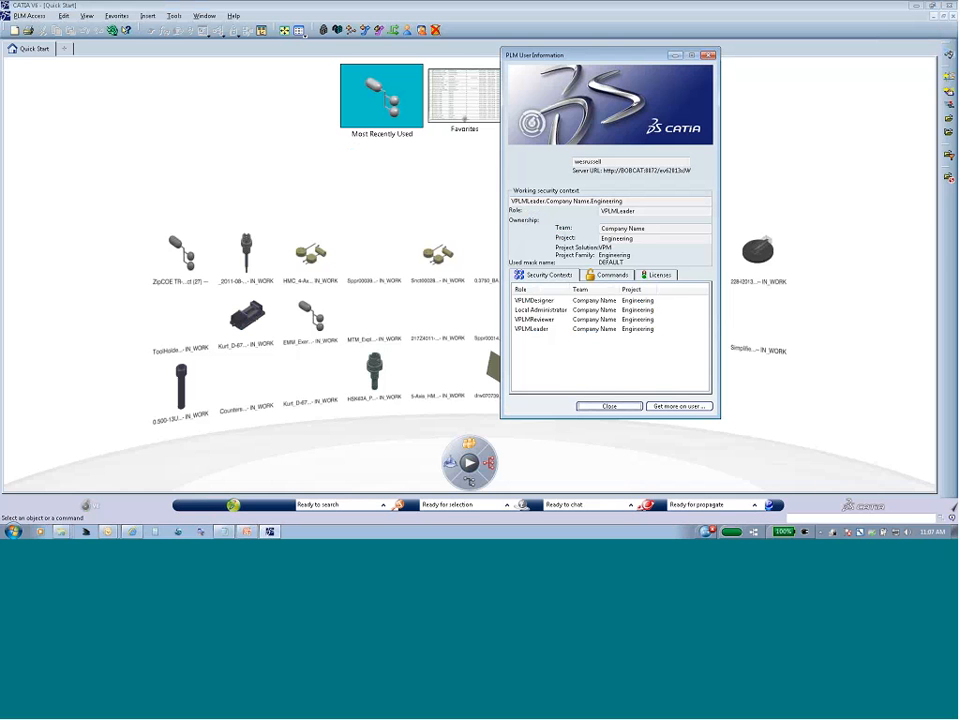
{"action": "left_click", "coordinate": [659, 274]}
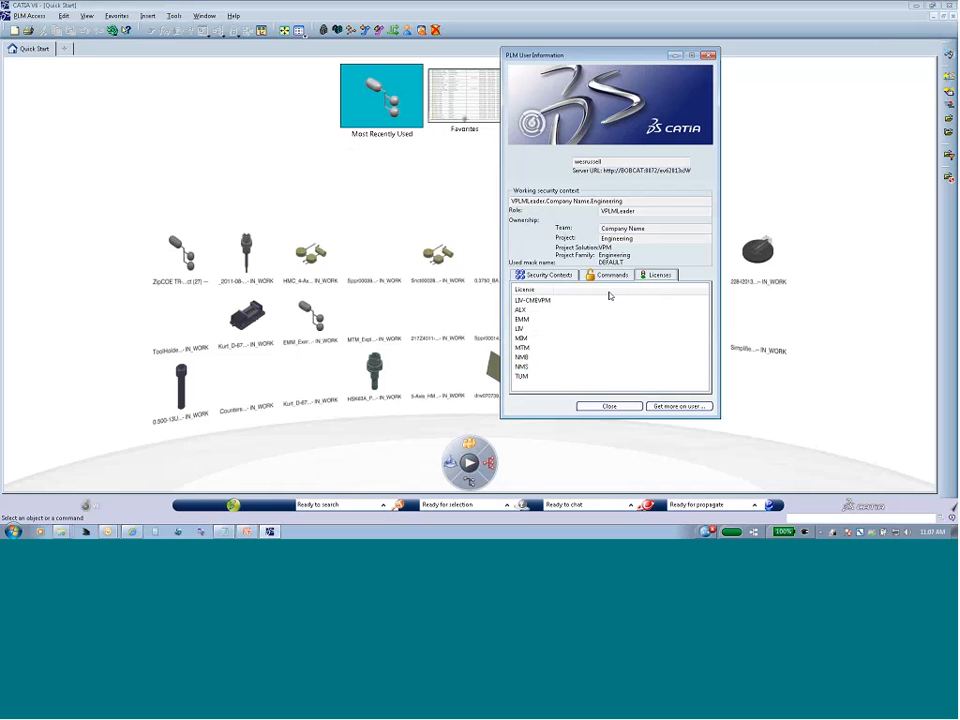
{"action": "left_click", "coordinate": [609, 406]}
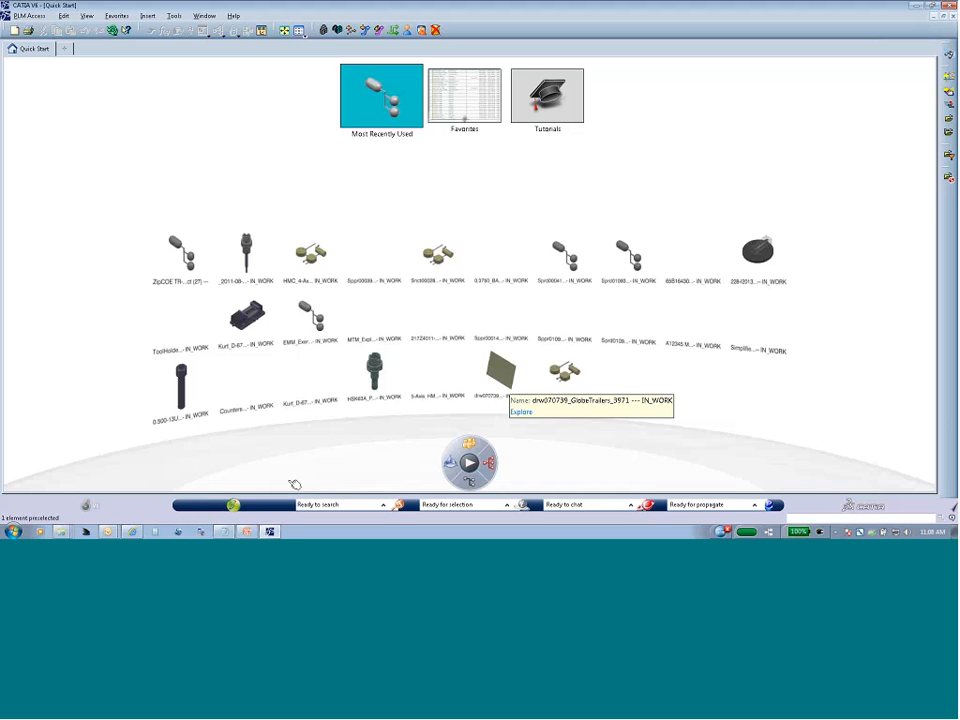
{"action": "left_click", "coordinate": [235, 506]}
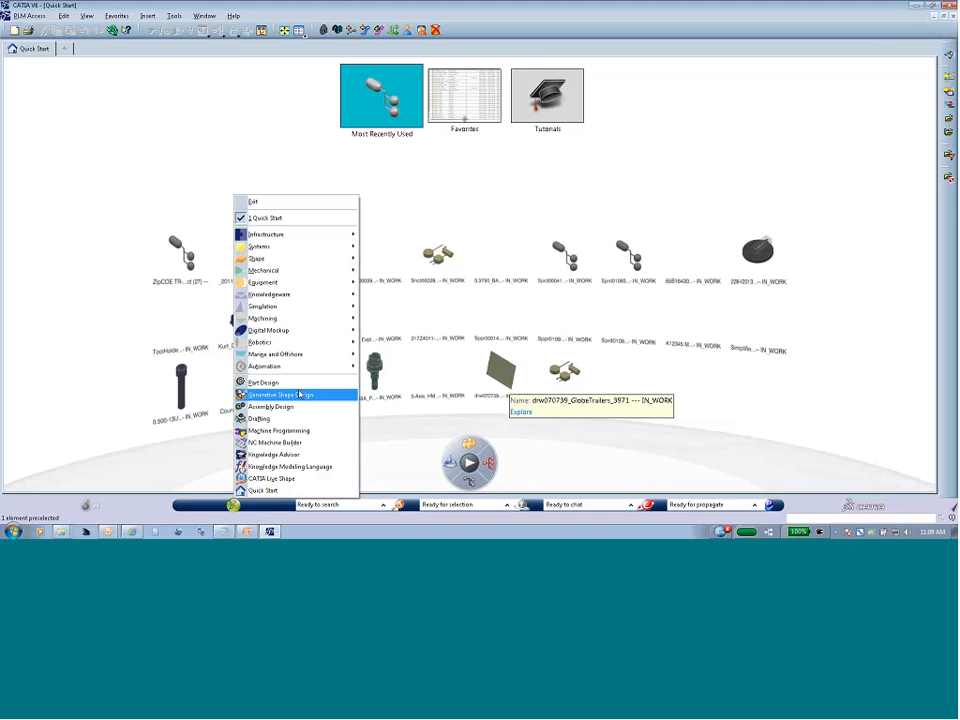
{"action": "mouse_move", "coordinate": [299, 250]}
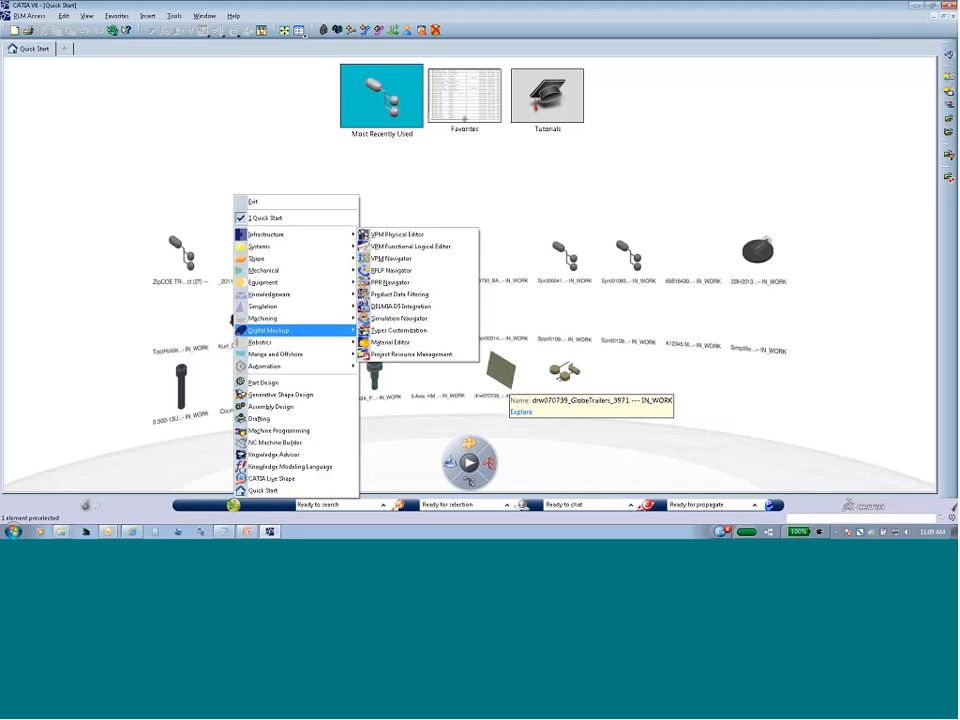
{"action": "left_click", "coordinate": [270, 478]}
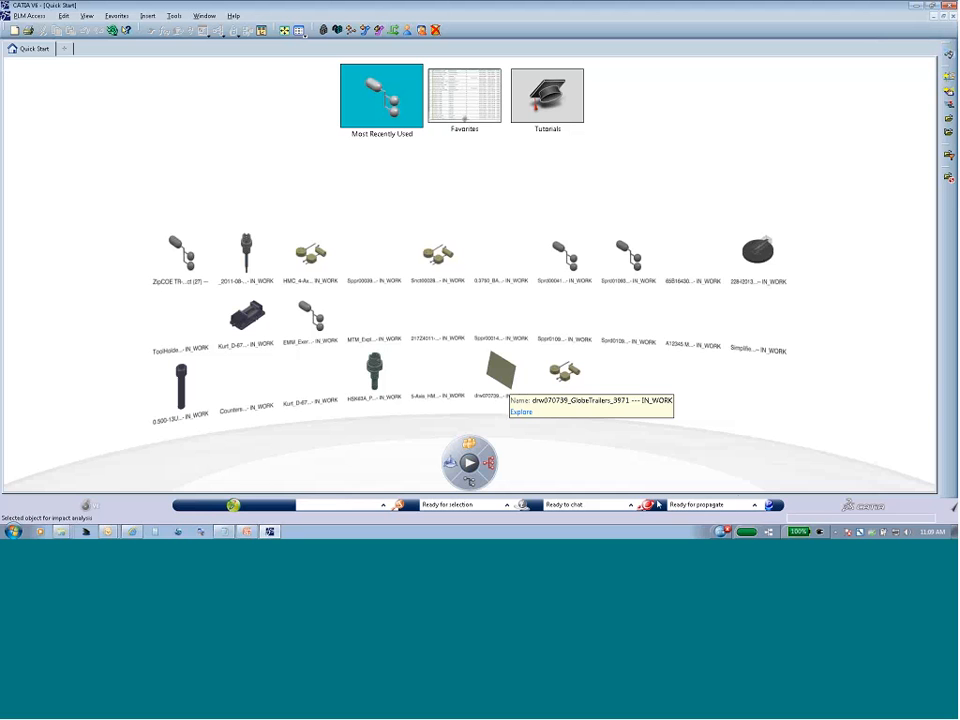
Search the database for products whose name starts with toolholder.
{"action": "left_click", "coordinate": [351, 506]}
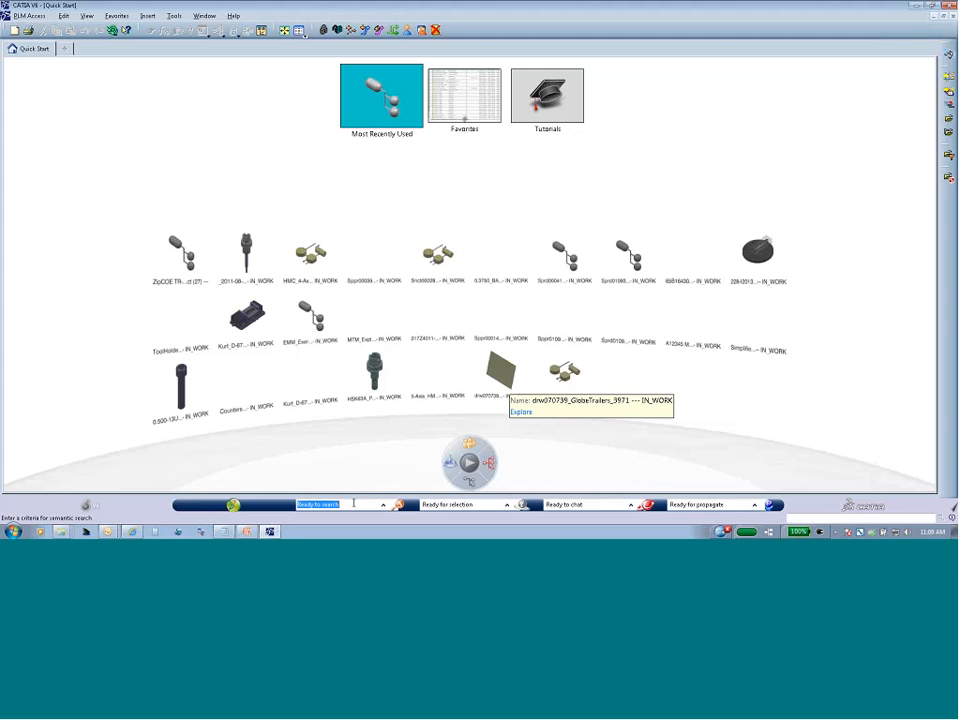
{"action": "type", "text": "pla"}
{"action": "type", "text": "t"}
{"action": "type", "text": "e tol"}
{"action": "key", "text": "BackSpace"}
{"action": "type", "text": "olholder"}
{"action": "key", "text": "Return"}
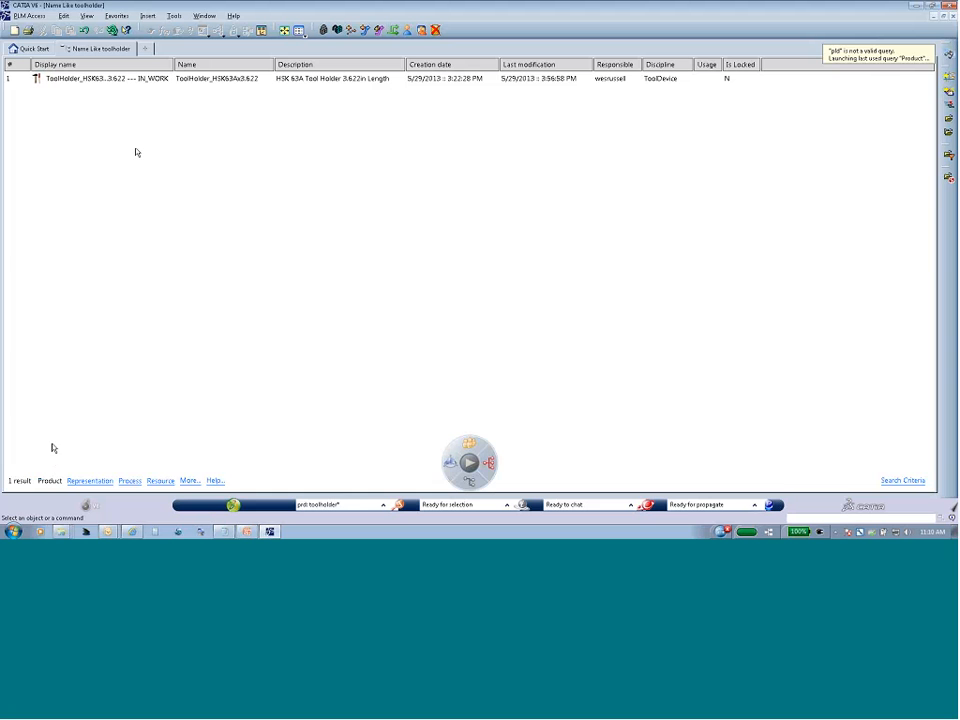
Try to delete the tool holder ToolHolder_HSK63Ax3.622, and dismiss the resulting incident report.
{"action": "left_click", "coordinate": [95, 88]}
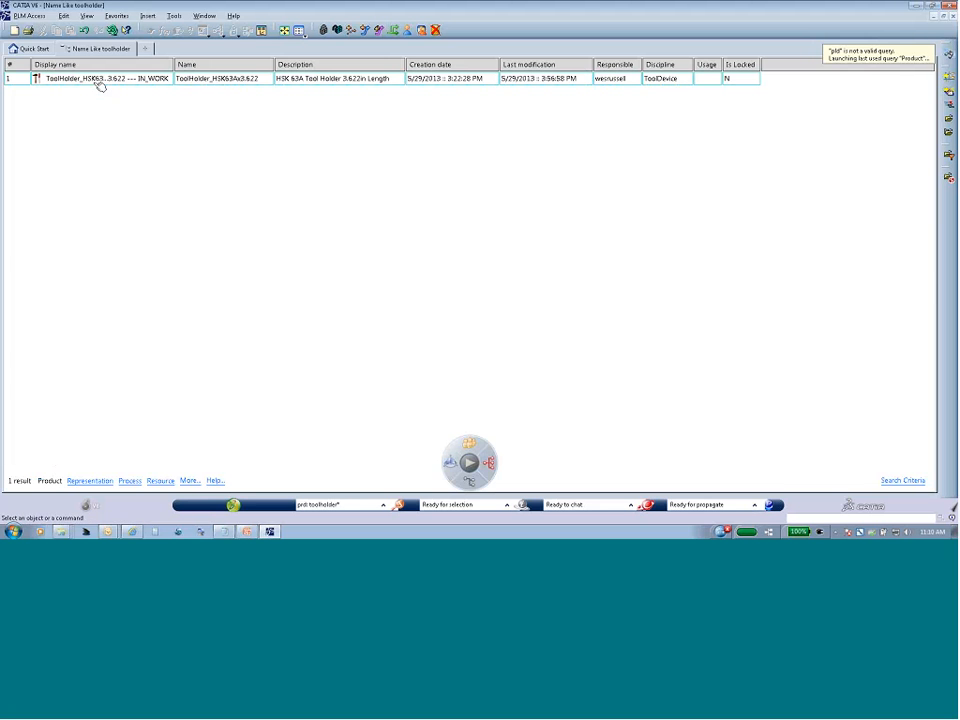
{"action": "left_click", "coordinate": [99, 81]}
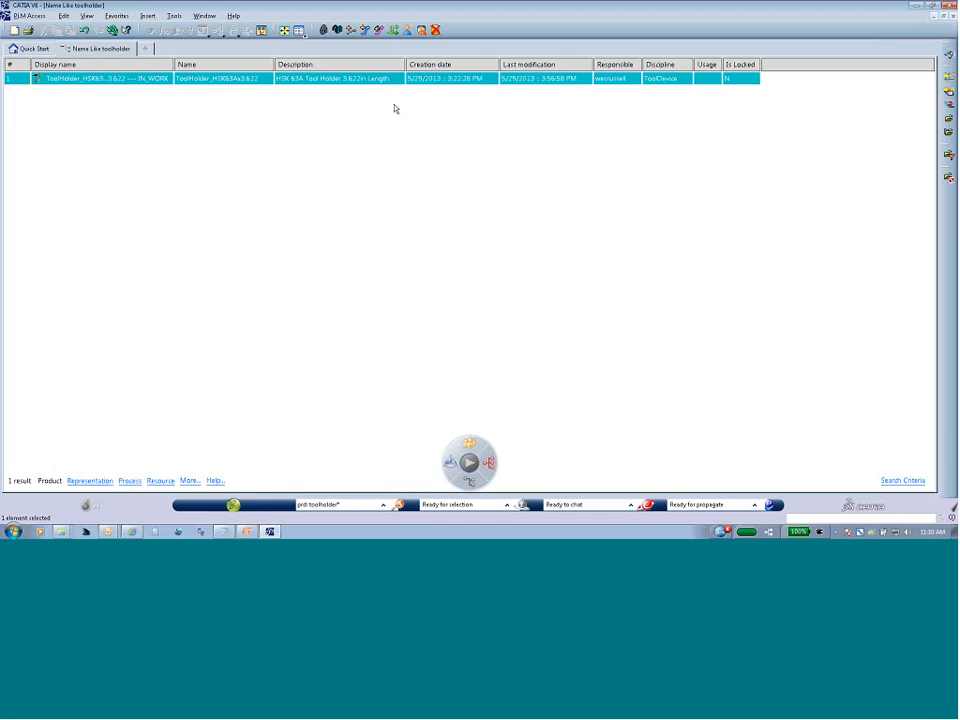
{"action": "key", "text": "Delete"}
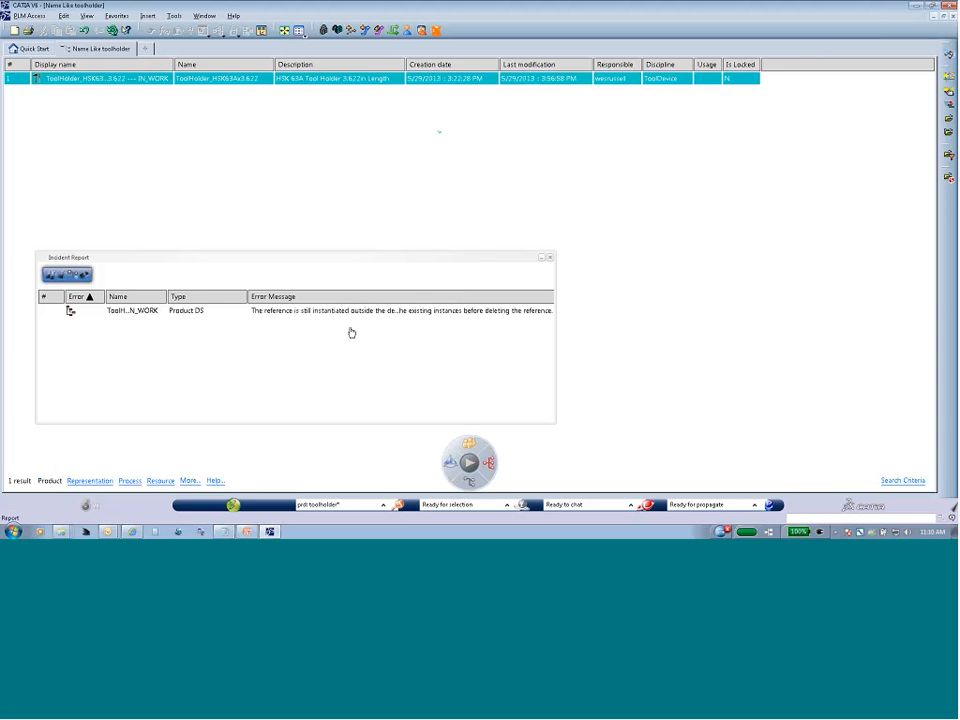
{"action": "left_click", "coordinate": [313, 308]}
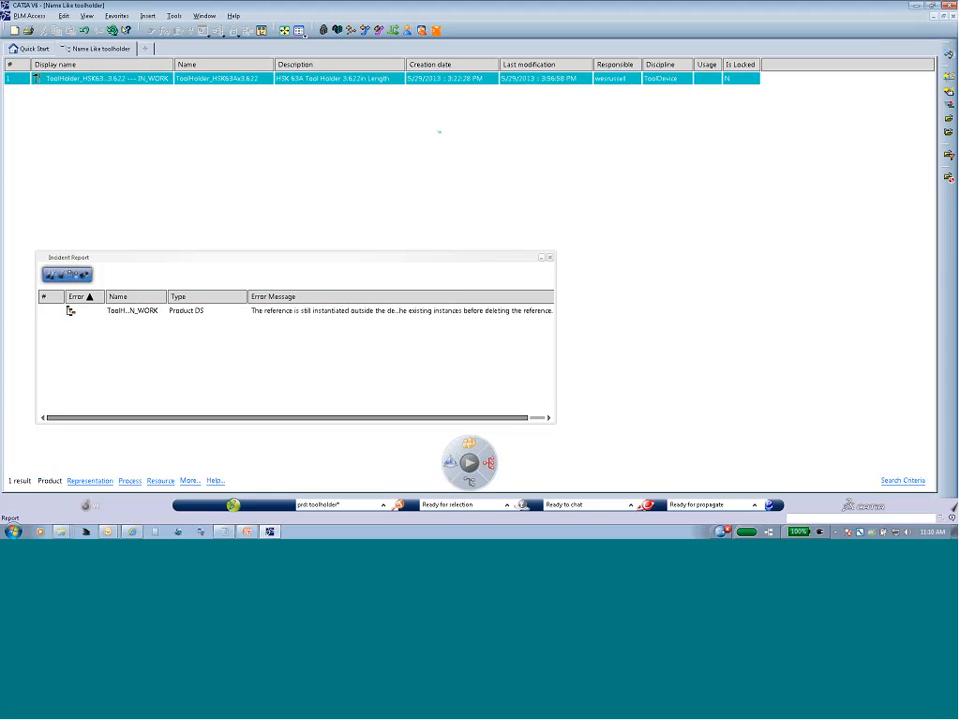
{"action": "left_click", "coordinate": [551, 259]}
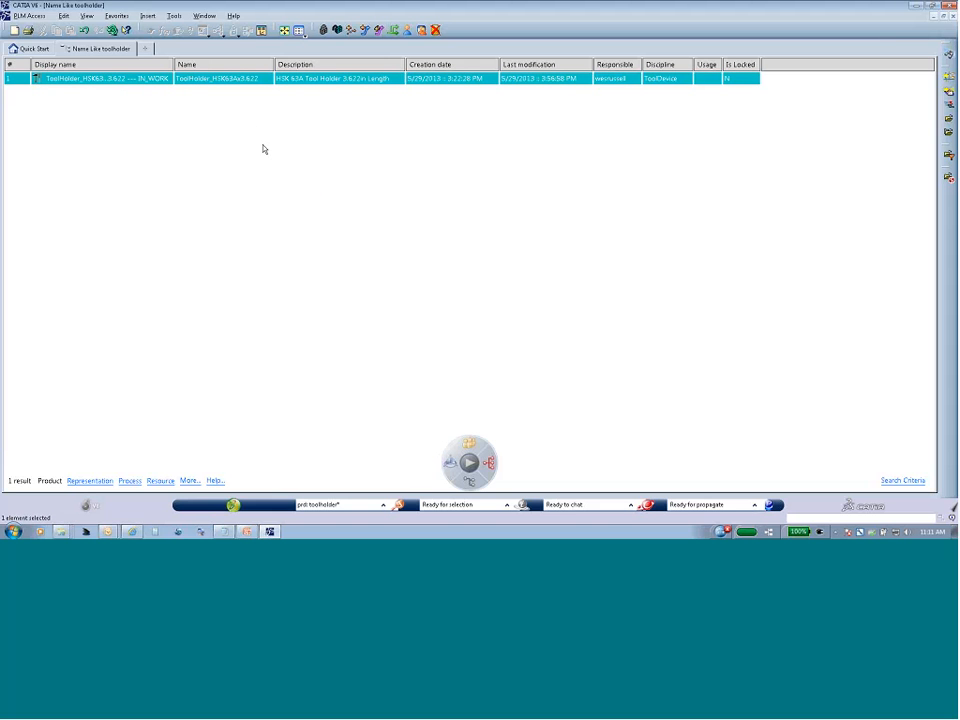
Explore the tool holder's parents, tracing 0.7500EM_HSK63A_ToolAssy up through its machining cell to the Test Tool Assembly PPR context, and close the view.
{"action": "left_click", "coordinate": [950, 105]}
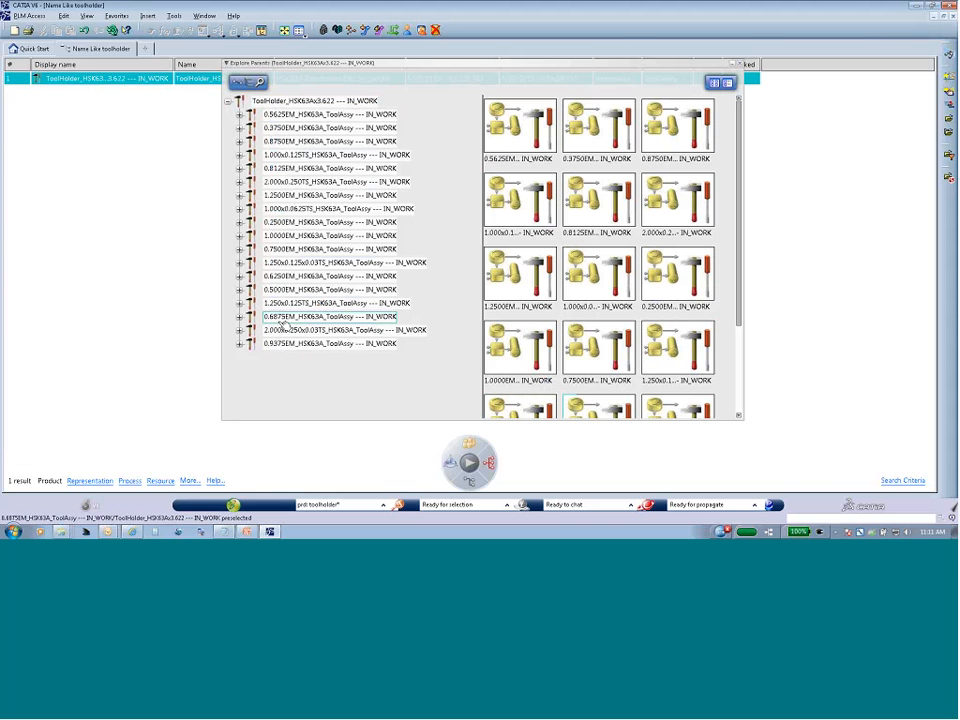
{"action": "double_click", "coordinate": [292, 249]}
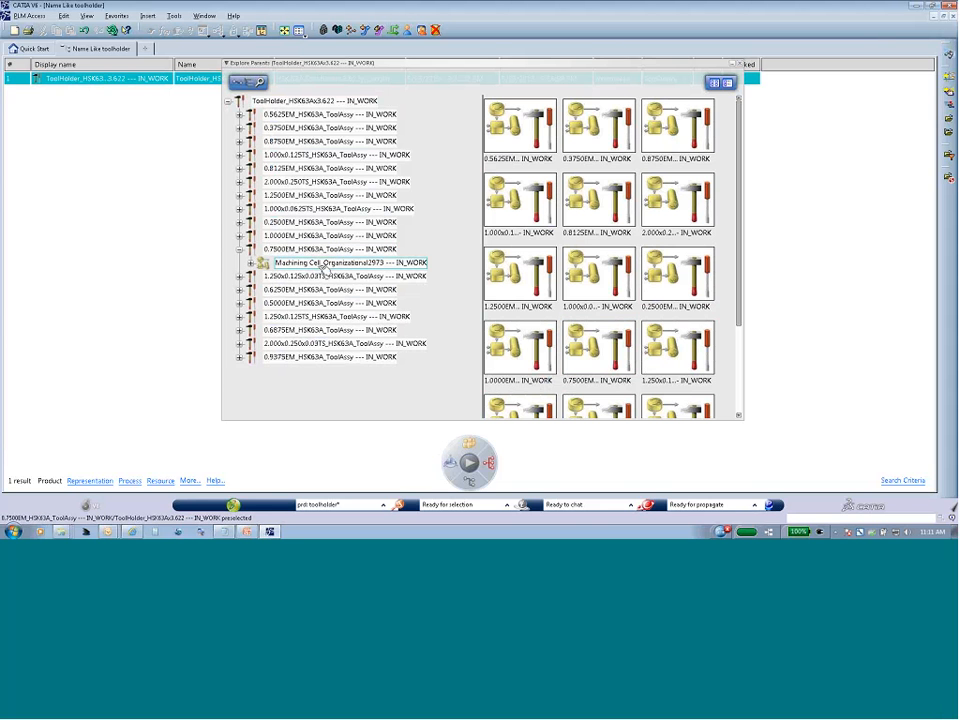
{"action": "left_click", "coordinate": [254, 263]}
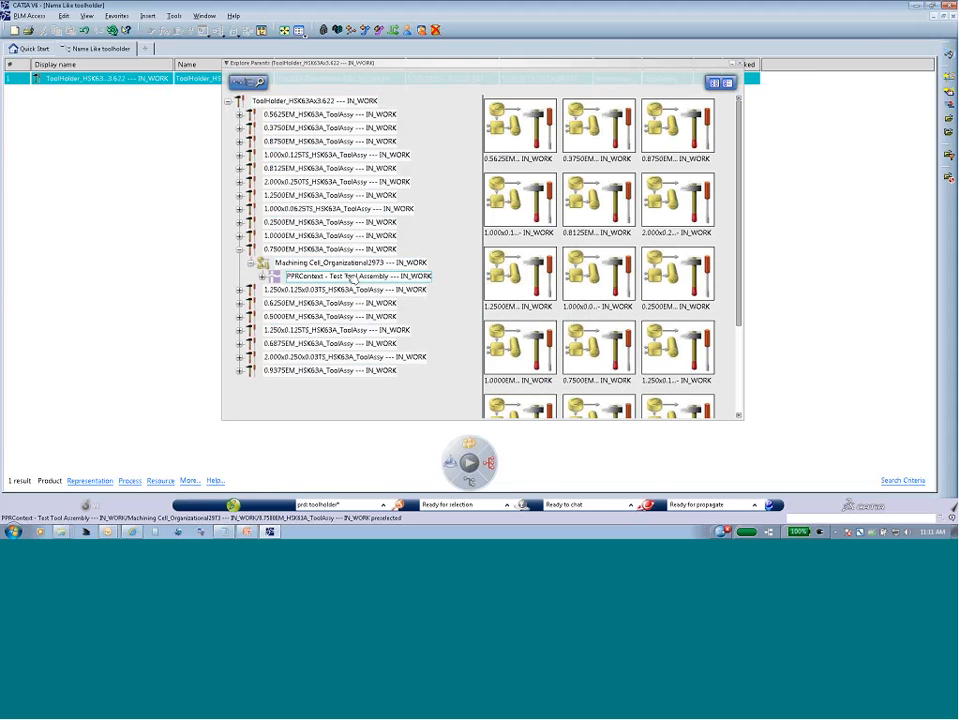
{"action": "left_click", "coordinate": [368, 277]}
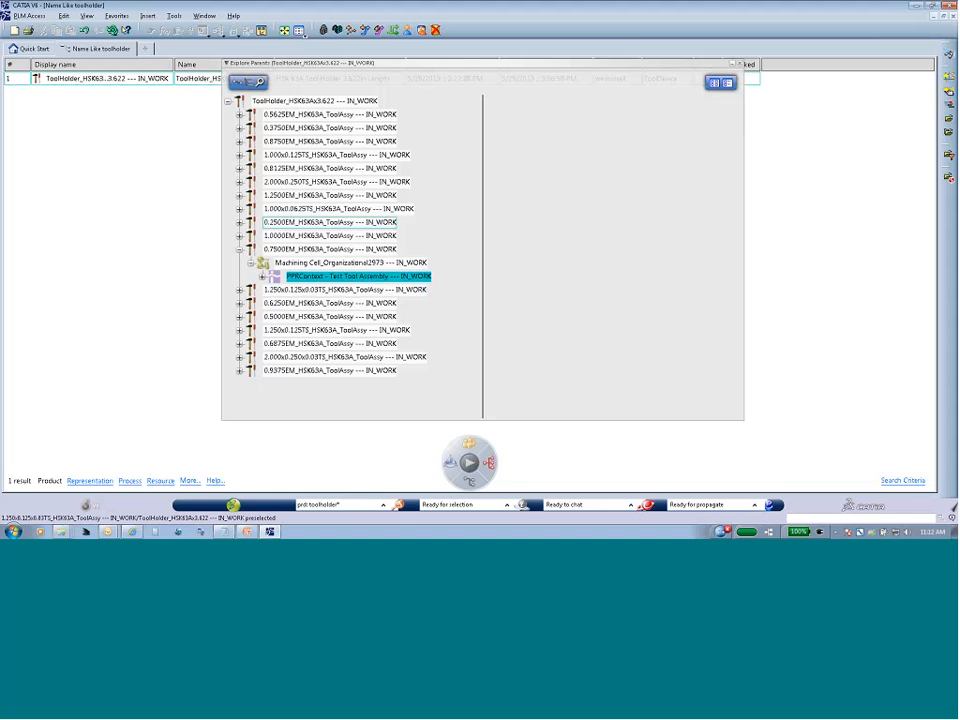
{"action": "left_click", "coordinate": [740, 64]}
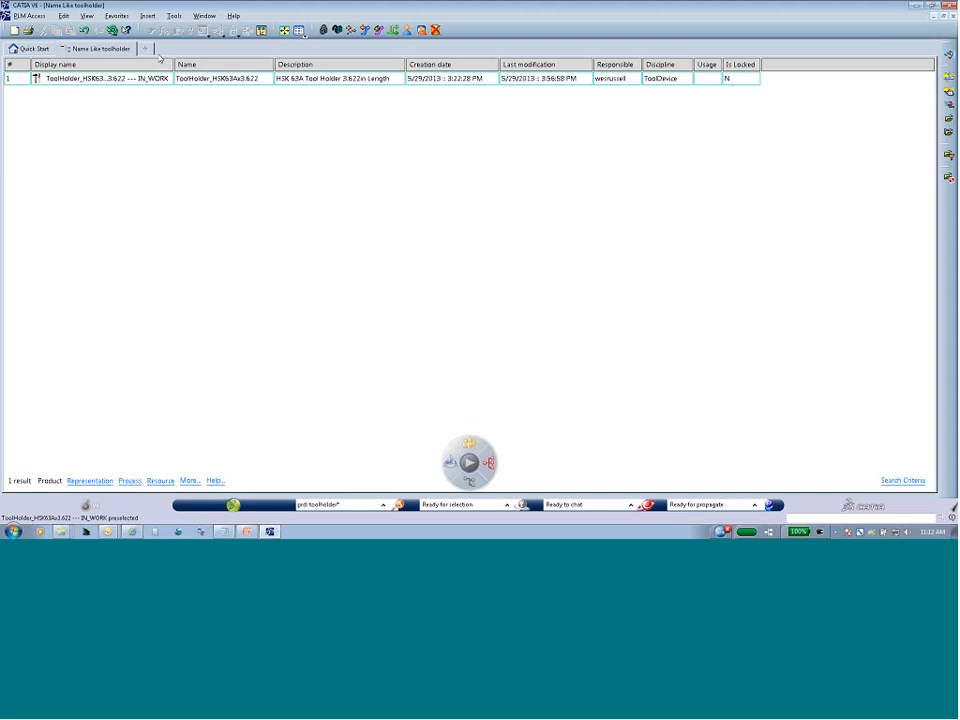
Close the toolholder search results and run the earlier product search for 0.500* from the history.
{"action": "right_click", "coordinate": [108, 48]}
{"action": "left_click", "coordinate": [130, 137]}
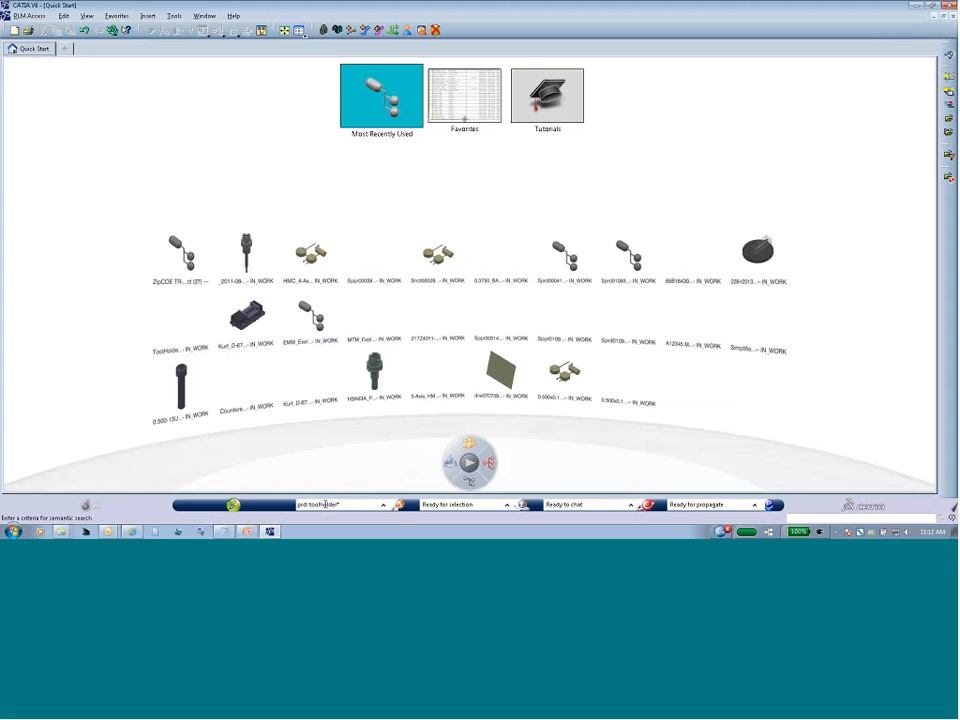
{"action": "left_click", "coordinate": [383, 505]}
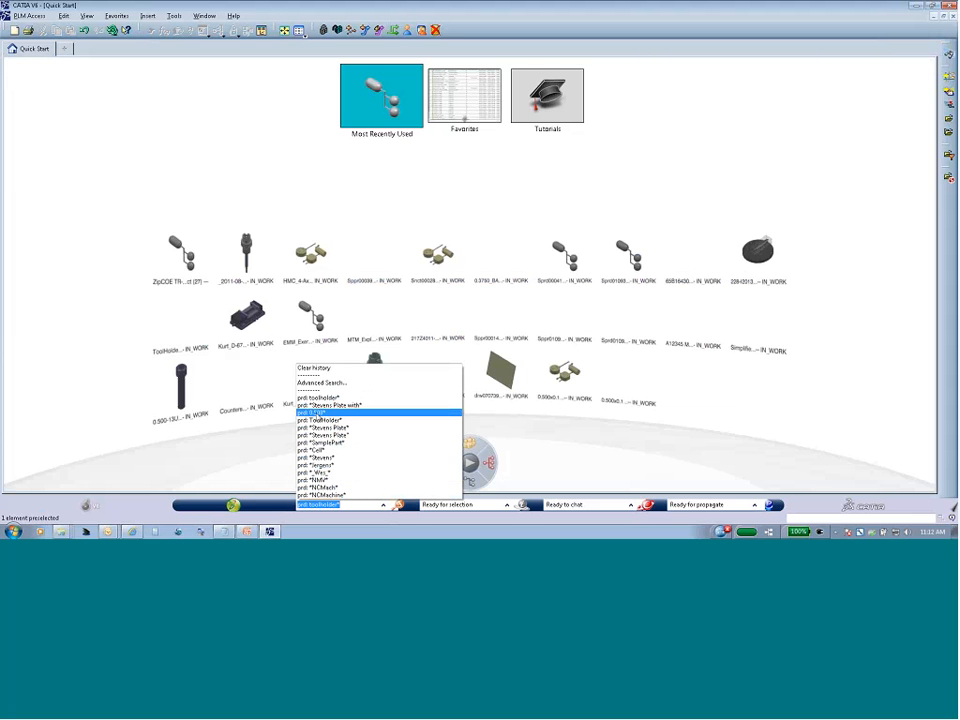
{"action": "left_click", "coordinate": [316, 412]}
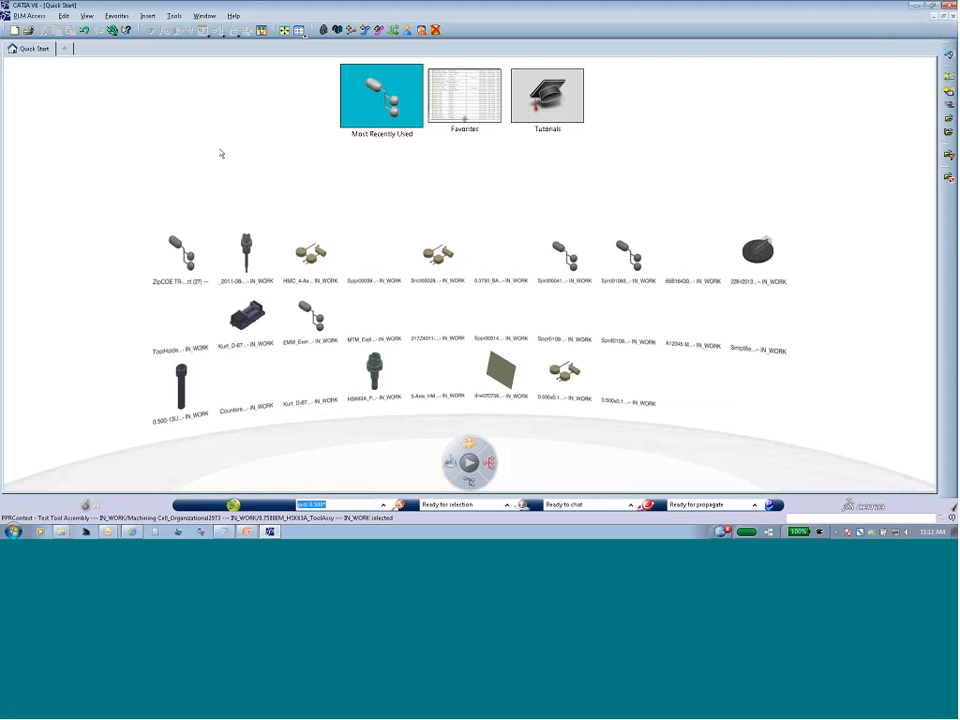
{"action": "left_click", "coordinate": [398, 505]}
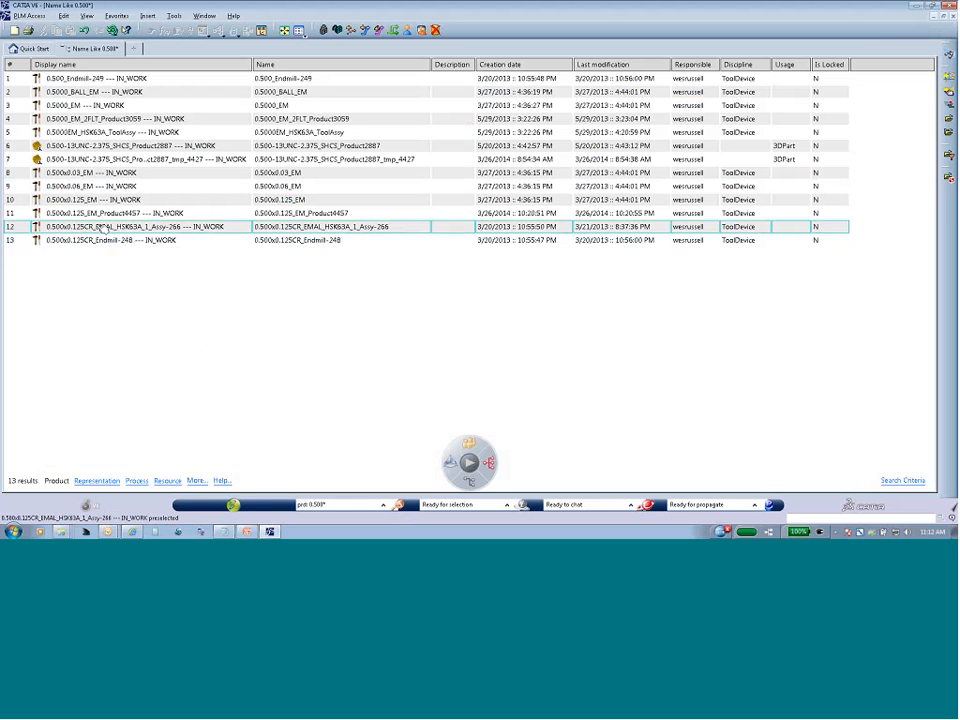
Open the tool assembly 0.500x0.125CR_EMAL_HSK63A_1_Assy-266 from the results in Explore mode.
{"action": "left_click", "coordinate": [110, 227]}
{"action": "mouse_move", "coordinate": [115, 229]}
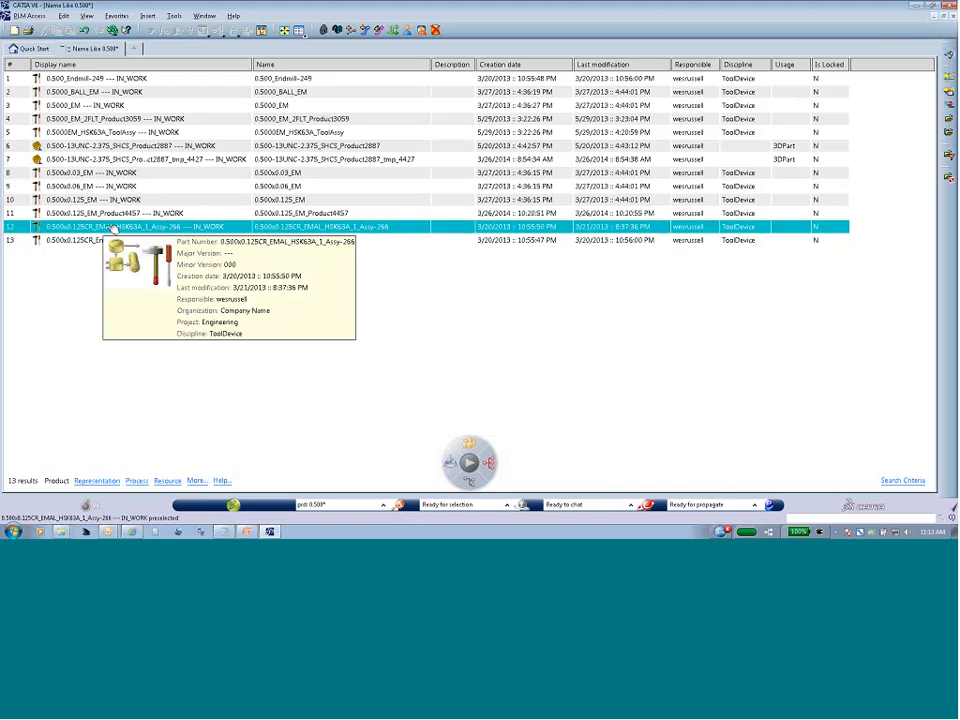
{"action": "right_click", "coordinate": [110, 228]}
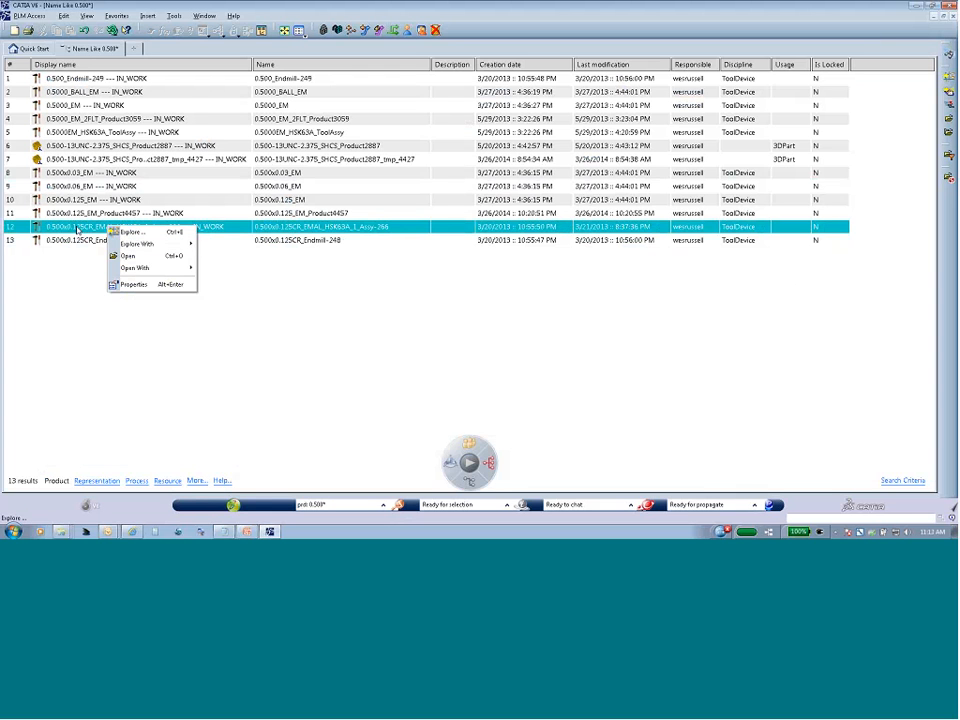
{"action": "left_click", "coordinate": [136, 232]}
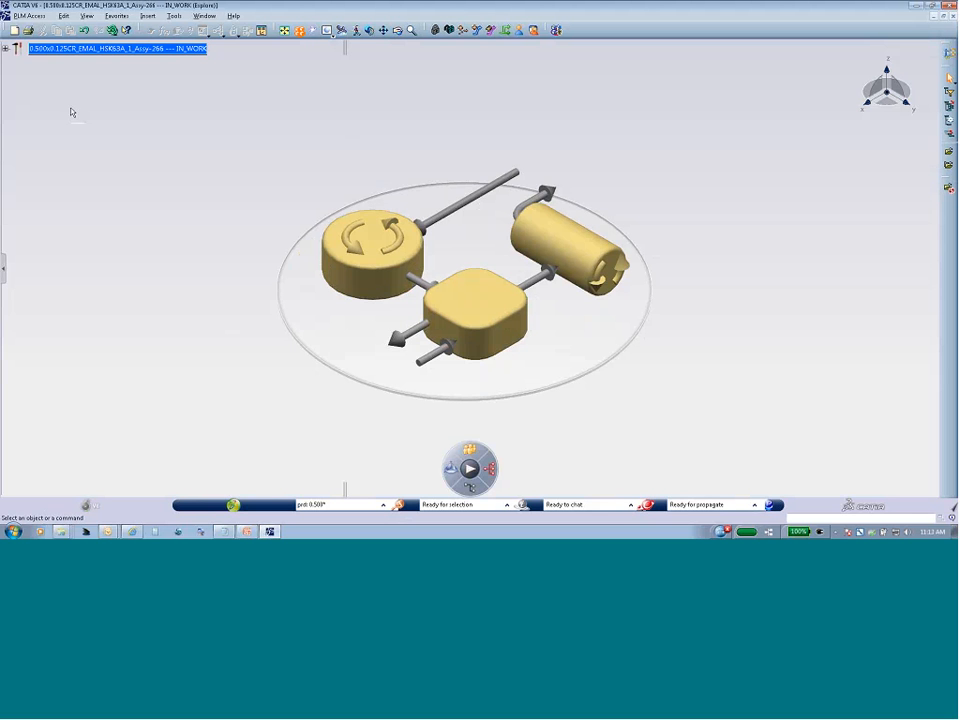
Expand the tool assembly down to the parts of 0.500x0.125CR_Endmill-248 and rotate their display ring to inspect the cut and no-cut shapes.
{"action": "left_click", "coordinate": [5, 48]}
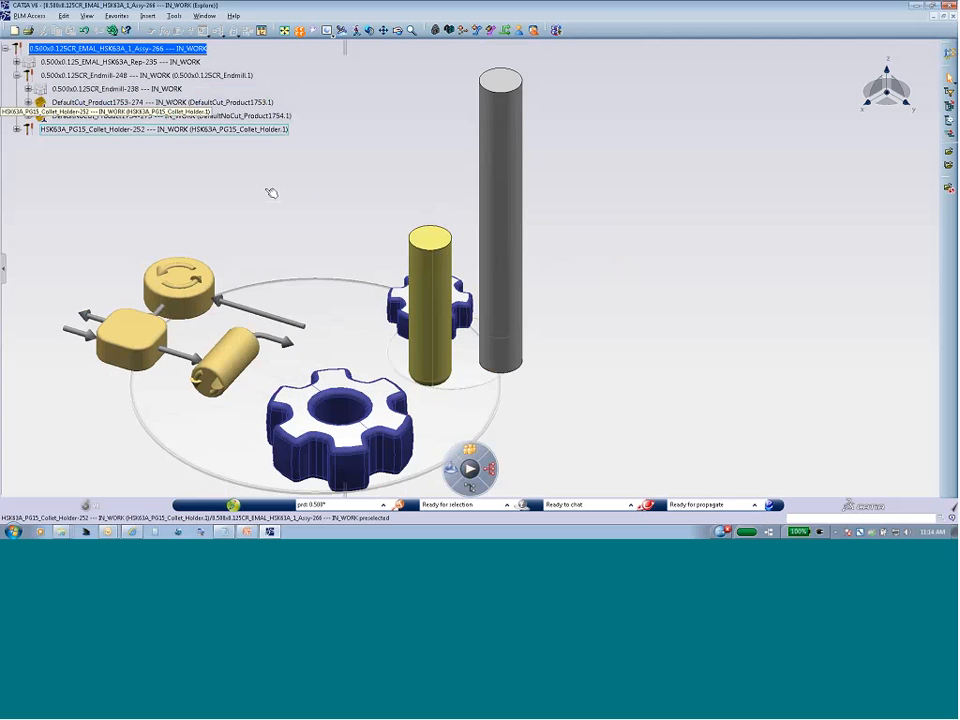
{"action": "left_click", "coordinate": [425, 305]}
{"action": "left_click_drag", "start_coordinate": [467, 377], "coordinate": [515, 335]}
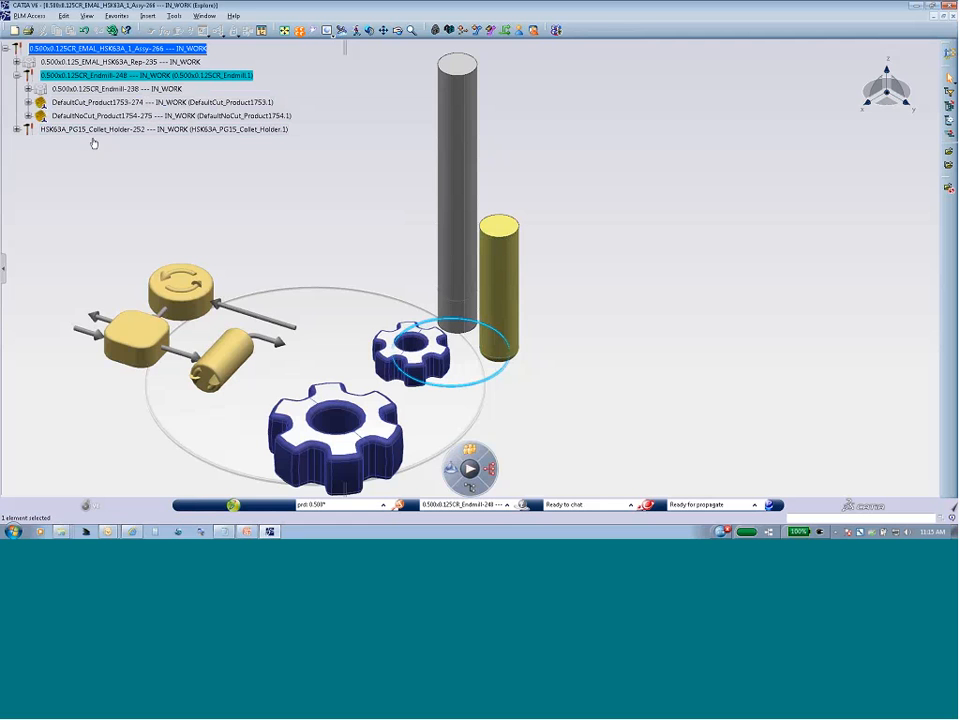
Expand HSK63A_PG15_Collet_Holder-252 and its ColletHolder assembly, and rotate their display ring to inspect the holder and collet separately.
{"action": "left_click", "coordinate": [17, 131]}
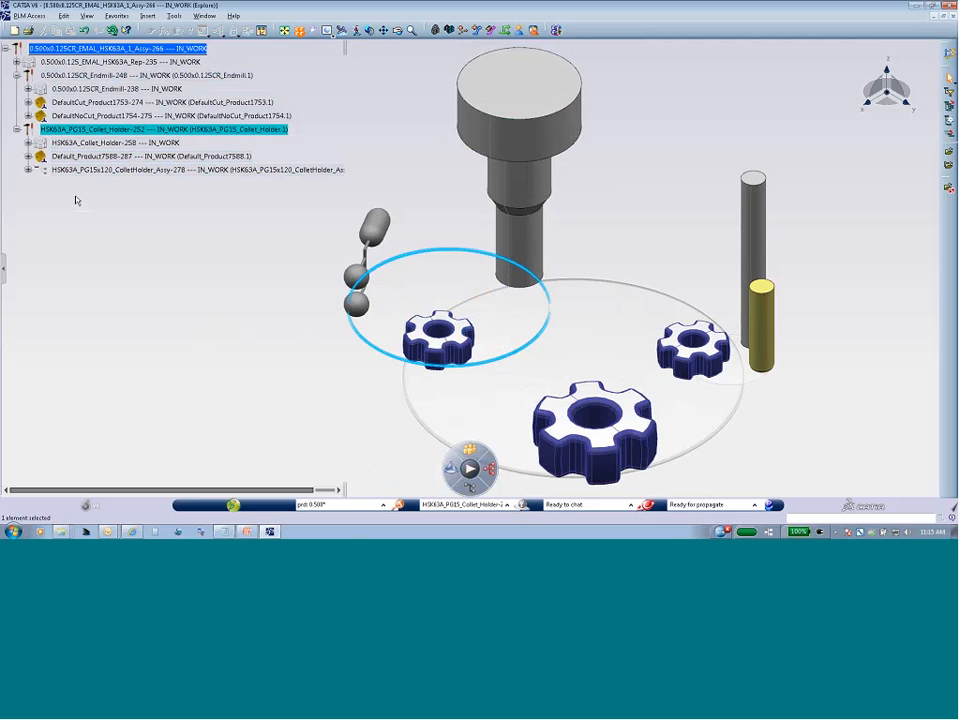
{"action": "left_click", "coordinate": [28, 171]}
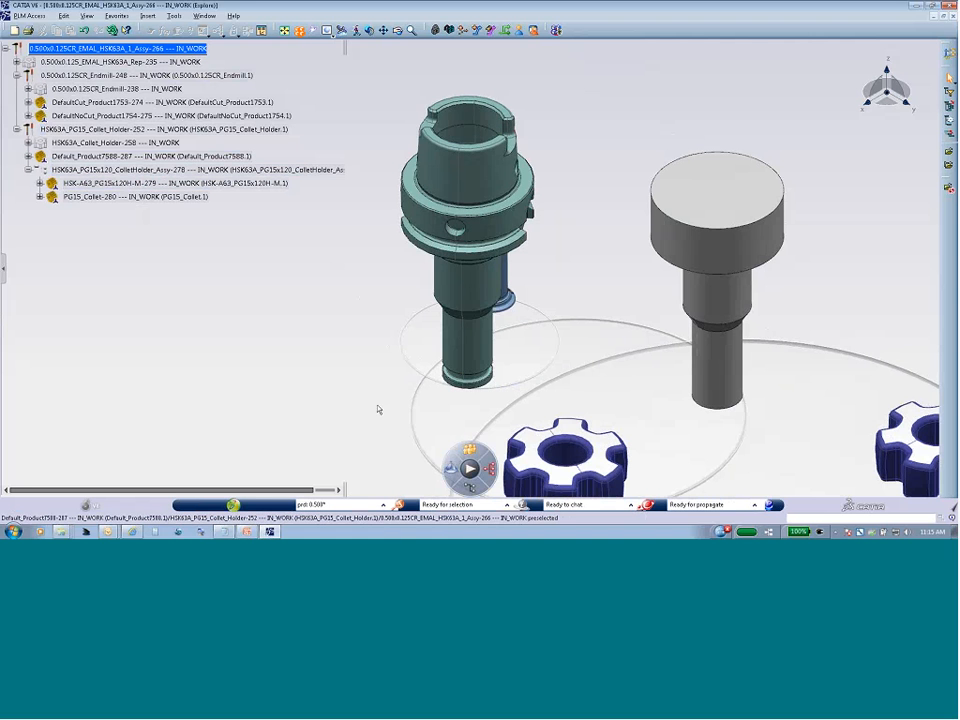
{"action": "left_click_drag", "start_coordinate": [519, 372], "coordinate": [461, 369]}
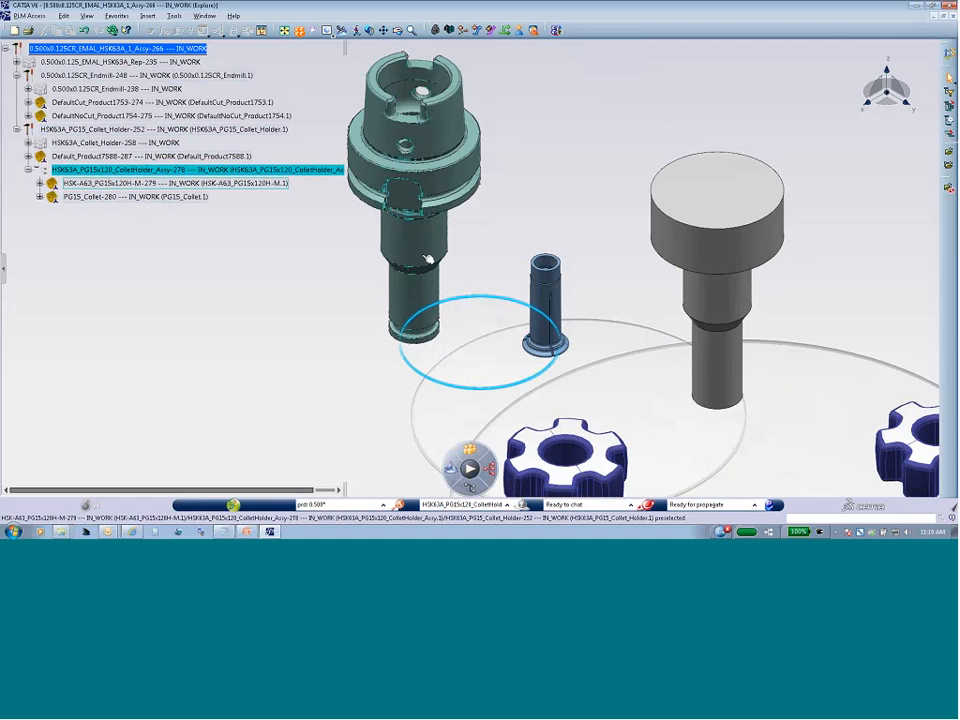
{"action": "middle_click_drag", "start_coordinate": [337, 329], "coordinate": [369, 349]}
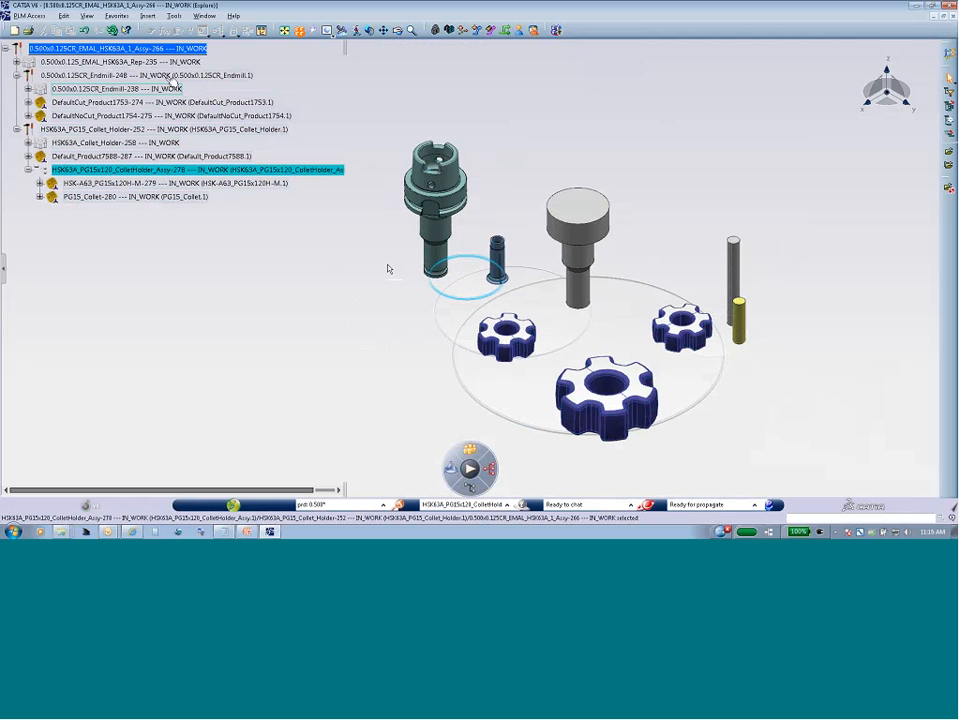
Close the explored tool assembly and the 0.500* search results, leaving only the Quick Start page.
{"action": "left_click", "coordinate": [29, 16]}
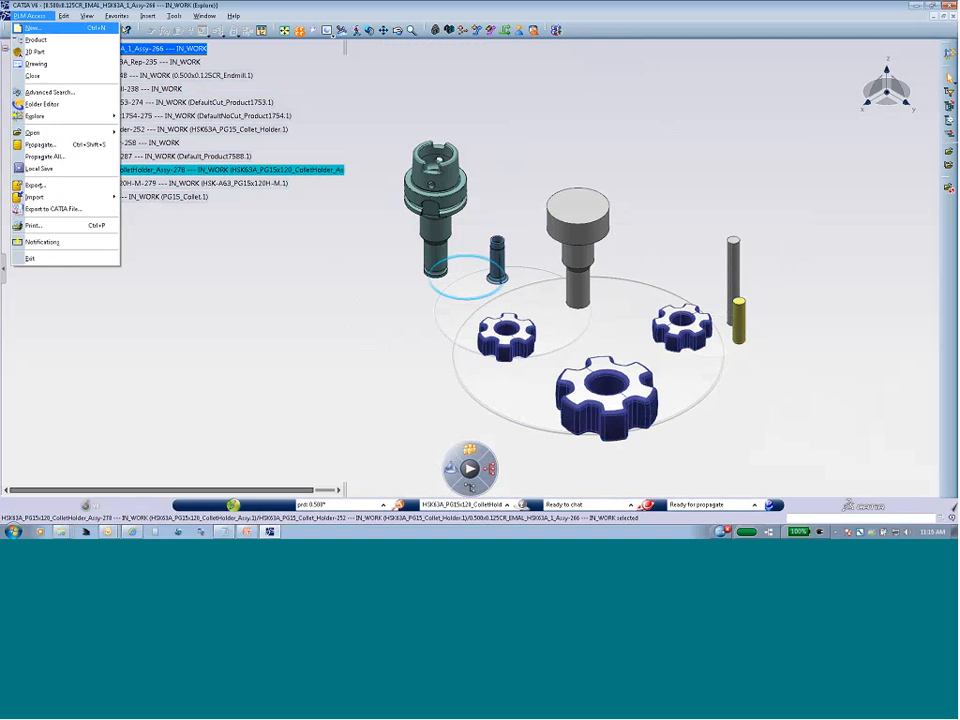
{"action": "left_click", "coordinate": [60, 76]}
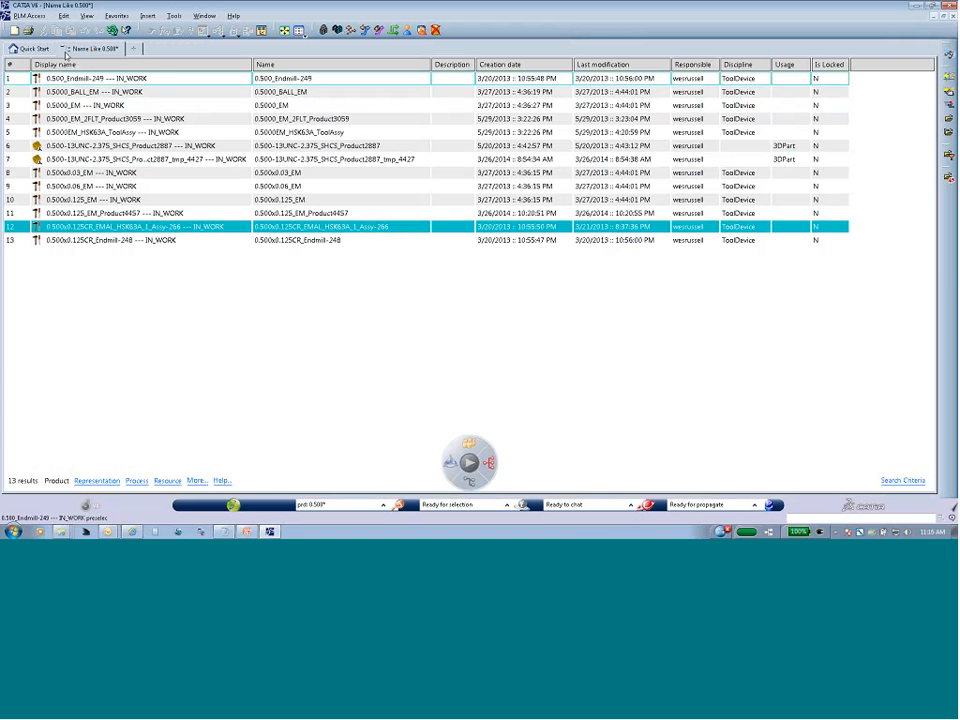
{"action": "right_click", "coordinate": [97, 49]}
{"action": "left_click", "coordinate": [120, 136]}
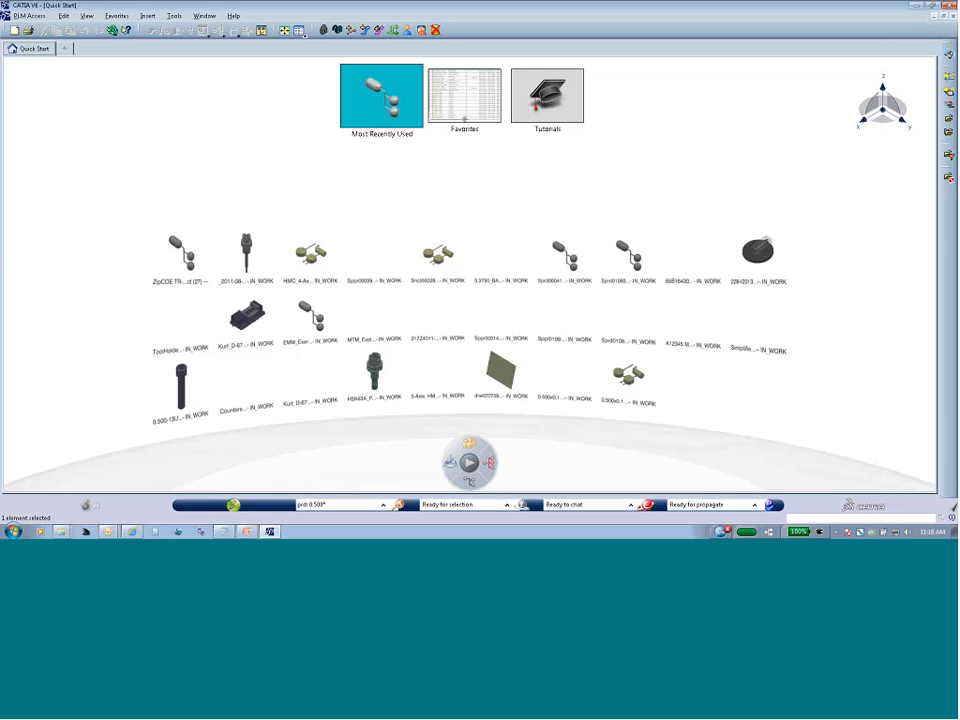
Select IdexWeb_Support Bracket Op10 Complete R23.CATProcess from the Support Bracket\Basic folder for CATIA file import.
{"action": "left_click", "coordinate": [32, 16]}
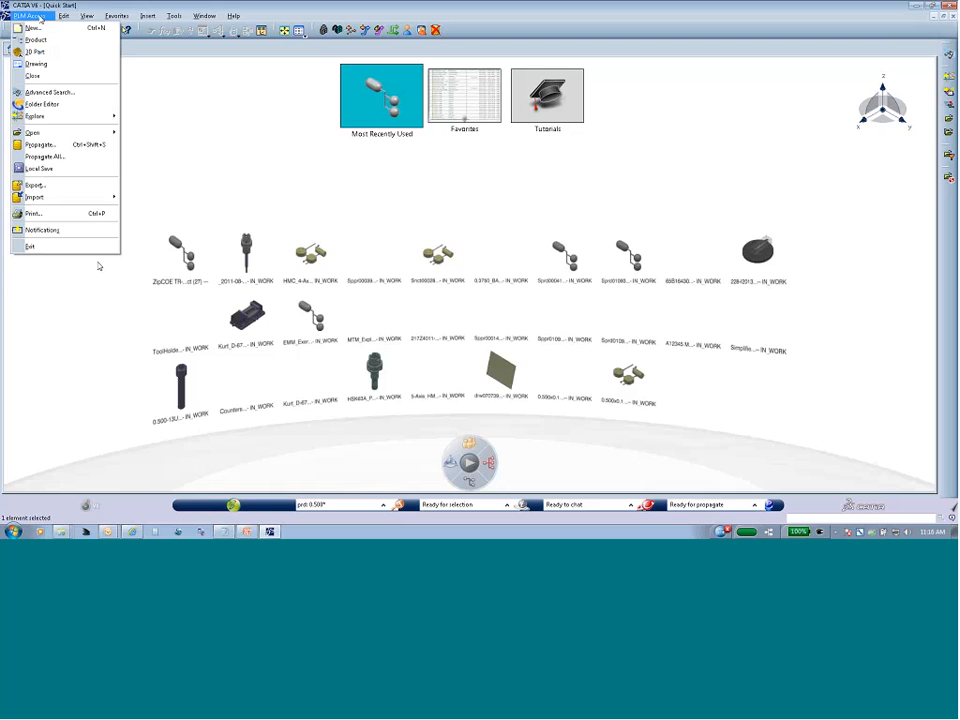
{"action": "mouse_move", "coordinate": [63, 202]}
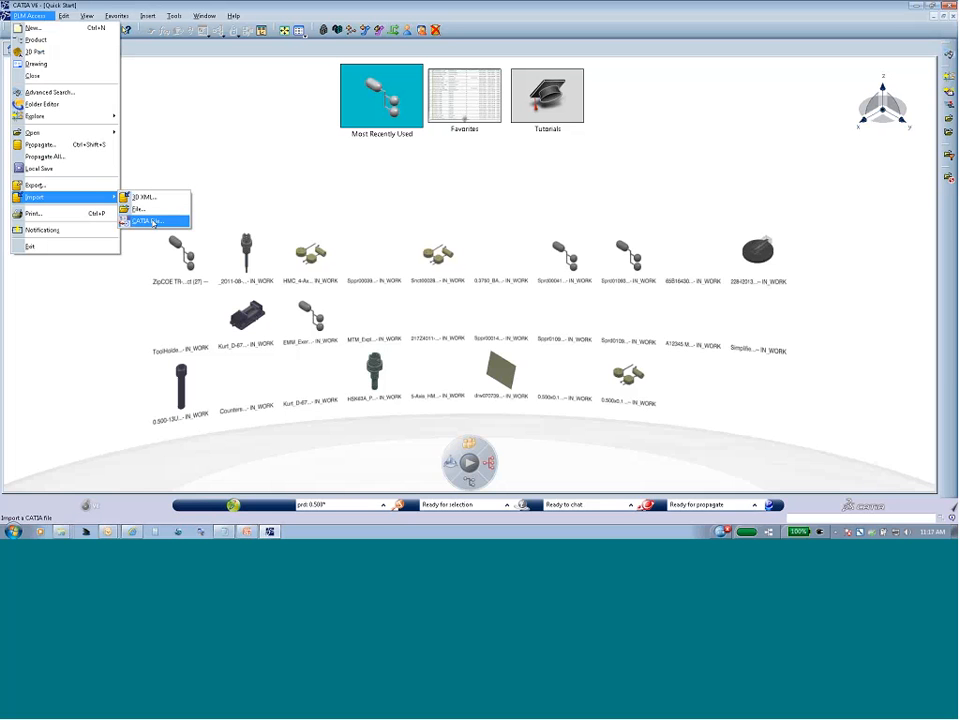
{"action": "left_click", "coordinate": [138, 224]}
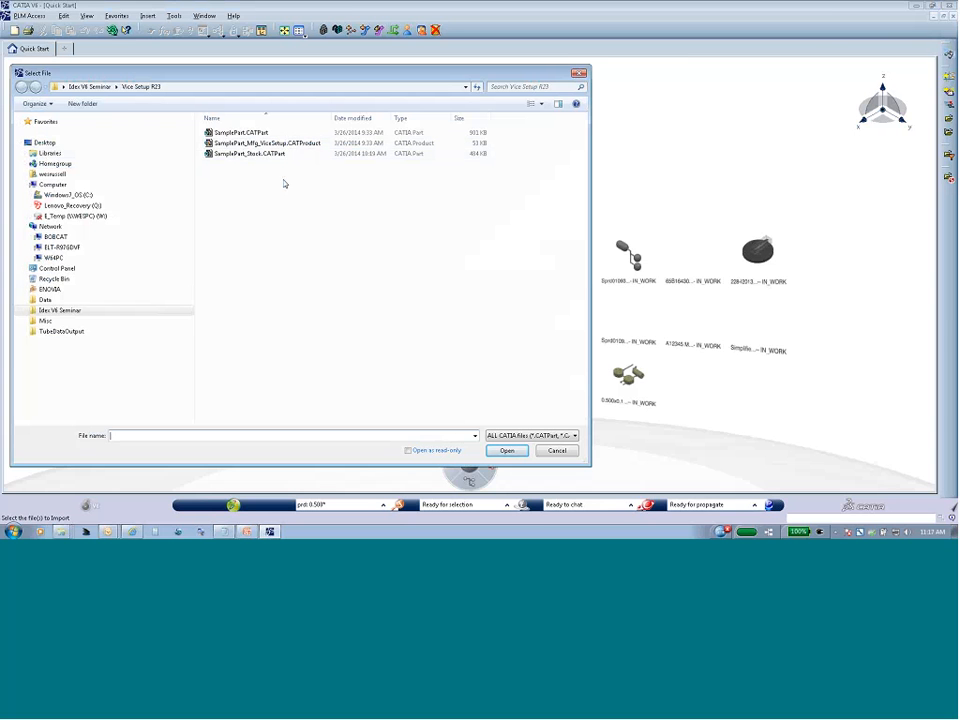
{"action": "left_click", "coordinate": [100, 87]}
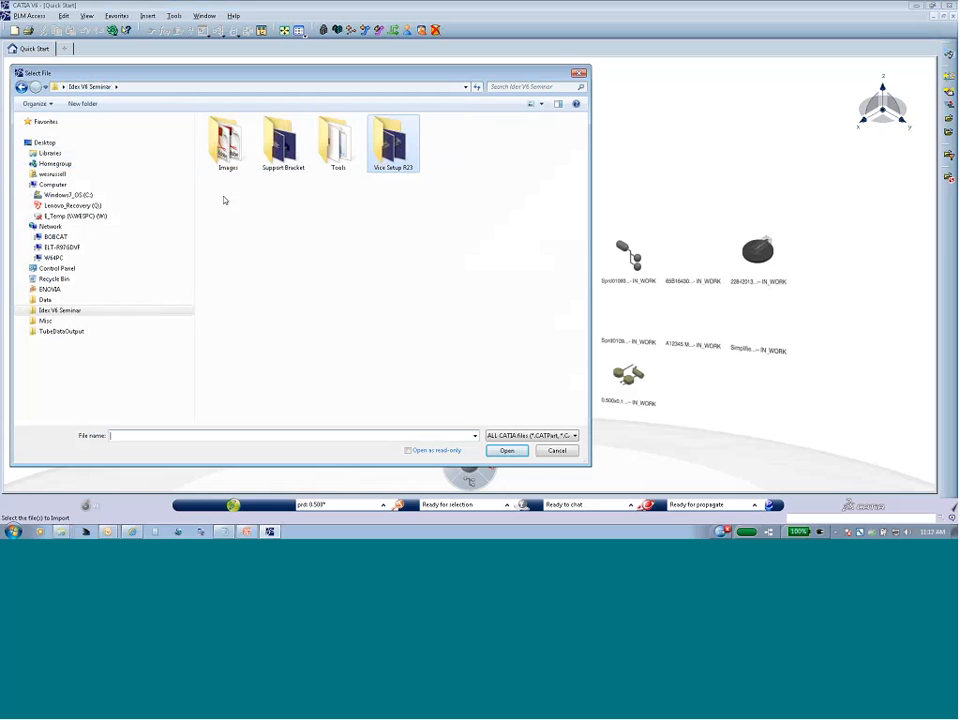
{"action": "key", "text": "Left"}
{"action": "key", "text": "Left"}
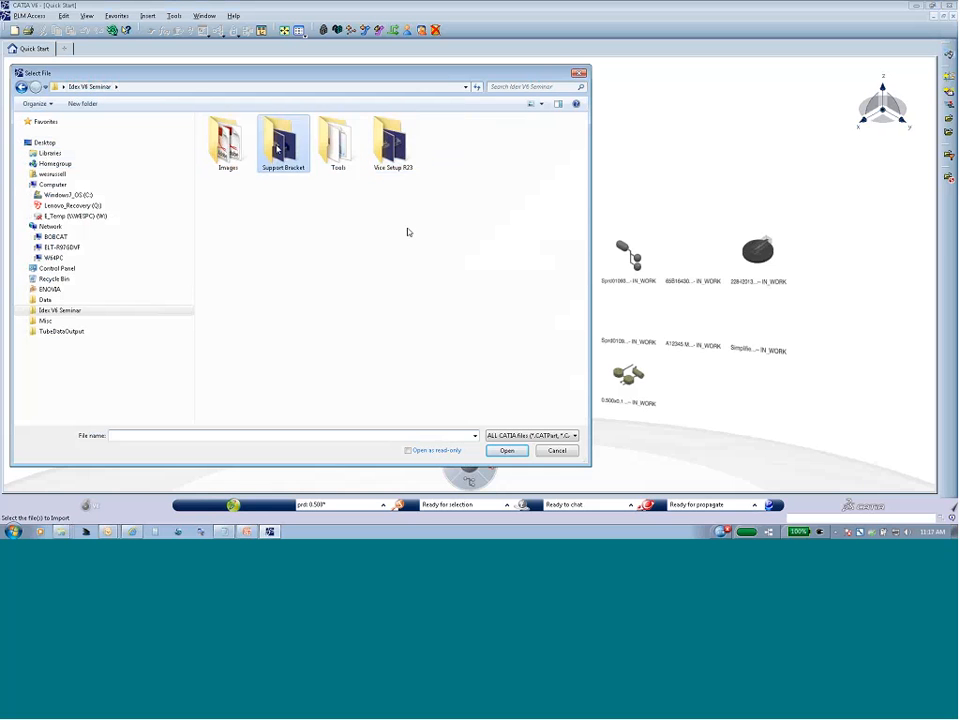
{"action": "key", "text": "Return"}
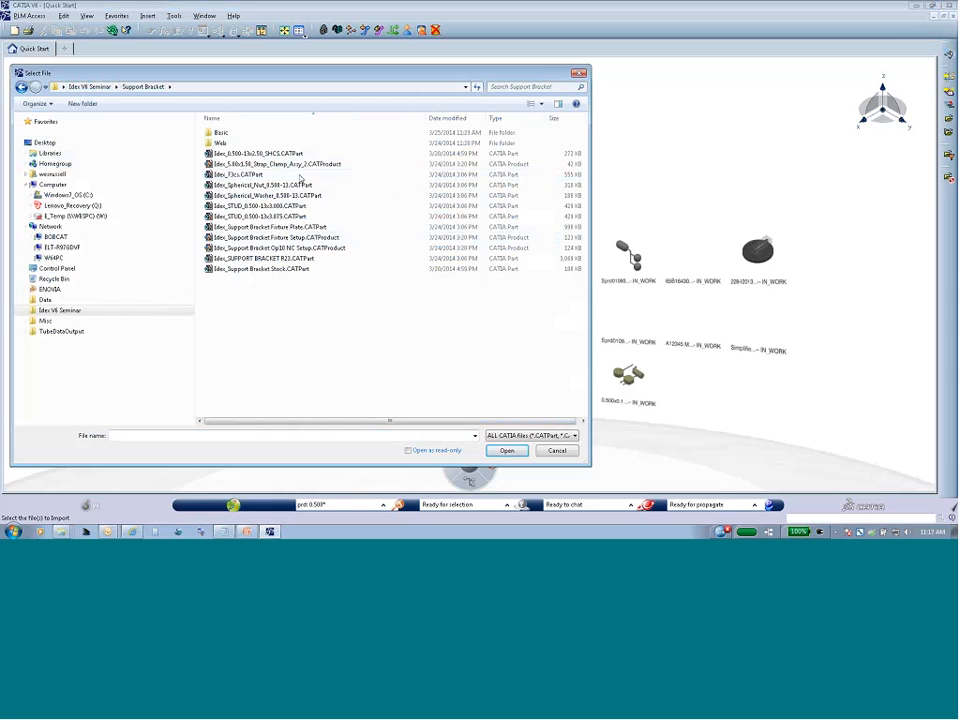
{"action": "double_click", "coordinate": [226, 133]}
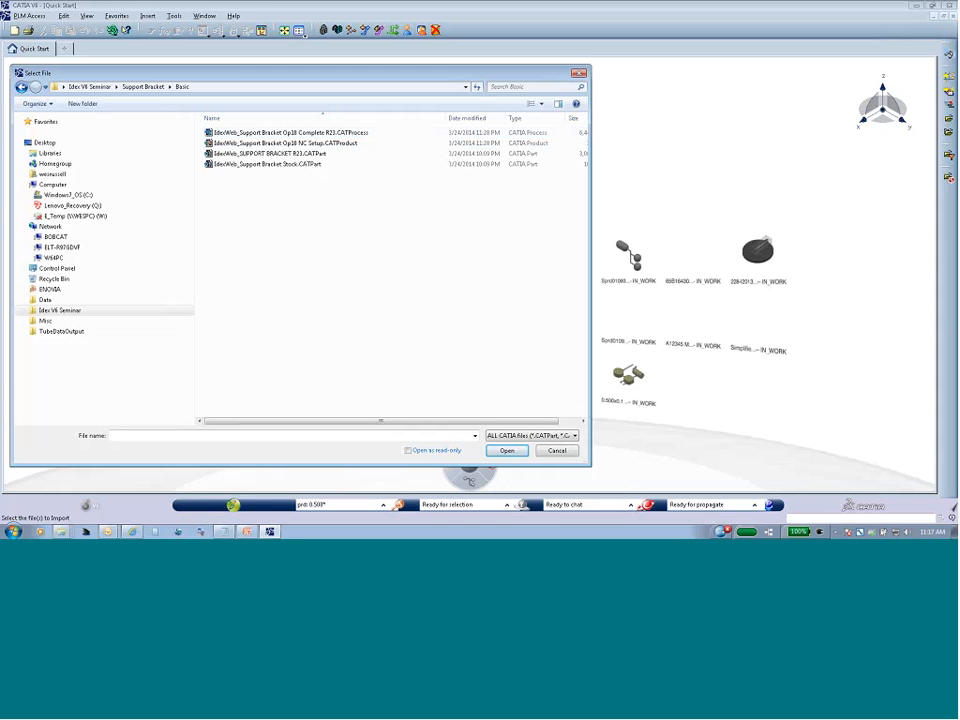
{"action": "left_click", "coordinate": [359, 135]}
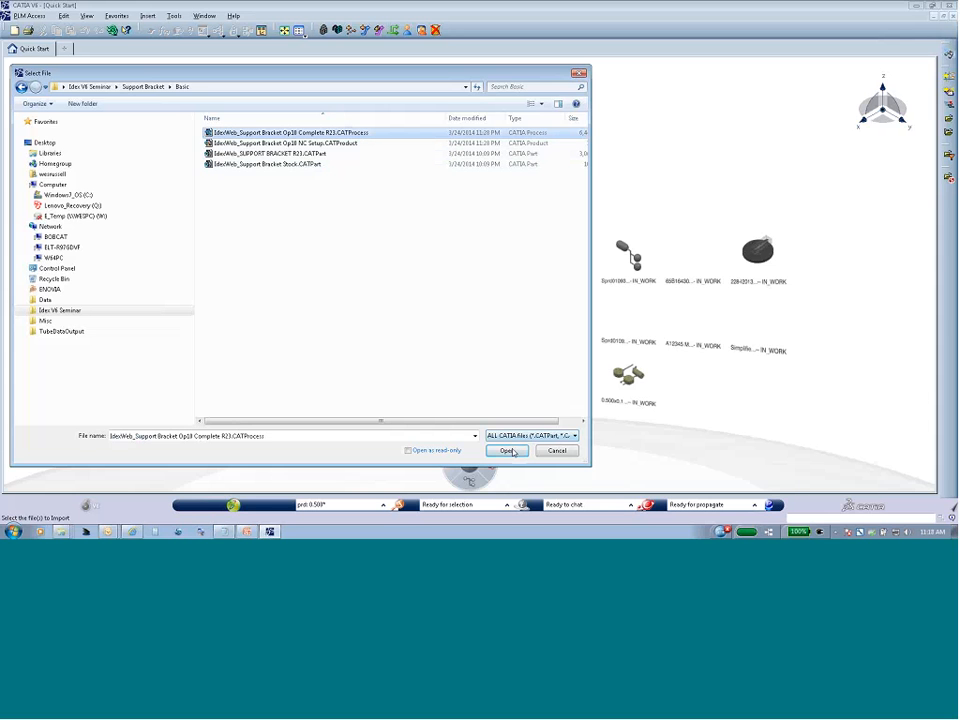
{"action": "key", "text": "Return"}
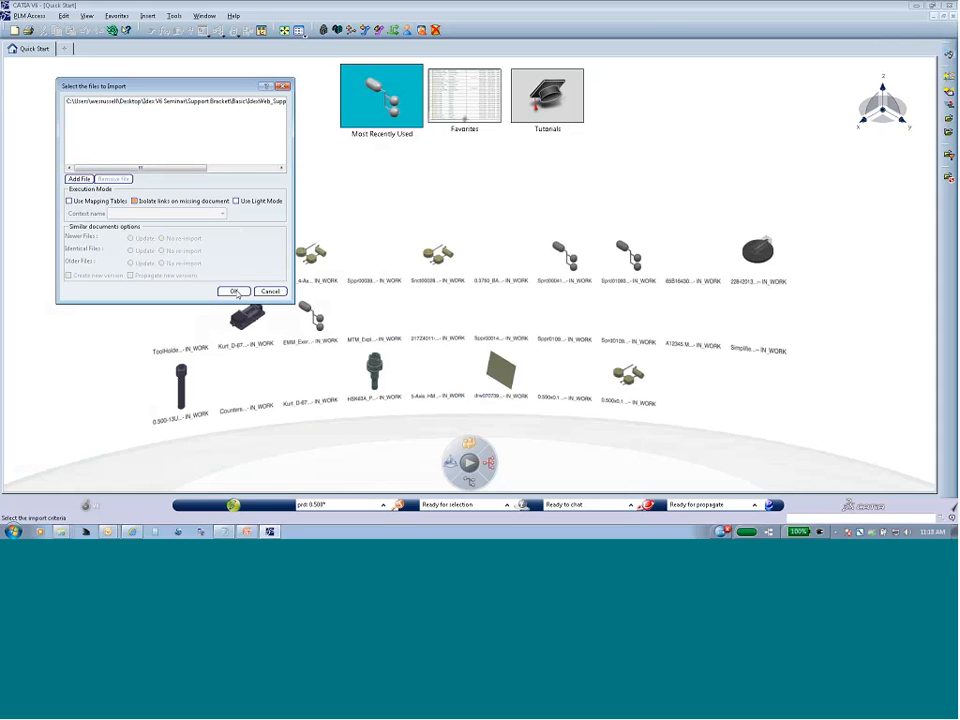
Accept the import settings, check the file names to process, import the files and close the import report.
{"action": "left_click", "coordinate": [234, 291]}
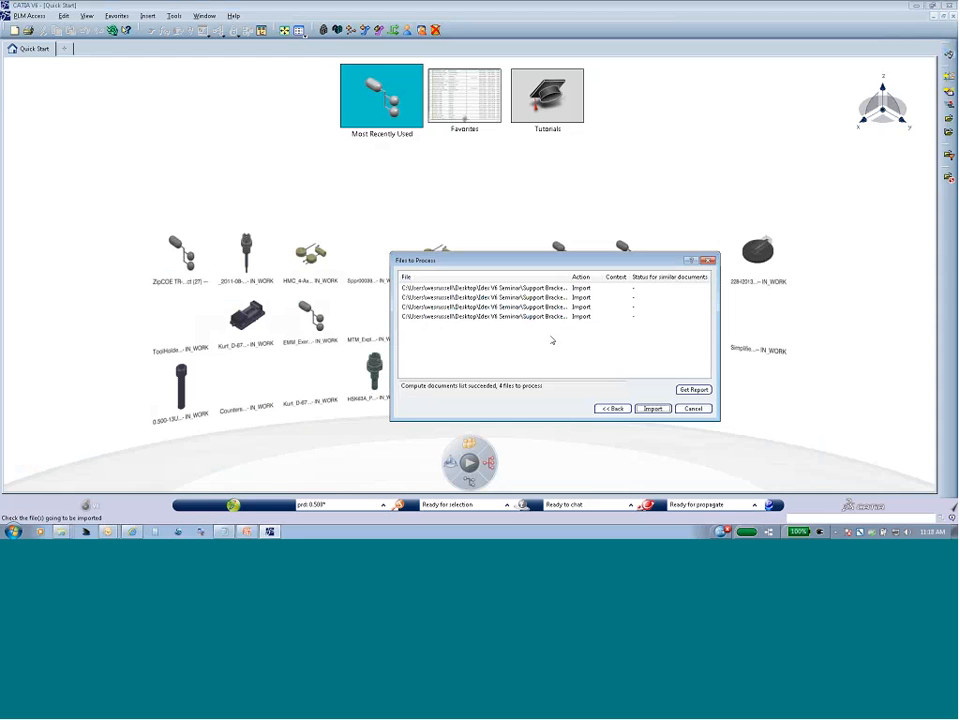
{"action": "double_click", "coordinate": [570, 277]}
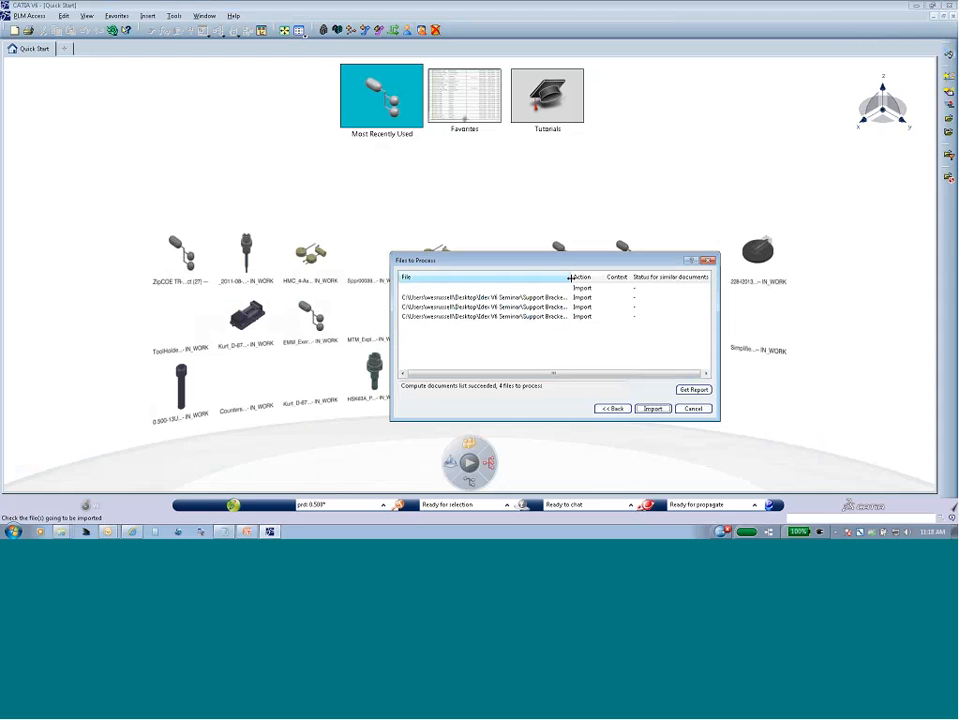
{"action": "left_click_drag", "start_coordinate": [627, 377], "coordinate": [637, 377]}
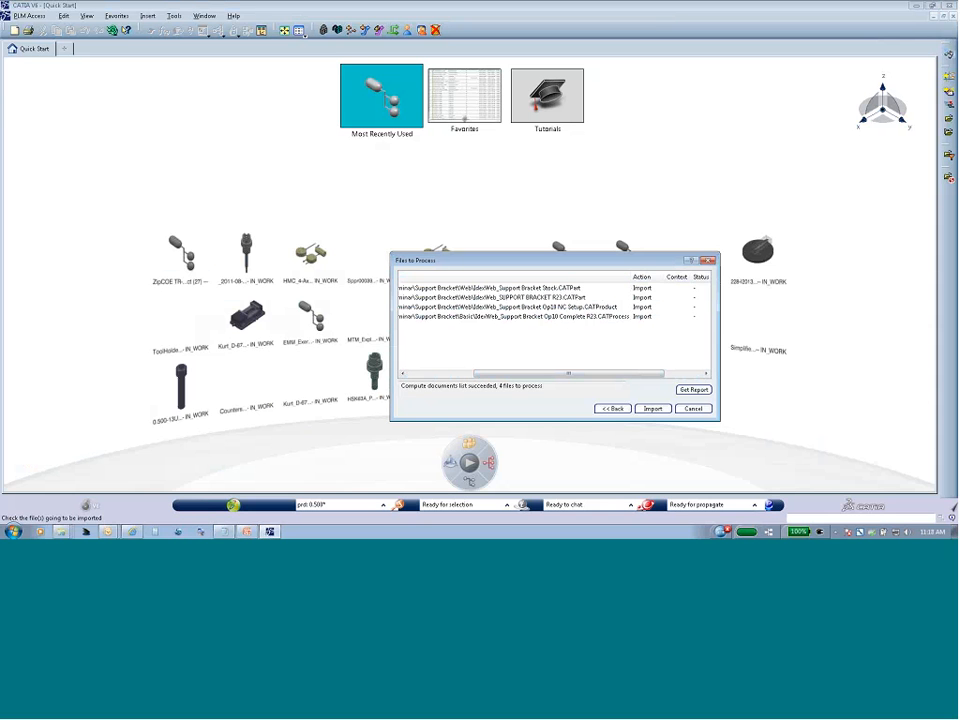
{"action": "left_click", "coordinate": [653, 409]}
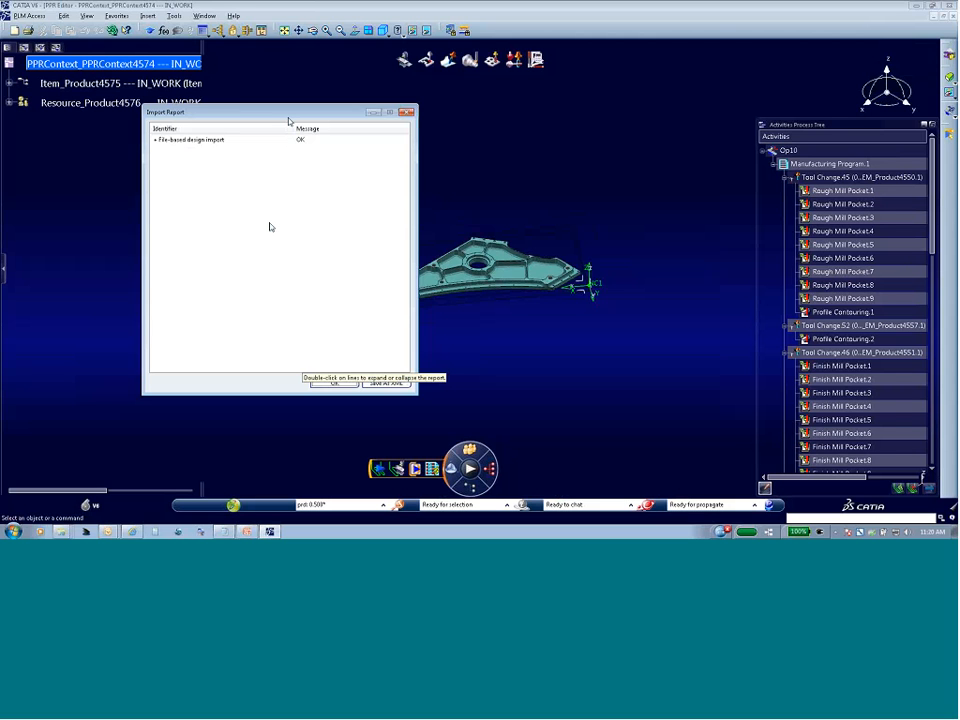
{"action": "left_click_drag", "start_coordinate": [261, 112], "coordinate": [238, 152]}
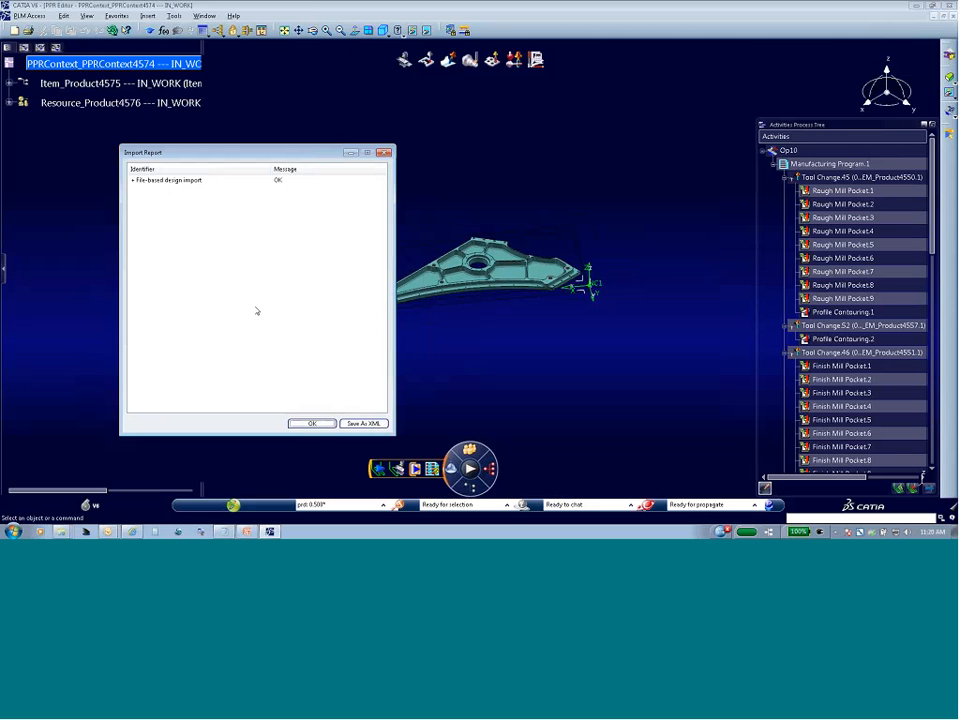
{"action": "left_click", "coordinate": [322, 428]}
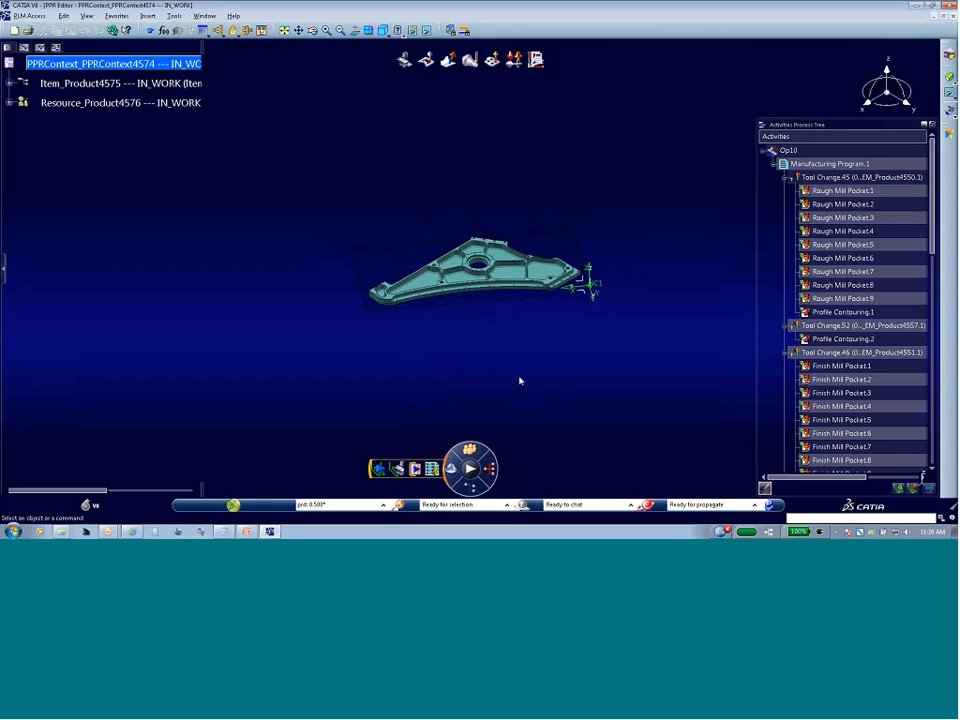
Examine the imported support bracket with its Op10 activities, and expand Resource_Product4576 to inspect its machine and tools.
{"action": "mouse_move", "coordinate": [536, 370]}
{"action": "middle_mouse_down"}
{"action": "mouse_move", "coordinate": [557, 360]}
{"action": "mouse_move", "coordinate": [570, 321]}
{"action": "mouse_move", "coordinate": [531, 379]}
{"action": "mouse_move", "coordinate": [531, 358]}
{"action": "mouse_move", "coordinate": [543, 354]}
{"action": "middle_mouse_up"}
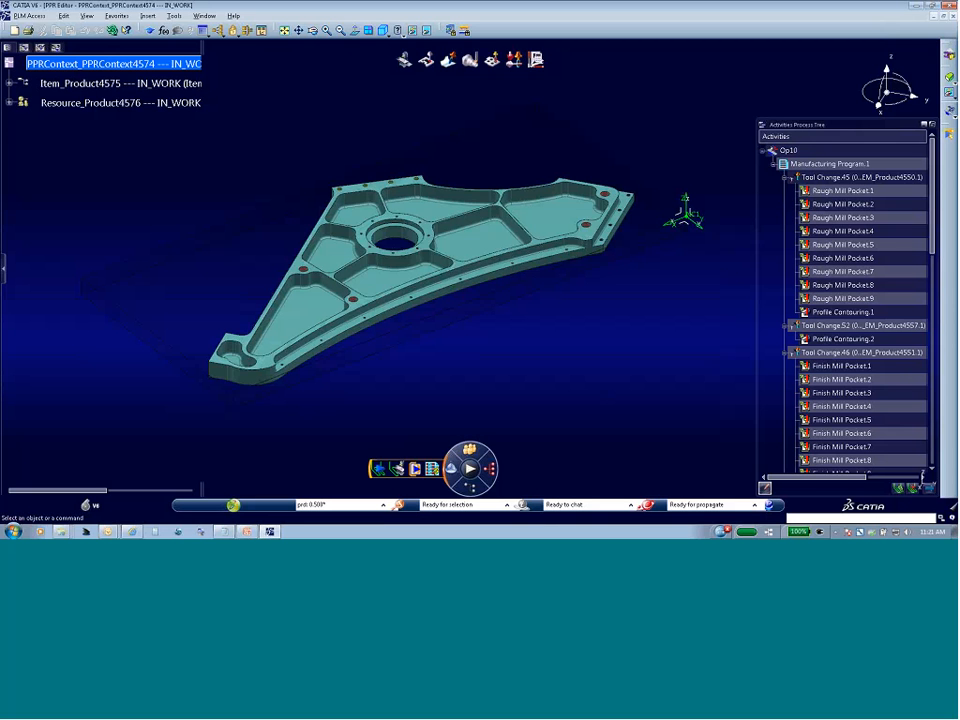
{"action": "left_click_drag", "start_coordinate": [841, 126], "coordinate": [556, 88]}
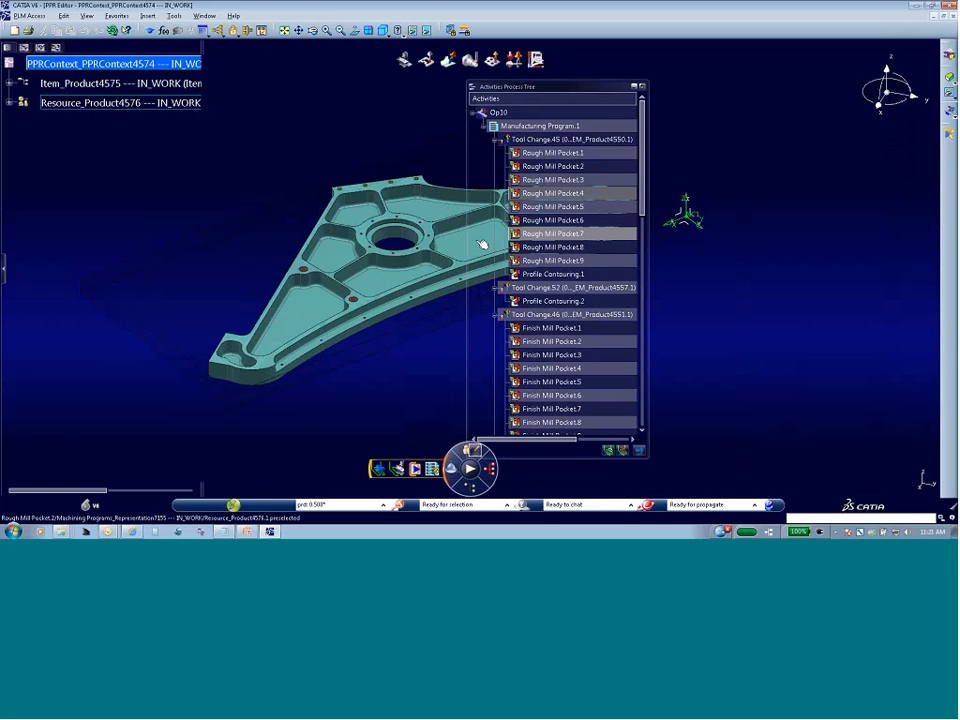
{"action": "left_click_drag", "start_coordinate": [566, 91], "coordinate": [846, 128]}
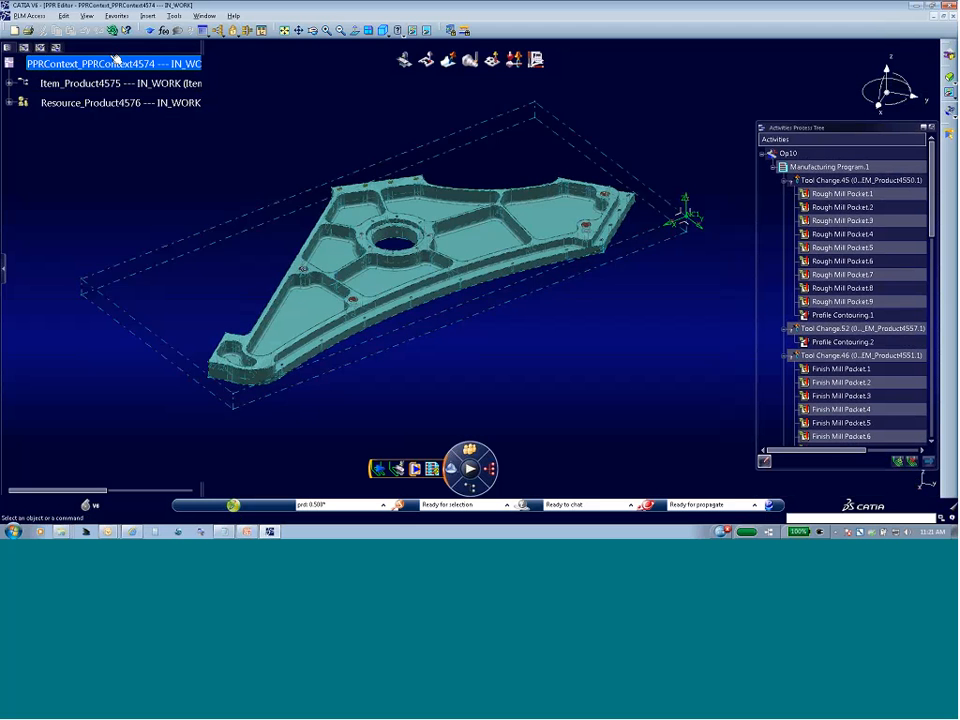
{"action": "left_click", "coordinate": [9, 103]}
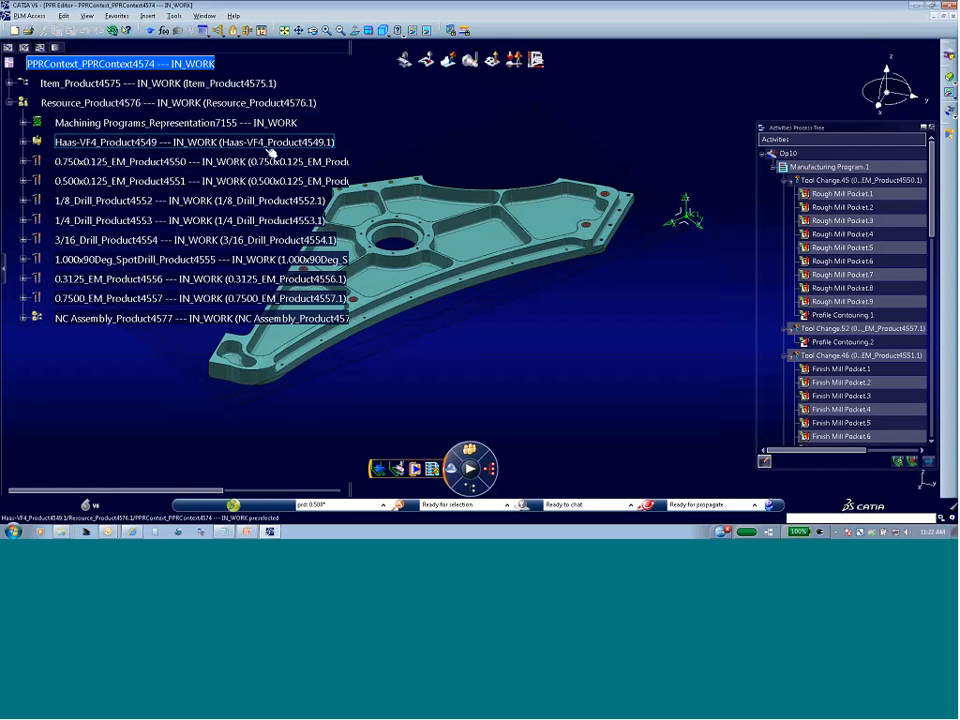
Open the reference parameters of the Haas-VF4 machine and review its spindle, tooling, compensation, numerical control and NC output settings.
{"action": "right_click", "coordinate": [72, 145]}
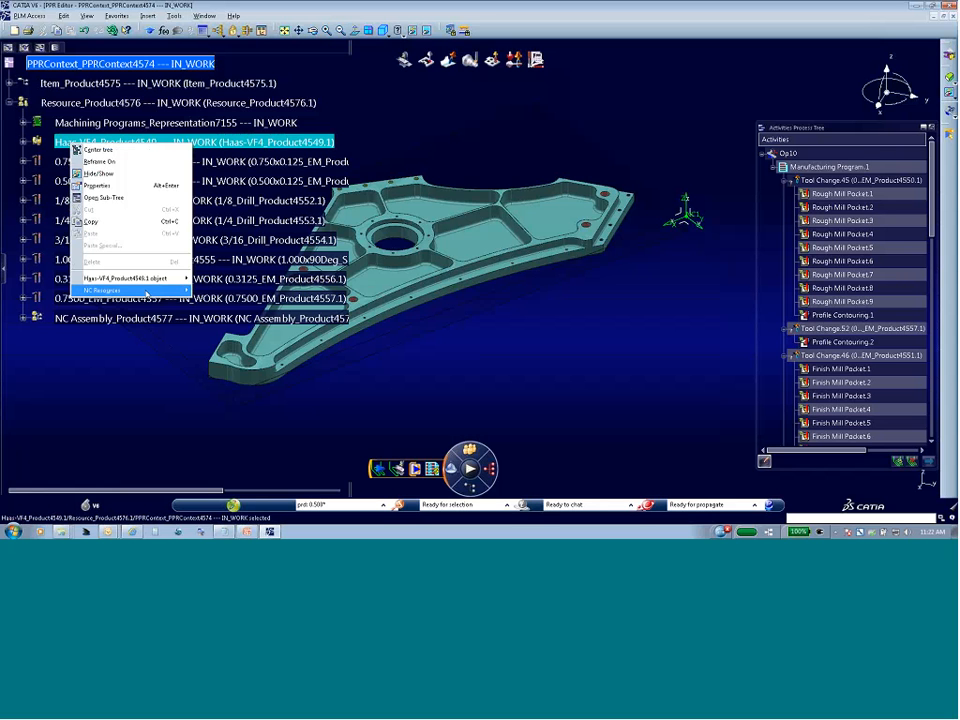
{"action": "mouse_move", "coordinate": [112, 290]}
{"action": "left_click", "coordinate": [226, 290]}
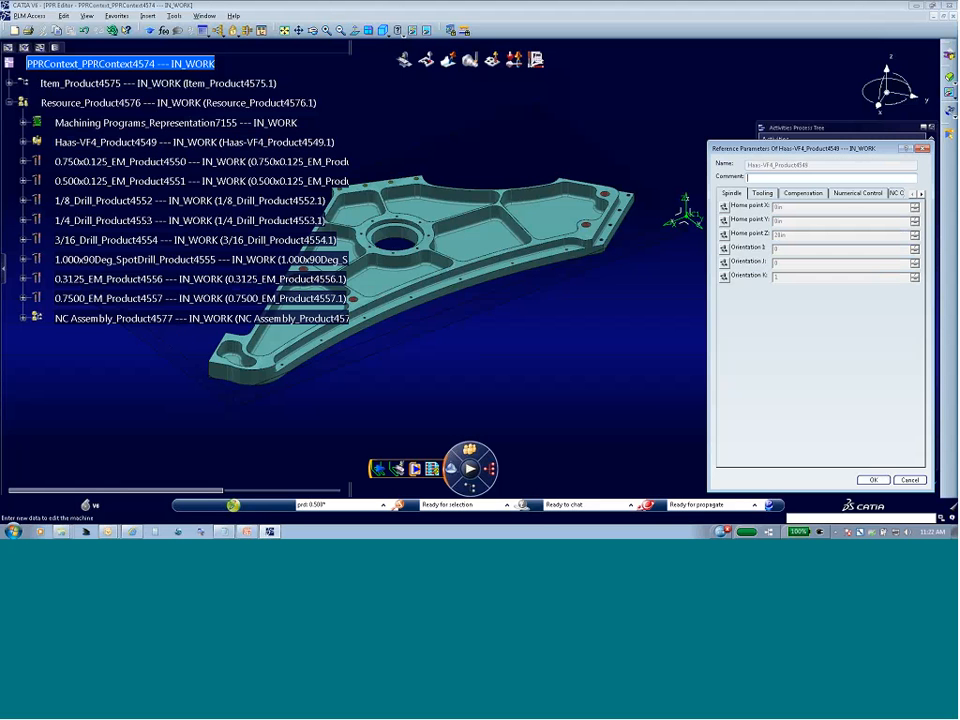
{"action": "left_click_drag", "start_coordinate": [722, 148], "coordinate": [595, 144]}
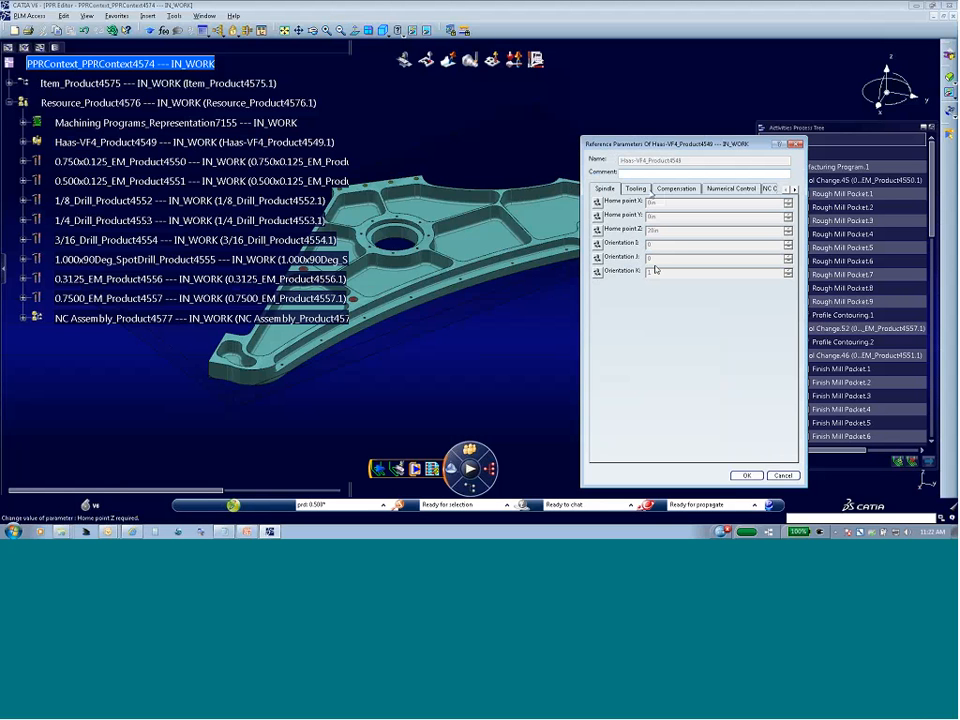
{"action": "left_click", "coordinate": [637, 189]}
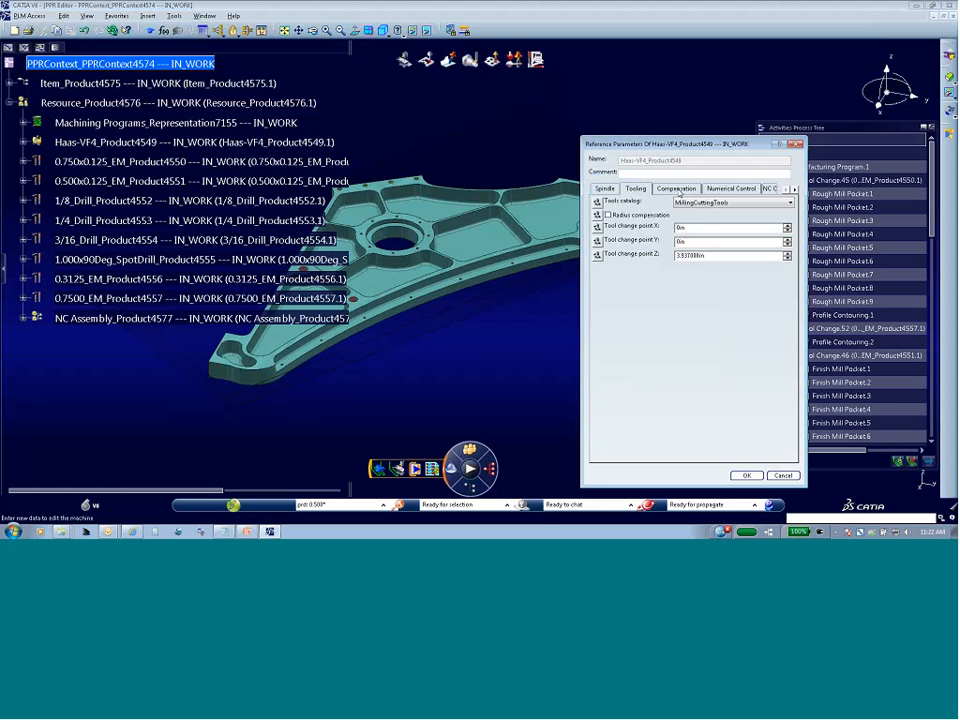
{"action": "left_click", "coordinate": [677, 189]}
{"action": "left_click", "coordinate": [731, 189]}
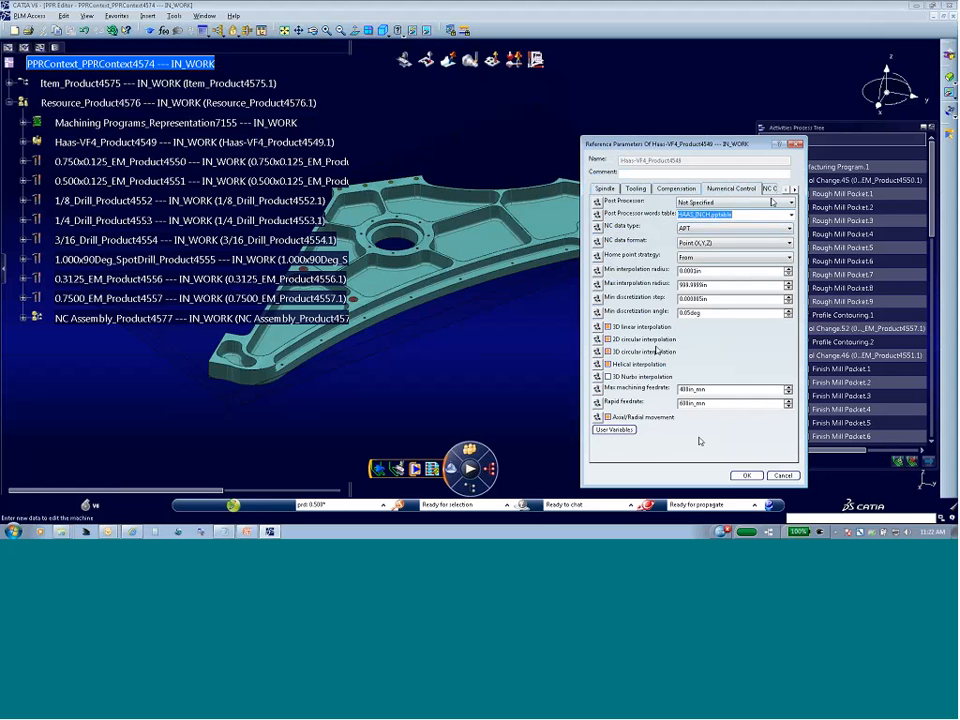
{"action": "left_click", "coordinate": [765, 189]}
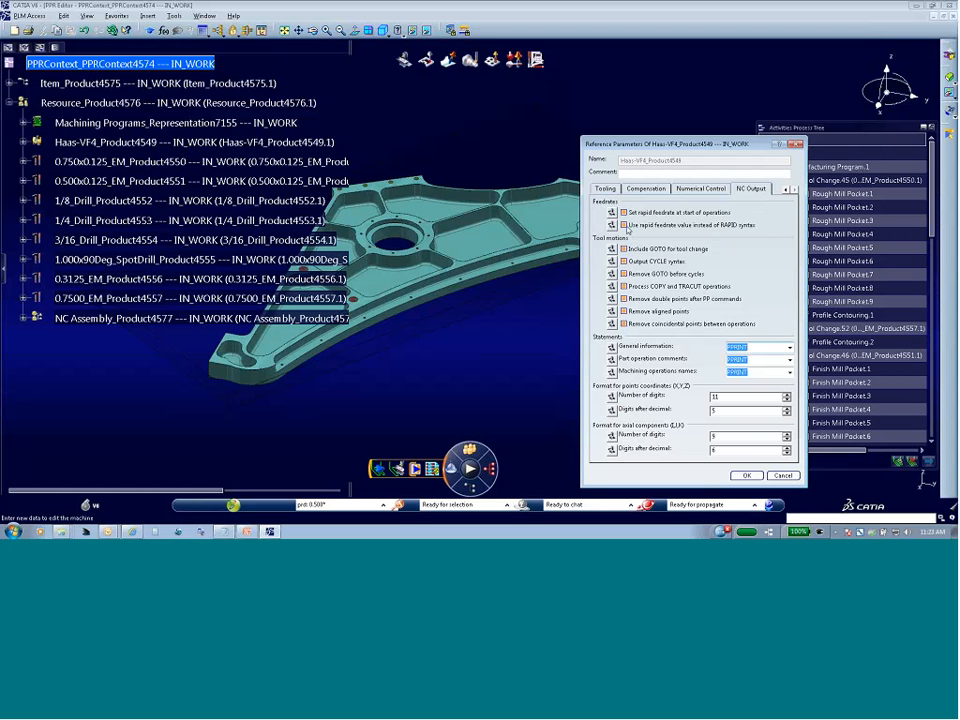
Turn off the rapid feedrate value instead of RAPID syntax and GOTO for tool change options, and apply the machine settings.
{"action": "left_click", "coordinate": [625, 225]}
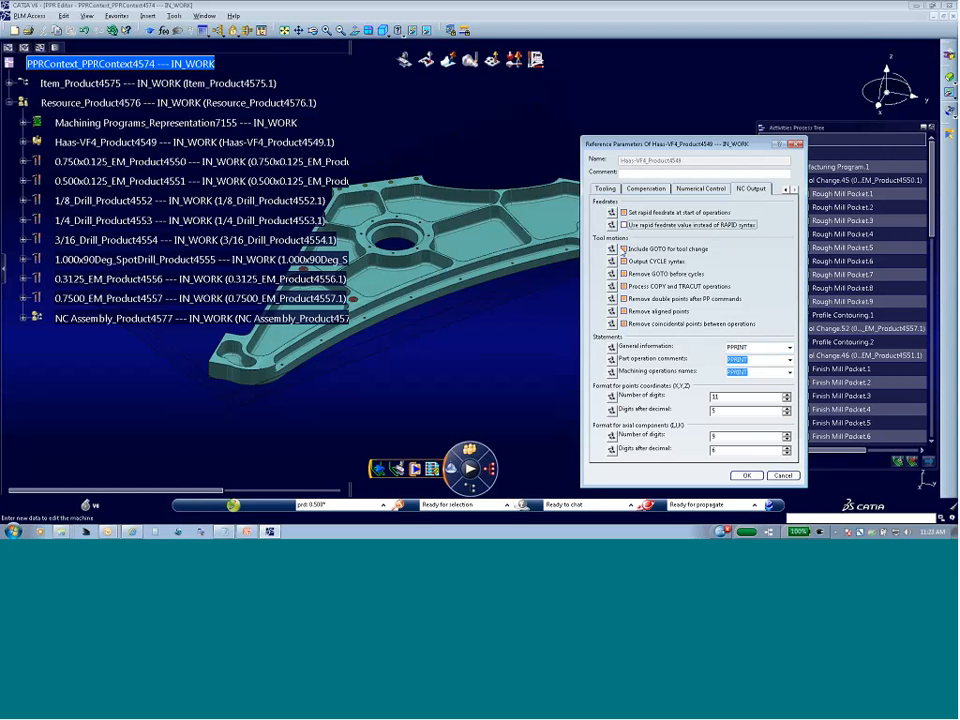
{"action": "left_click", "coordinate": [625, 249]}
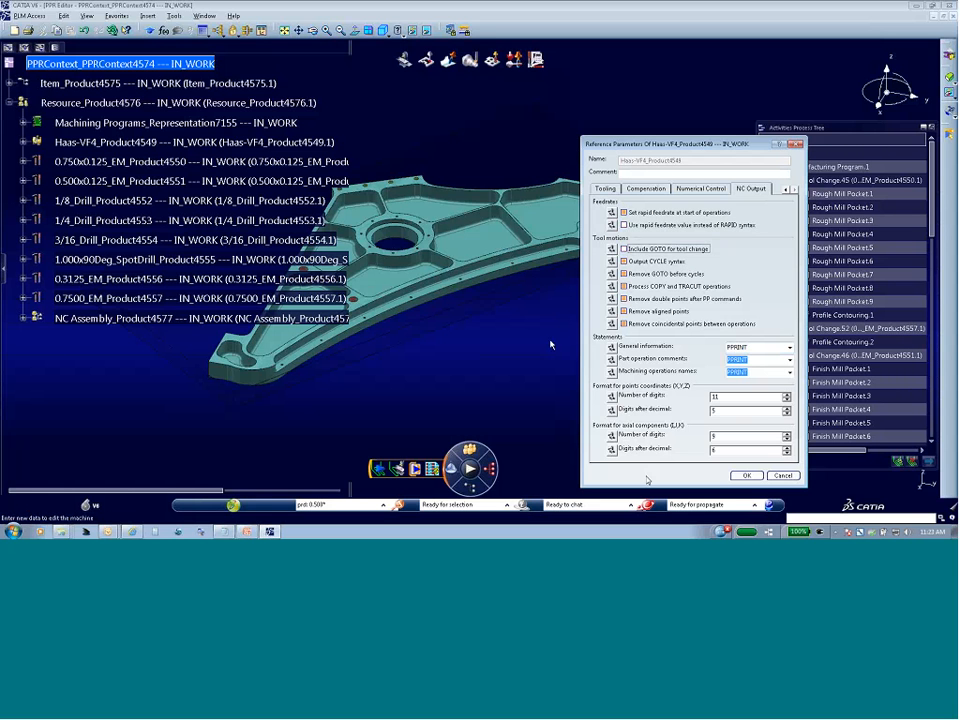
{"action": "left_click", "coordinate": [746, 476]}
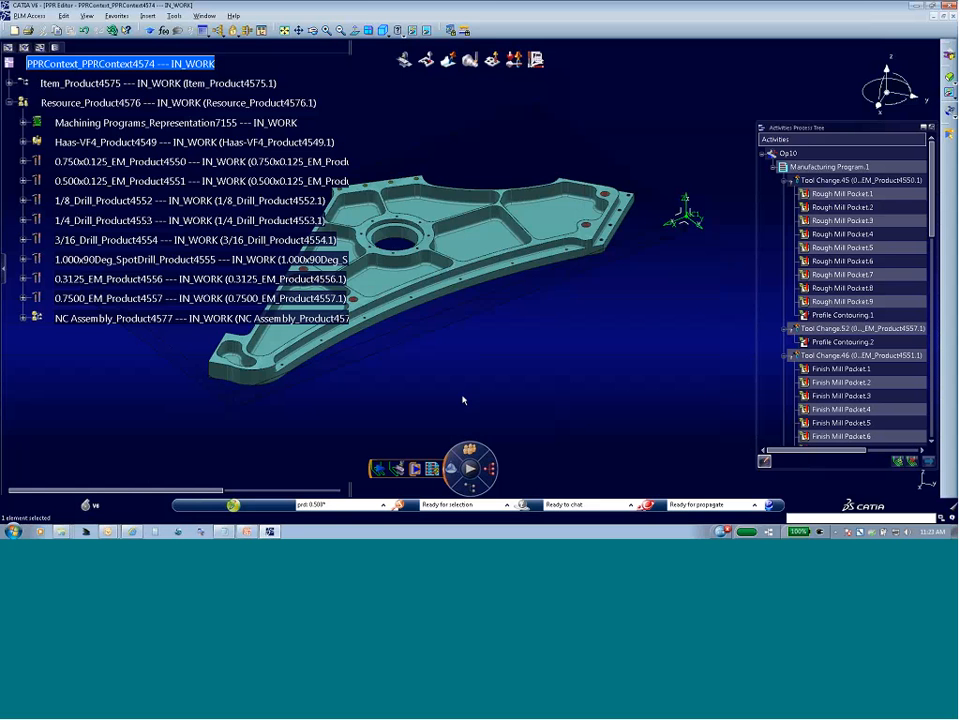
Hide the specification tree and replay the tool path of Profile Contouring.1 on the support bracket.
{"action": "key", "text": "F3"}
{"action": "middle_click_drag", "start_coordinate": [499, 369], "coordinate": [539, 346]}
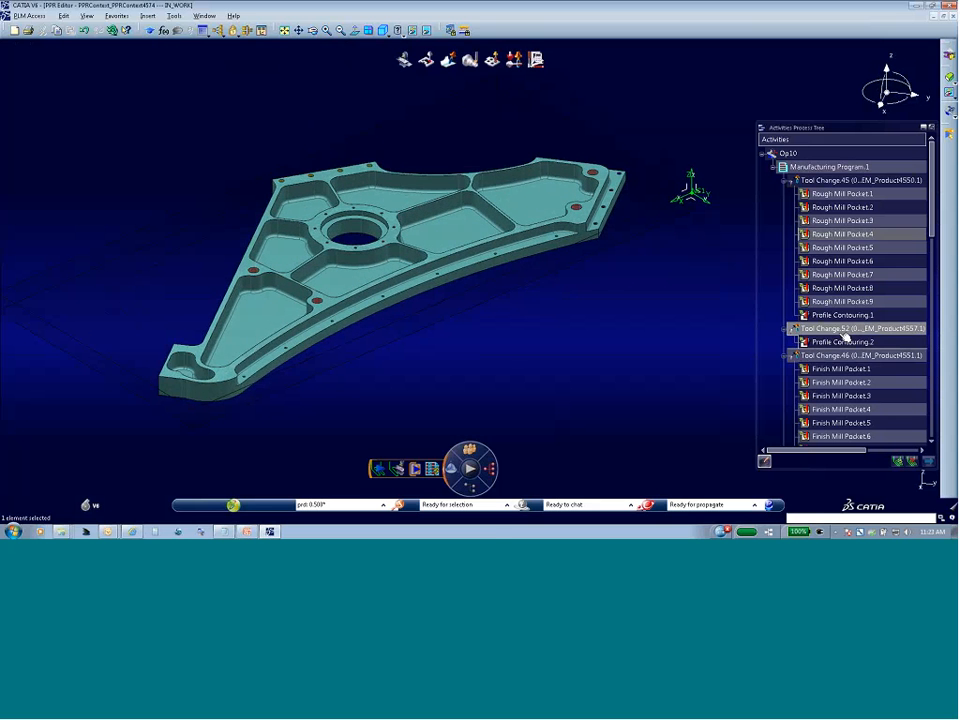
{"action": "left_click", "coordinate": [843, 316]}
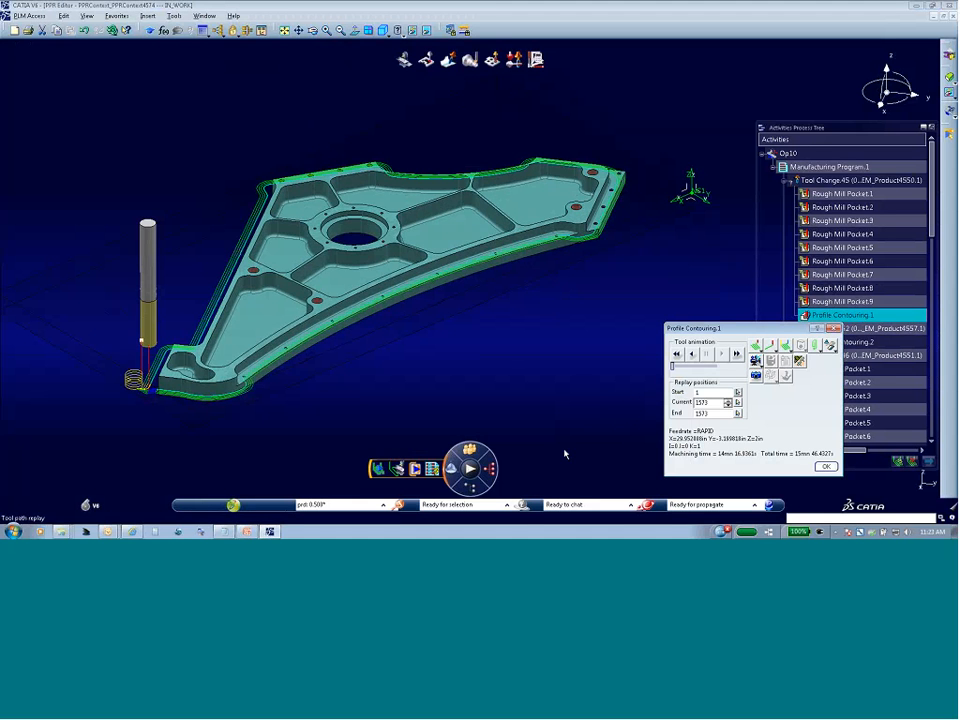
{"action": "left_click", "coordinate": [676, 354]}
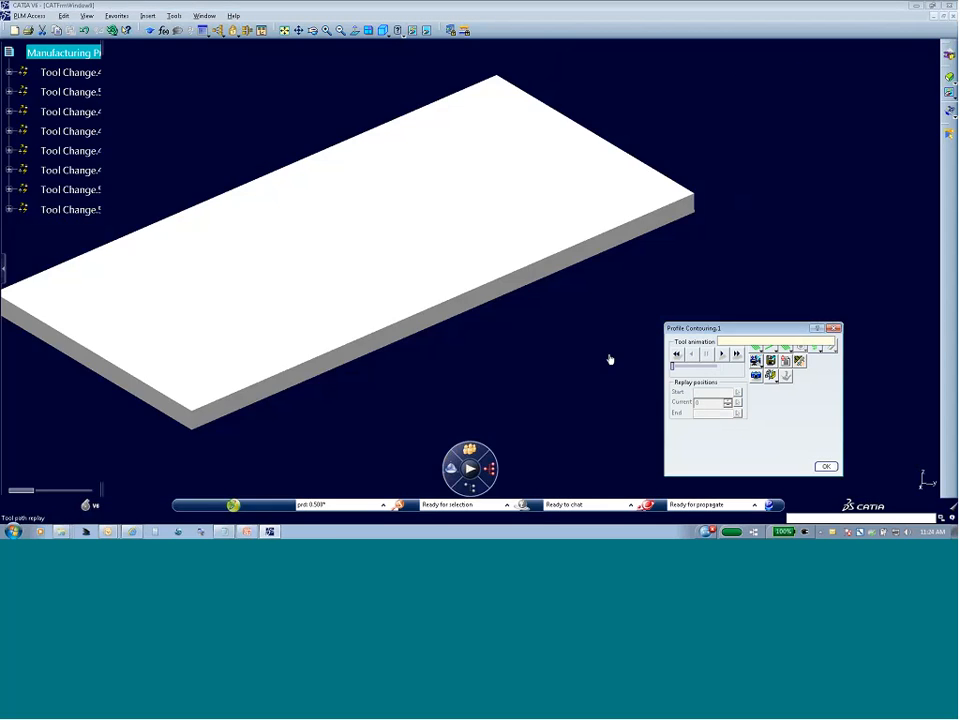
Run the video material removal simulation on the raw stock through Profile Contouring.1, and close the tool path replay.
{"action": "middle_click_drag", "start_coordinate": [574, 344], "coordinate": [647, 348]}
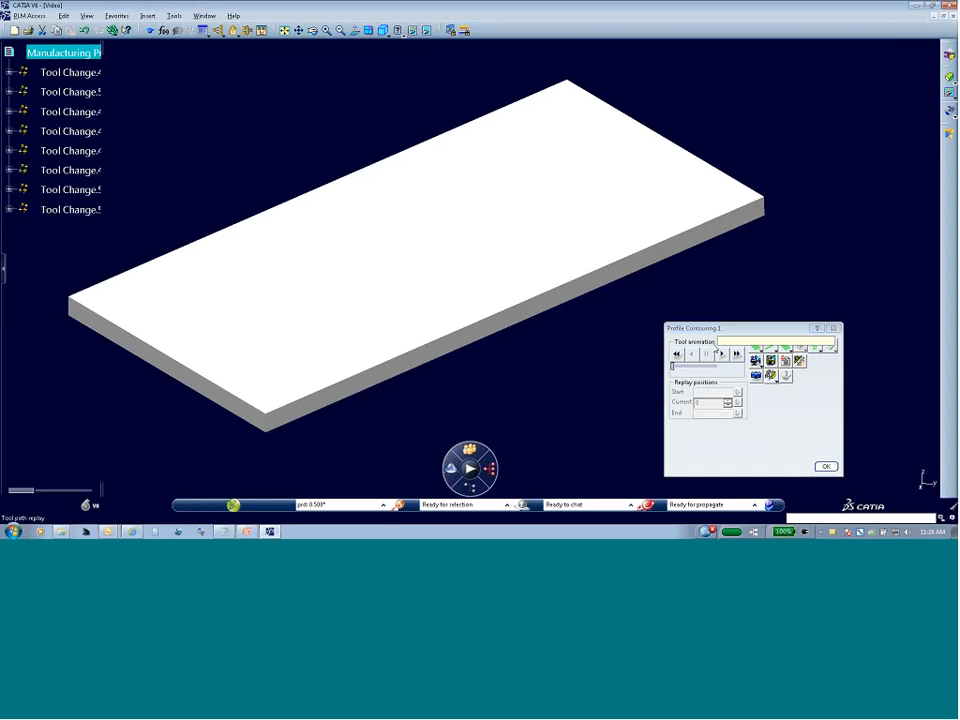
{"action": "left_click", "coordinate": [720, 352]}
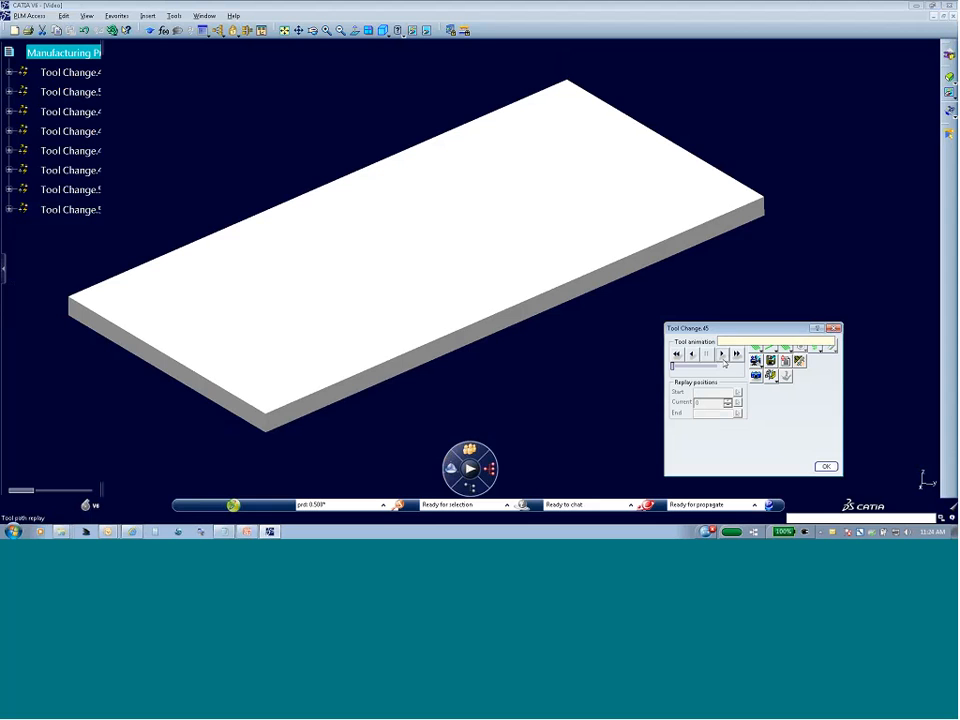
{"action": "left_click", "coordinate": [721, 354]}
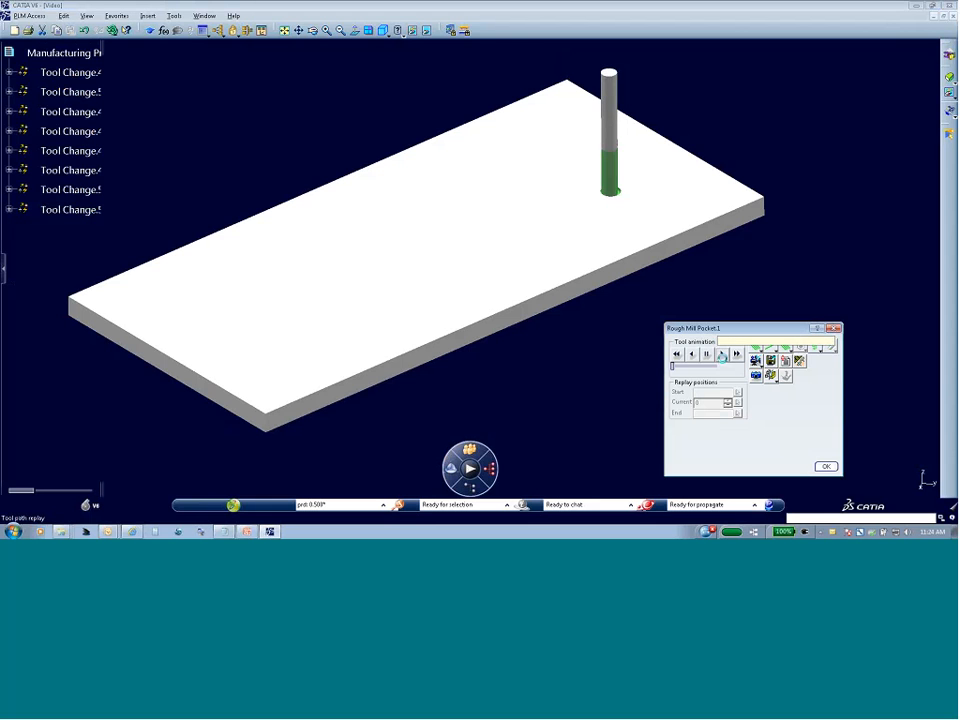
{"action": "left_click_drag", "start_coordinate": [672, 366], "coordinate": [690, 365]}
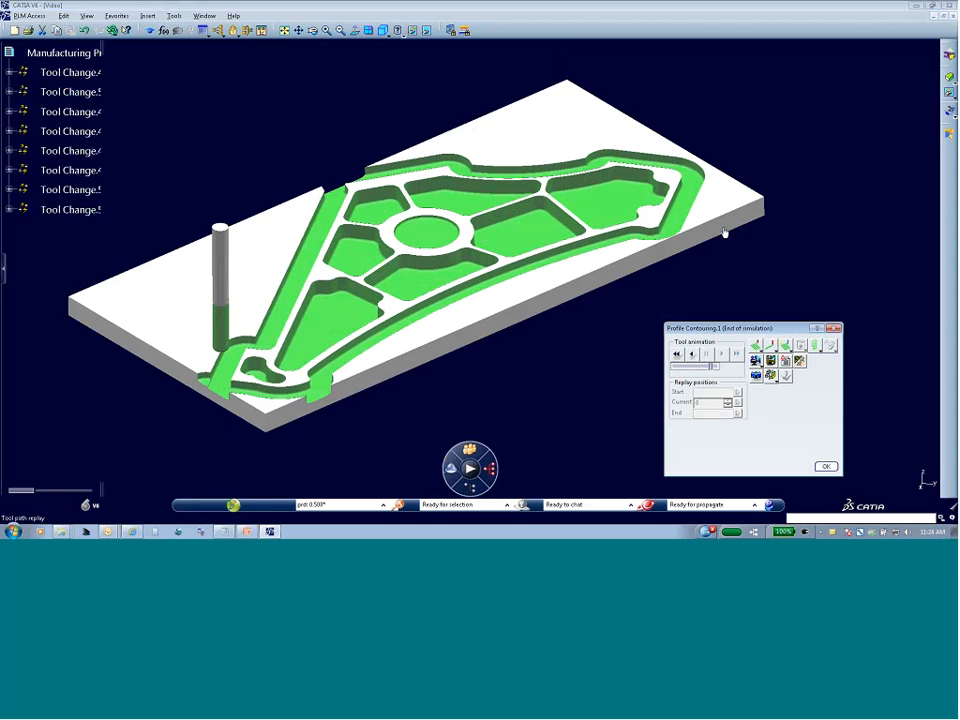
{"action": "left_click", "coordinate": [826, 467]}
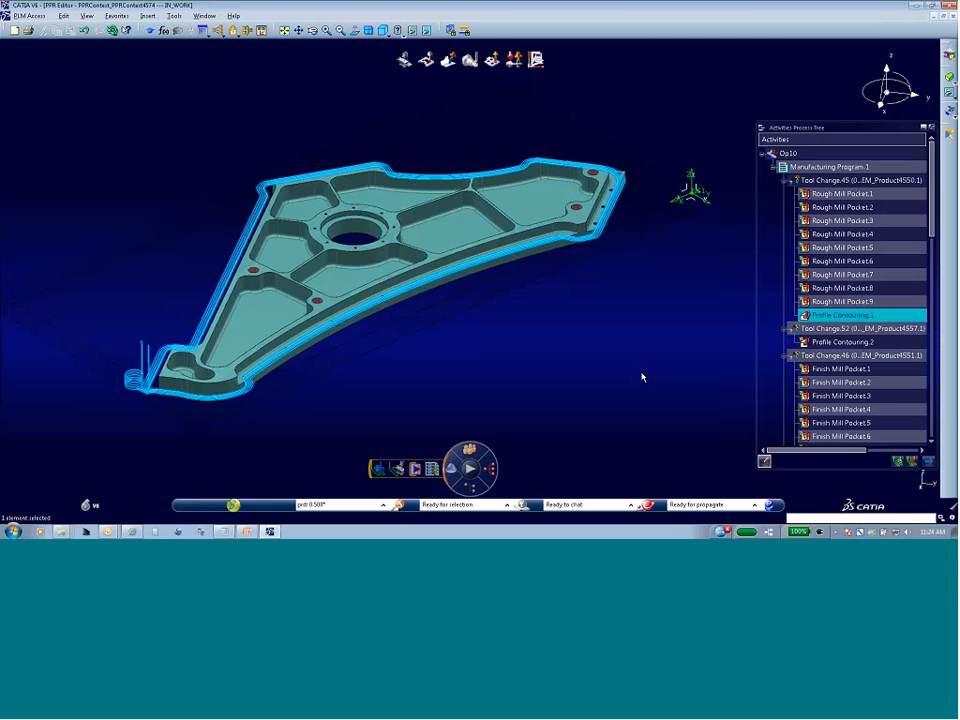
{"action": "left_click", "coordinate": [642, 377]}
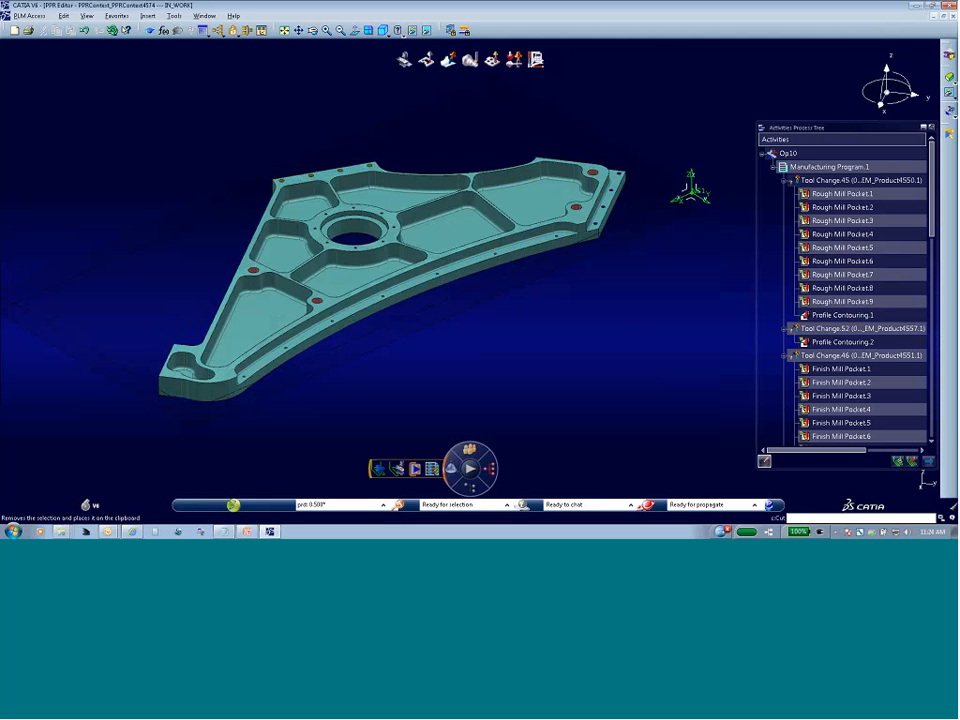
Propagate the support bracket process, updating the out-of-date product first and reviewing the list of objects in the propagation scope.
{"action": "left_click", "coordinate": [28, 16]}
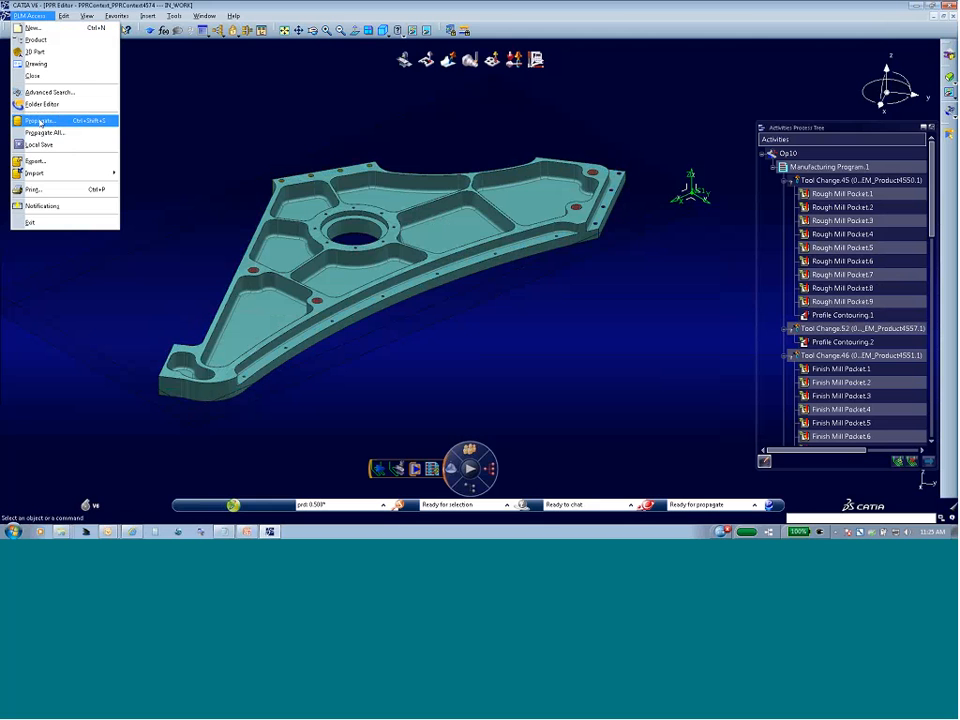
{"action": "left_click", "coordinate": [43, 123]}
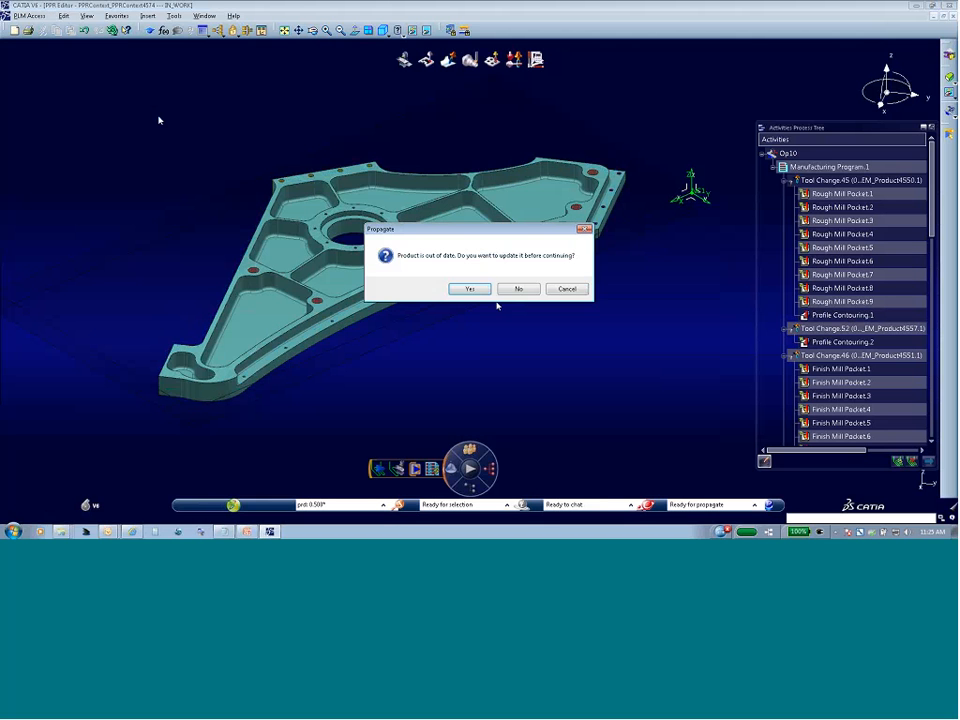
{"action": "left_click", "coordinate": [465, 290]}
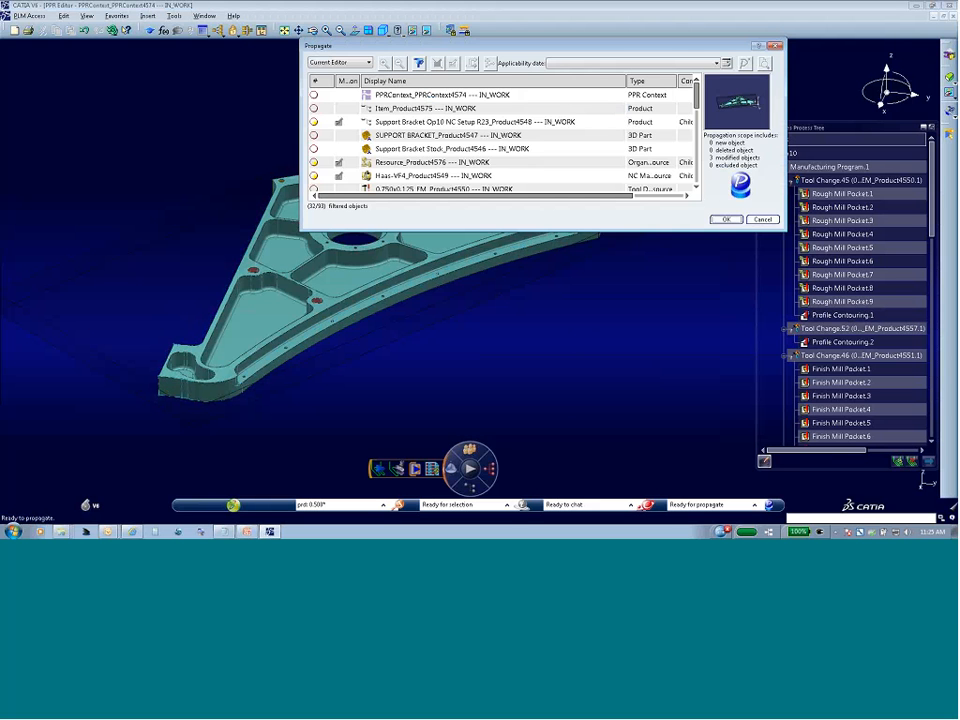
{"action": "left_click", "coordinate": [399, 122]}
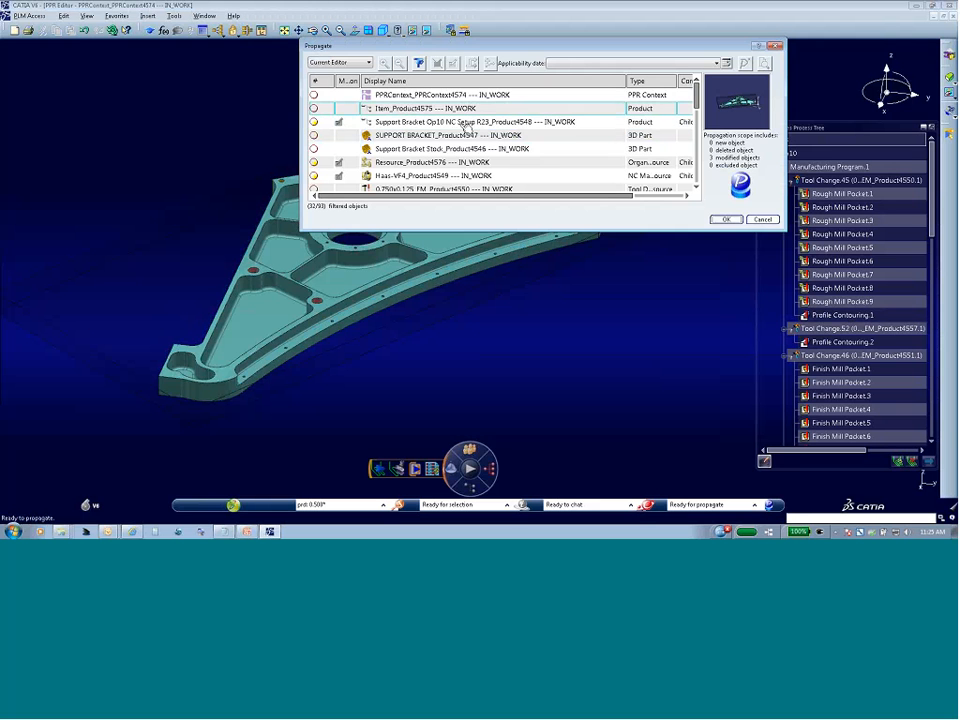
{"action": "left_click_drag", "start_coordinate": [501, 230], "coordinate": [516, 375]}
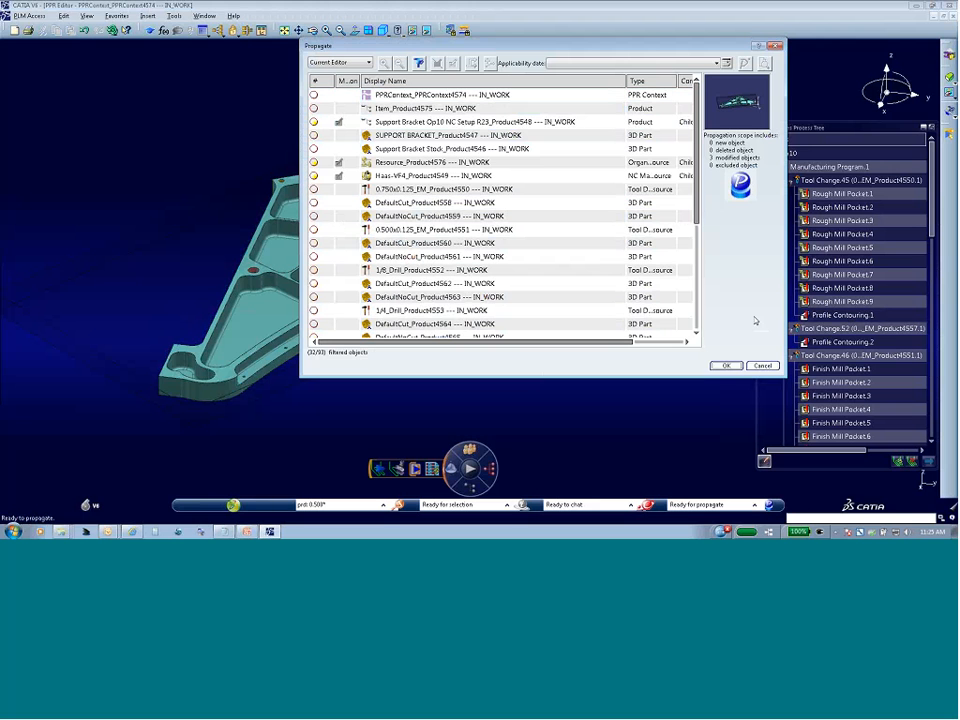
{"action": "left_click", "coordinate": [727, 366]}
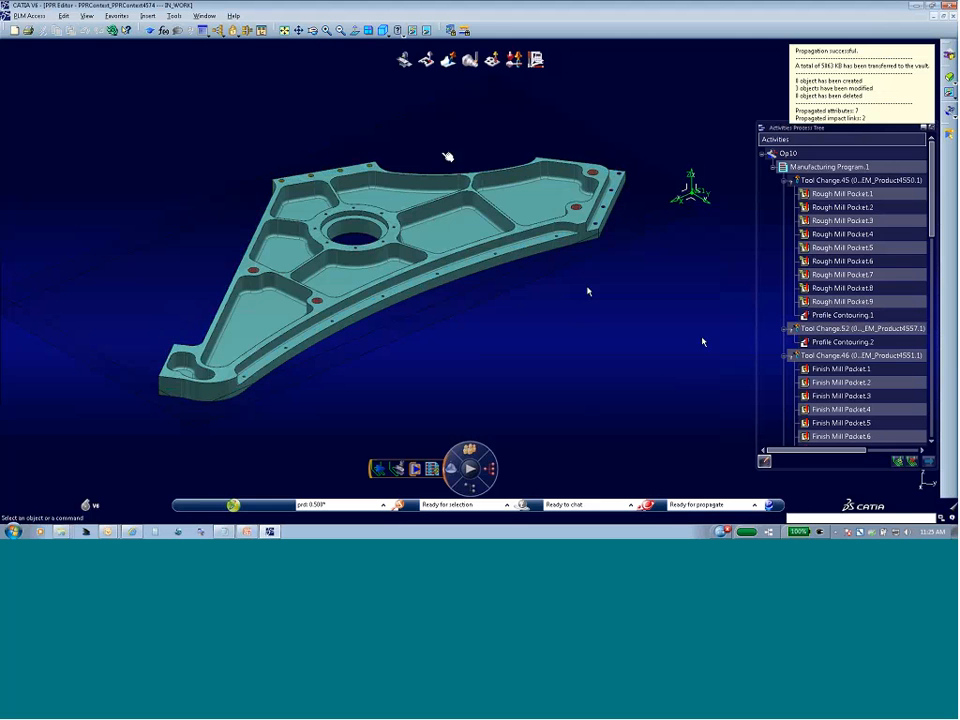
Close the support bracket PPR context and create a new product.
{"action": "left_click", "coordinate": [28, 16]}
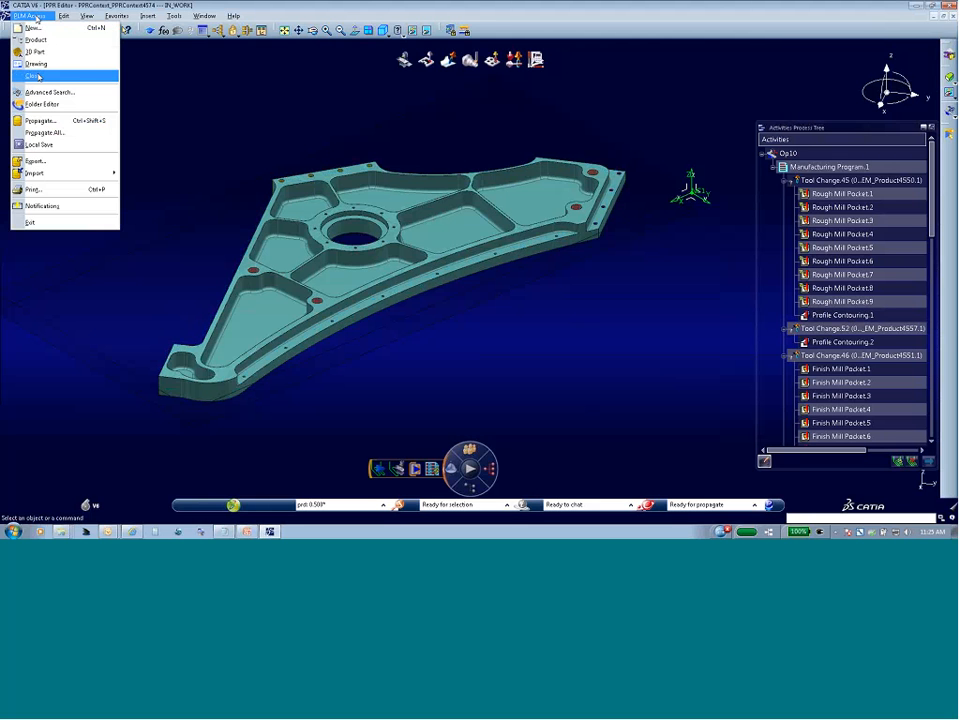
{"action": "left_click", "coordinate": [34, 76]}
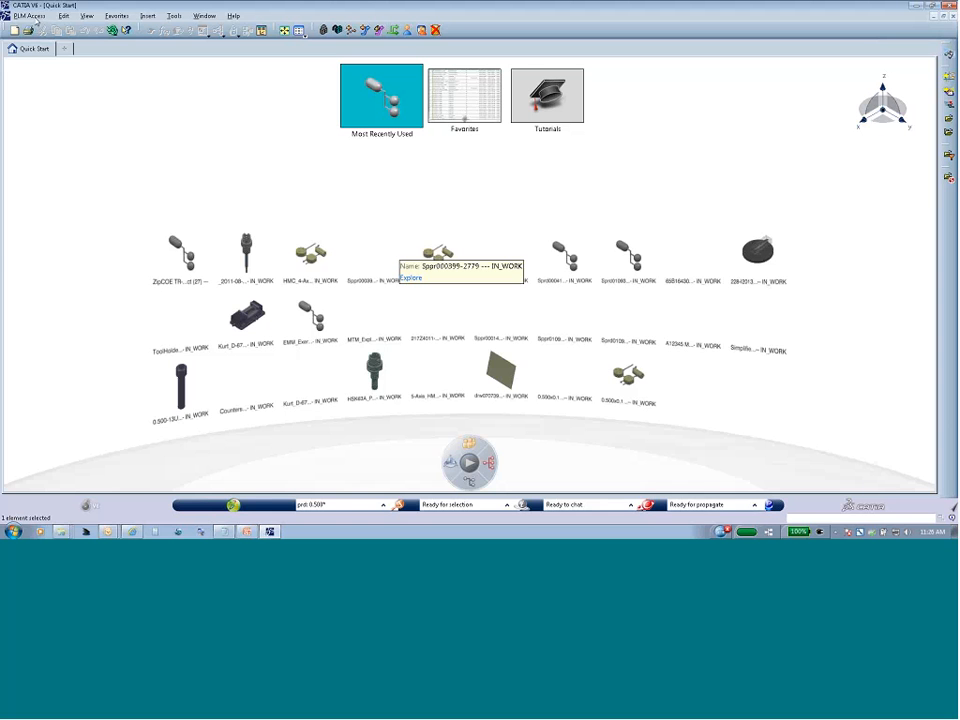
{"action": "left_click", "coordinate": [30, 16]}
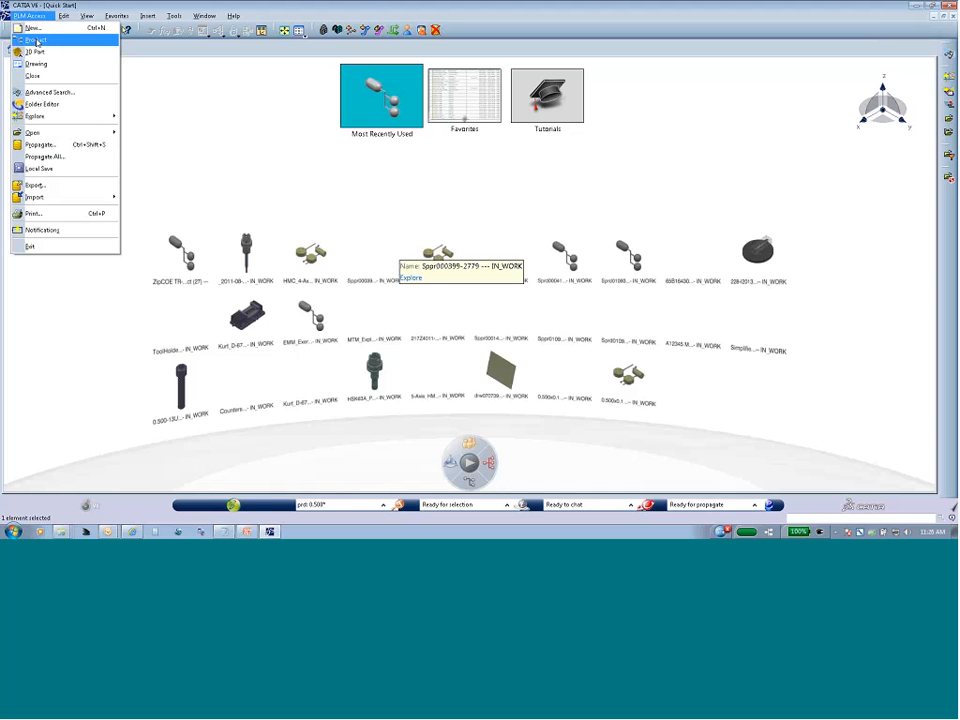
{"action": "left_click", "coordinate": [37, 40]}
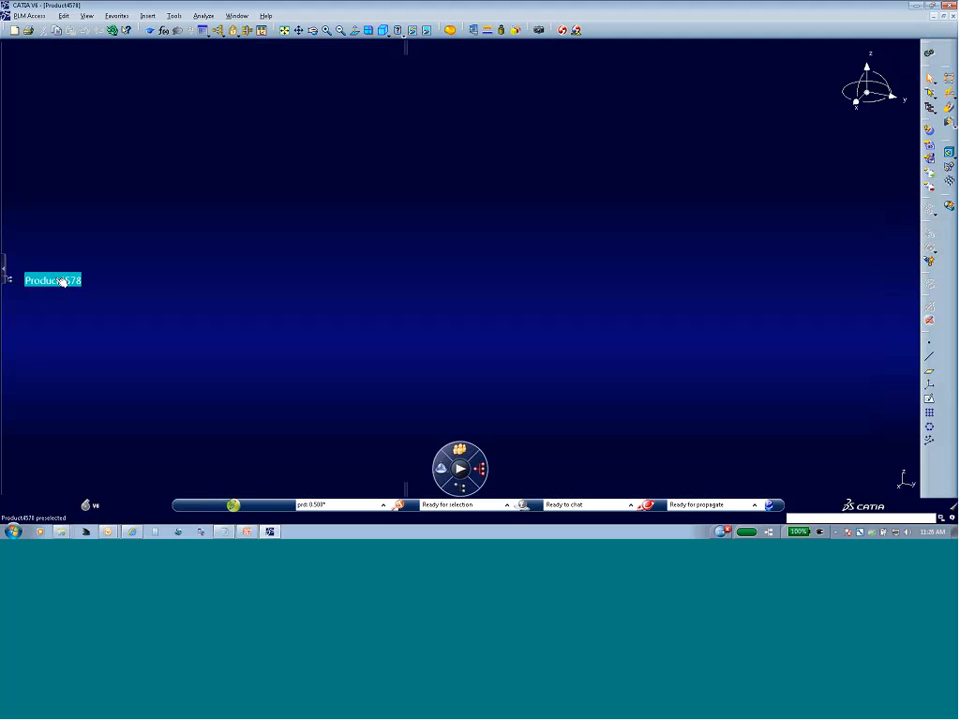
Set the new product's part number to New NC Setup and its description to Idex Webinar.
{"action": "right_click", "coordinate": [53, 279]}
{"action": "left_click", "coordinate": [84, 320]}
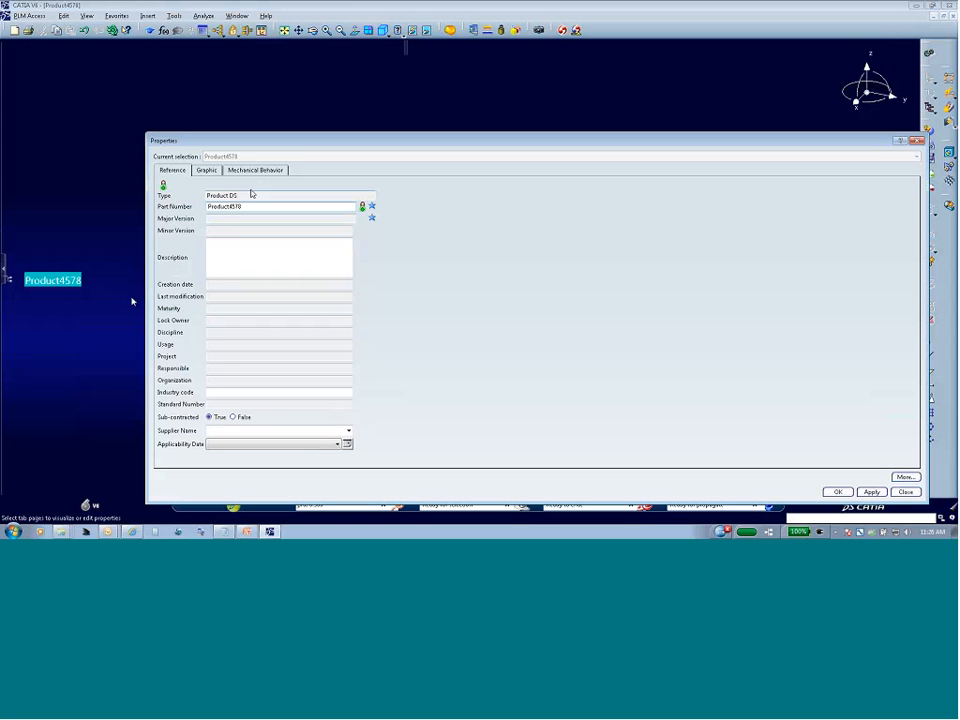
{"action": "left_click_drag", "start_coordinate": [262, 206], "coordinate": [192, 206]}
{"action": "type", "text": "New NC Setup"}
{"action": "left_click", "coordinate": [244, 256]}
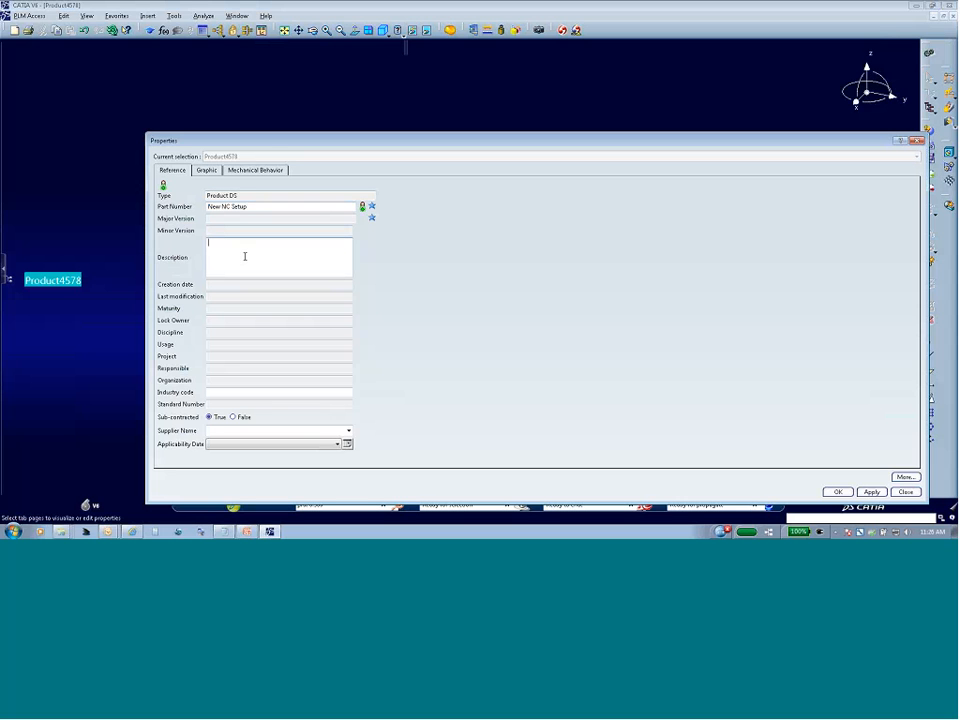
{"action": "type", "text": "Idex Webinar"}
{"action": "left_click", "coordinate": [838, 492]}
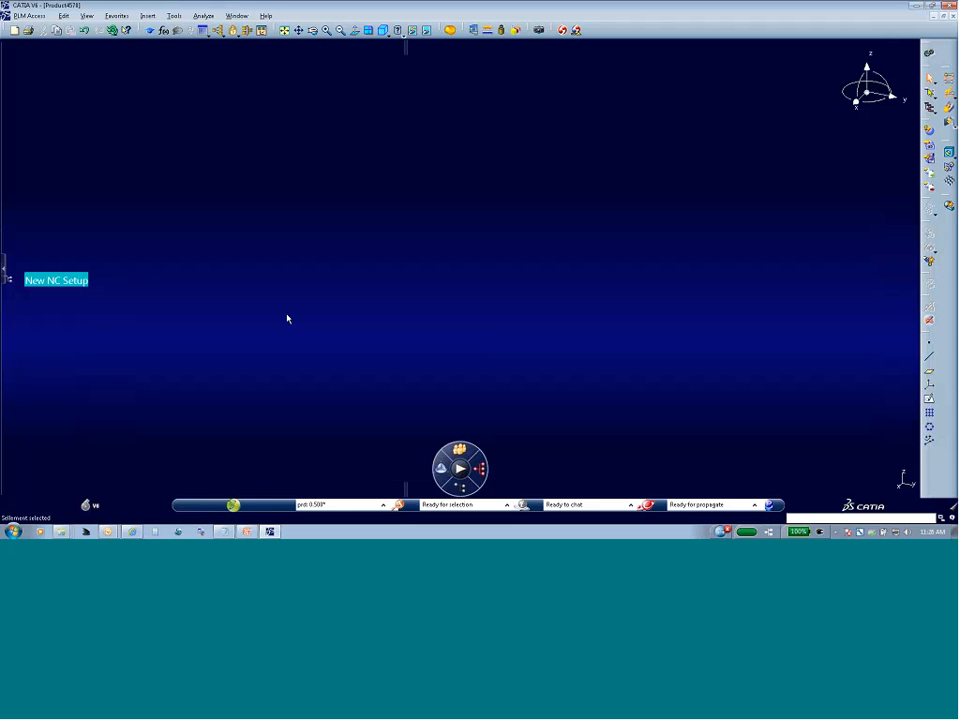
{"action": "left_click", "coordinate": [75, 283]}
{"action": "left_click", "coordinate": [68, 284]}
{"action": "left_click", "coordinate": [38, 19]}
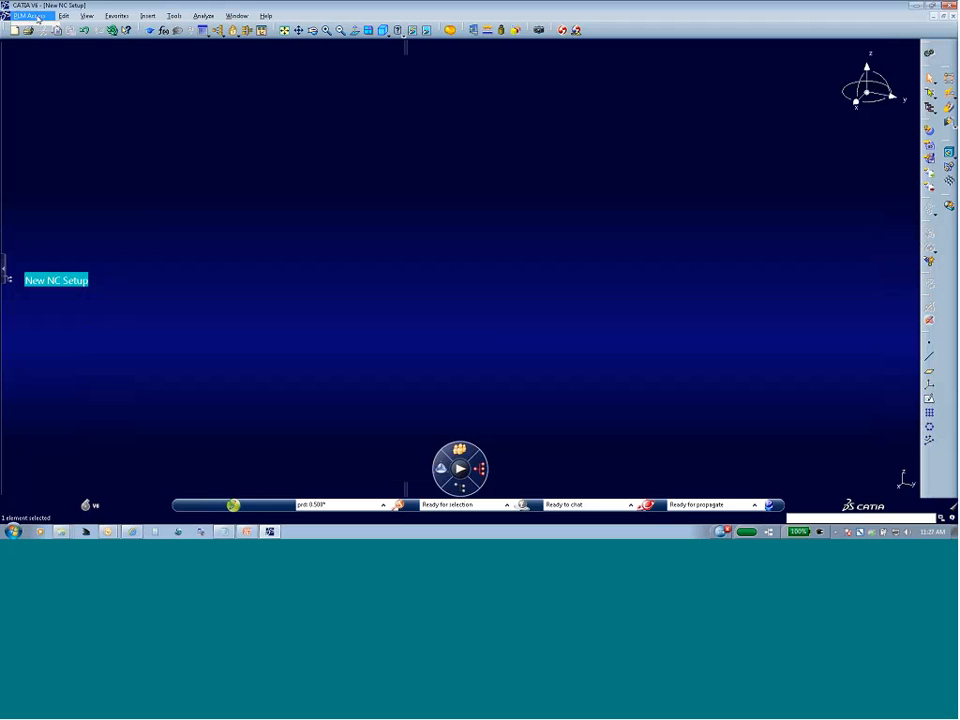
{"action": "mouse_move", "coordinate": [77, 173]}
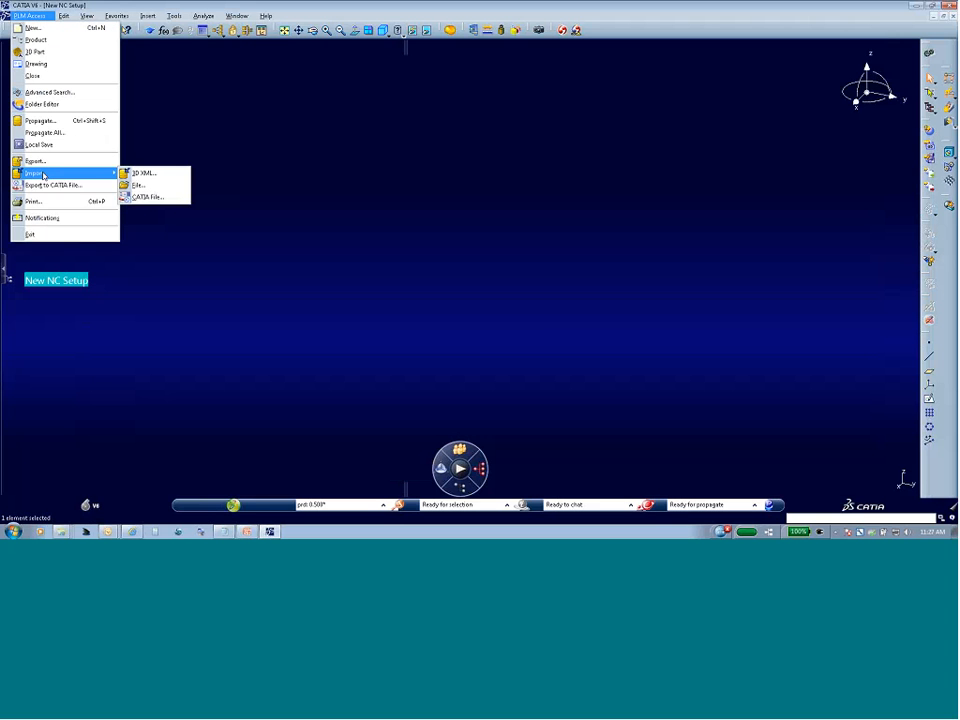
{"action": "left_click", "coordinate": [152, 198]}
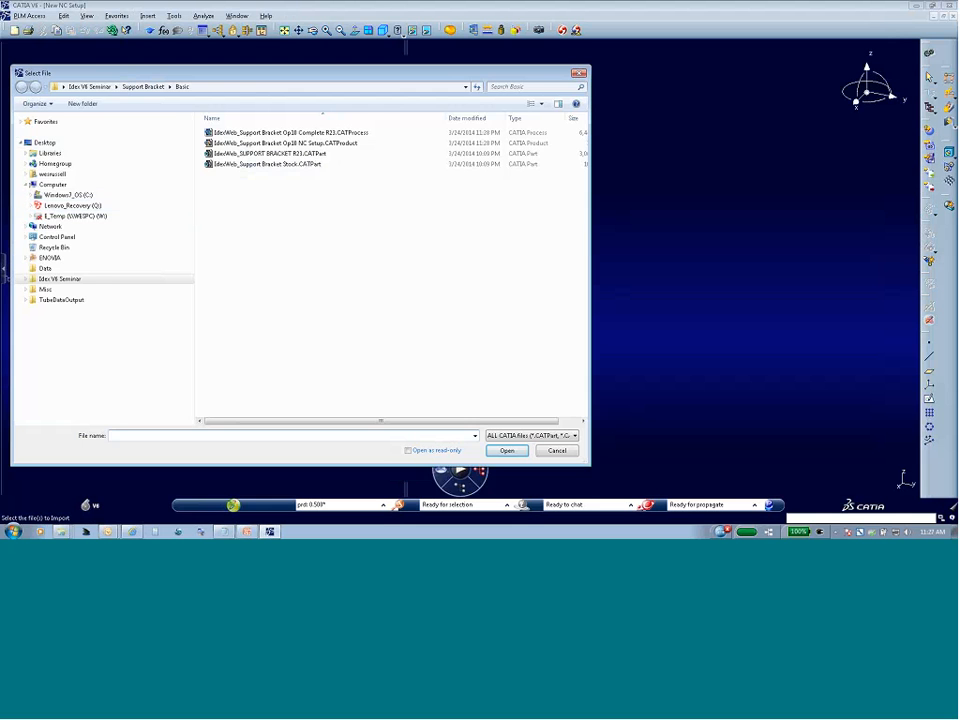
{"action": "left_click", "coordinate": [60, 278]}
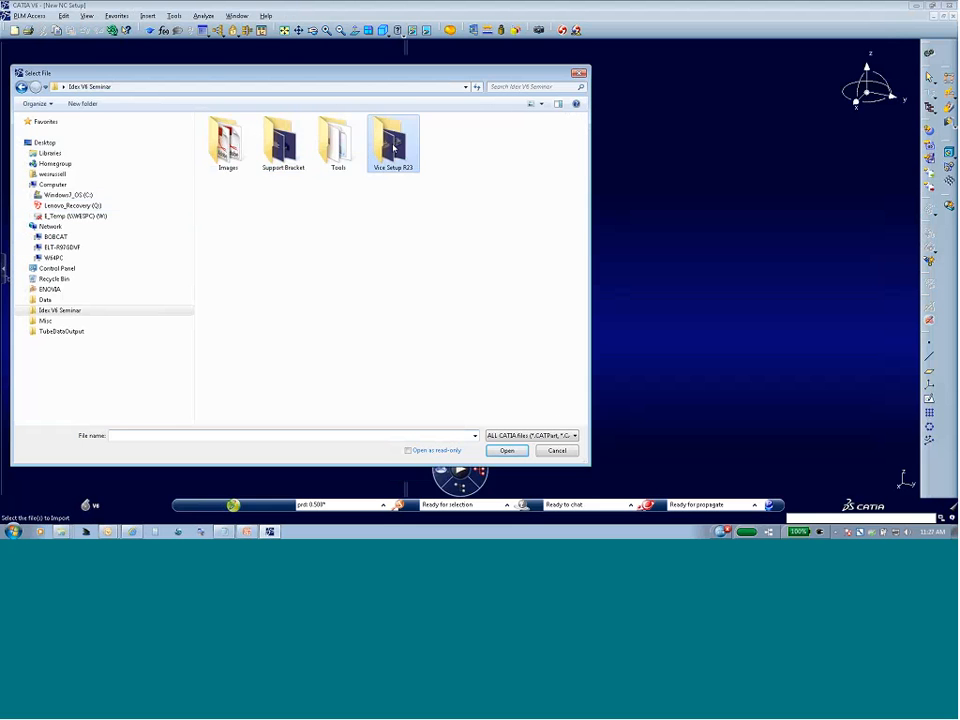
{"action": "double_click", "coordinate": [394, 148]}
{"action": "double_click", "coordinate": [253, 133]}
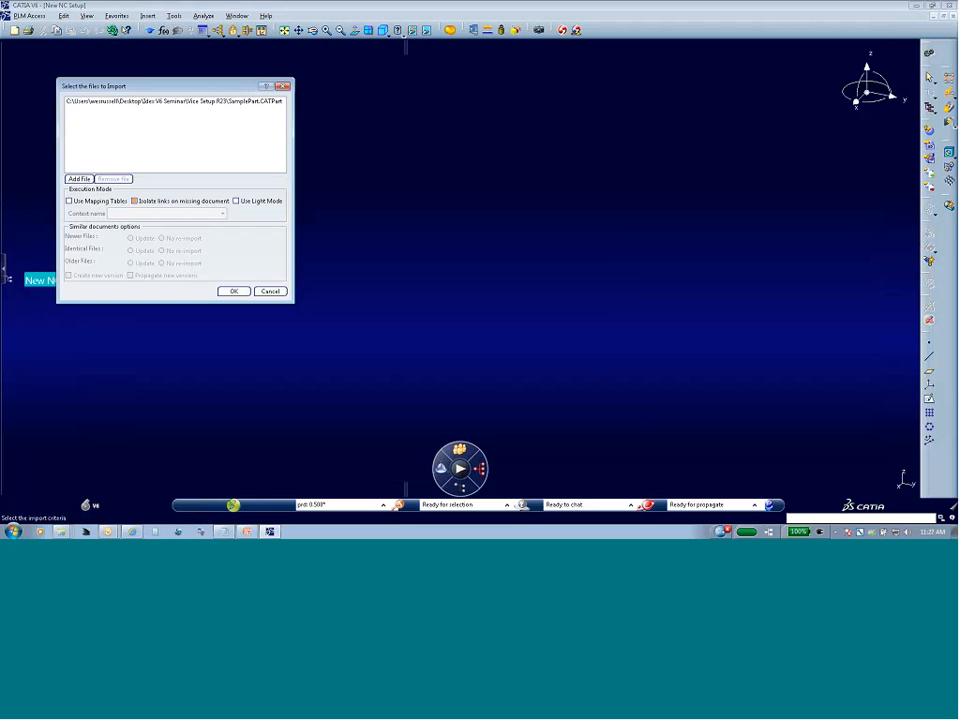
{"action": "left_click", "coordinate": [233, 291]}
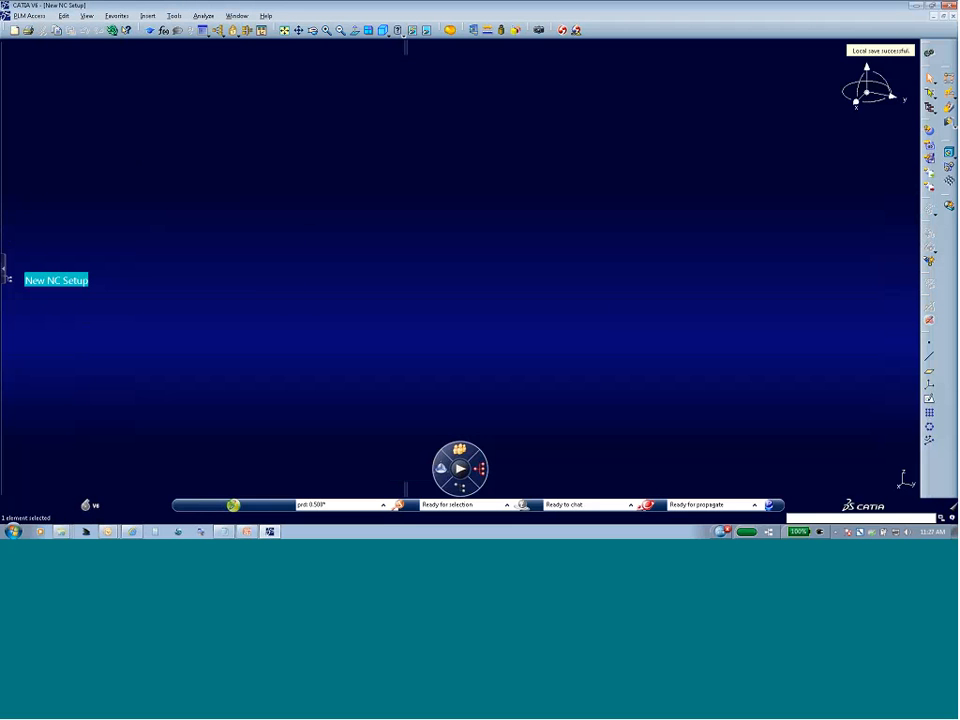
Import the CATIA file SamplePart_Mfg_ViceSetup.CATProduct from the Vice Setup R23 folder with its linked files, and close the import report.
{"action": "left_click", "coordinate": [29, 15]}
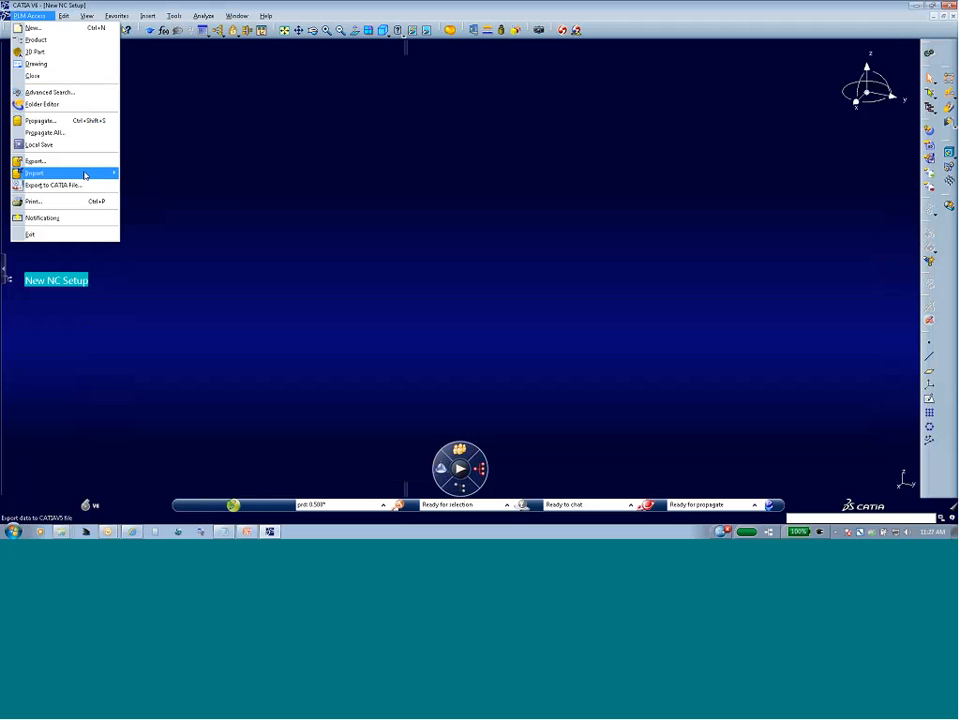
{"action": "mouse_move", "coordinate": [96, 176]}
{"action": "left_click", "coordinate": [145, 197]}
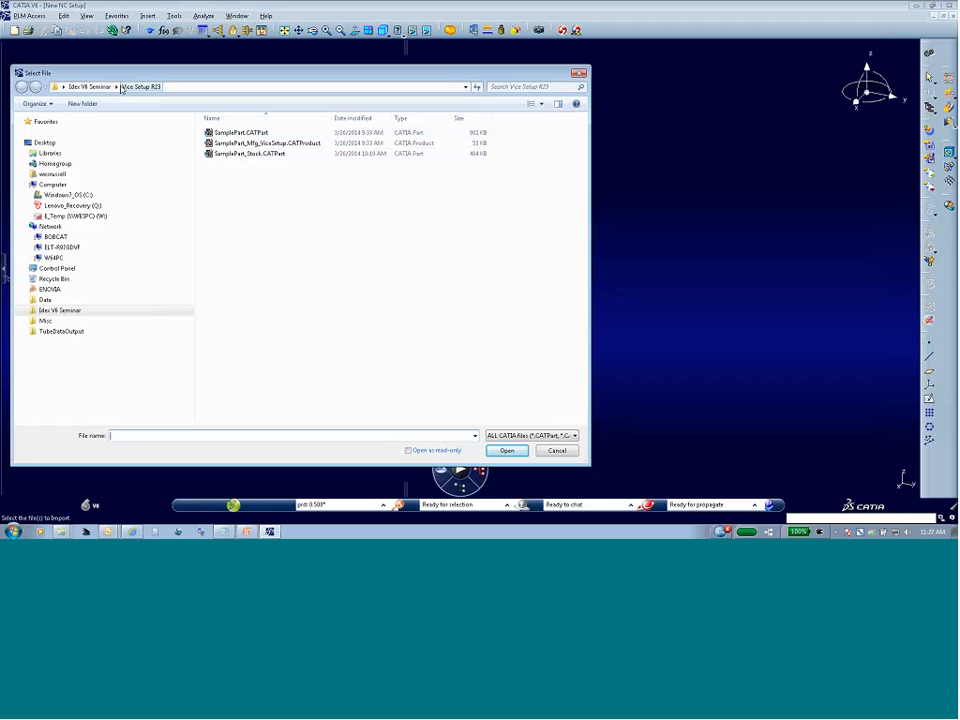
{"action": "left_click", "coordinate": [306, 145]}
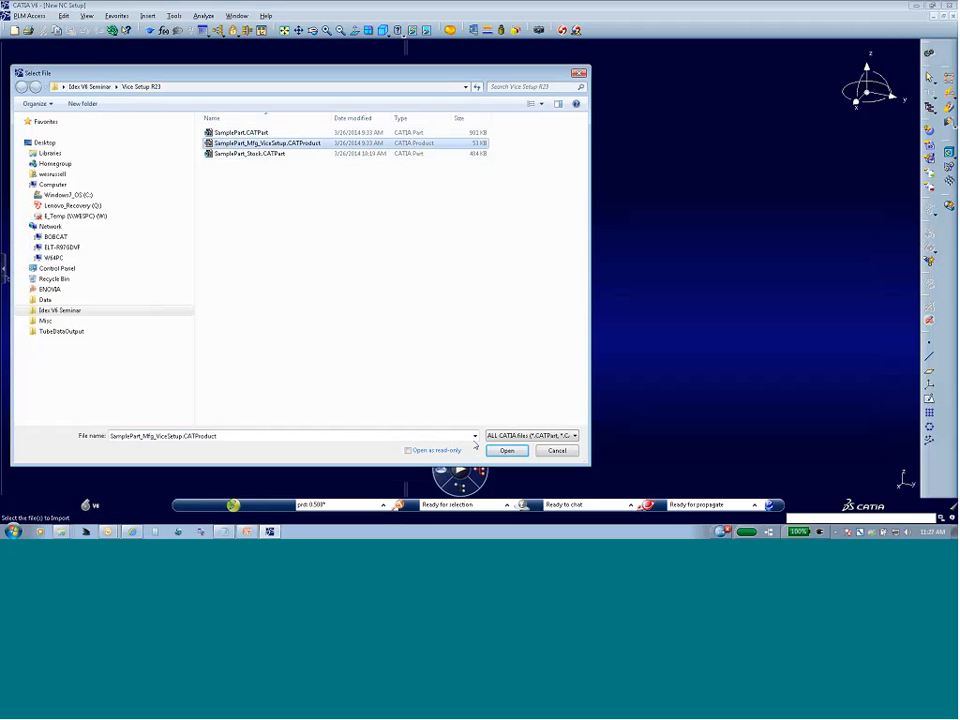
{"action": "left_click", "coordinate": [507, 450]}
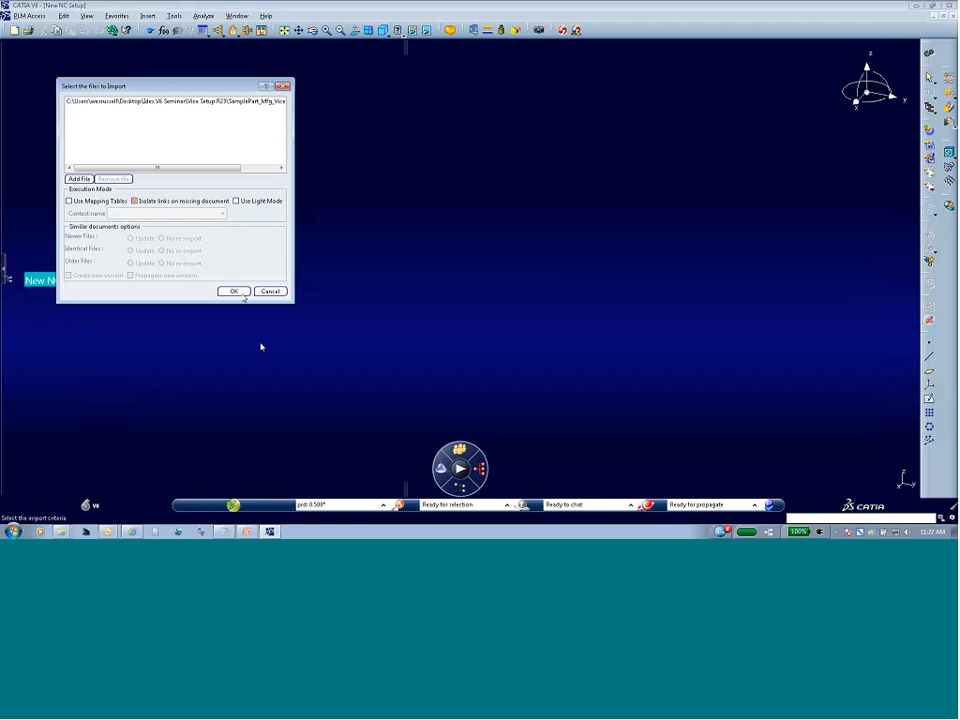
{"action": "left_click", "coordinate": [233, 291]}
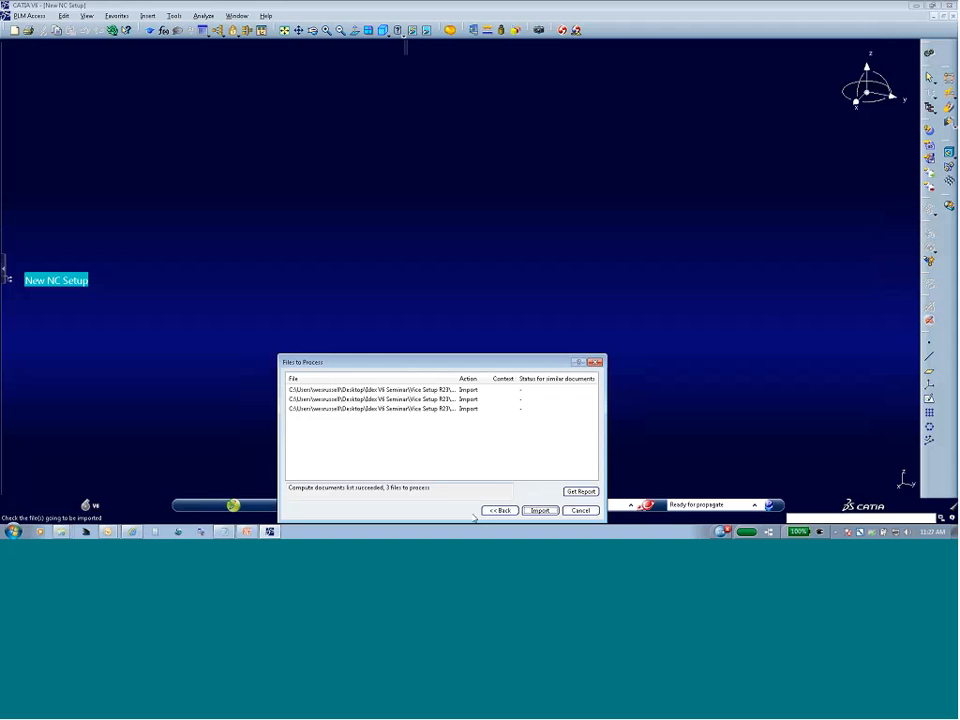
{"action": "left_click", "coordinate": [540, 510]}
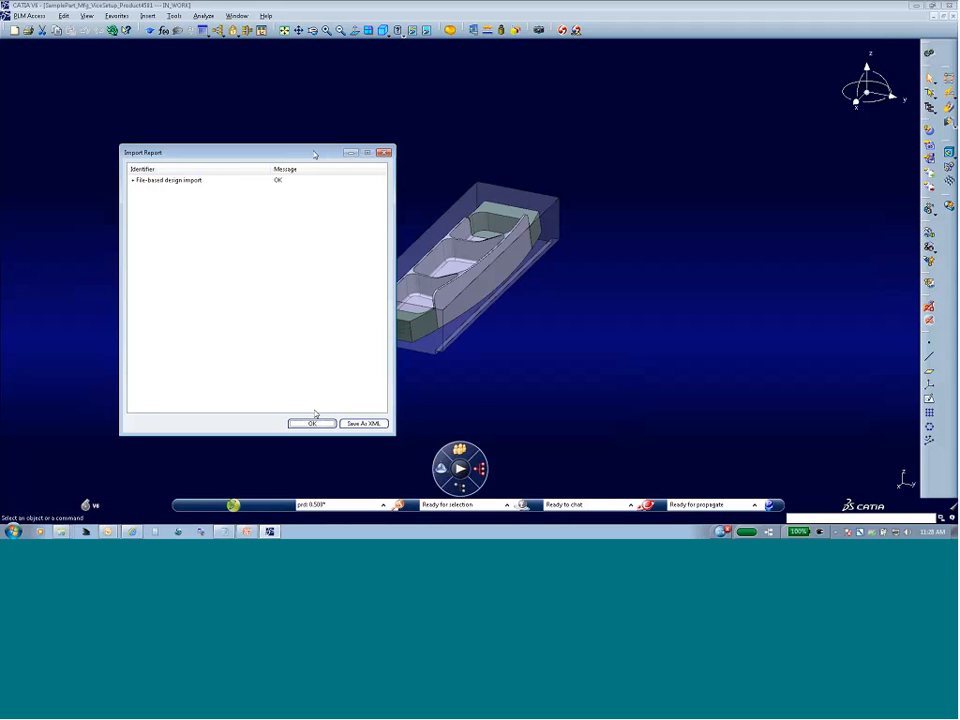
{"action": "left_click", "coordinate": [312, 423]}
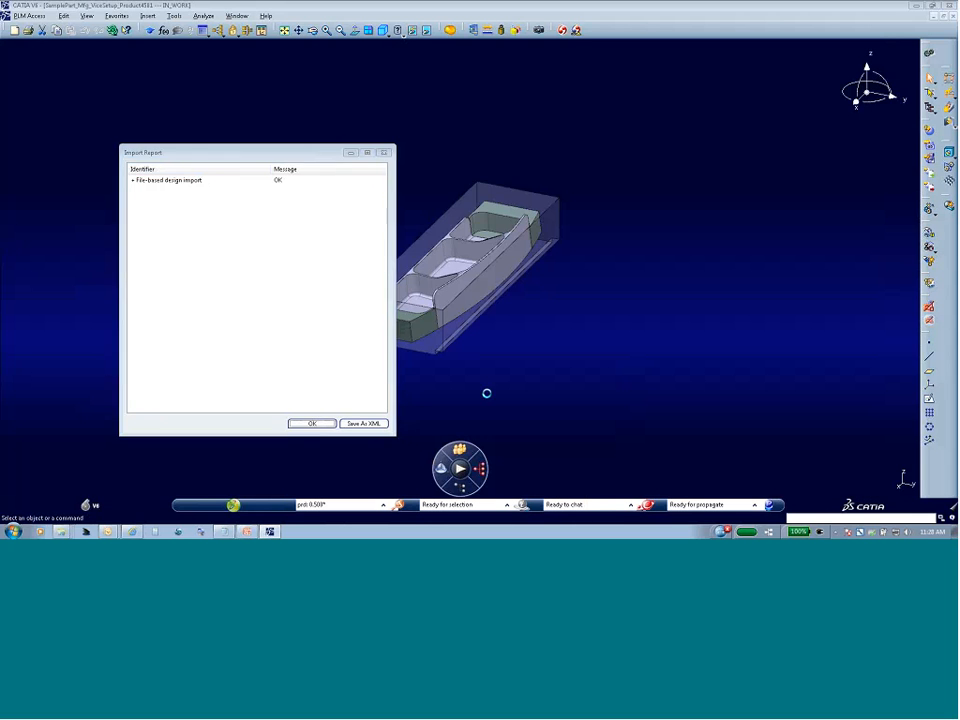
Copy the imported SamplePart_Mfg_ViceSetup product and paste it into the New NC Setup product.
{"action": "middle_click_drag", "start_coordinate": [420, 366], "coordinate": [485, 358]}
{"action": "key", "text": "F3"}
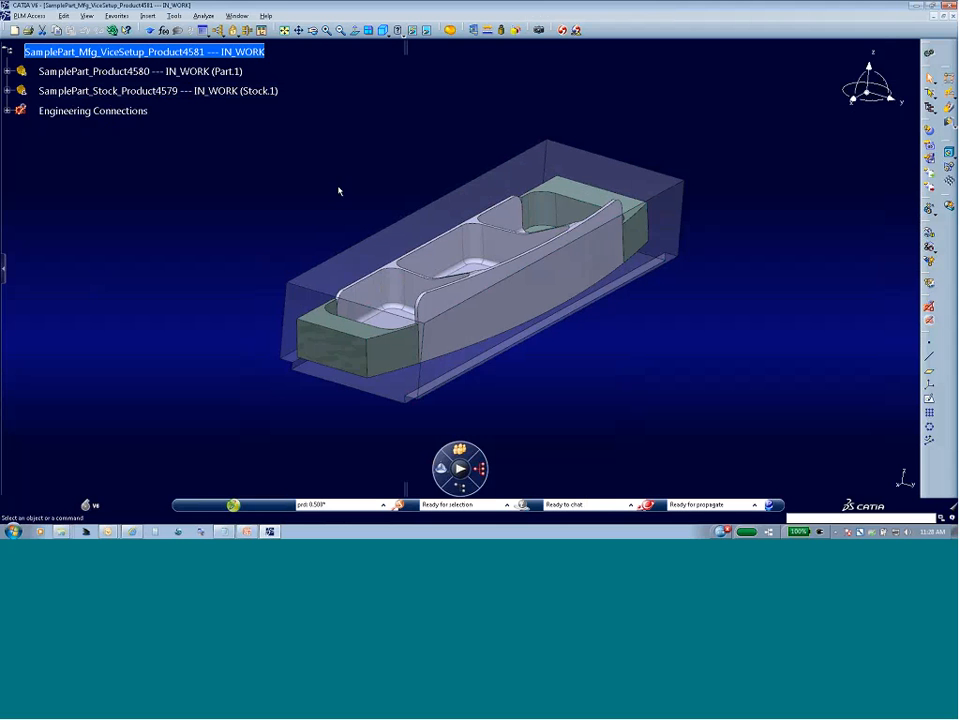
{"action": "middle_click_drag", "start_coordinate": [339, 193], "coordinate": [354, 187]}
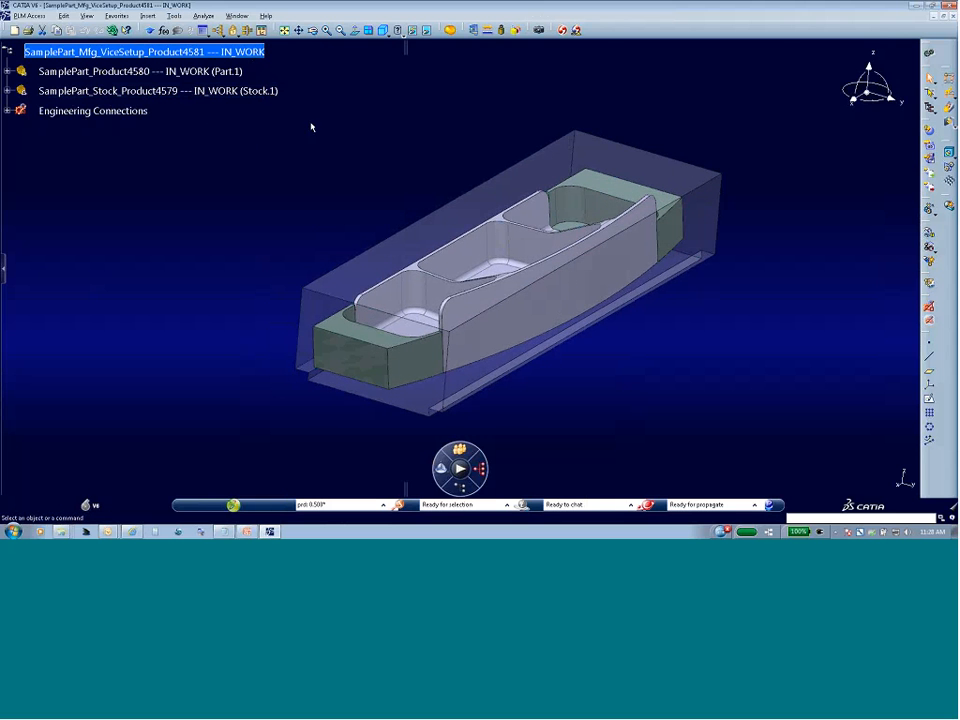
{"action": "right_click", "coordinate": [121, 52]}
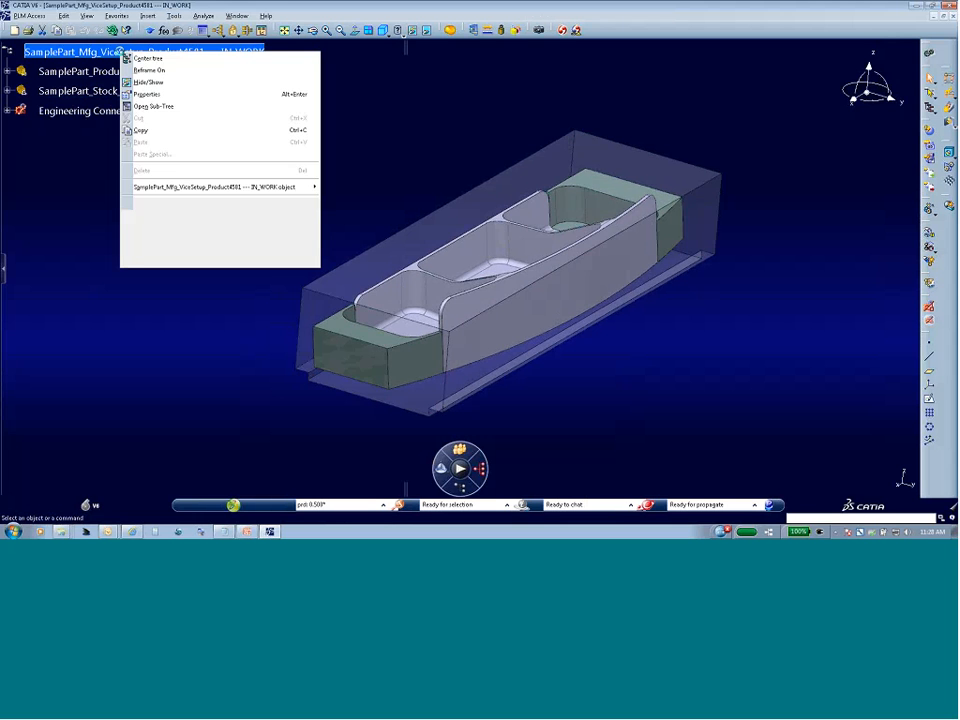
{"action": "left_click", "coordinate": [147, 131]}
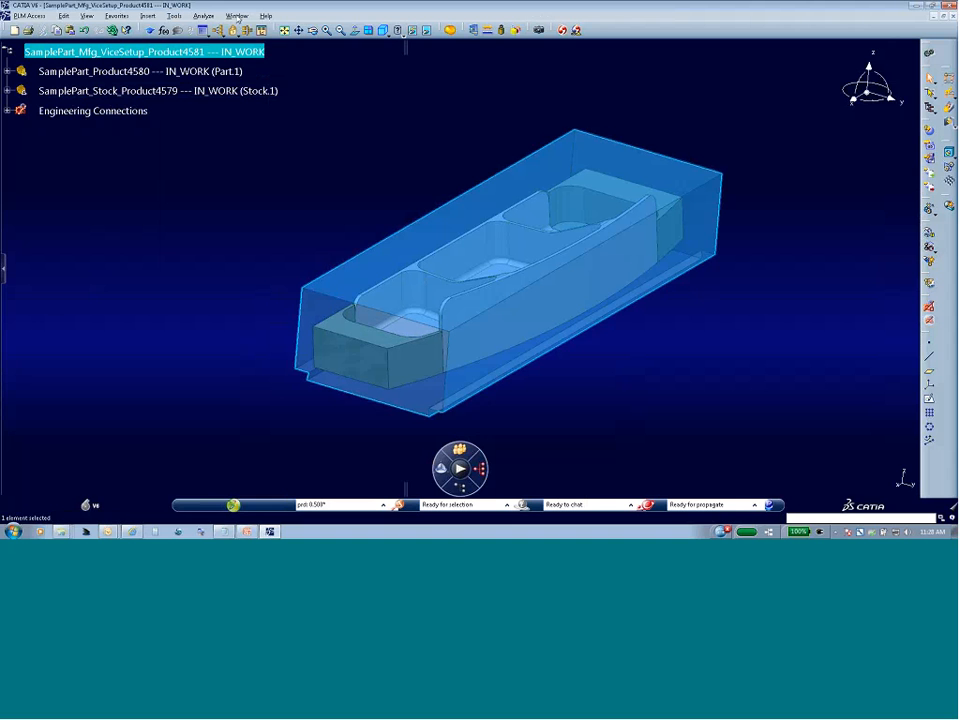
{"action": "left_click", "coordinate": [237, 16]}
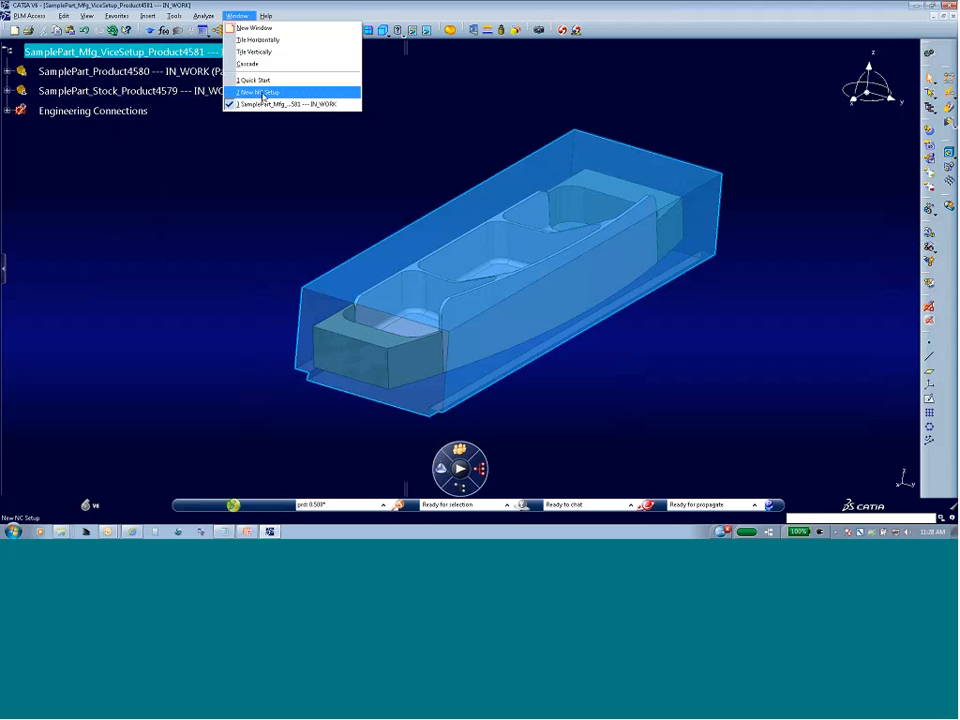
{"action": "left_click", "coordinate": [262, 92]}
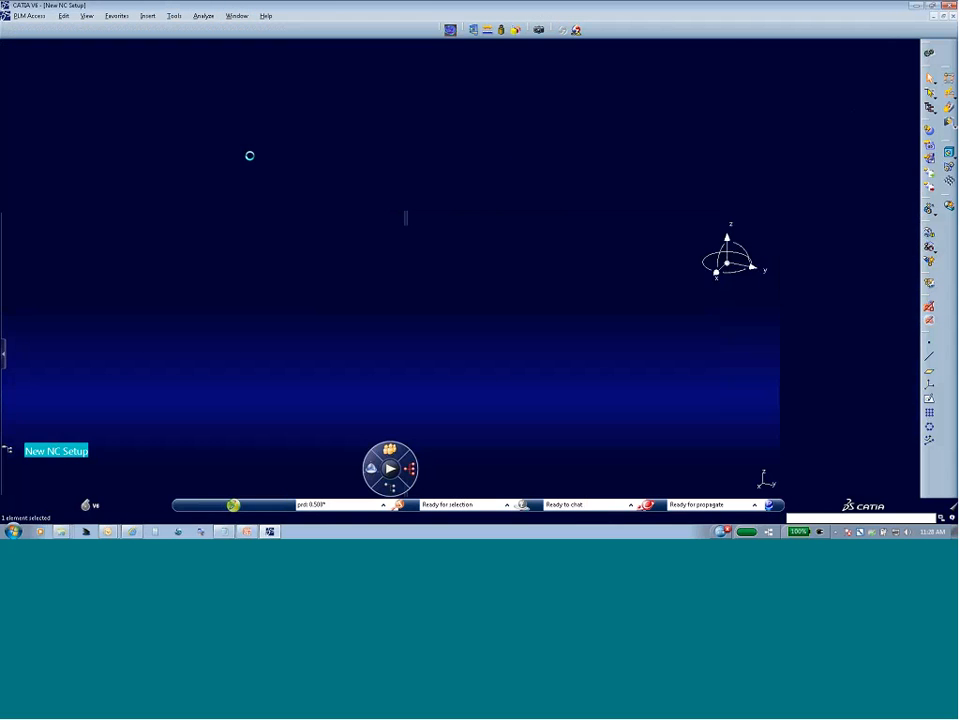
{"action": "right_click", "coordinate": [78, 281]}
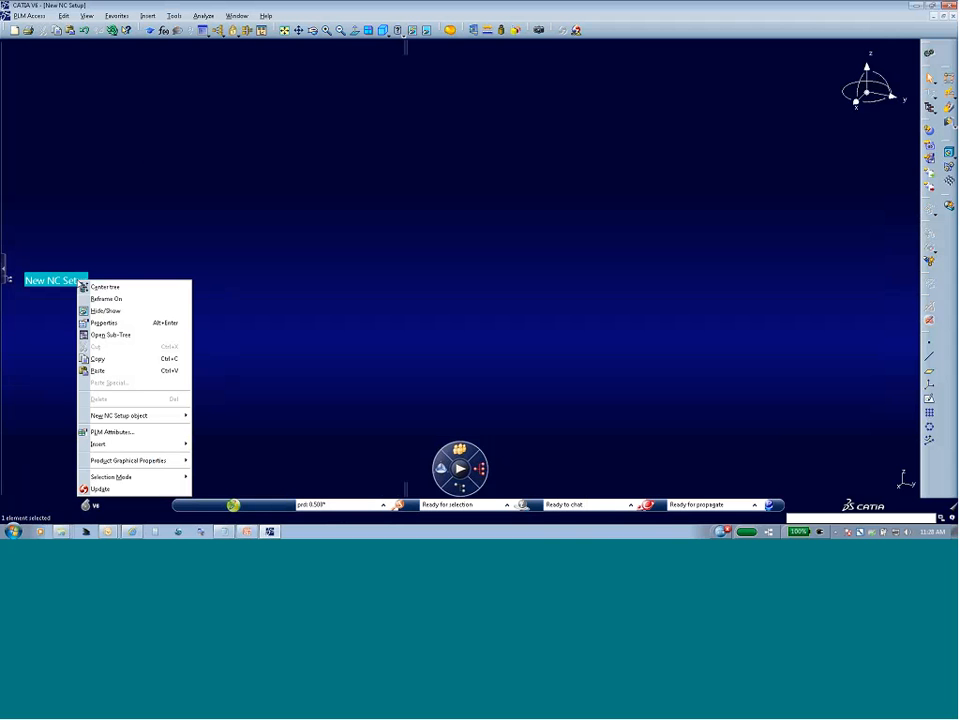
{"action": "left_click", "coordinate": [130, 371]}
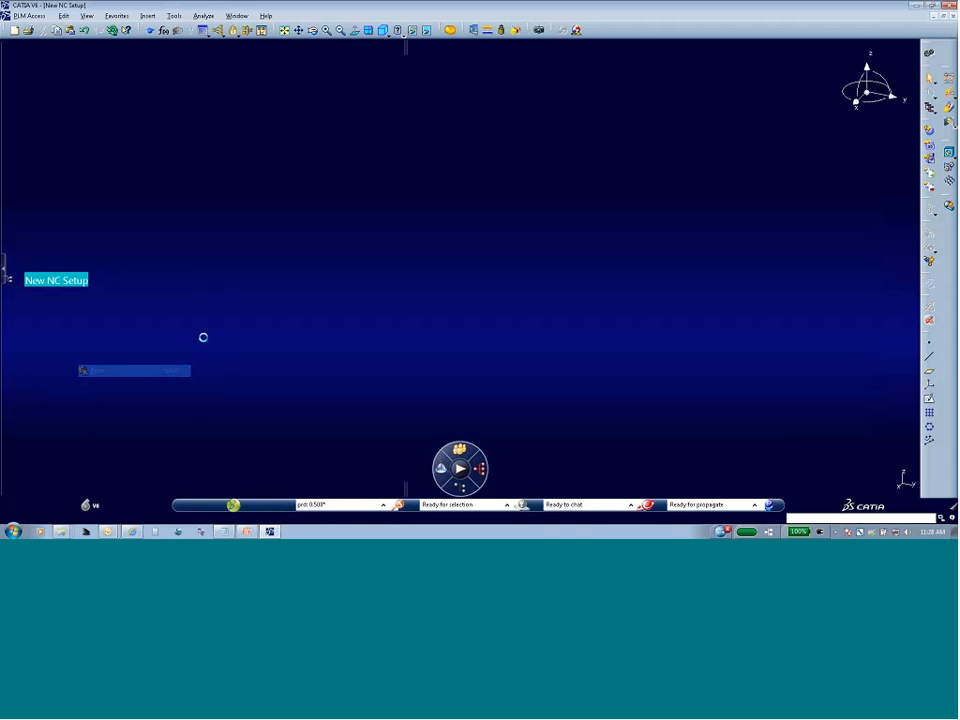
{"action": "left_click", "coordinate": [125, 343]}
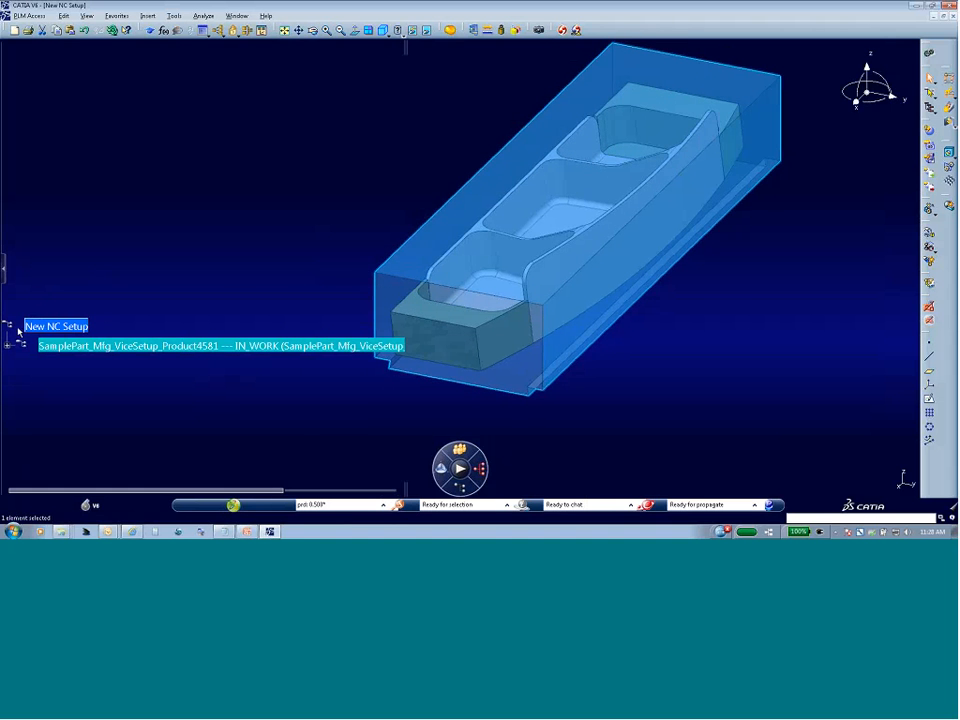
Reposition the specification tree in the New NC Setup window and update the product.
{"action": "left_click_drag", "start_coordinate": [8, 336], "coordinate": [18, 67]}
{"action": "left_click", "coordinate": [489, 407]}
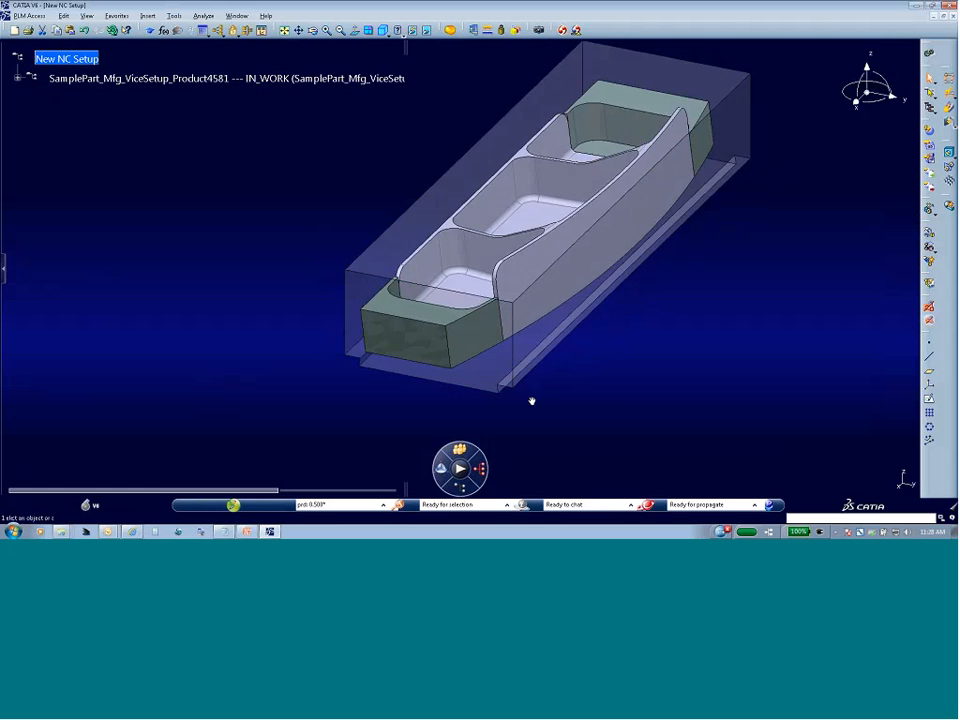
{"action": "middle_click_drag", "start_coordinate": [532, 401], "coordinate": [535, 395]}
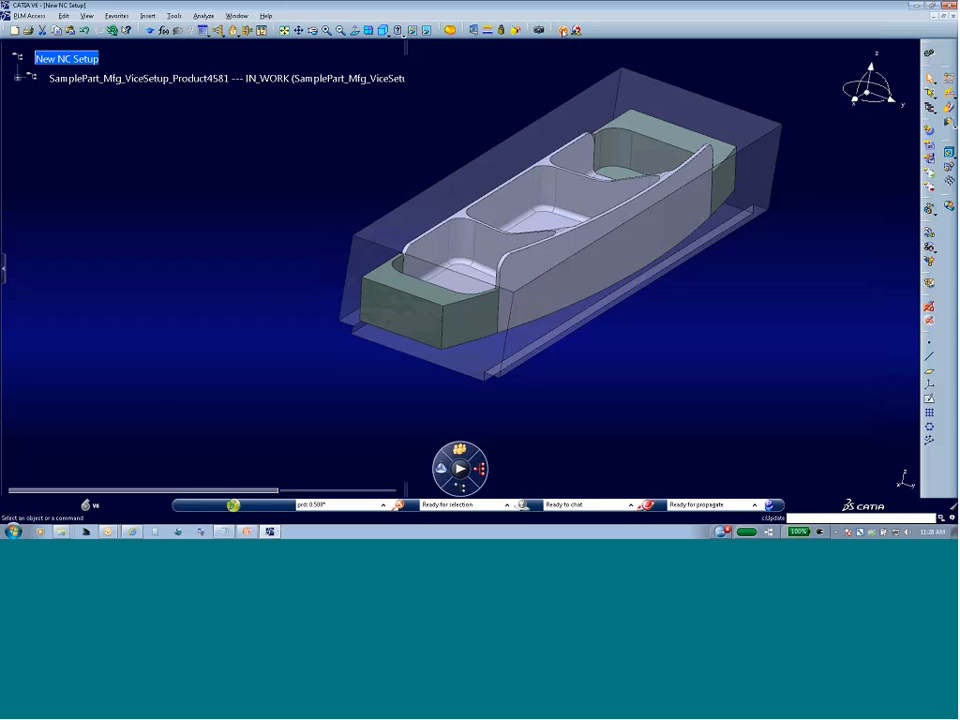
{"action": "left_click", "coordinate": [416, 28]}
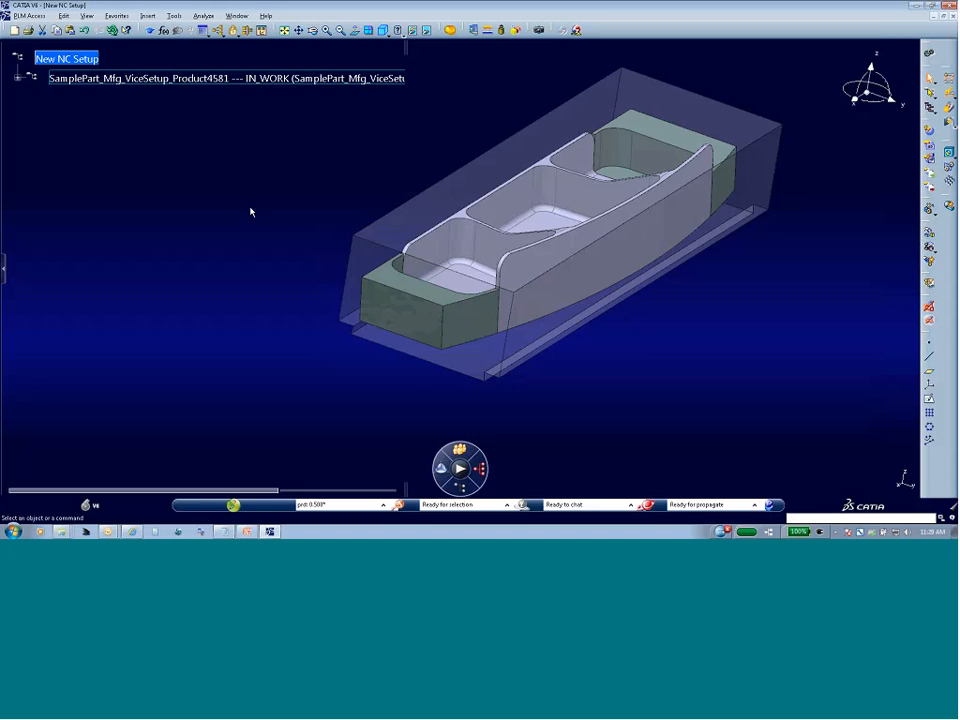
Start inserting an existing product under New NC Setup and search the database for prd: *Stevens Plate with*.
{"action": "right_click", "coordinate": [88, 61]}
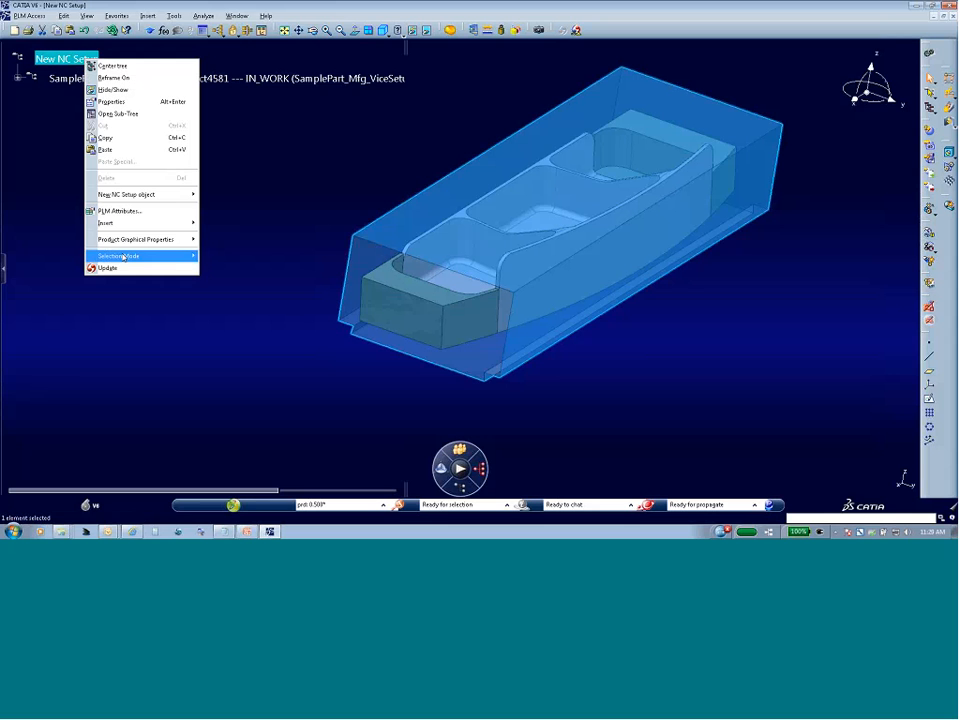
{"action": "mouse_move", "coordinate": [126, 223]}
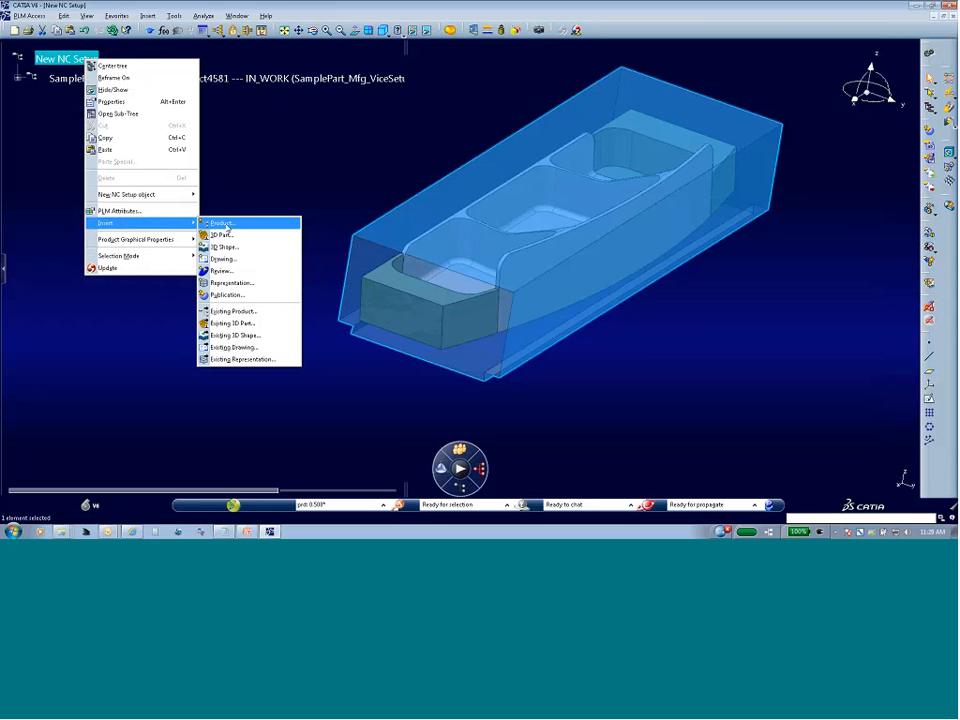
{"action": "left_click", "coordinate": [249, 313]}
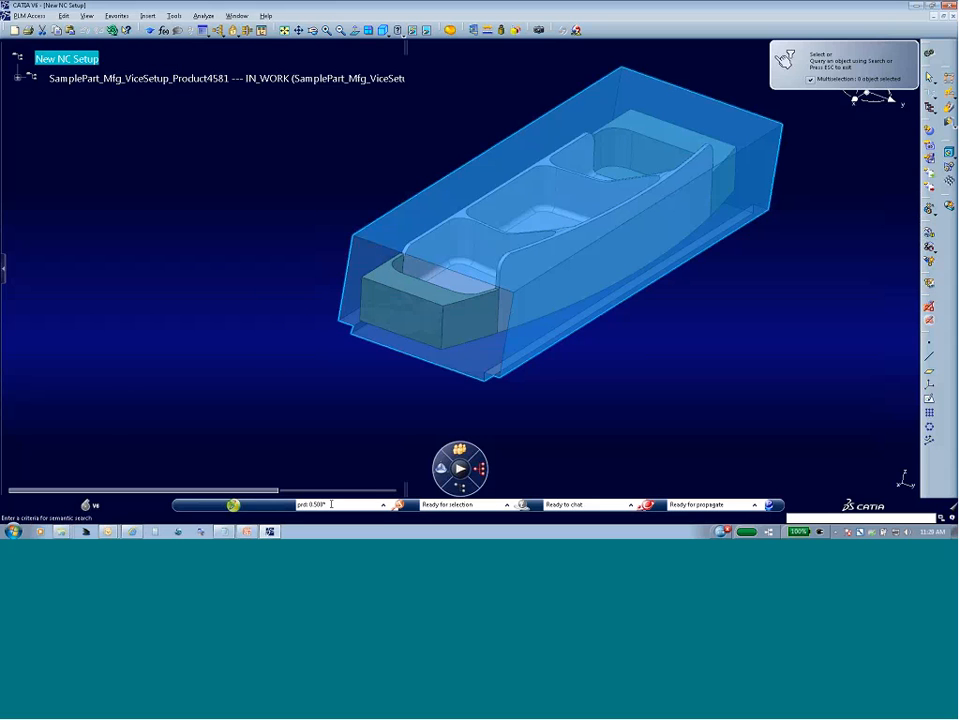
{"action": "left_click", "coordinate": [383, 505]}
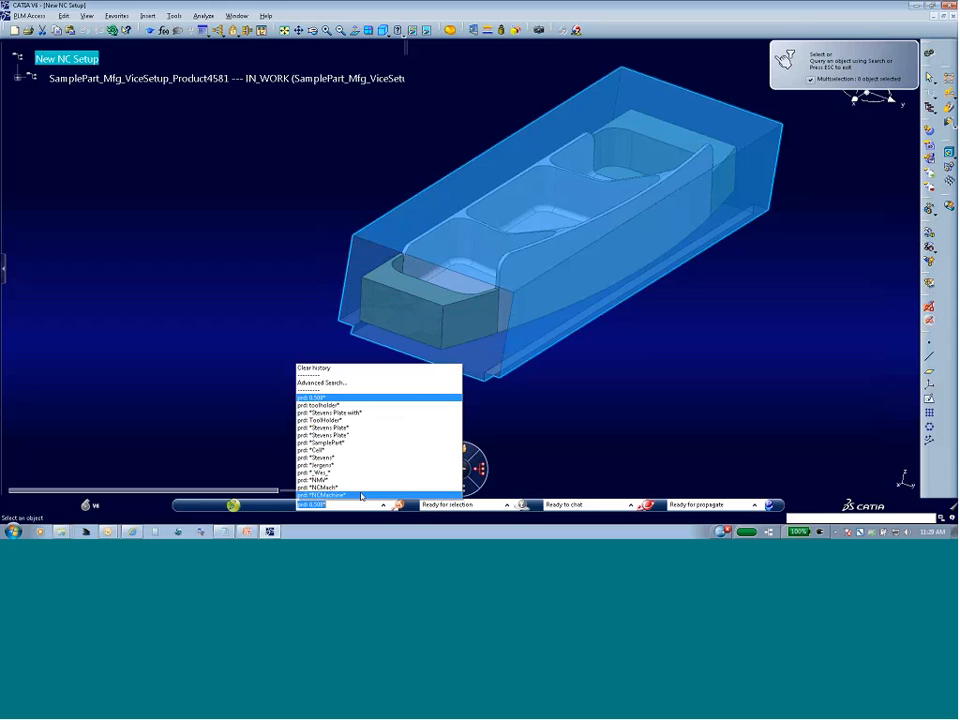
{"action": "left_click", "coordinate": [340, 413]}
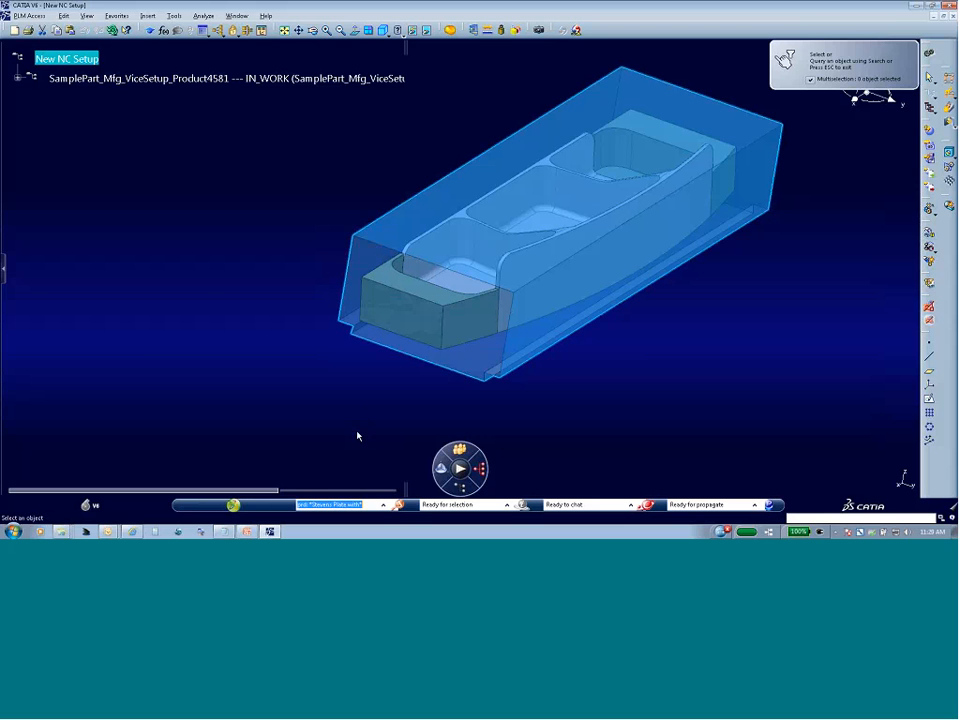
{"action": "left_click", "coordinate": [400, 507]}
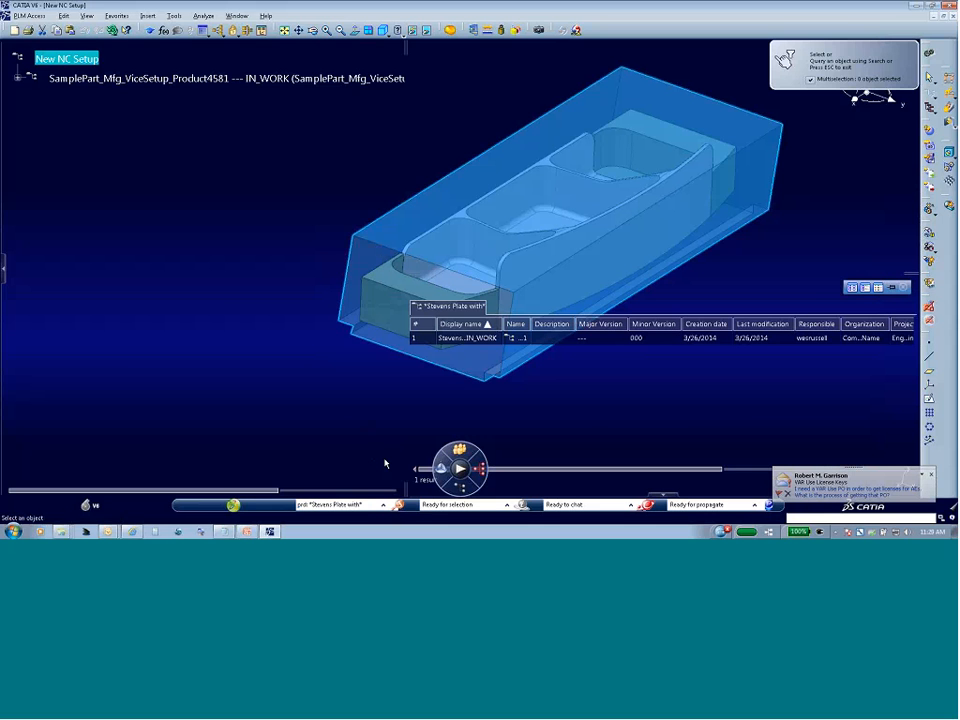
Insert the Stevens Plate With Jergens Dovetail Blocks assembly from the search results, cancelling the proposed engineering connection and closing the results.
{"action": "mouse_move", "coordinate": [462, 340]}
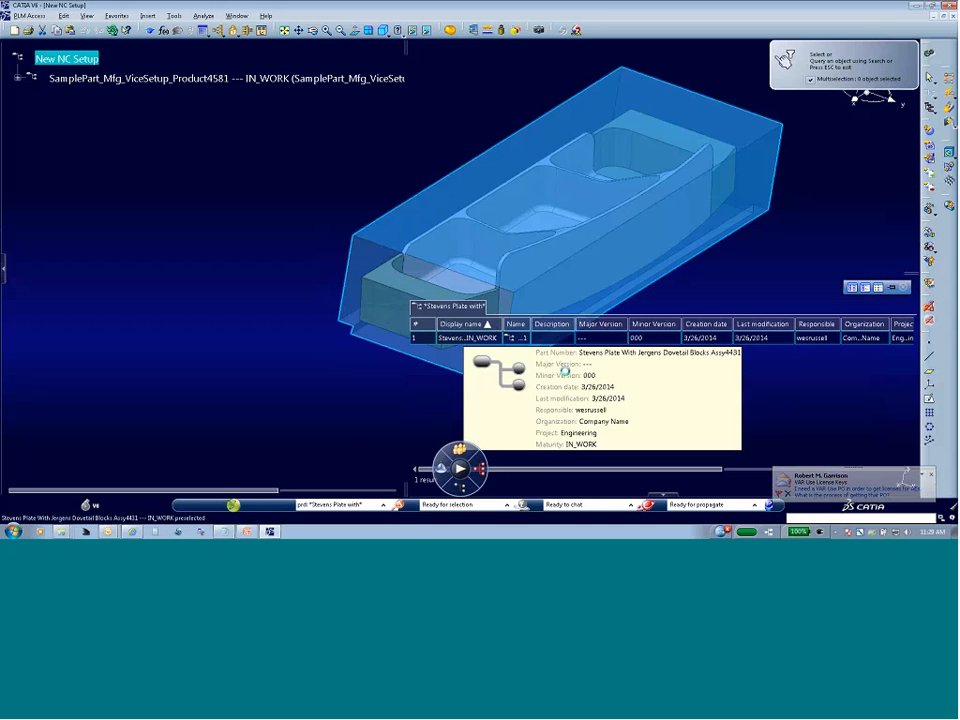
{"action": "left_click", "coordinate": [462, 339]}
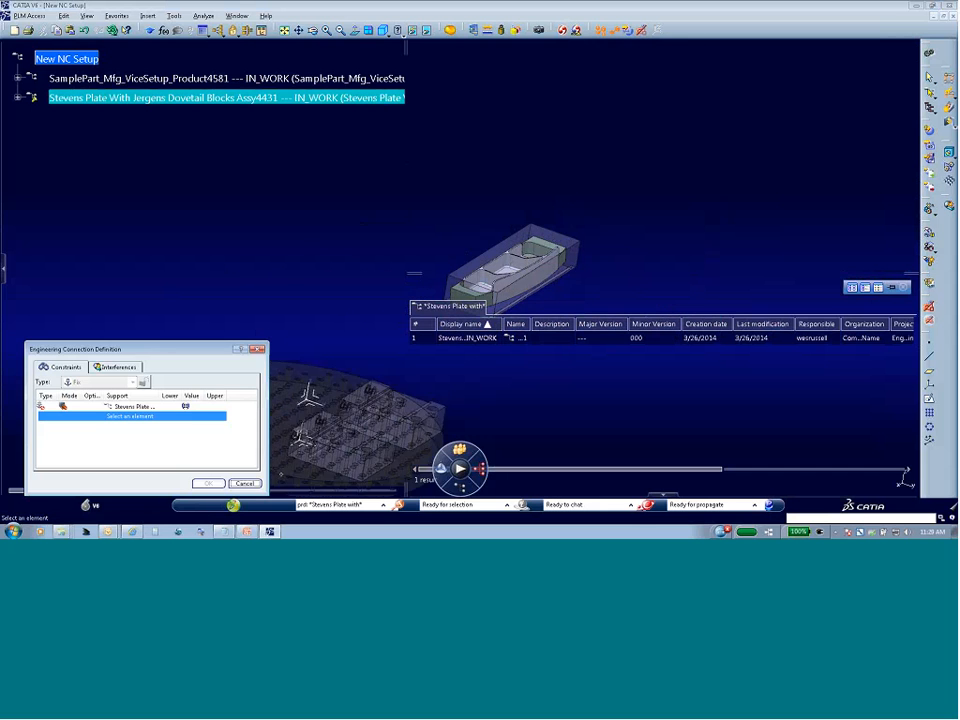
{"action": "left_click", "coordinate": [245, 484]}
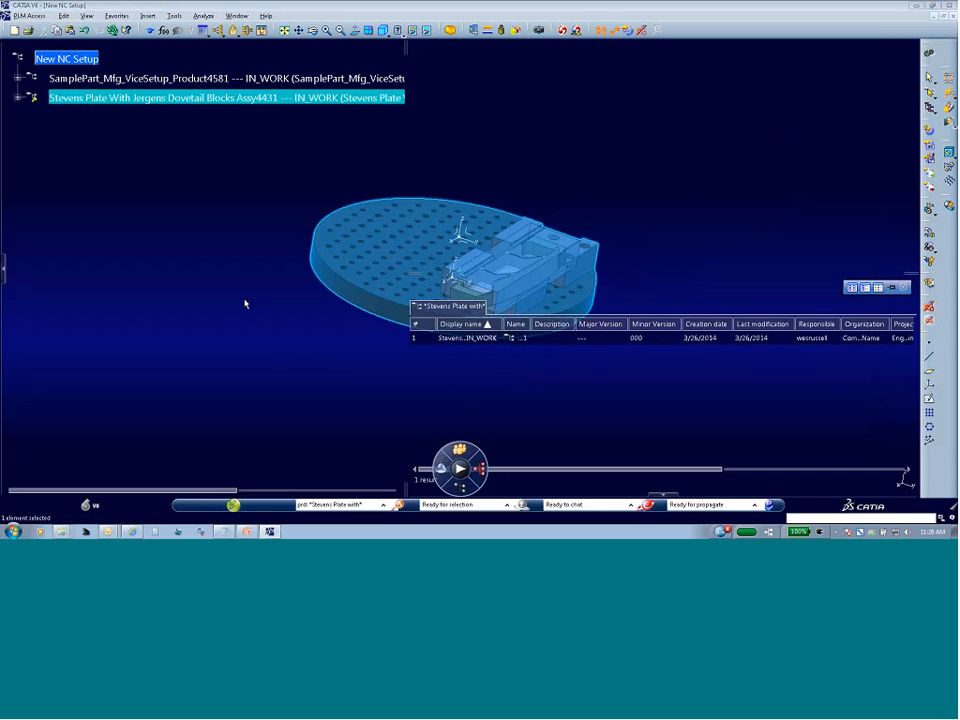
{"action": "left_click", "coordinate": [903, 288]}
Move the Stevens plate assembly freehand along the X axis and down along the Z axis, clear of the sample part.
{"action": "middle_click_drag", "start_coordinate": [300, 322], "coordinate": [420, 320]}
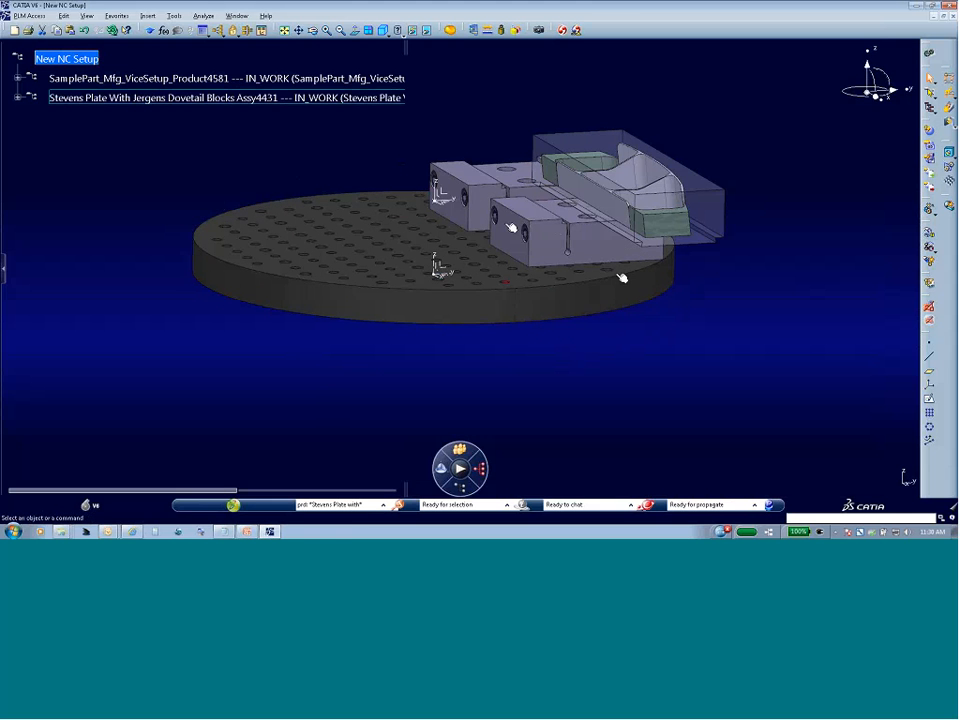
{"action": "middle_click_drag", "start_coordinate": [508, 359], "coordinate": [349, 313]}
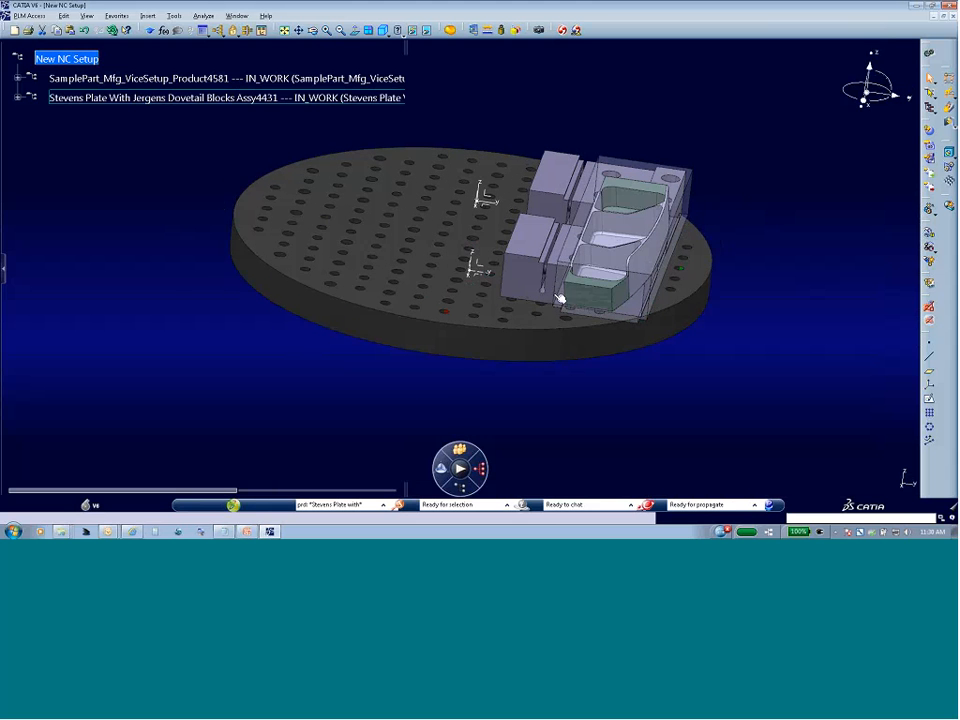
{"action": "middle_click_drag", "start_coordinate": [621, 379], "coordinate": [621, 377]}
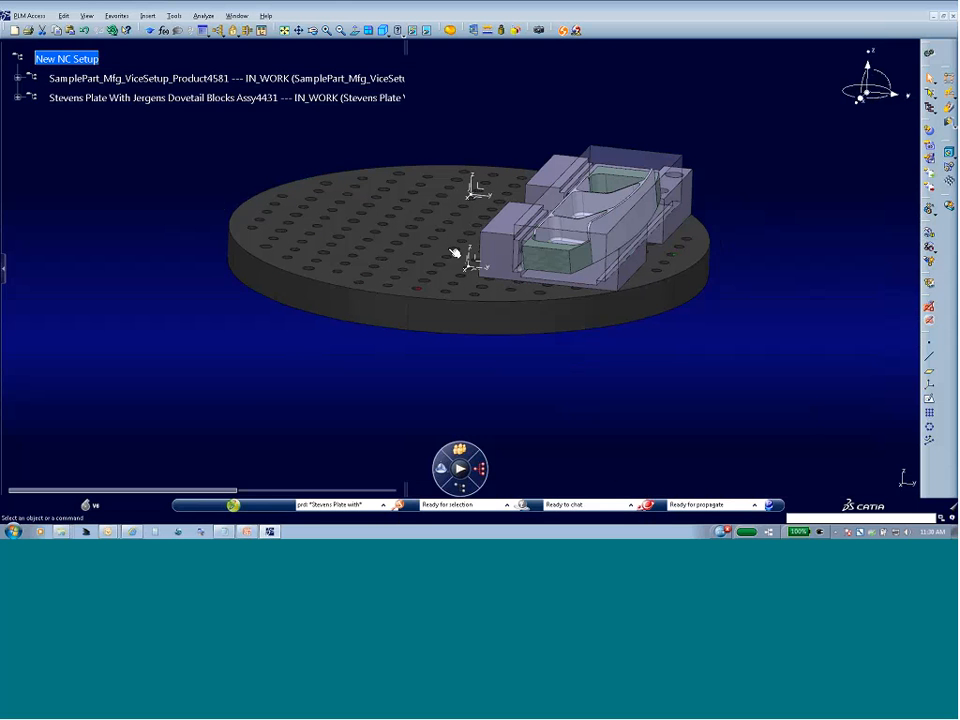
{"action": "middle_click_drag", "start_coordinate": [609, 390], "coordinate": [611, 398]}
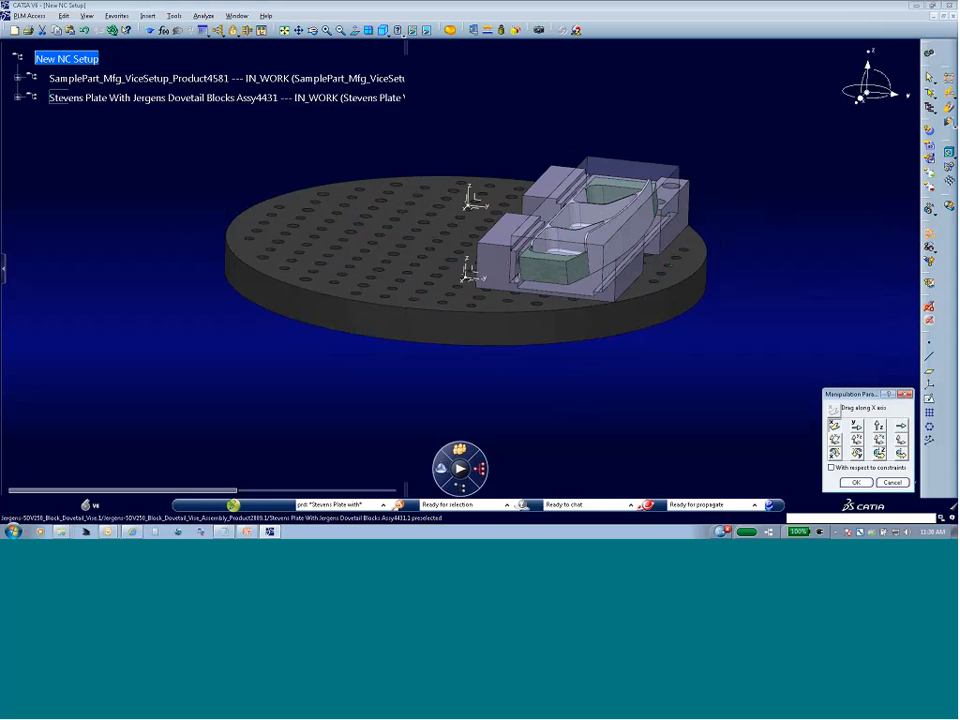
{"action": "left_click_drag", "start_coordinate": [468, 303], "coordinate": [425, 372]}
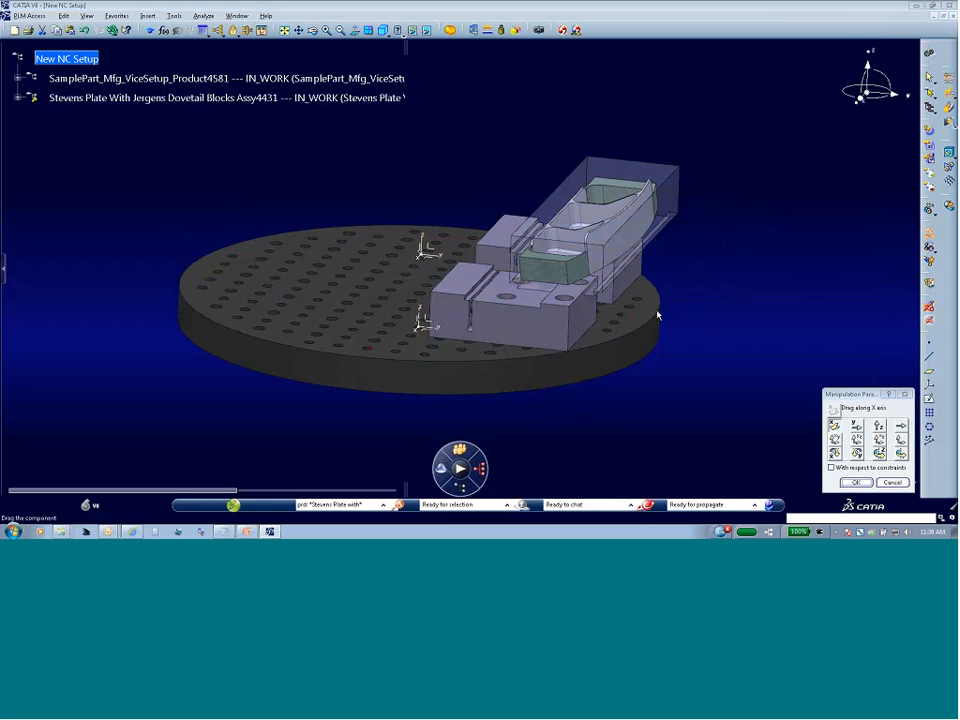
{"action": "middle_click_drag", "start_coordinate": [657, 316], "coordinate": [590, 340]}
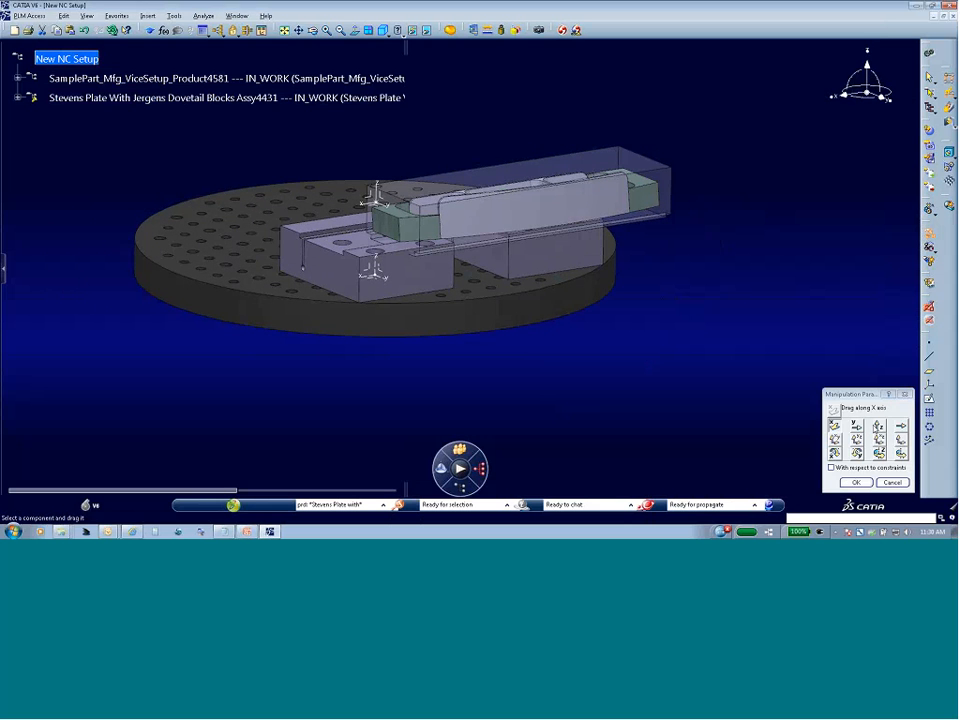
{"action": "left_click", "coordinate": [878, 425]}
{"action": "left_click_drag", "start_coordinate": [456, 302], "coordinate": [451, 374]}
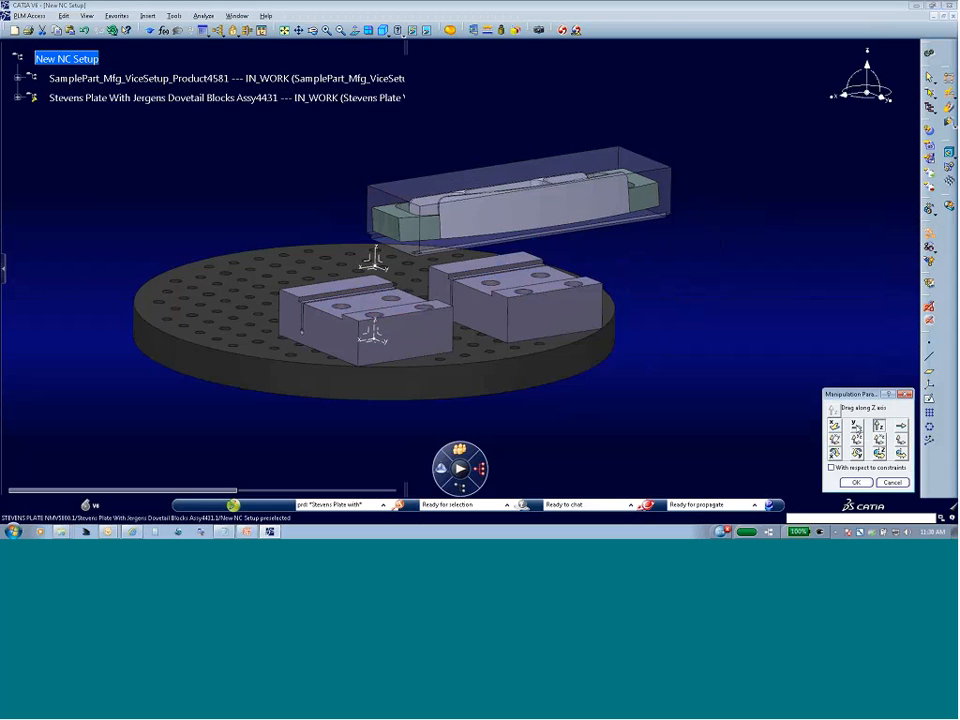
Move the Stevens plate assembly freehand along the Y and X axes to bring the dovetail blocks near the stock, and end the manipulation.
{"action": "left_click", "coordinate": [856, 425]}
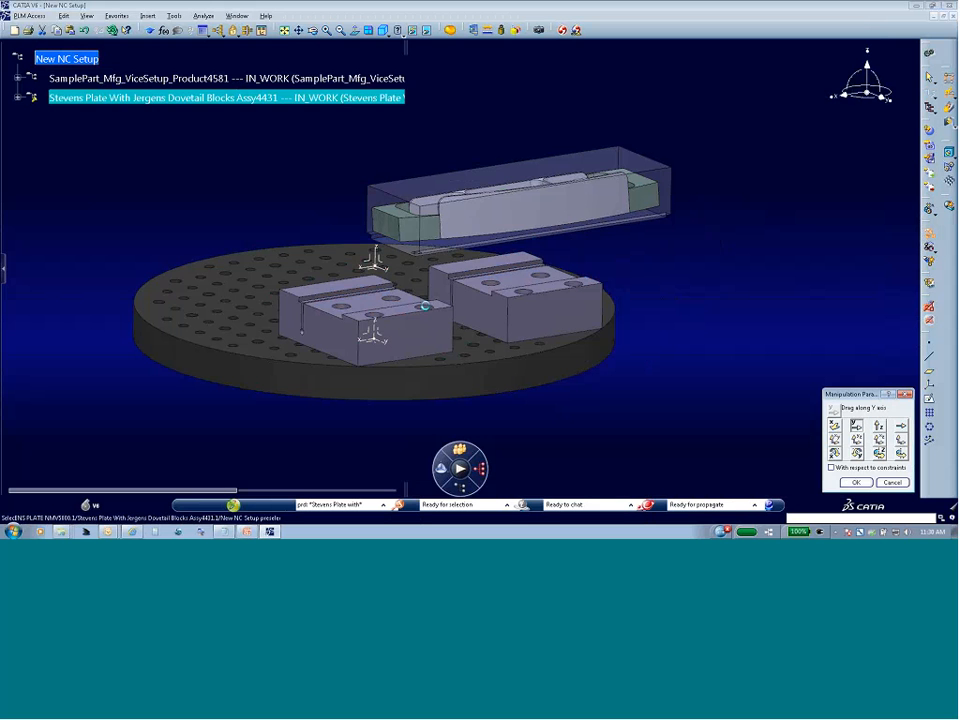
{"action": "left_click_drag", "start_coordinate": [424, 306], "coordinate": [288, 301]}
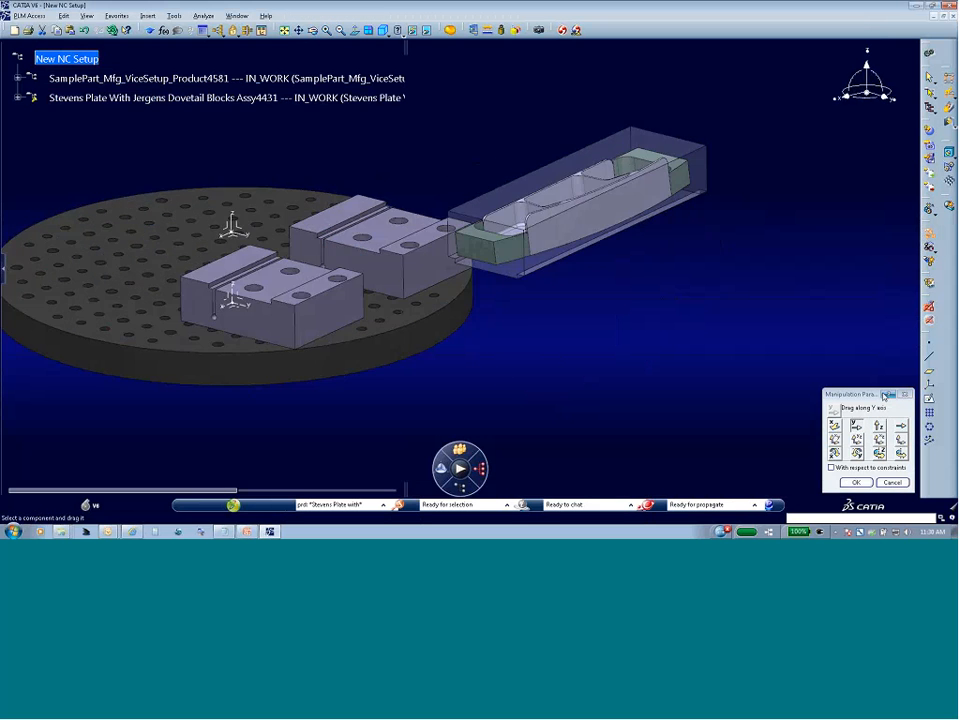
{"action": "left_click", "coordinate": [834, 425]}
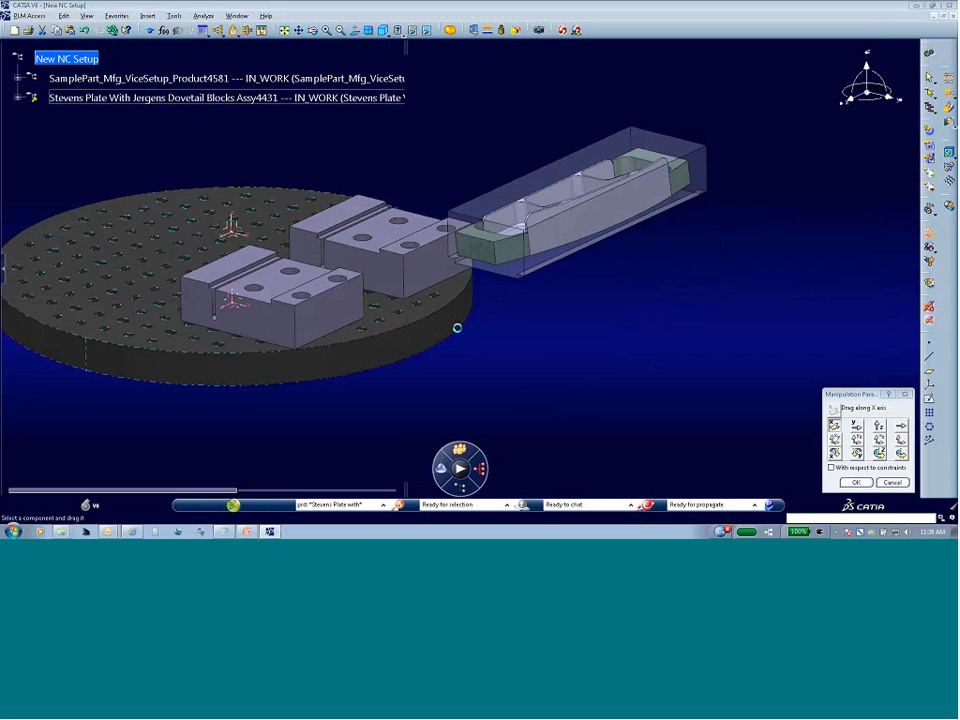
{"action": "left_click_drag", "start_coordinate": [457, 327], "coordinate": [568, 351]}
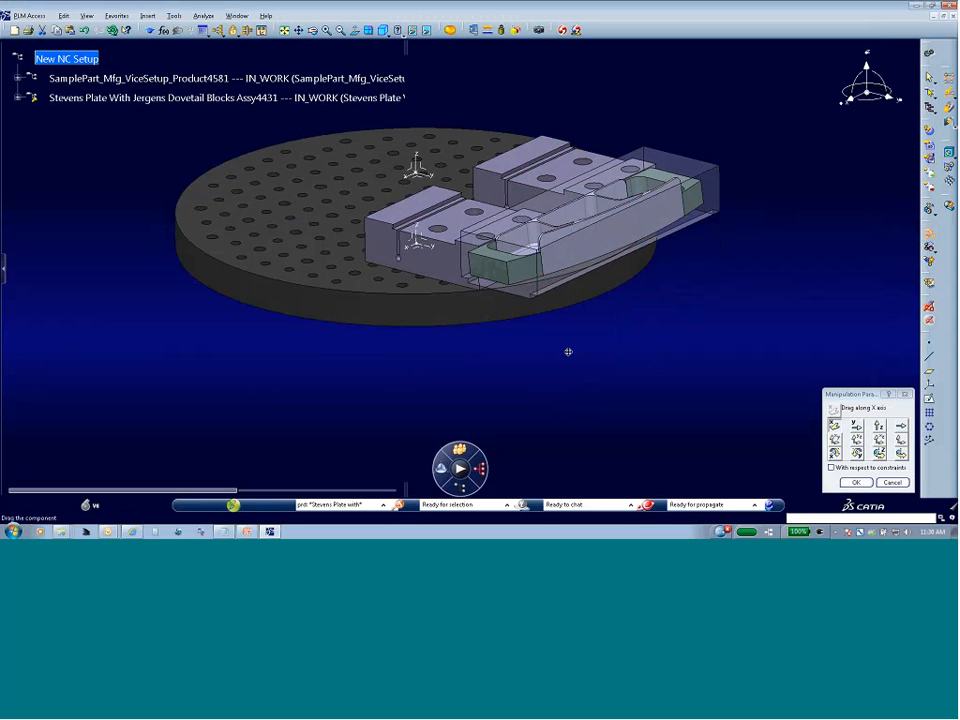
{"action": "middle_click_drag", "start_coordinate": [568, 351], "coordinate": [514, 345]}
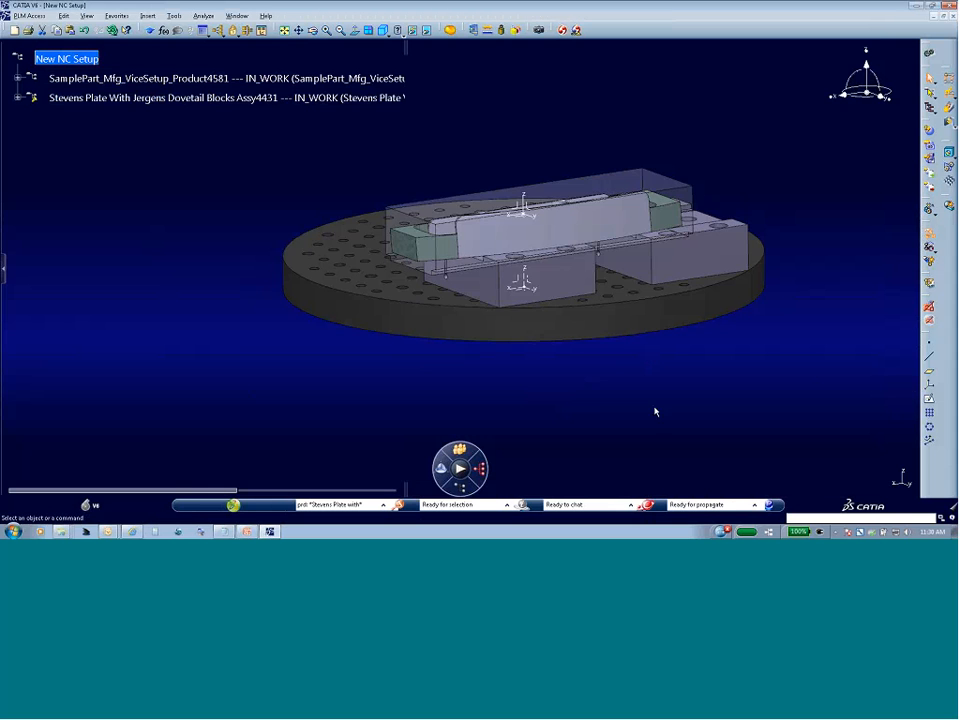
Update the setup and start an engineering connection of type Fix.
{"action": "middle_click_drag", "start_coordinate": [655, 411], "coordinate": [597, 360]}
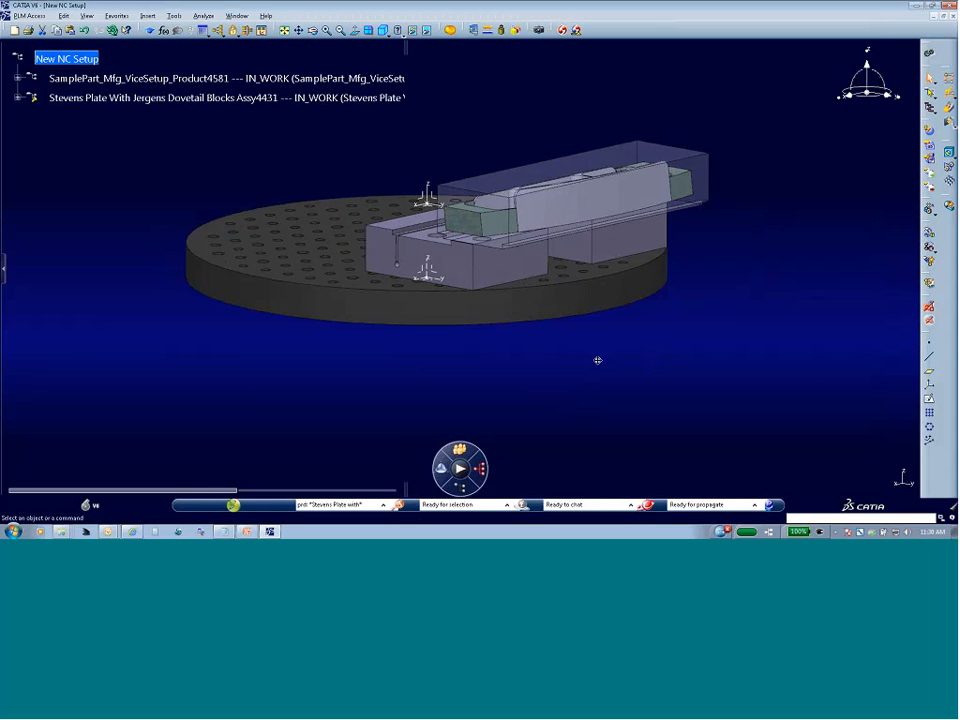
{"action": "left_click", "coordinate": [562, 29]}
{"action": "left_click", "coordinate": [930, 309]}
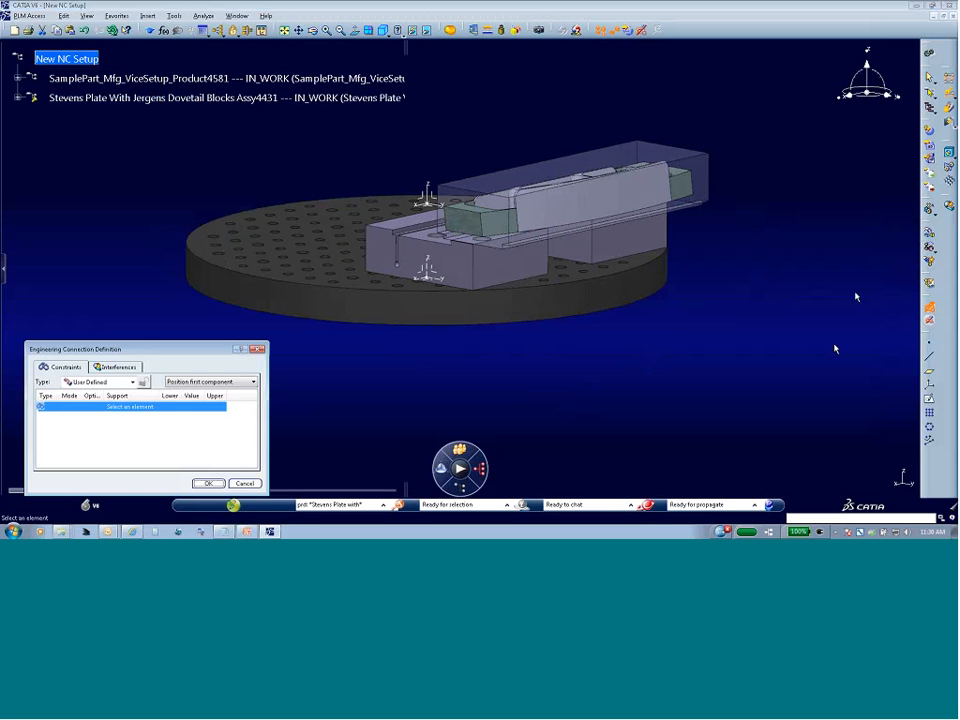
{"action": "left_click_drag", "start_coordinate": [154, 349], "coordinate": [171, 195]}
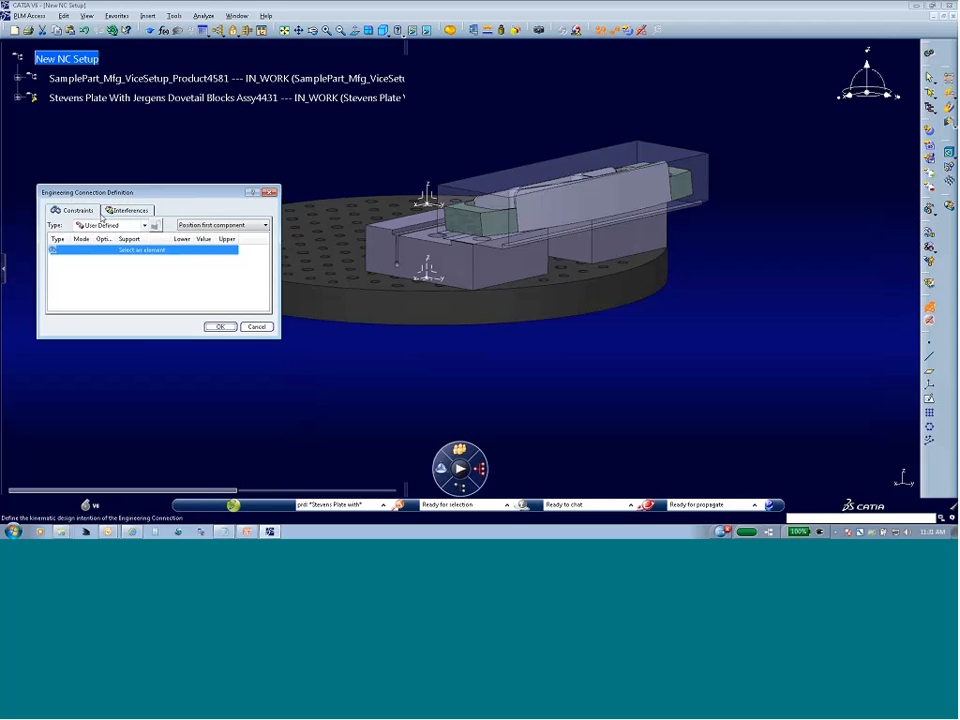
{"action": "left_click", "coordinate": [146, 225]}
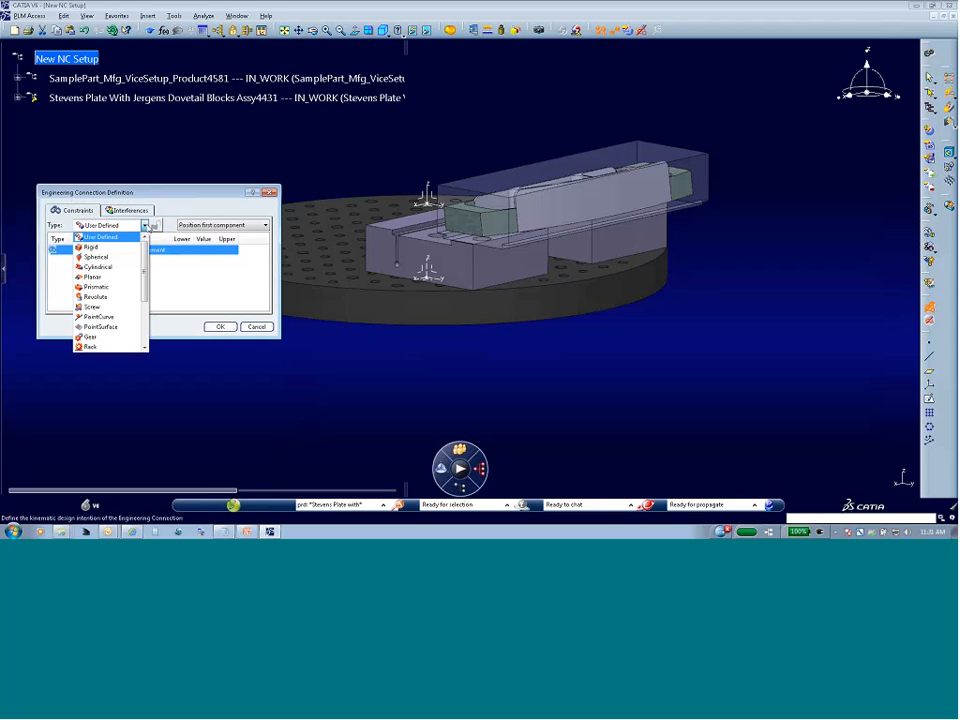
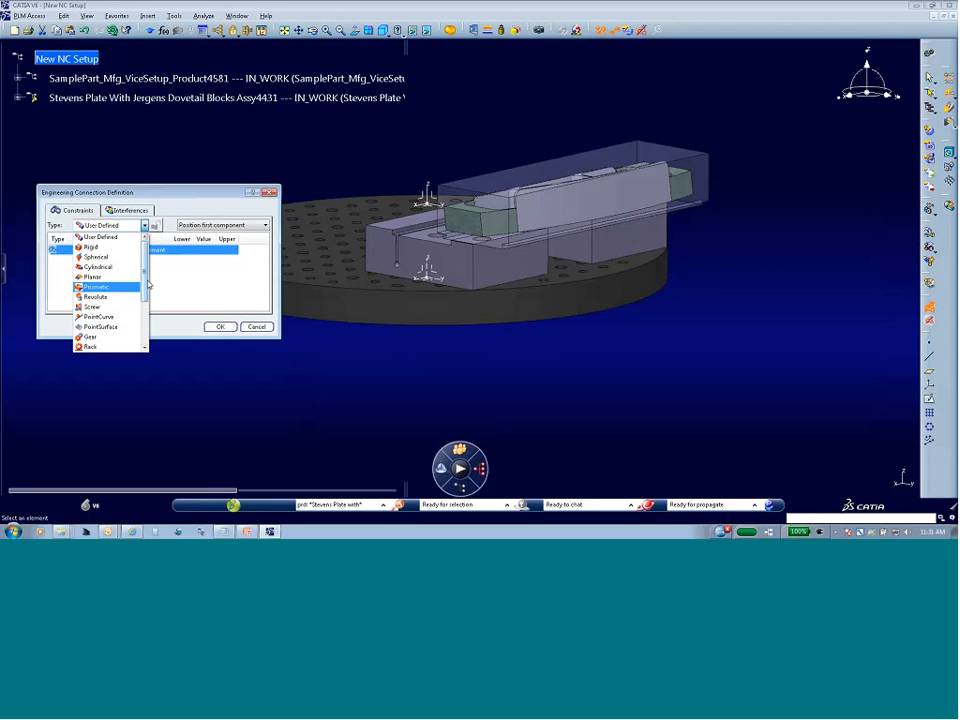
{"action": "scroll", "coordinate": [148, 273], "scroll_direction": "down", "scroll_amount": 3}
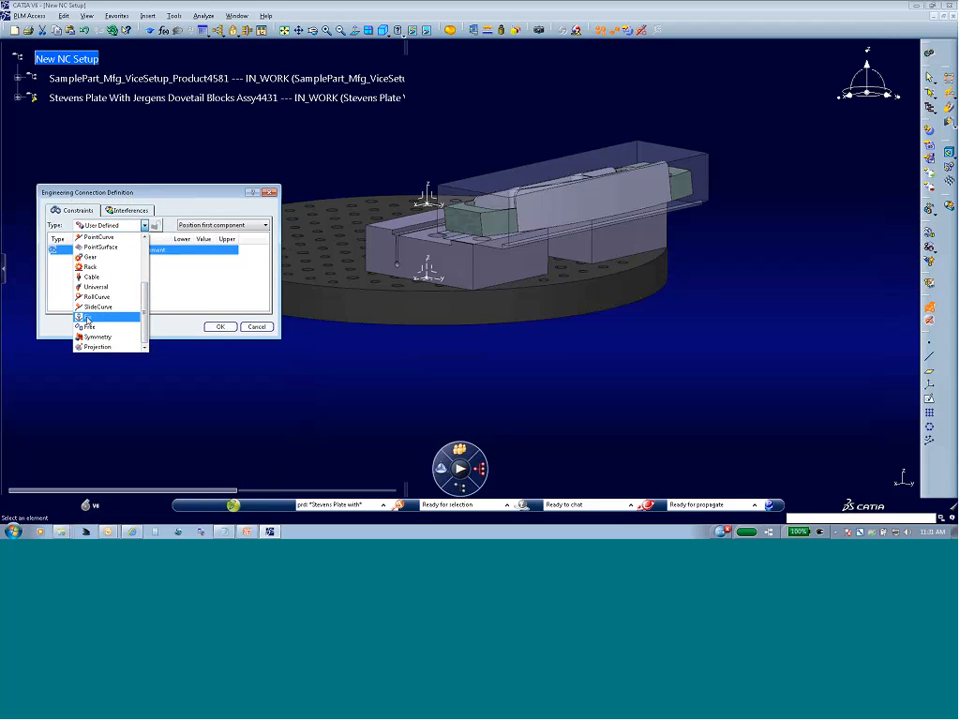
{"action": "left_click", "coordinate": [86, 318]}
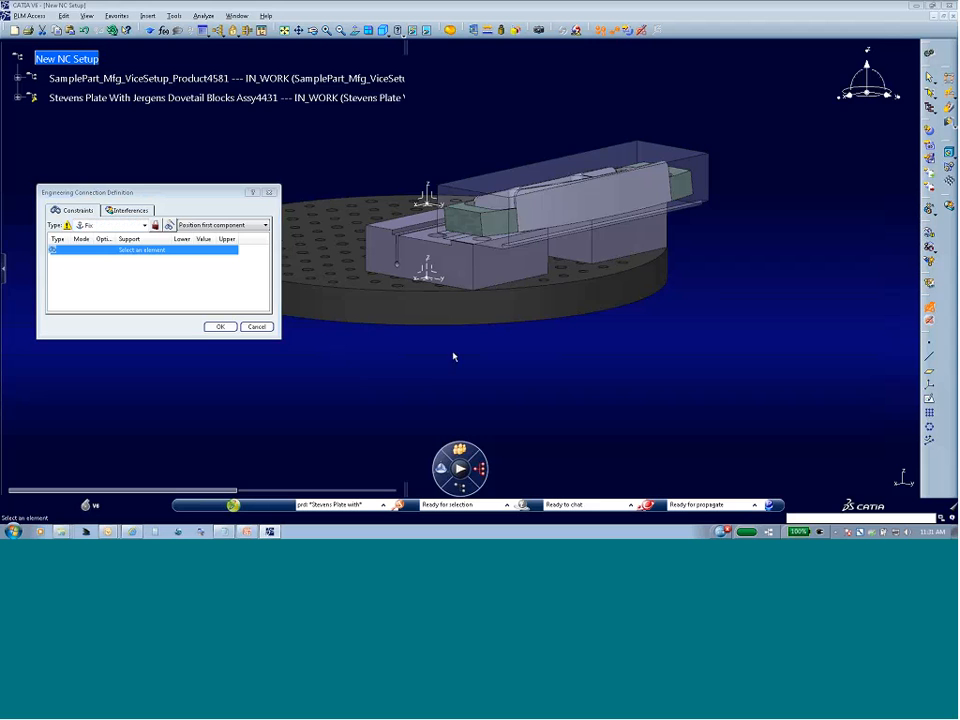
Expand the SamplePart_Mfg_ViceSetup product and fix its SamplePart product (Part.1) with the connection.
{"action": "middle_click_drag", "start_coordinate": [452, 356], "coordinate": [437, 376]}
{"action": "middle_click_drag", "start_coordinate": [364, 361], "coordinate": [402, 336]}
{"action": "scroll", "coordinate": [402, 336], "scroll_direction": "up", "scroll_amount": 1}
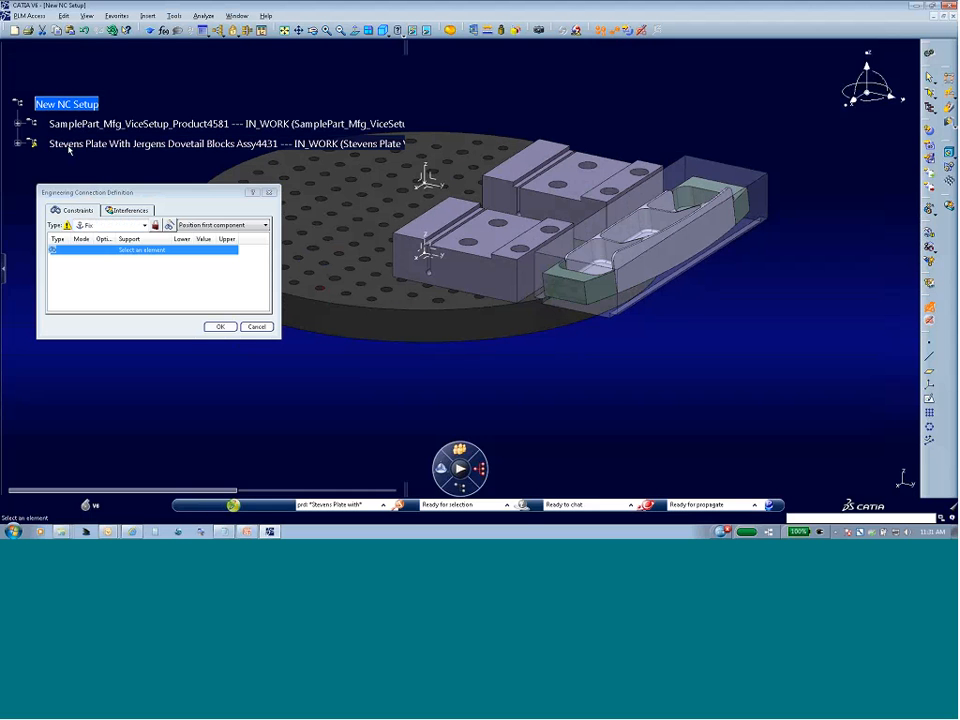
{"action": "left_click", "coordinate": [18, 124]}
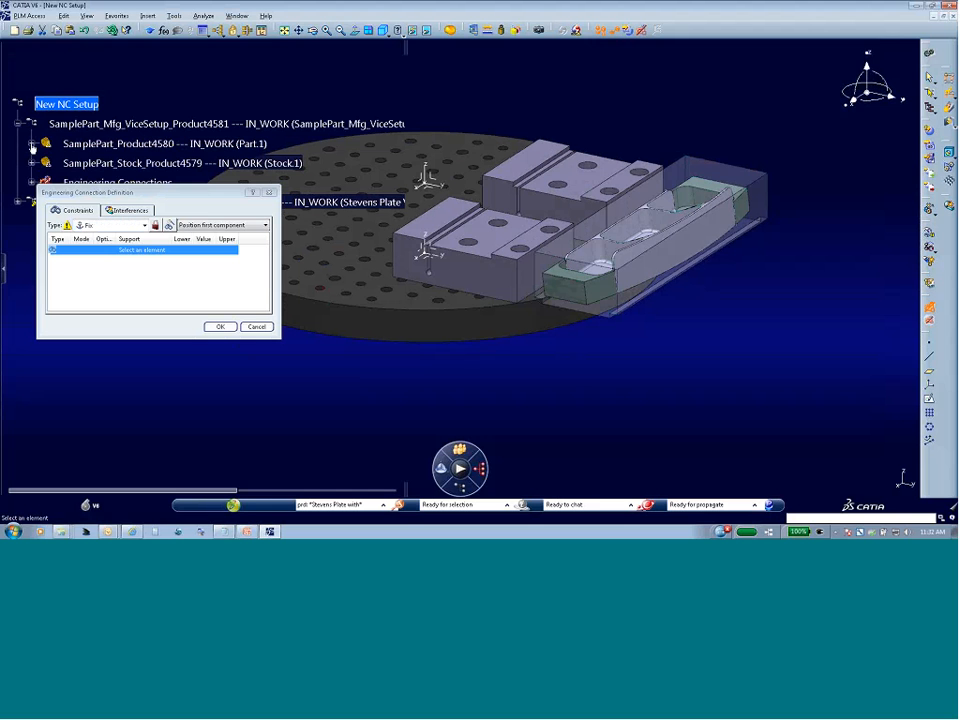
{"action": "left_click", "coordinate": [105, 147]}
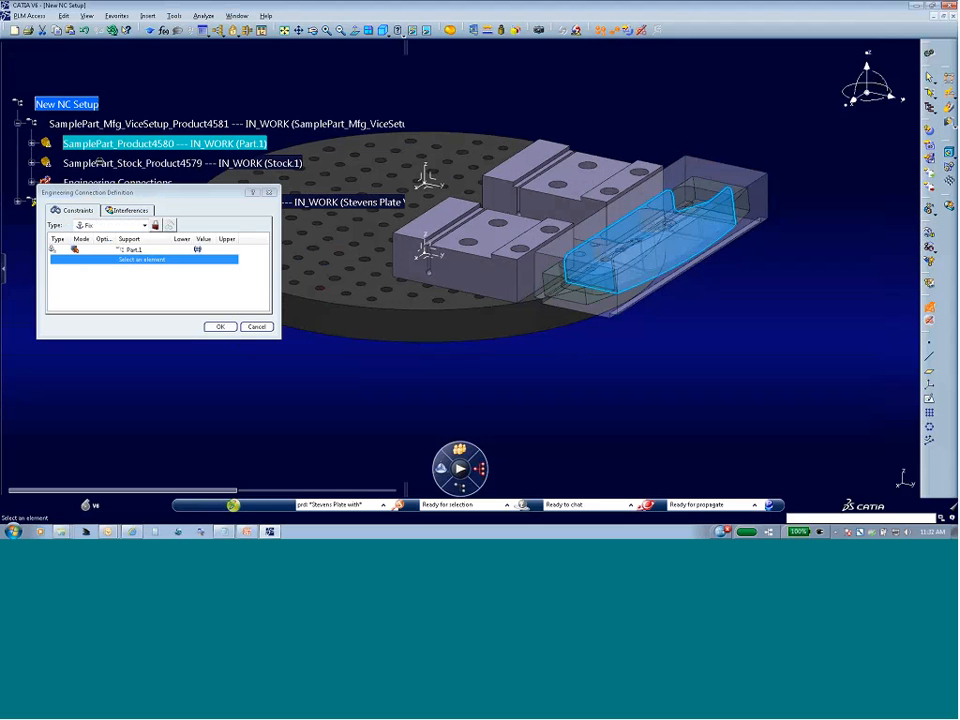
{"action": "left_click", "coordinate": [220, 327]}
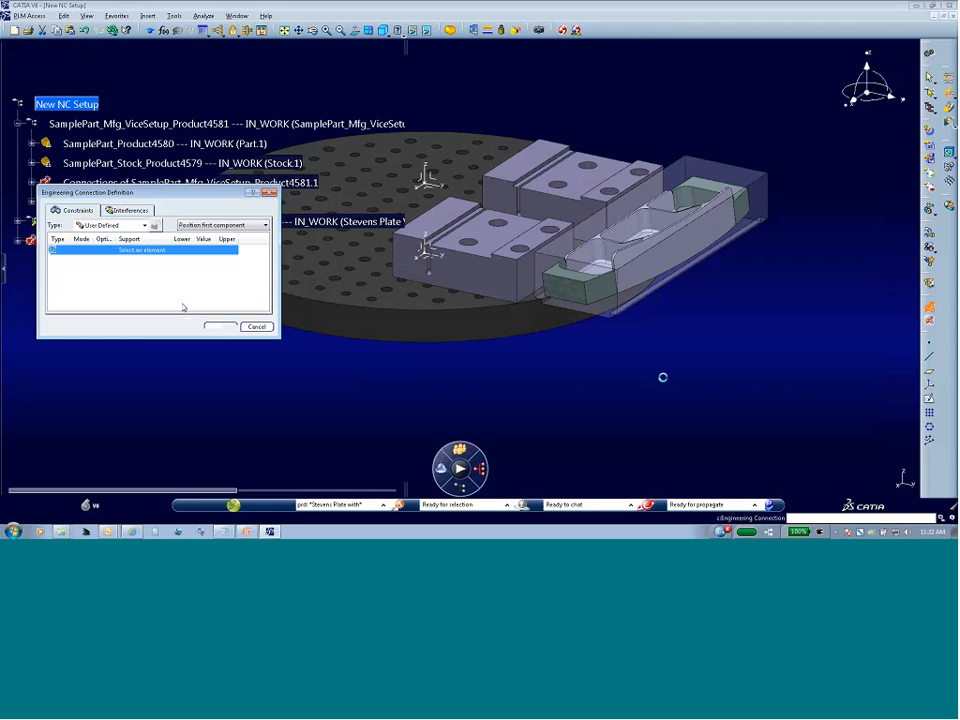
Fix the SamplePart_Stock product (Stock.1) with a second Fix engineering connection and update the setup.
{"action": "left_click", "coordinate": [144, 225]}
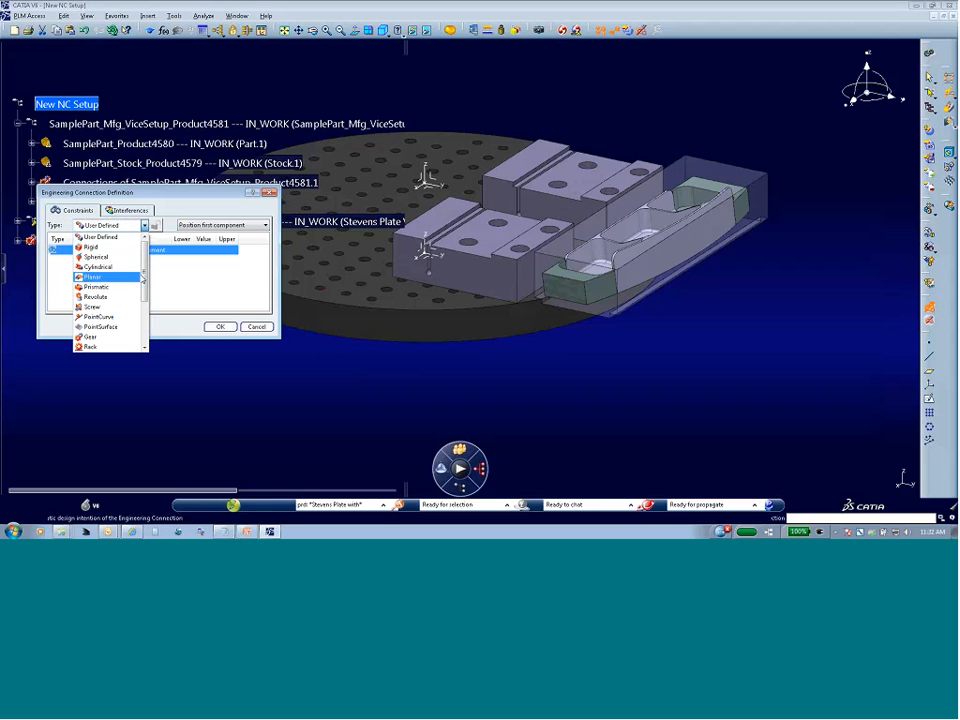
{"action": "left_click_drag", "start_coordinate": [147, 279], "coordinate": [150, 329]}
{"action": "left_click", "coordinate": [100, 315]}
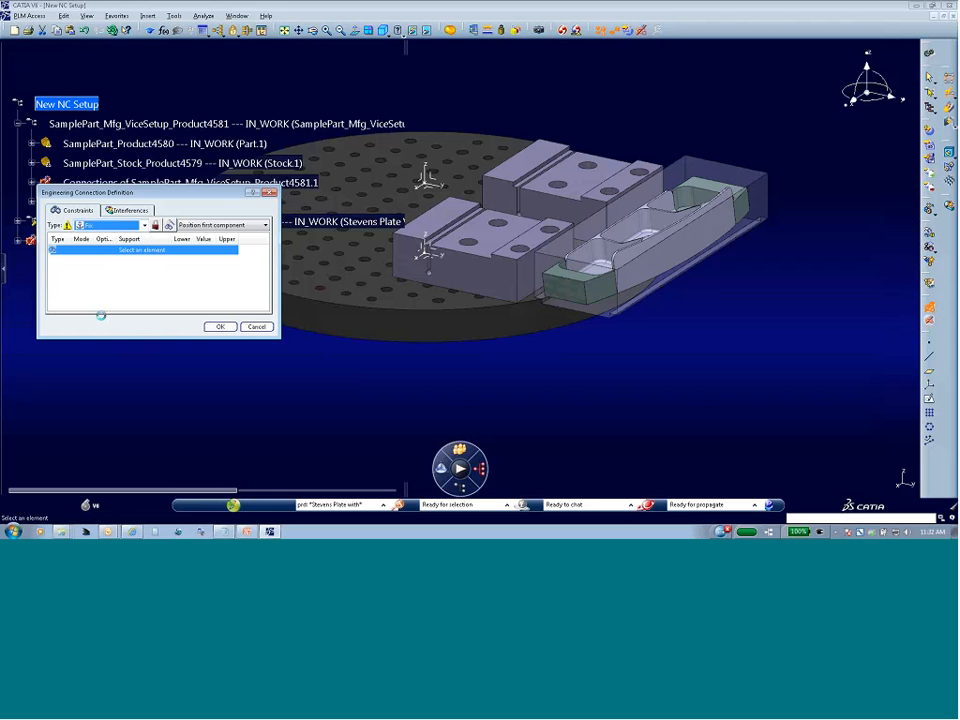
{"action": "left_click", "coordinate": [135, 165]}
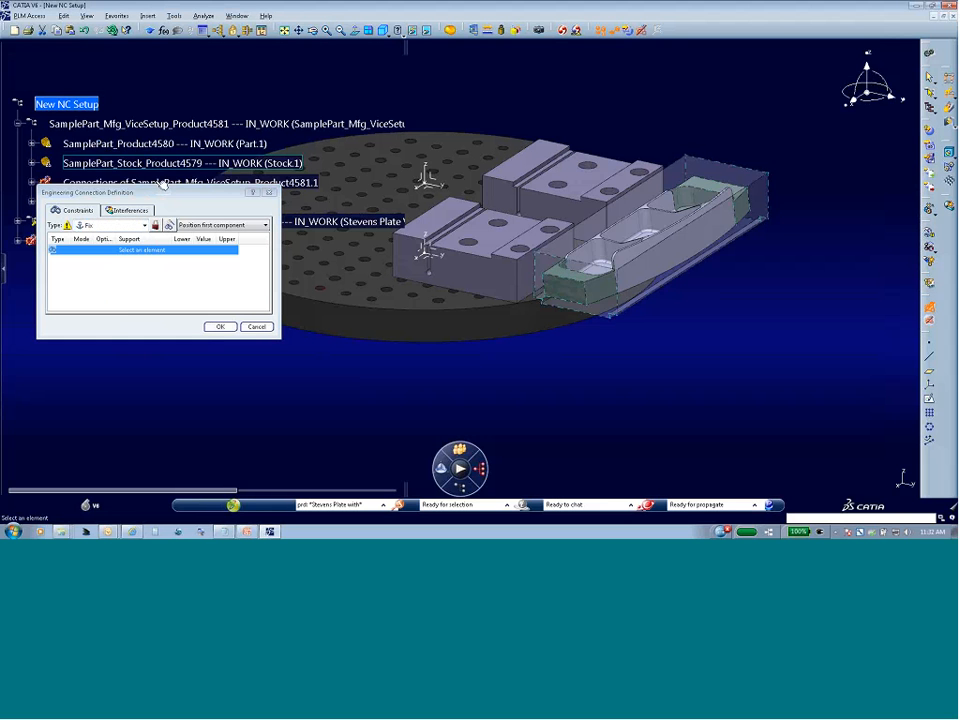
{"action": "left_click", "coordinate": [220, 327]}
{"action": "middle_click_drag", "start_coordinate": [400, 379], "coordinate": [577, 366]}
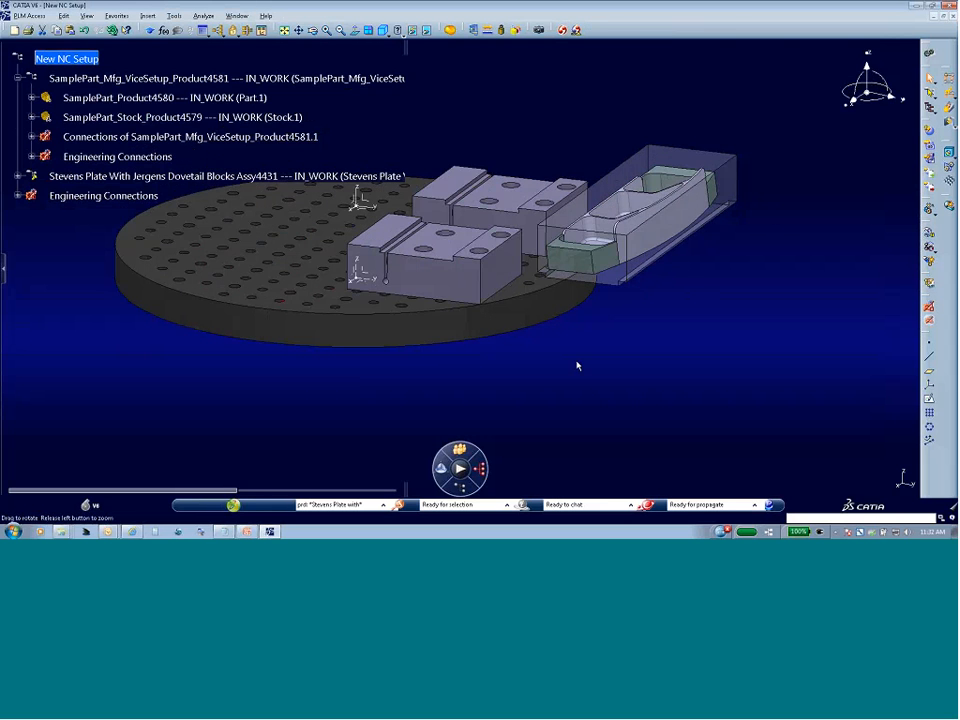
{"action": "left_click", "coordinate": [562, 30]}
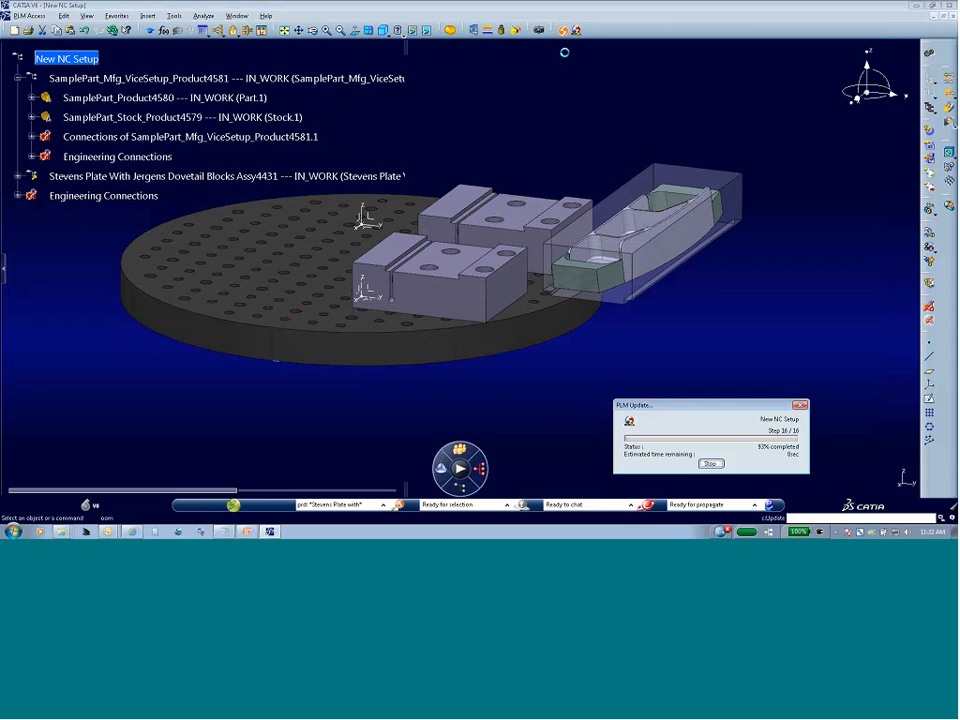
Start a Rigid engineering connection and constrain the front dovetail block's upper seating face to the underside of the stock.
{"action": "middle_click_drag", "start_coordinate": [585, 390], "coordinate": [615, 358]}
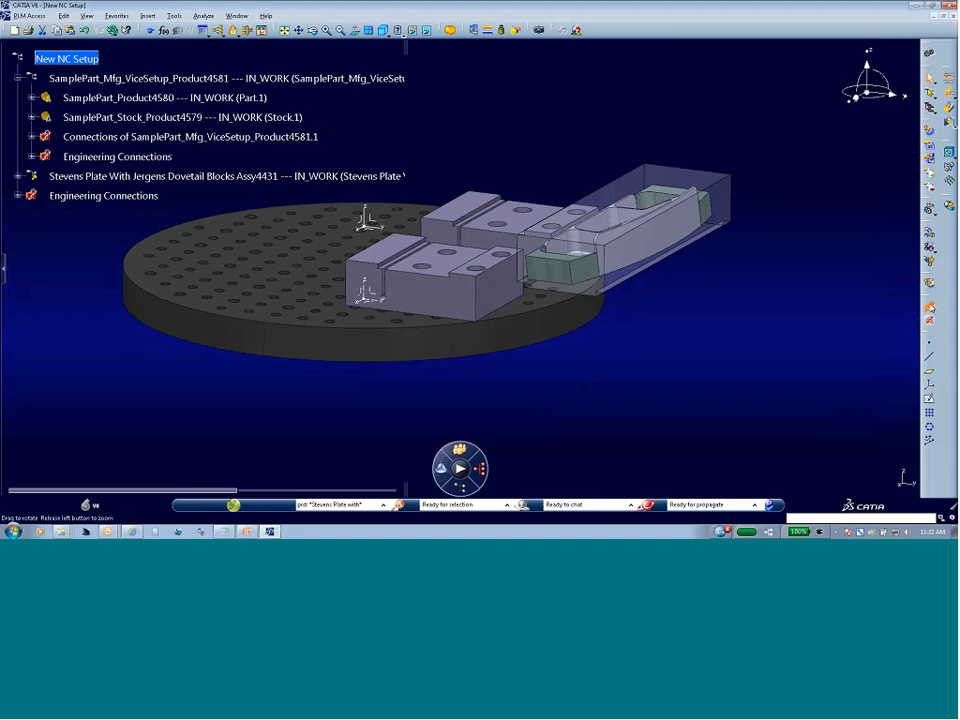
{"action": "left_click", "coordinate": [931, 308]}
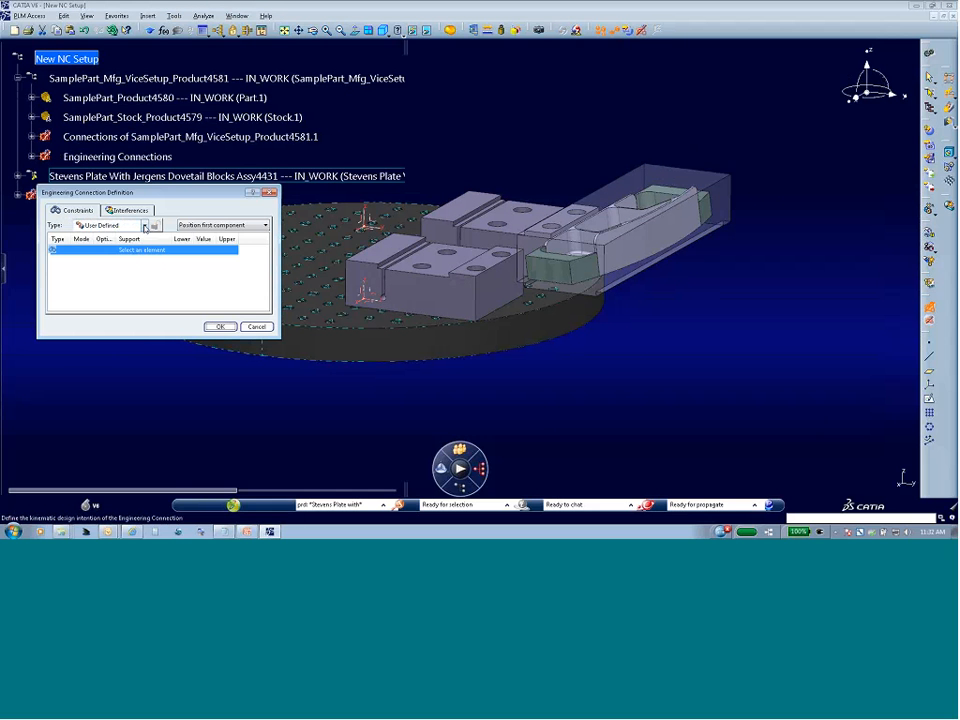
{"action": "left_click", "coordinate": [145, 226]}
{"action": "left_click", "coordinate": [97, 243]}
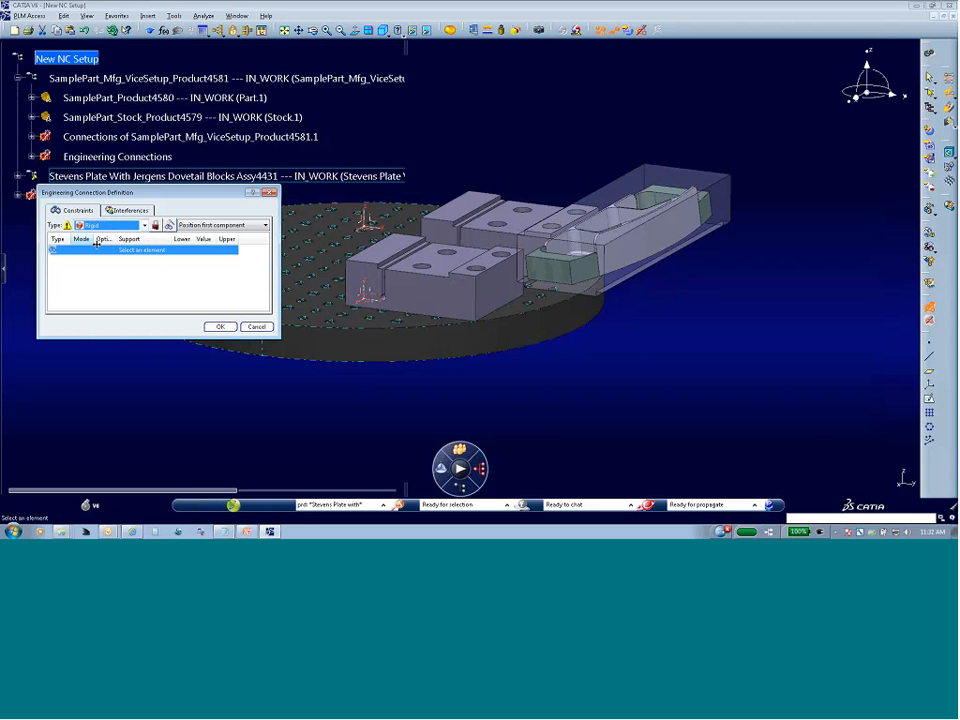
{"action": "middle_click_drag", "start_coordinate": [595, 350], "coordinate": [604, 390]}
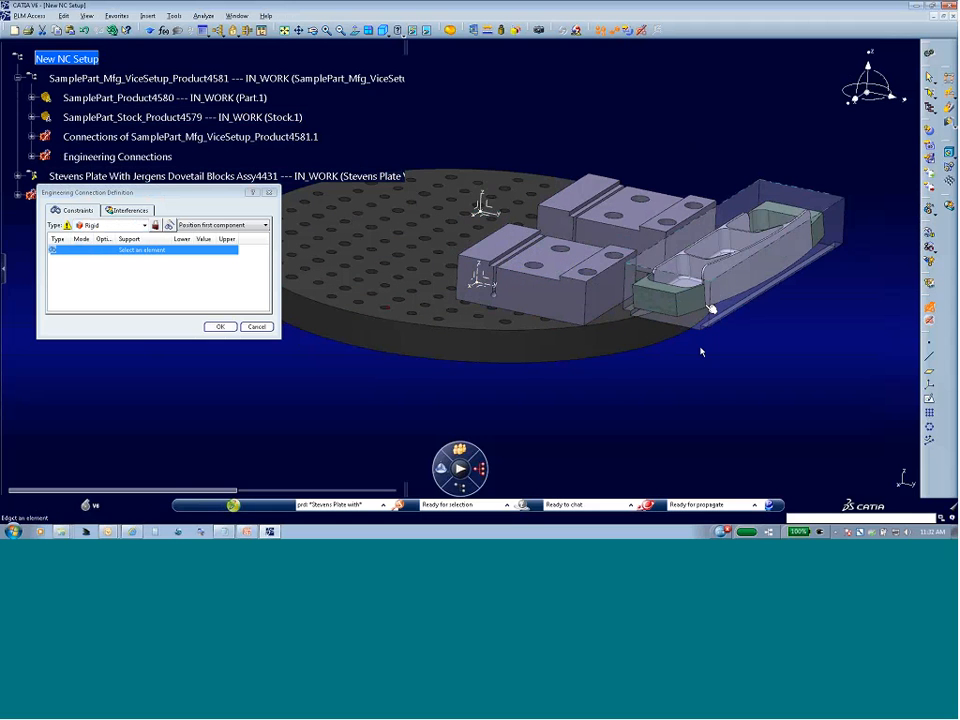
{"action": "middle_click_drag", "start_coordinate": [652, 363], "coordinate": [620, 350]}
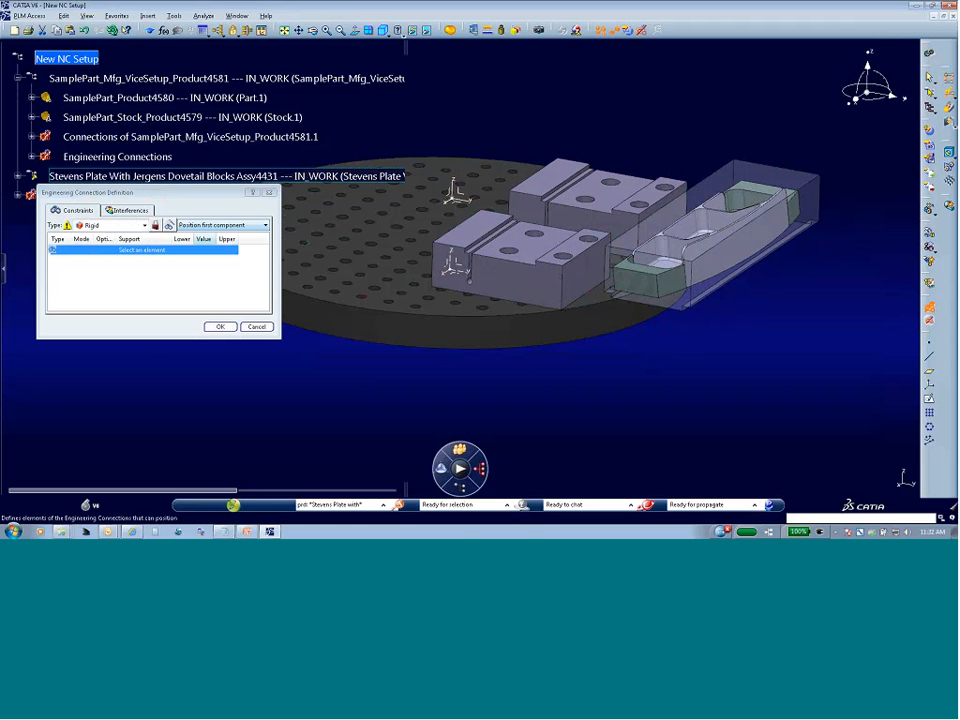
{"action": "left_click", "coordinate": [533, 253]}
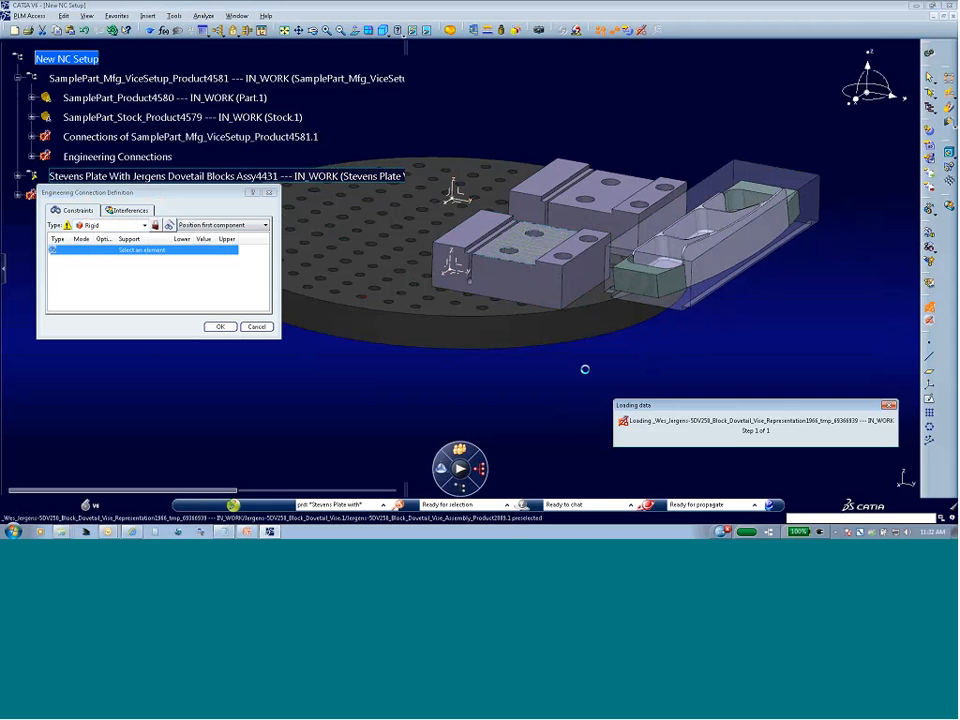
{"action": "middle_click_drag", "start_coordinate": [522, 266], "coordinate": [566, 258]}
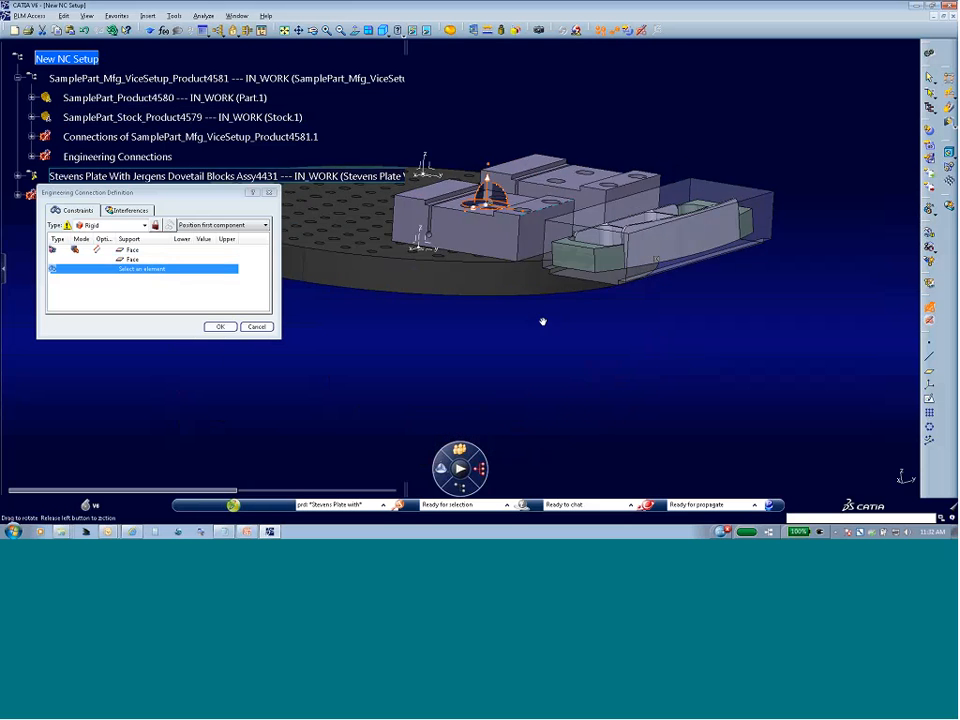
Add a second face constraint between the block's angled dovetail face and the matching dovetail face of the stock.
{"action": "middle_click_drag", "start_coordinate": [477, 322], "coordinate": [523, 191]}
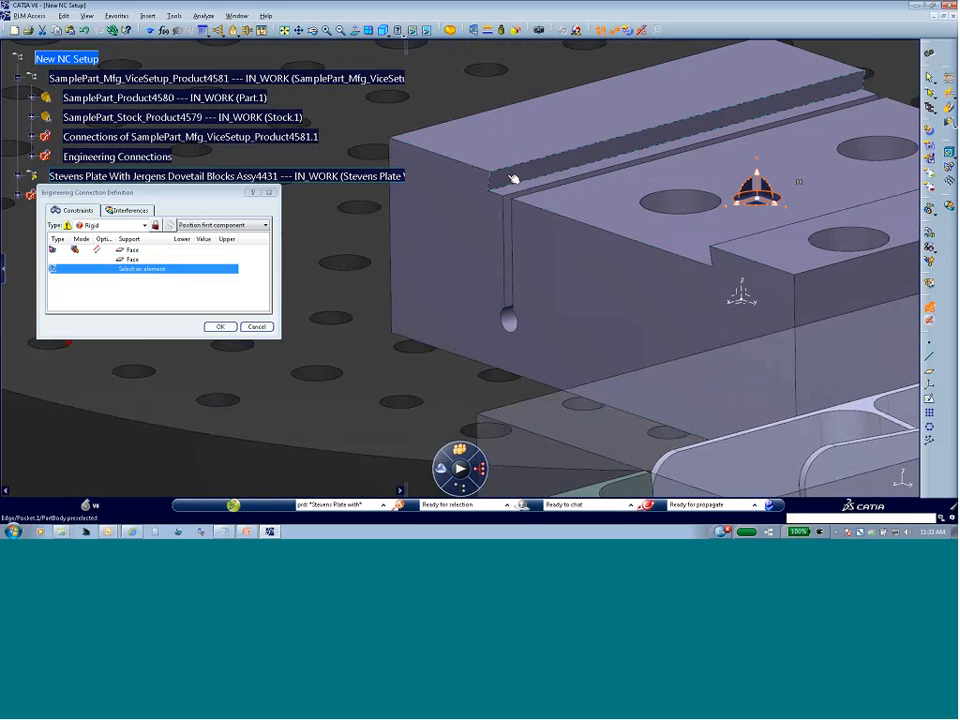
{"action": "left_click", "coordinate": [512, 178]}
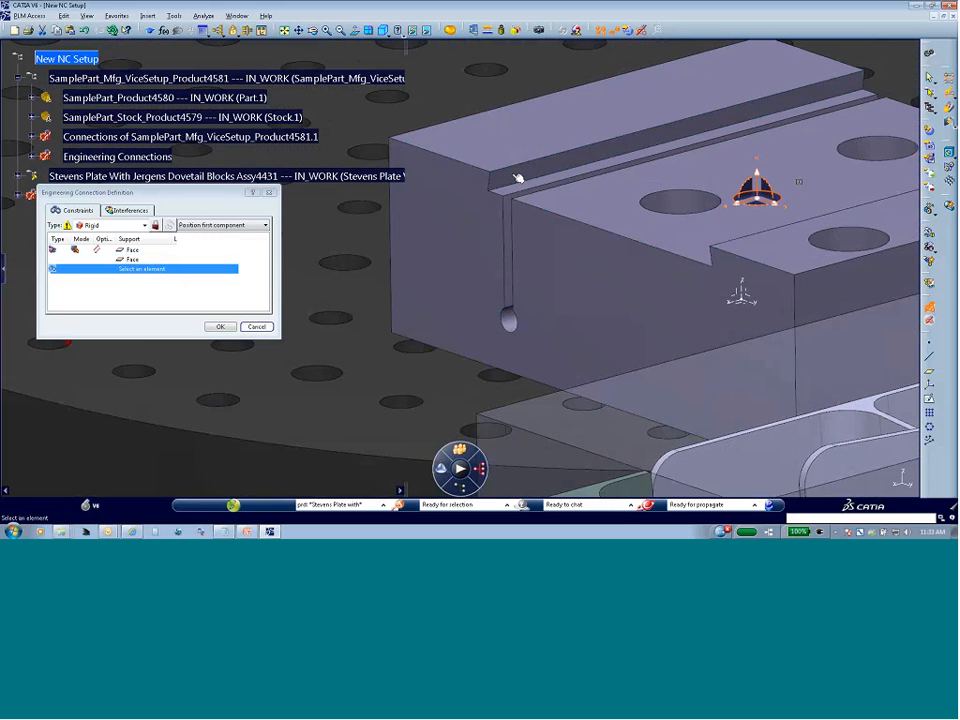
{"action": "middle_click_drag", "start_coordinate": [488, 205], "coordinate": [397, 249]}
{"action": "middle_click_drag", "start_coordinate": [597, 263], "coordinate": [486, 223]}
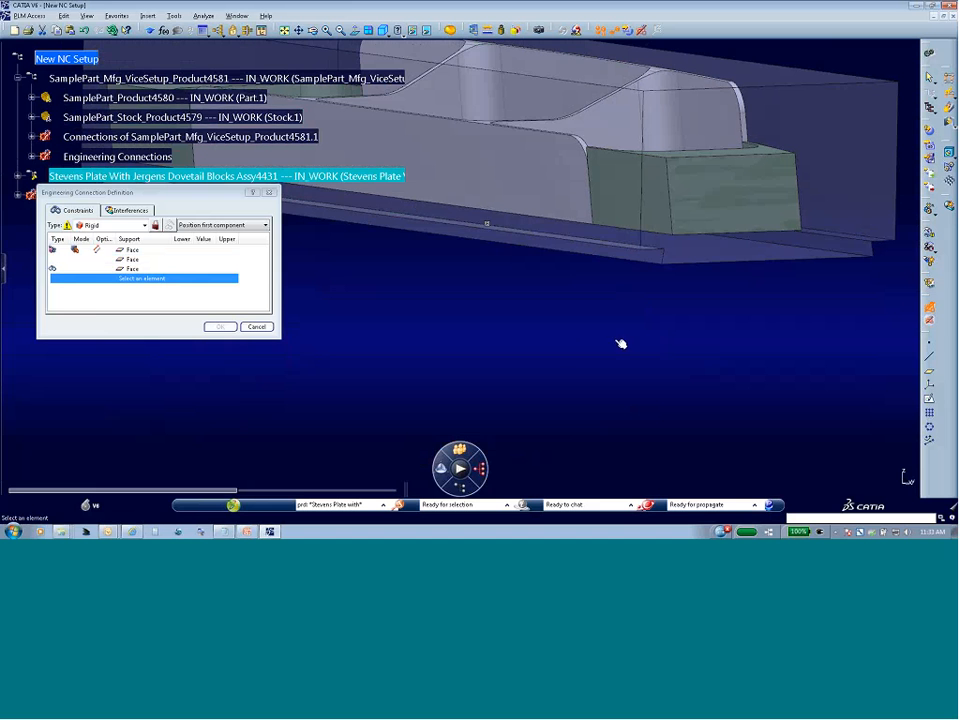
{"action": "left_click", "coordinate": [540, 338]}
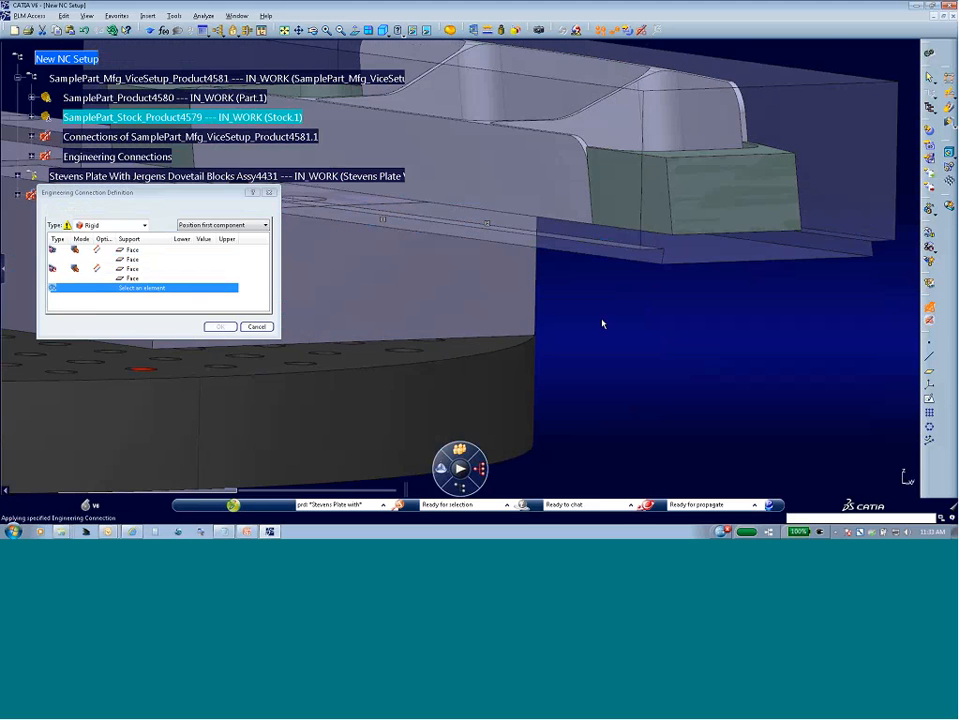
Add a third face constraint between the dovetail block's end face and the stock's end face.
{"action": "middle_click_drag", "start_coordinate": [642, 353], "coordinate": [731, 289]}
{"action": "left_click", "coordinate": [728, 290]}
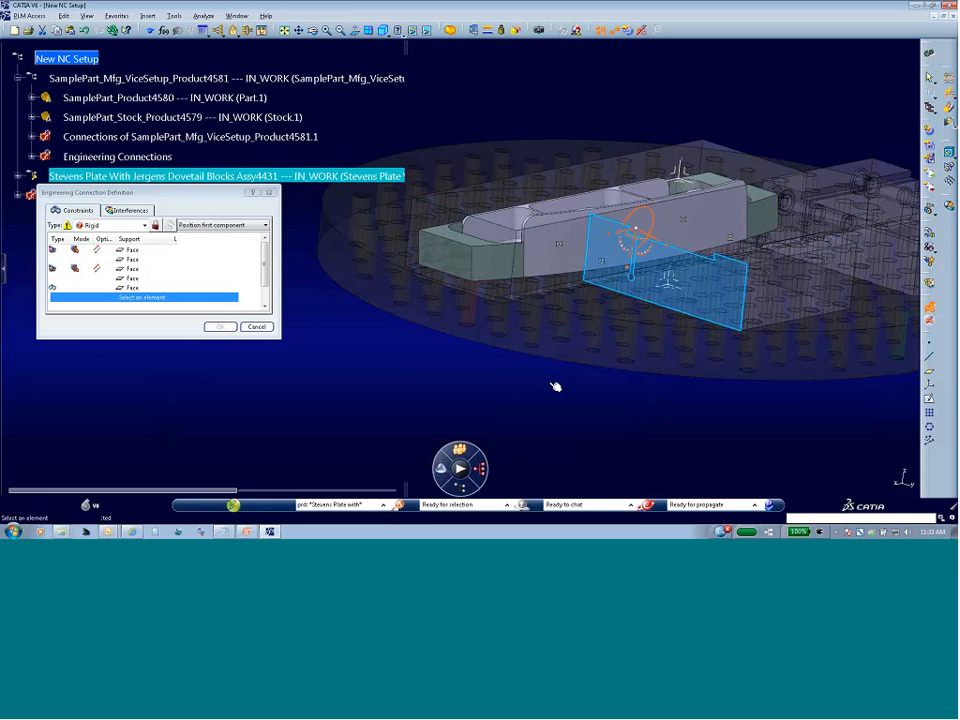
{"action": "left_click", "coordinate": [788, 235]}
{"action": "middle_click_drag", "start_coordinate": [788, 235], "coordinate": [486, 290]}
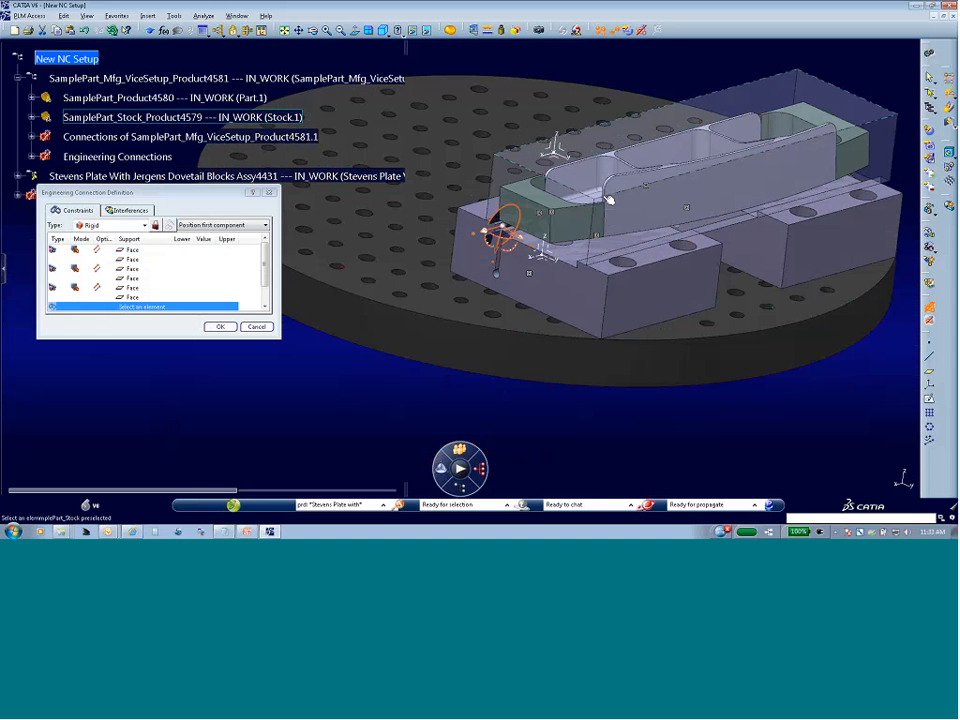
Replace the third face constraint with an Offset constraint of 0.25 in and accept the rigid connection definition.
{"action": "left_click", "coordinate": [53, 287]}
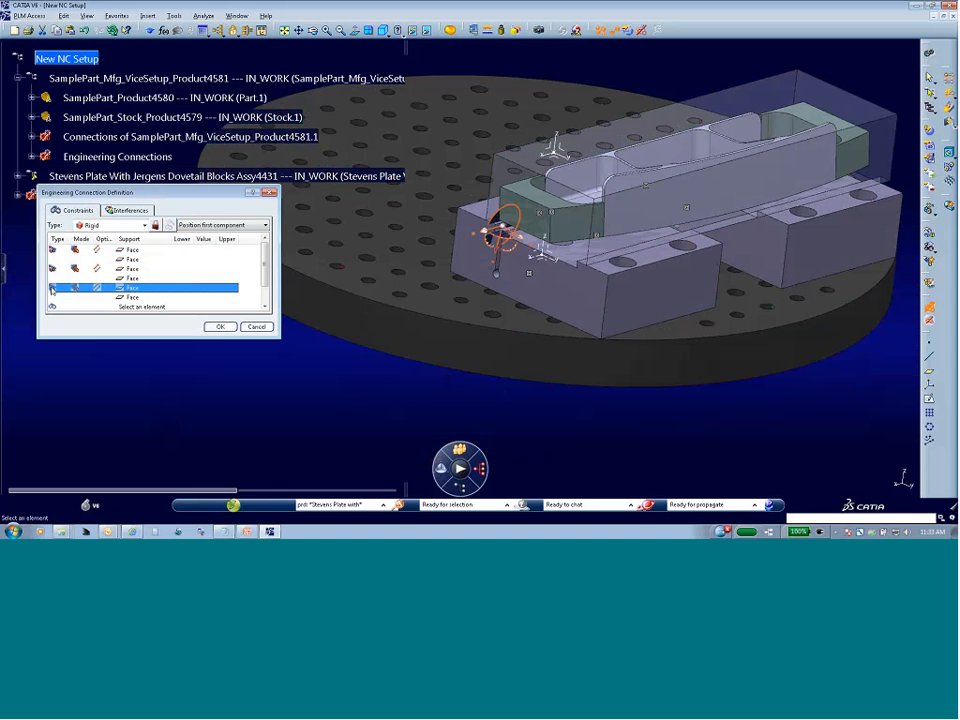
{"action": "right_click", "coordinate": [55, 288]}
{"action": "mouse_move", "coordinate": [75, 293]}
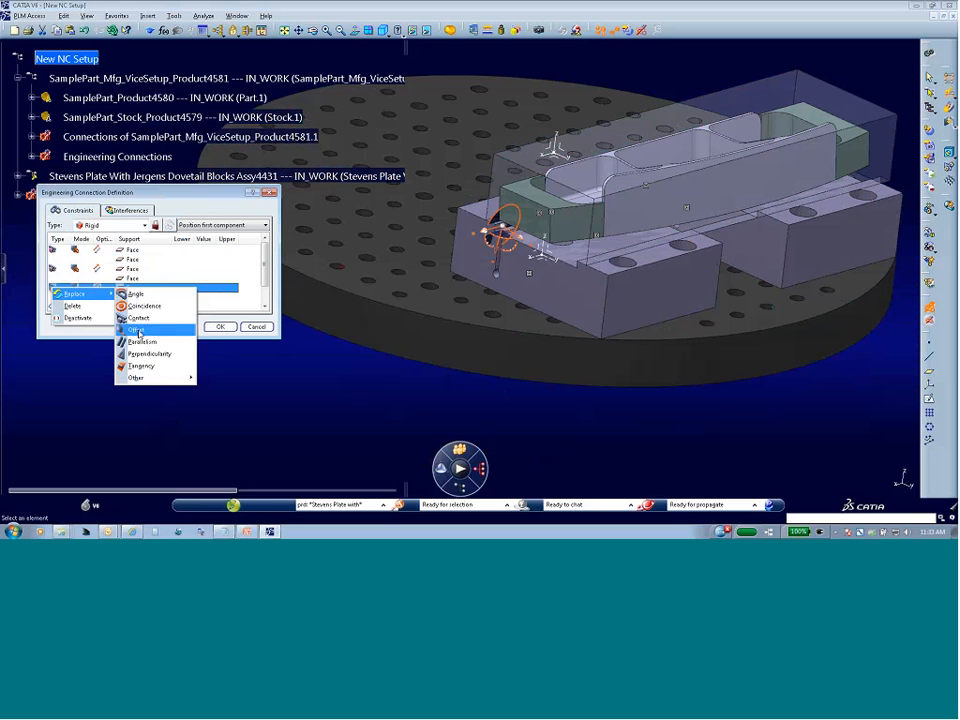
{"action": "left_click", "coordinate": [140, 325]}
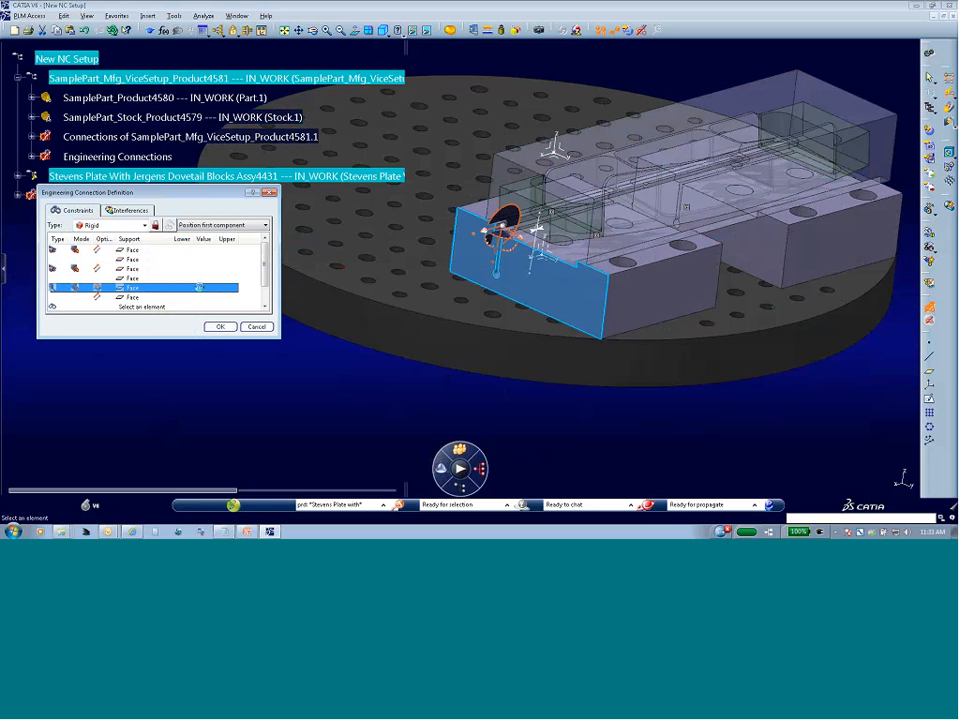
{"action": "double_click", "coordinate": [201, 290]}
{"action": "type", "text": "-2"}
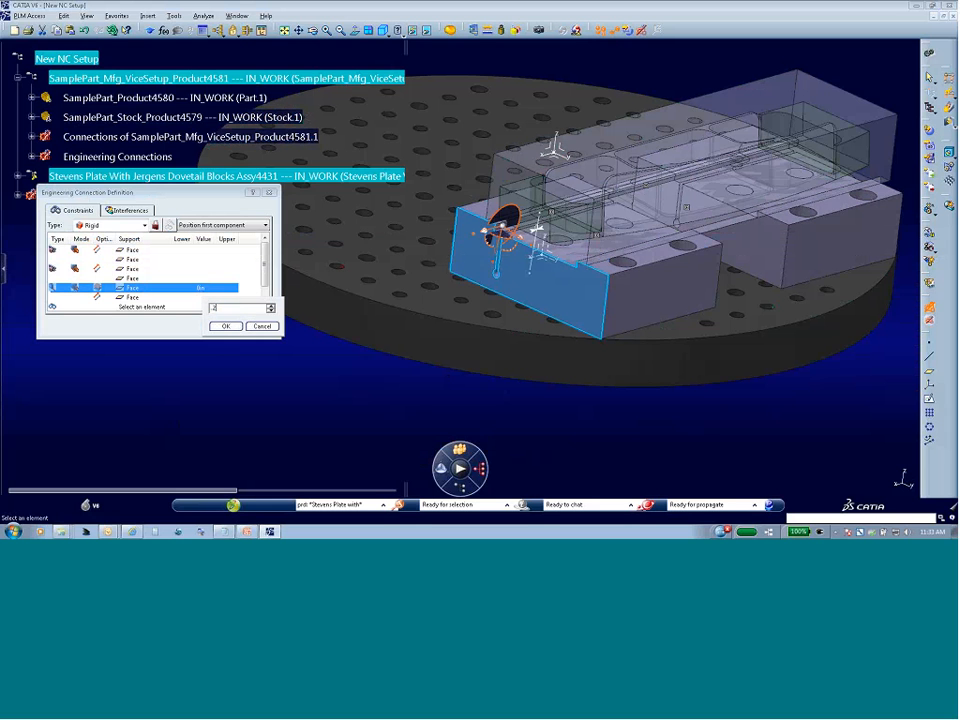
{"action": "key", "text": "Return"}
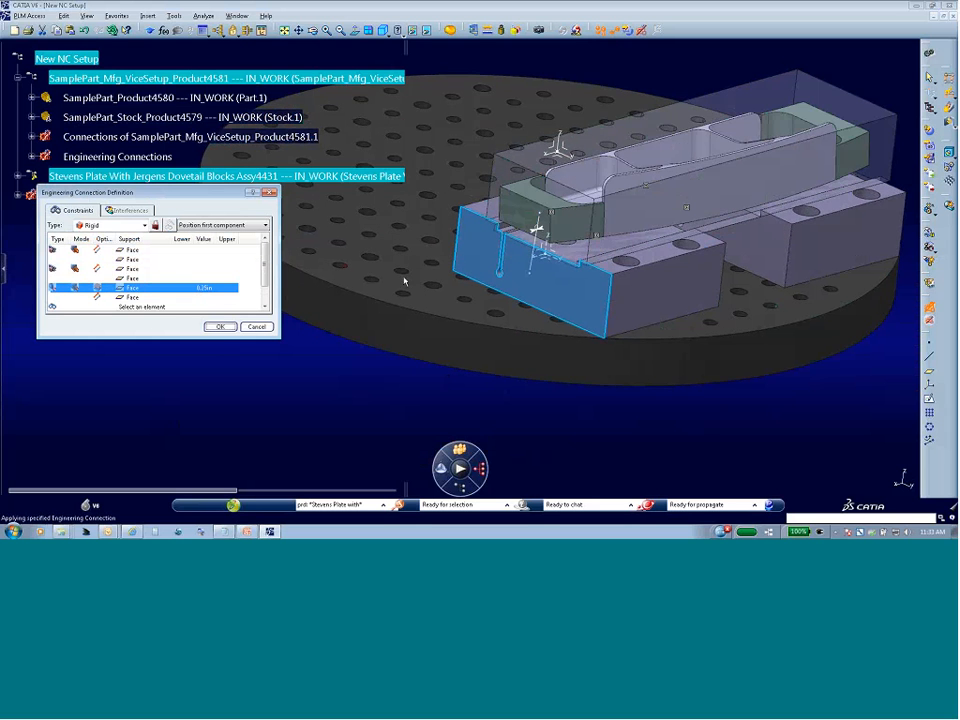
{"action": "left_click", "coordinate": [221, 327]}
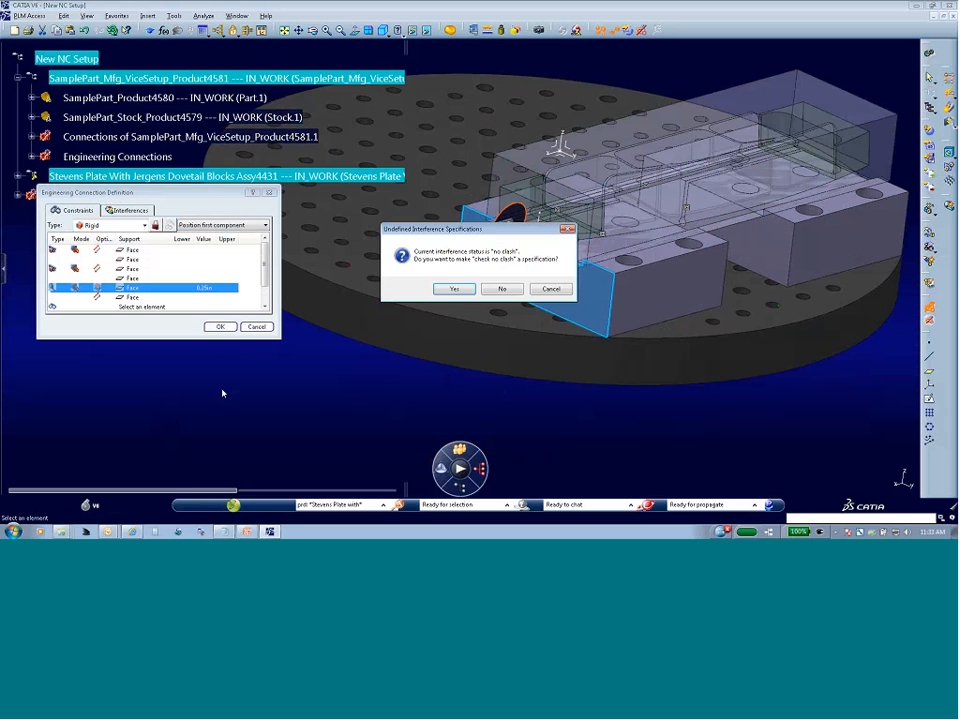
Accept "check no clash" as an interference specification for the rigid connection and update the whole NC setup.
{"action": "left_click", "coordinate": [454, 288]}
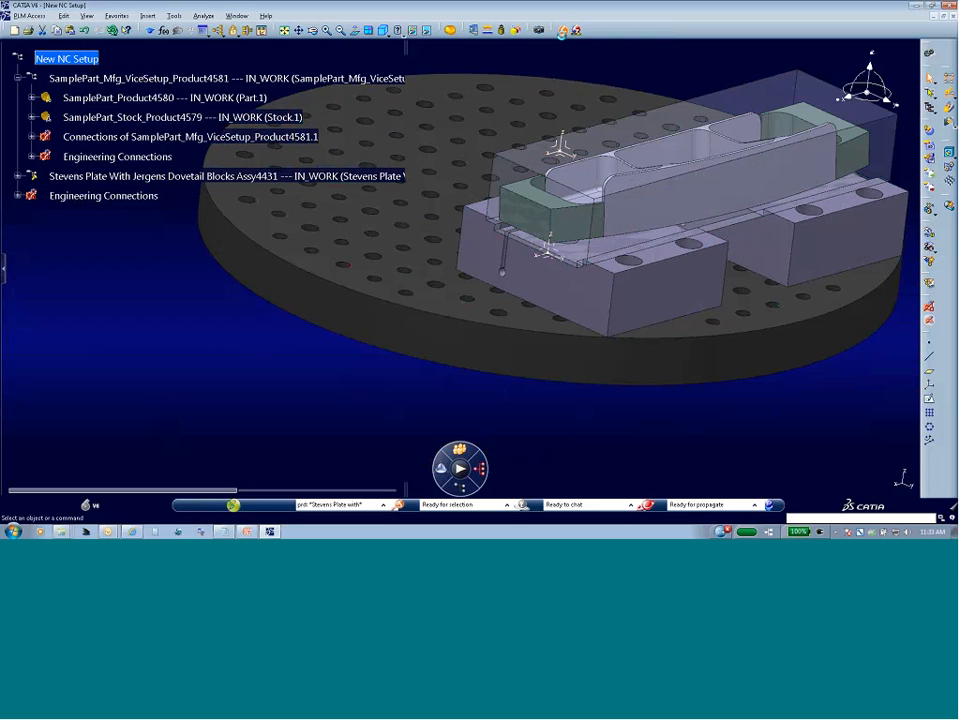
{"action": "left_click", "coordinate": [561, 31]}
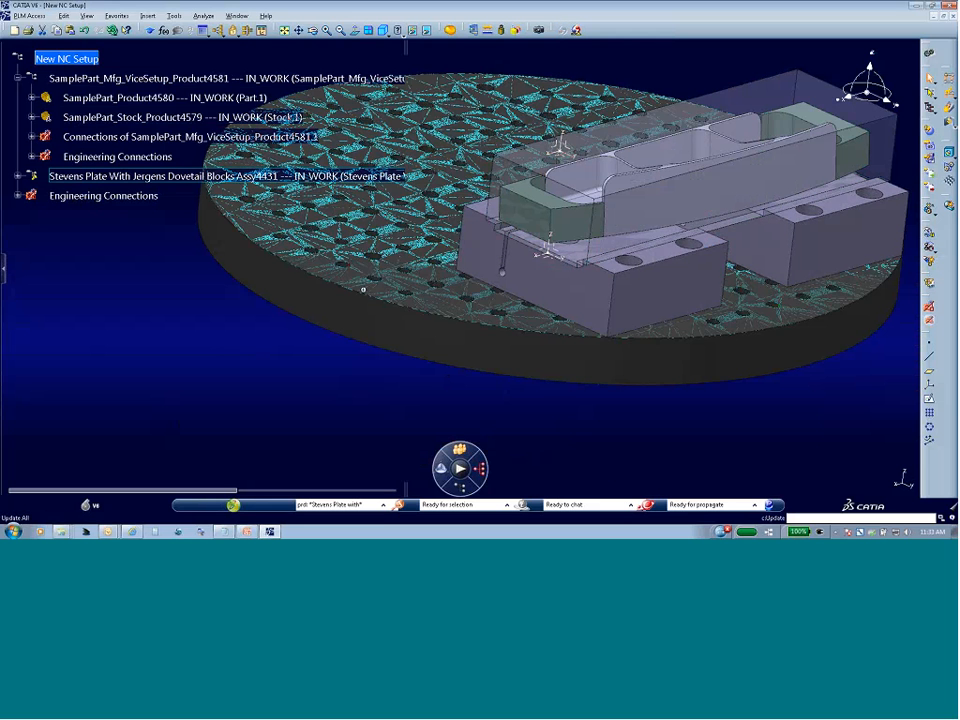
{"action": "middle_click_drag", "start_coordinate": [363, 290], "coordinate": [154, 315]}
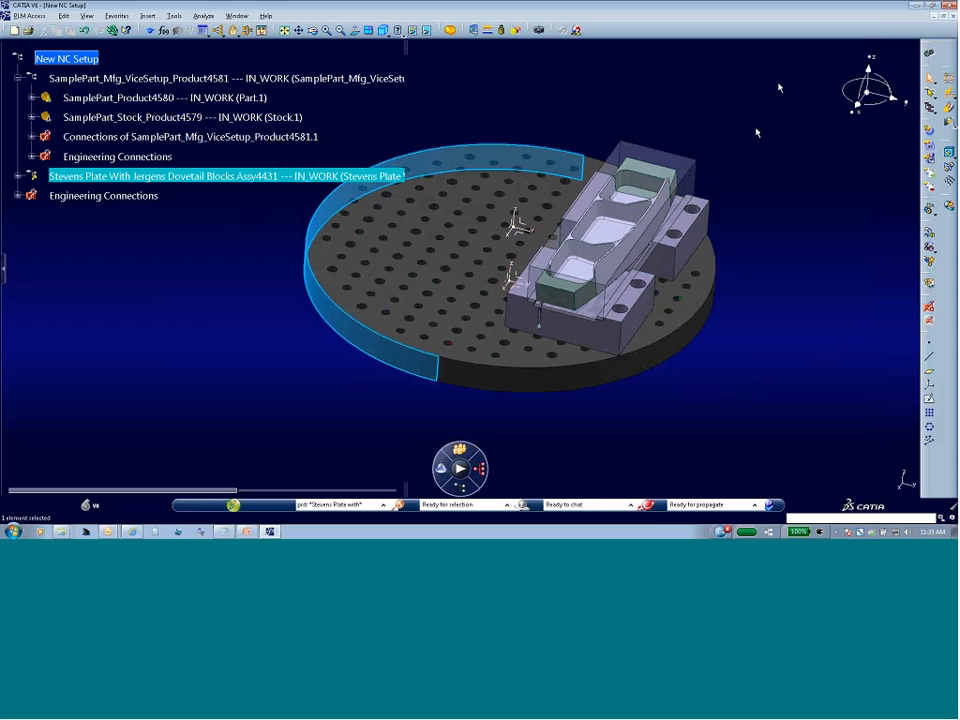
{"action": "left_click", "coordinate": [720, 144]}
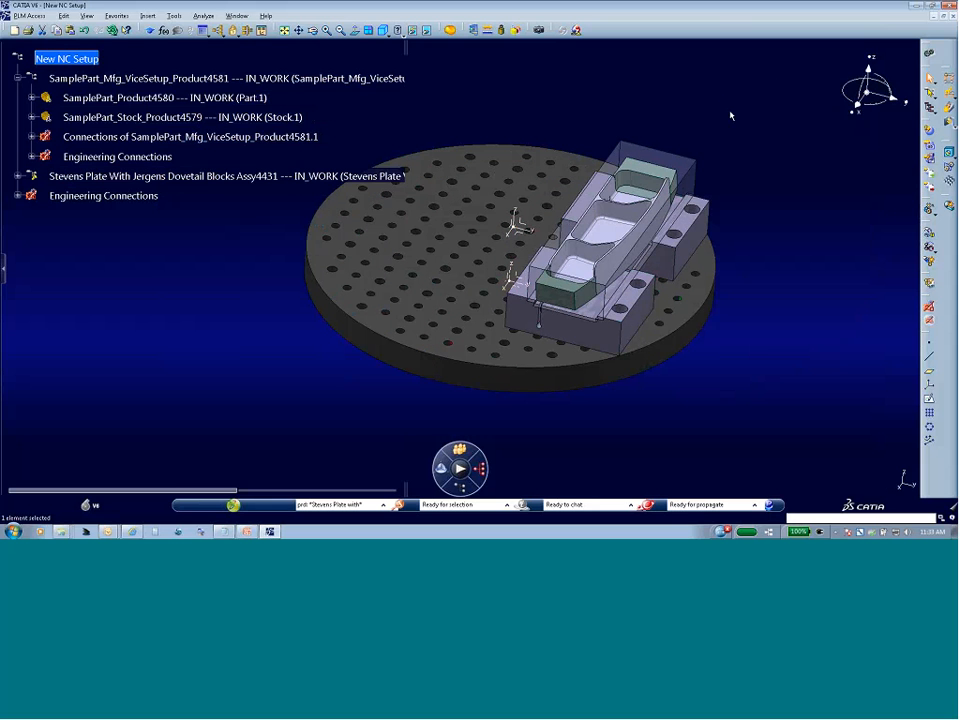
Switch the NC setup to the Machine Programming workbench.
{"action": "left_click", "coordinate": [929, 55]}
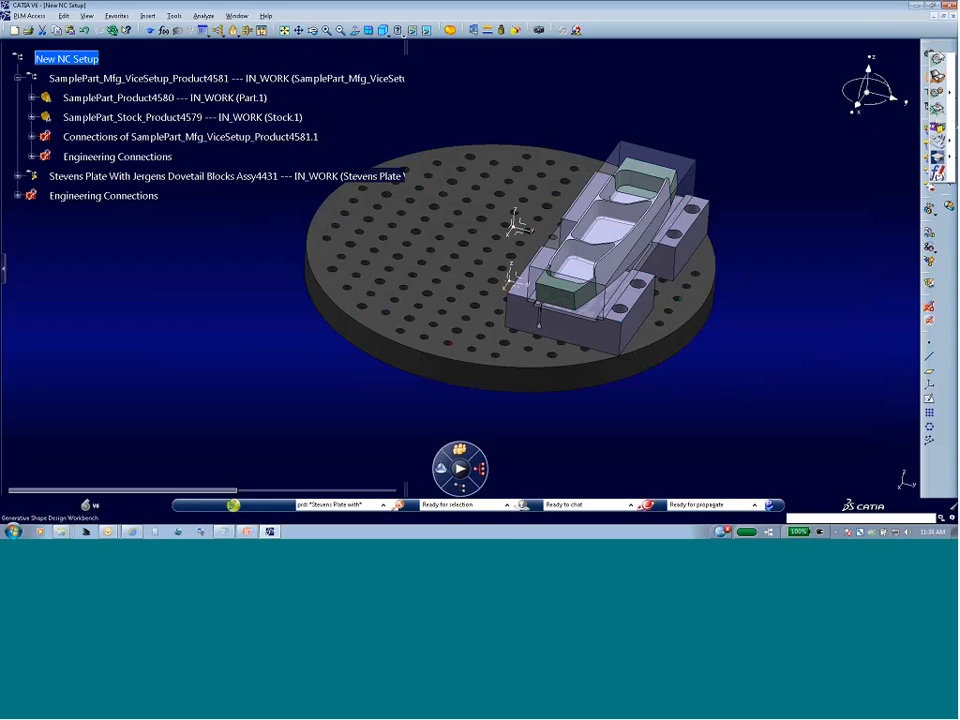
{"action": "left_click", "coordinate": [937, 172]}
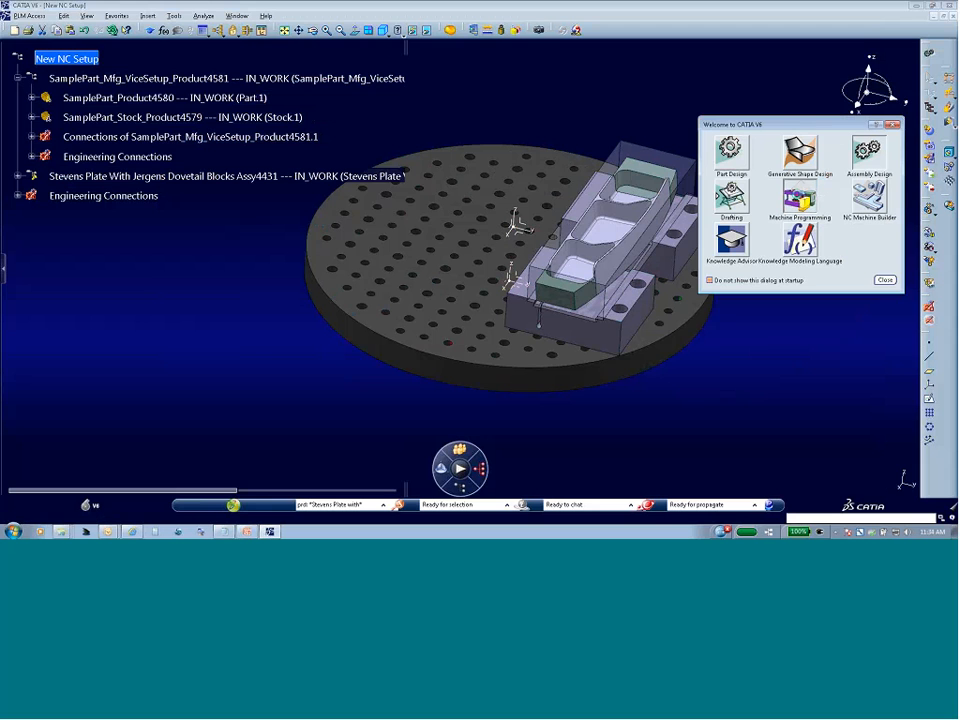
{"action": "left_click", "coordinate": [797, 196]}
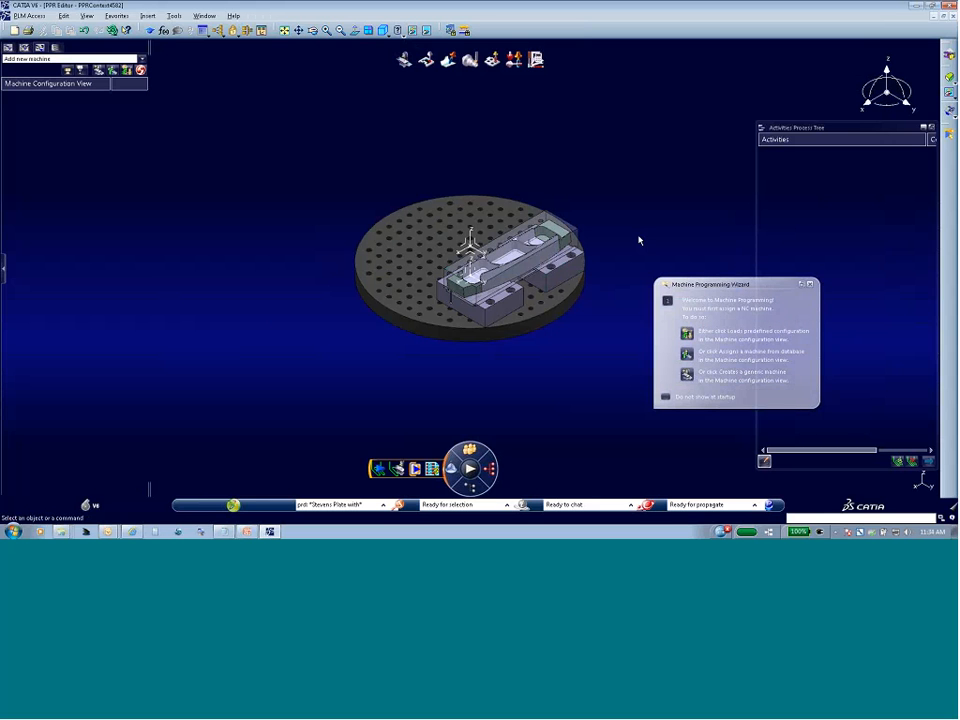
Search the predefined machining cells for NMV* and load NMV5000 Machining Cell 001 as the machine configuration.
{"action": "mouse_move", "coordinate": [687, 335]}
{"action": "left_click", "coordinate": [127, 71]}
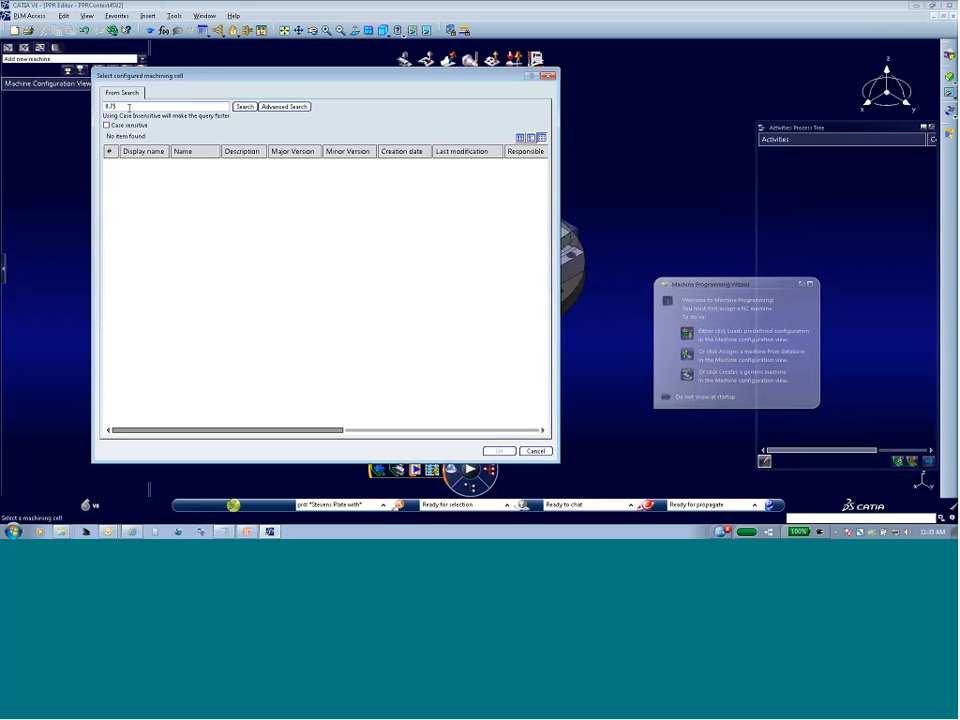
{"action": "double_click", "coordinate": [150, 107]}
{"action": "type", "text": "NMV*"}
{"action": "left_click", "coordinate": [245, 106]}
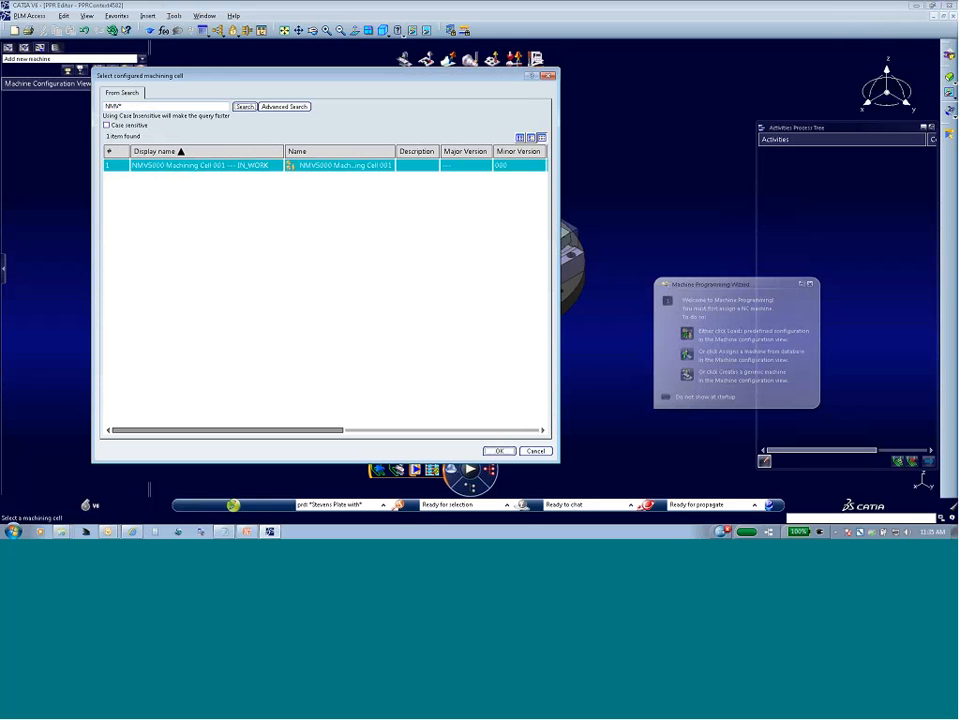
{"action": "left_click", "coordinate": [499, 451]}
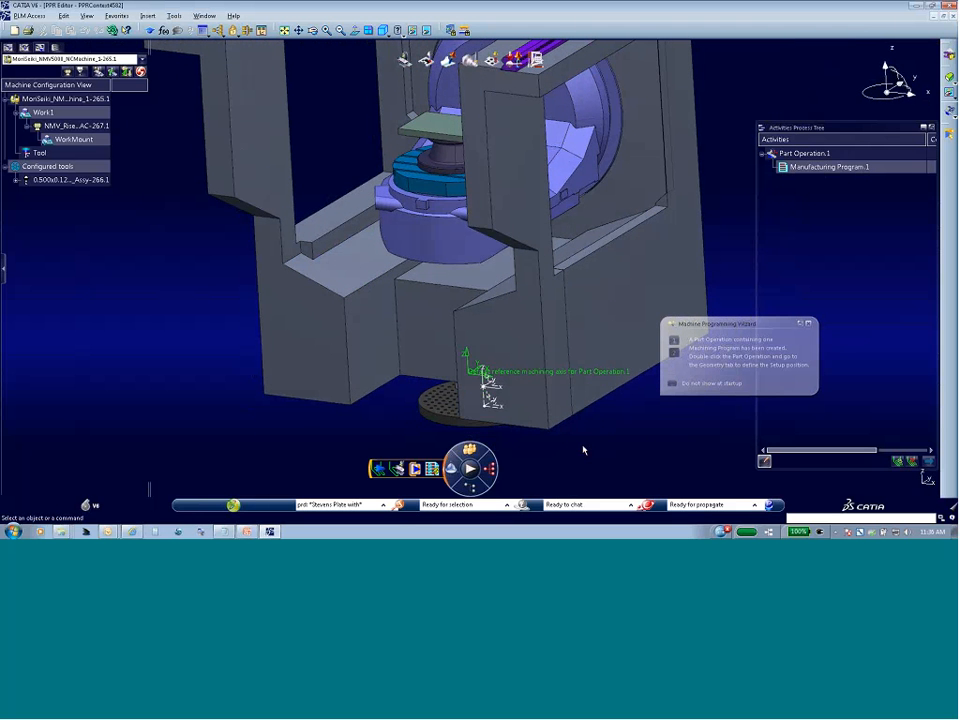
Unmount the NMV riser from the machine's Work1 mounting point.
{"action": "middle_click_drag", "start_coordinate": [584, 449], "coordinate": [473, 440]}
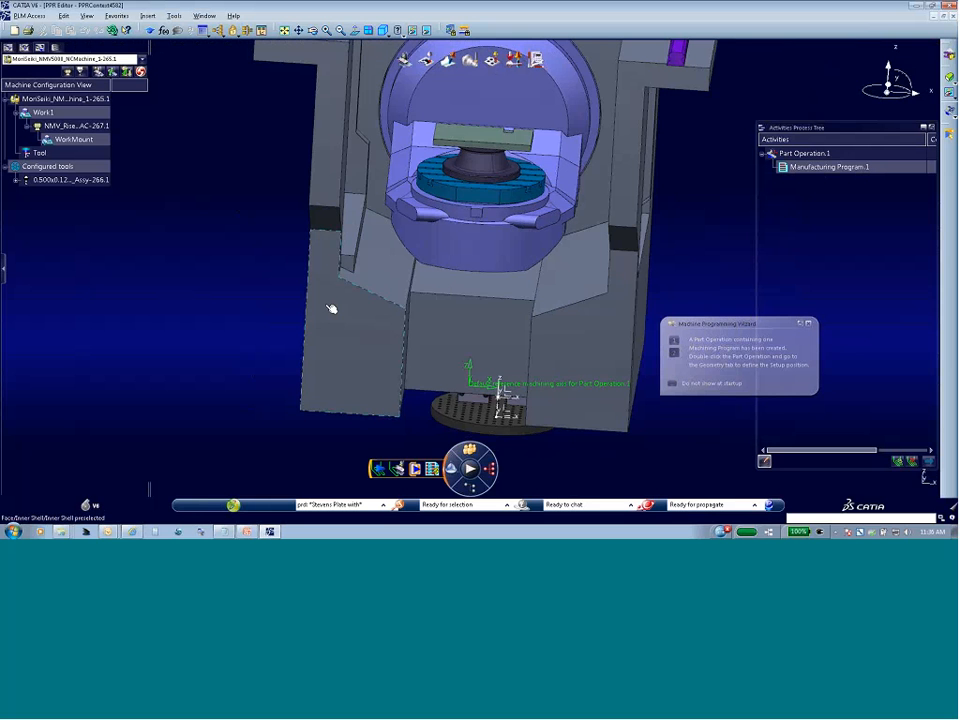
{"action": "middle_click_drag", "start_coordinate": [482, 178], "coordinate": [455, 170]}
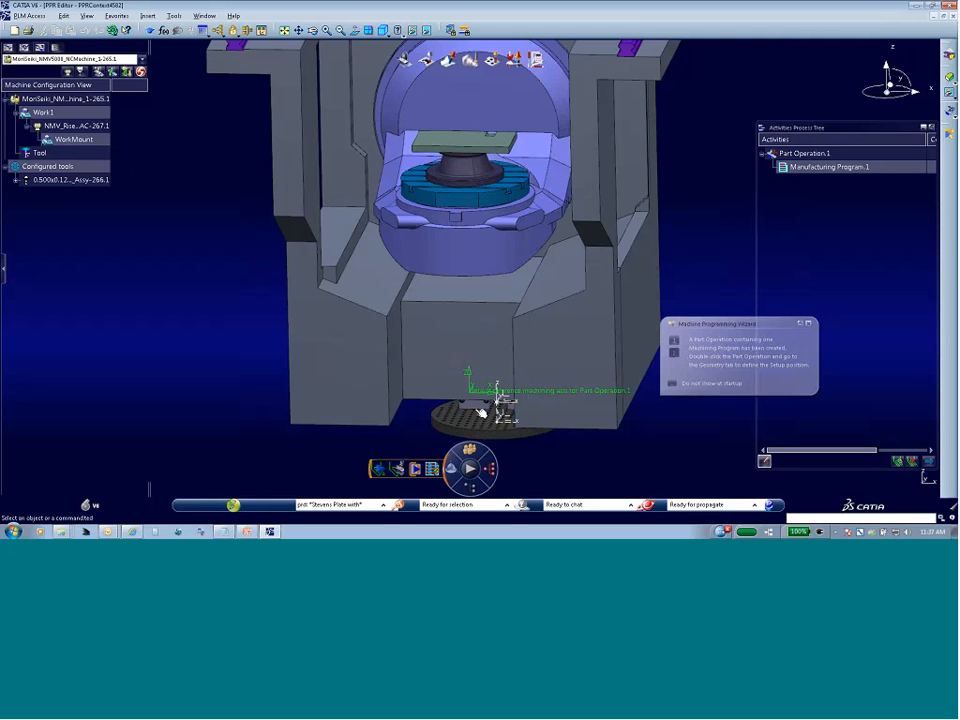
{"action": "right_click", "coordinate": [100, 130]}
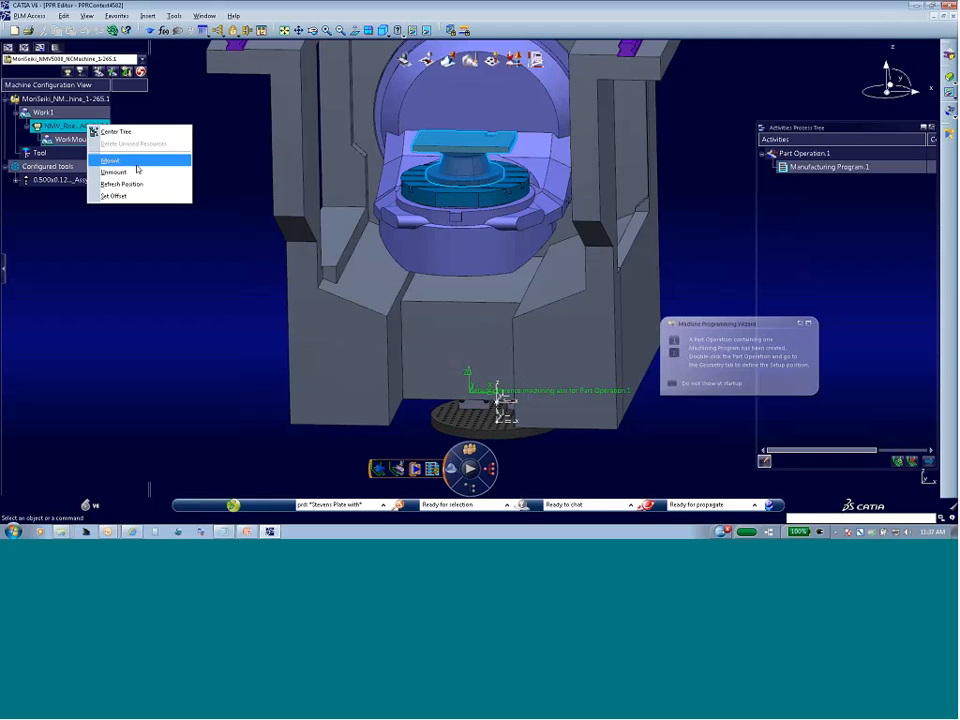
{"action": "left_click", "coordinate": [129, 174]}
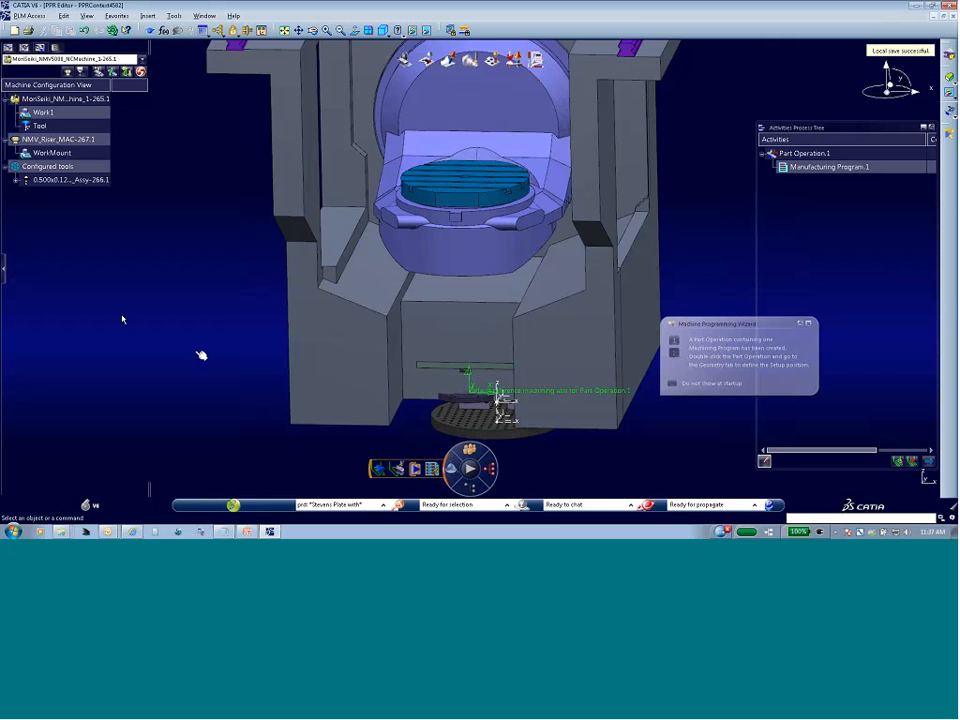
Delete the unmounted NMV riser as an unused resource and dismiss the Machine Programming Wizard.
{"action": "middle_click_drag", "start_coordinate": [312, 325], "coordinate": [449, 403]}
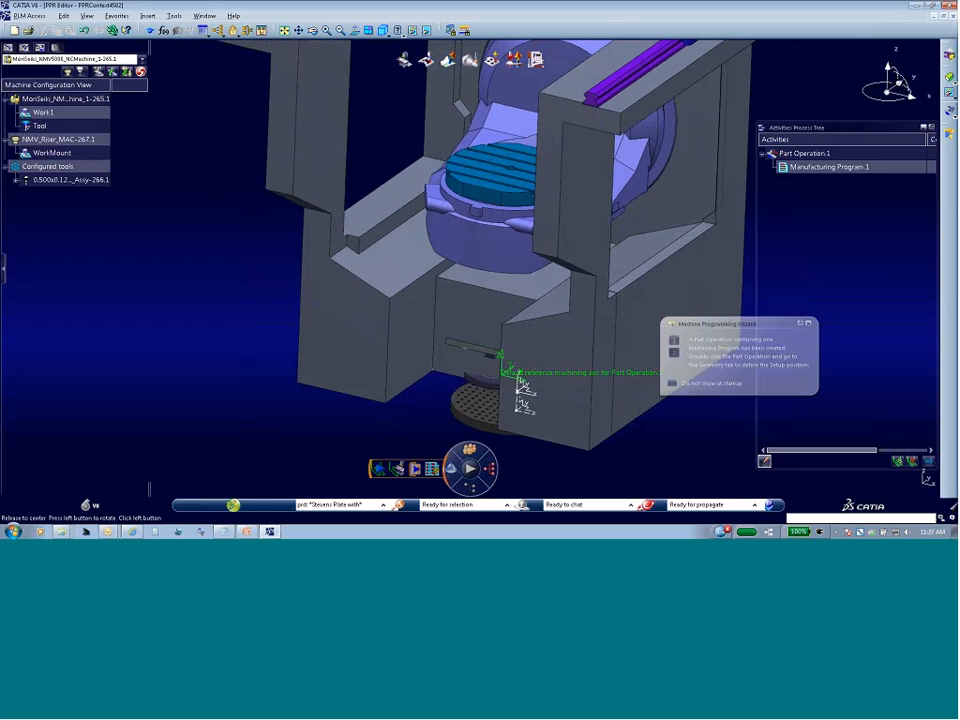
{"action": "middle_click_drag", "start_coordinate": [472, 333], "coordinate": [489, 392]}
{"action": "right_click", "coordinate": [84, 140]}
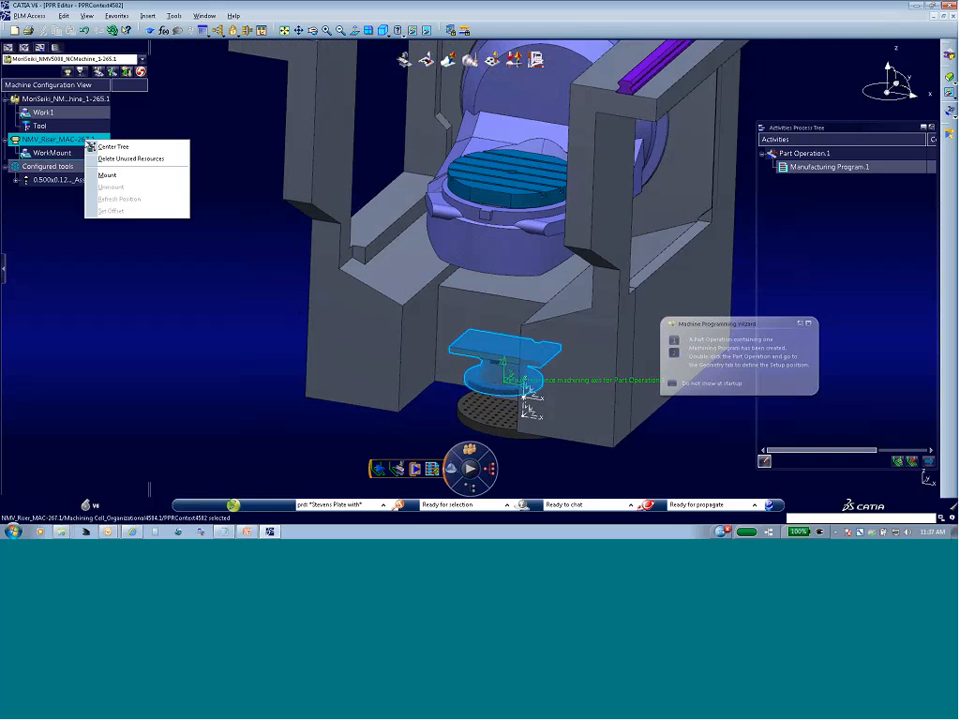
{"action": "left_click", "coordinate": [145, 159]}
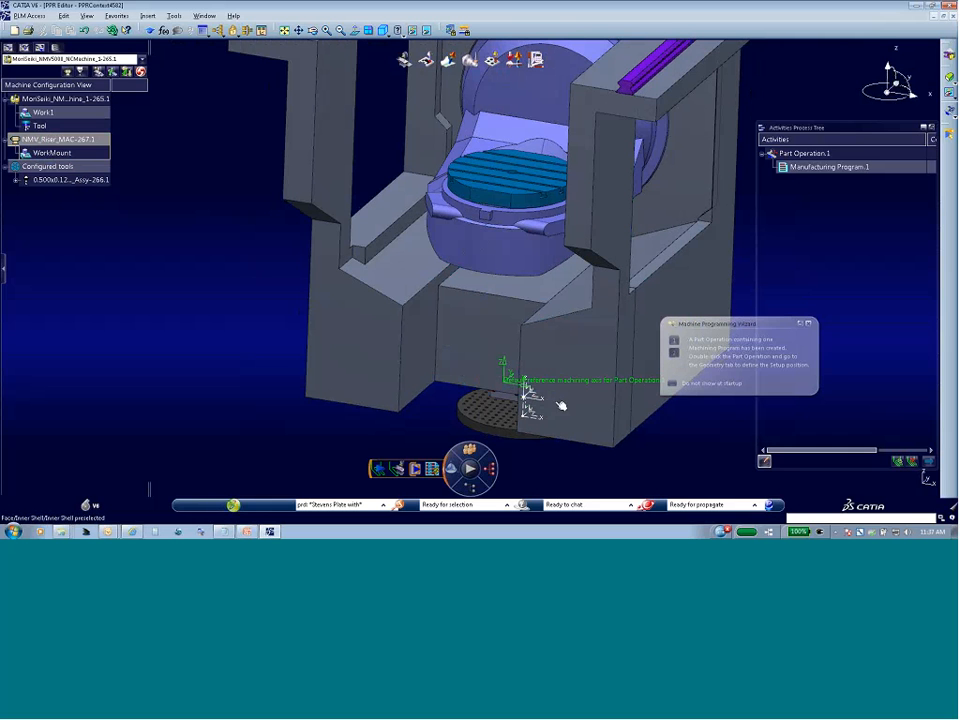
{"action": "left_click", "coordinate": [808, 323]}
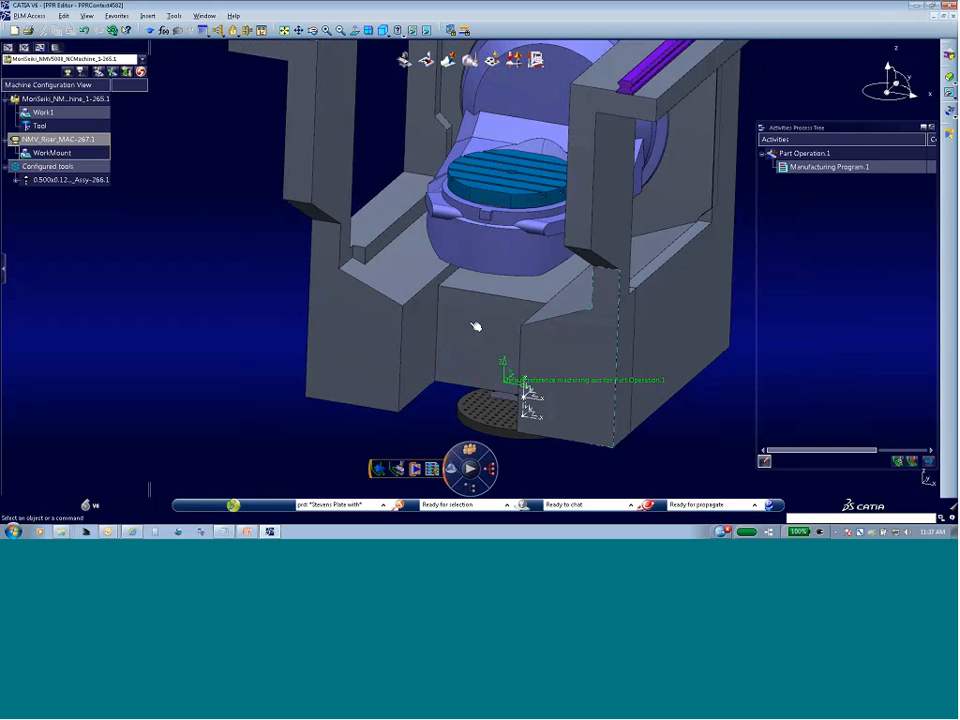
Start a WorkPiece Auto Mount from the NC machine control commands.
{"action": "middle_click_drag", "start_coordinate": [598, 302], "coordinate": [540, 370]}
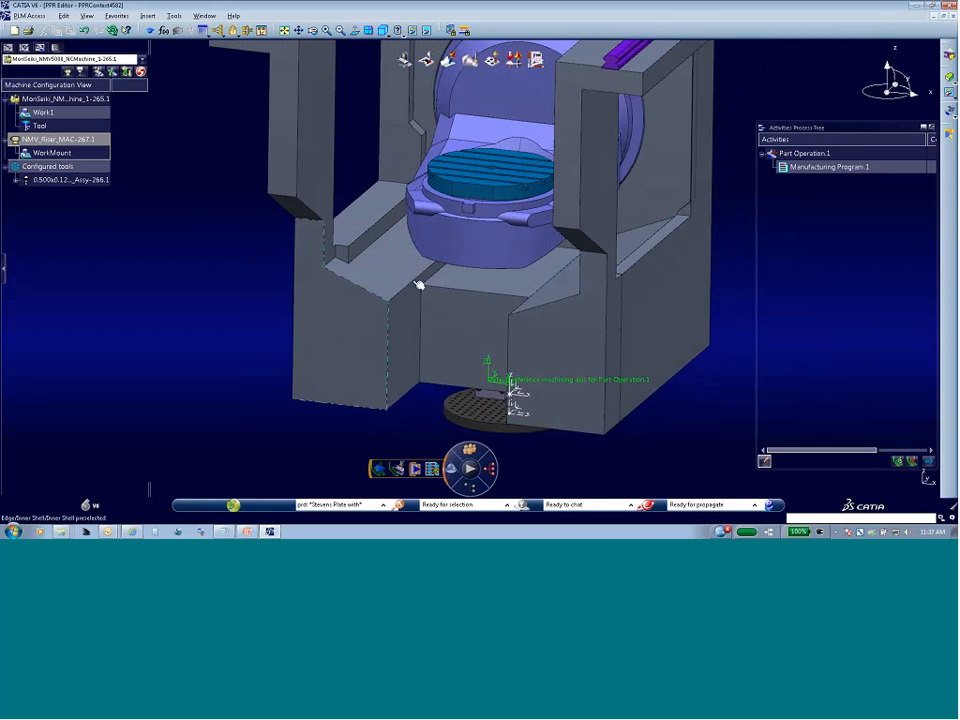
{"action": "middle_click_drag", "start_coordinate": [420, 281], "coordinate": [210, 144]}
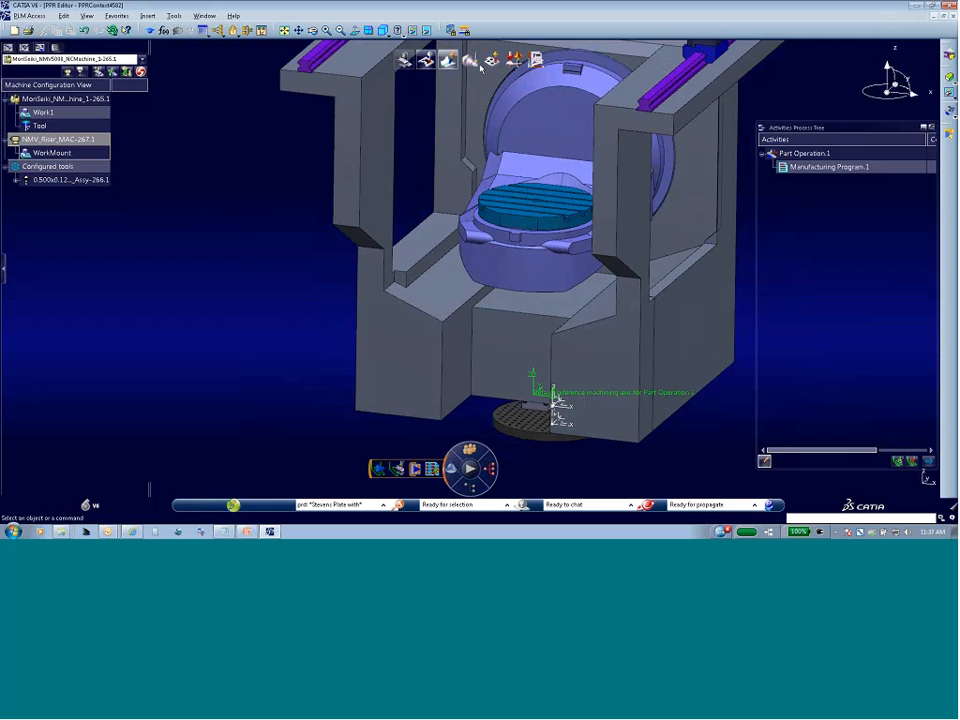
{"action": "middle_click_drag", "start_coordinate": [435, 125], "coordinate": [597, 265]}
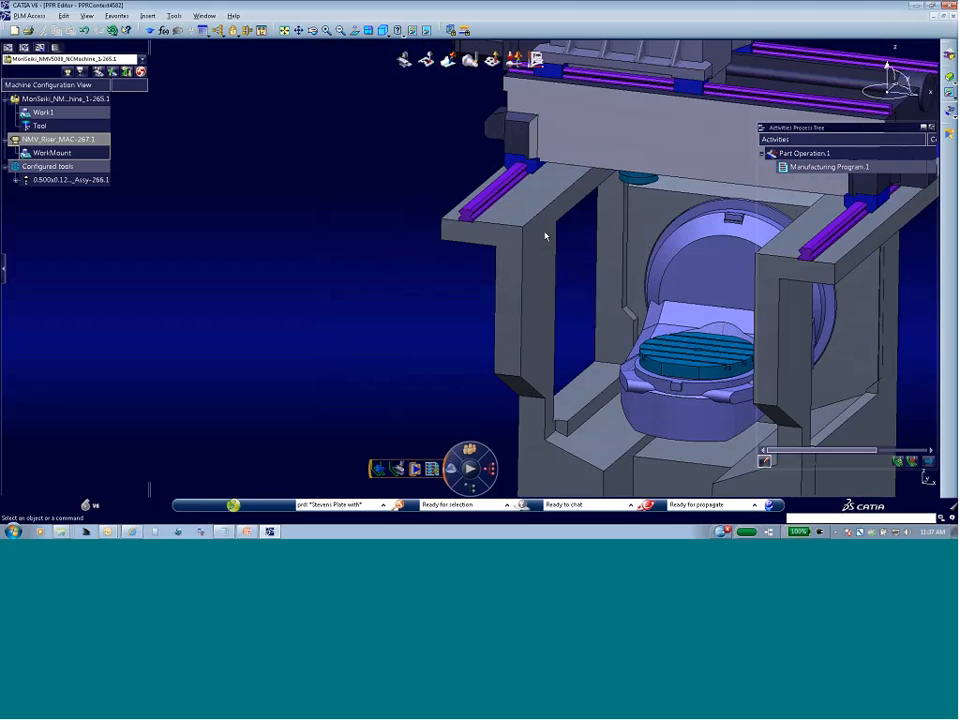
{"action": "middle_click_drag", "start_coordinate": [645, 201], "coordinate": [752, 178]}
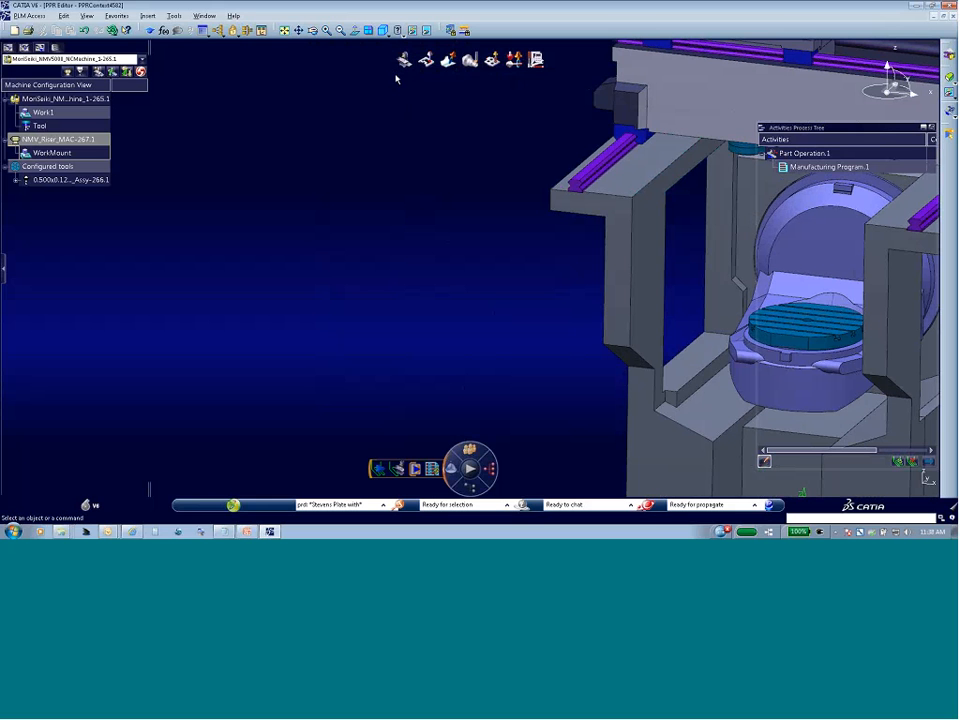
{"action": "left_click", "coordinate": [518, 61]}
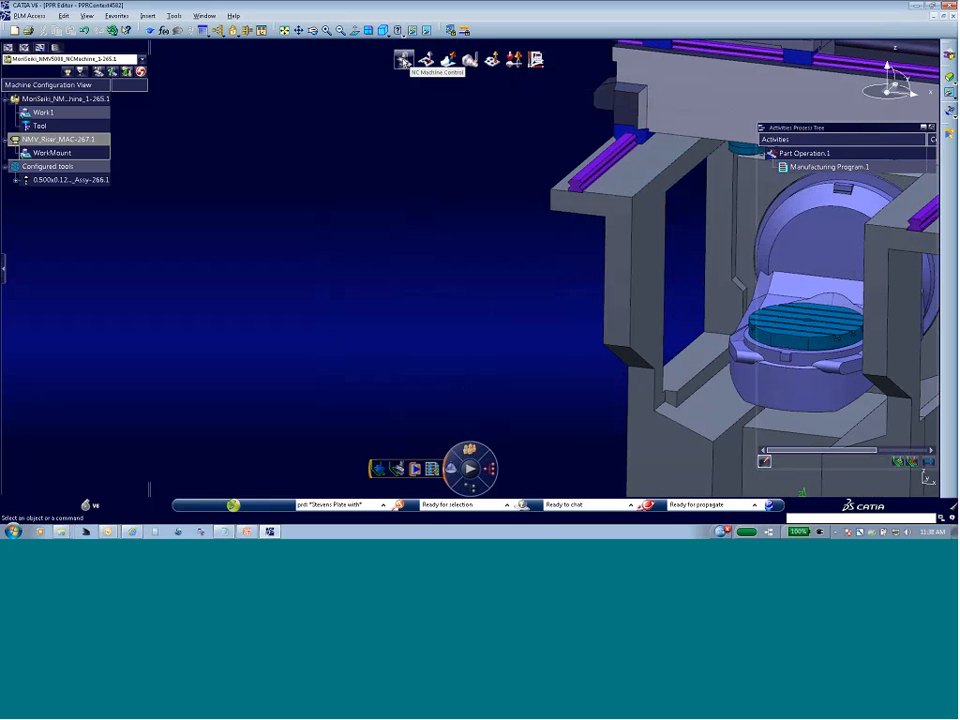
{"action": "left_click", "coordinate": [404, 60]}
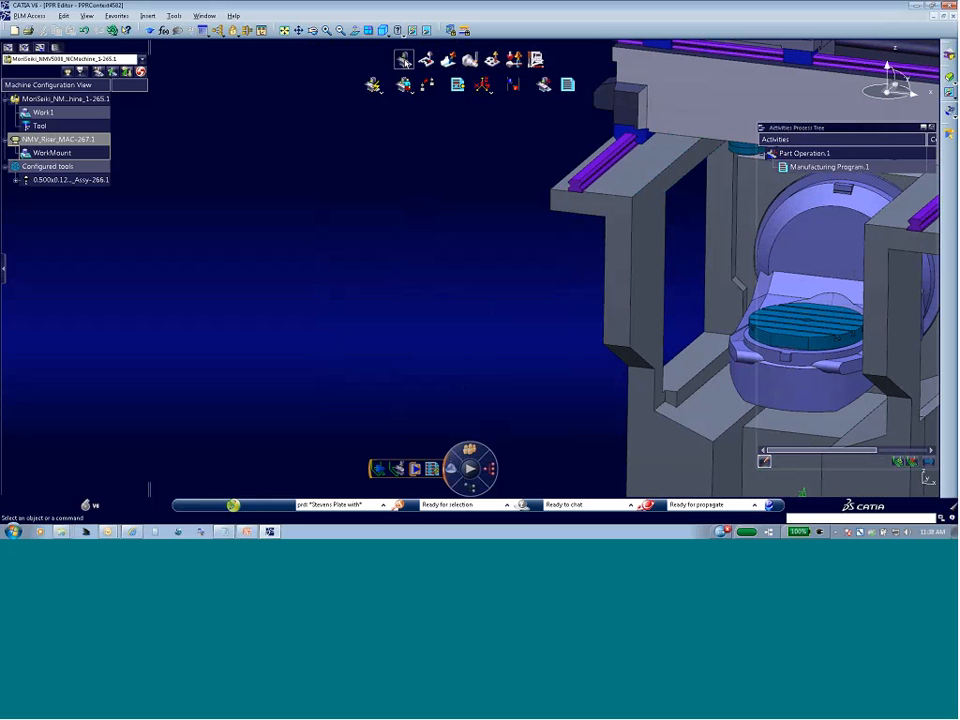
{"action": "left_click", "coordinate": [404, 84]}
{"action": "left_click", "coordinate": [484, 88]}
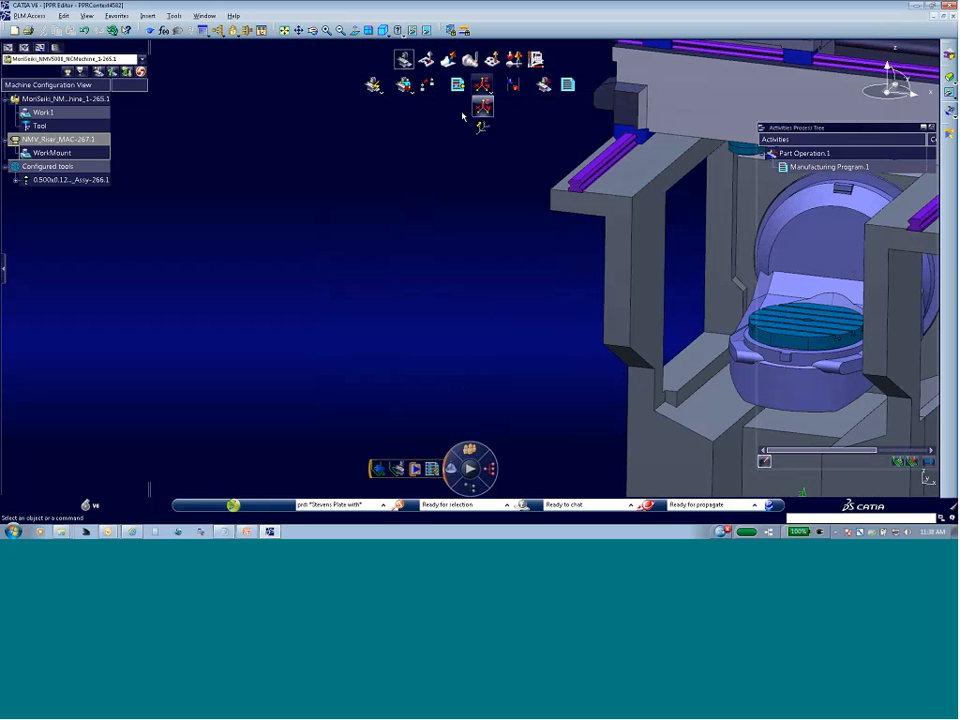
{"action": "left_click", "coordinate": [375, 86]}
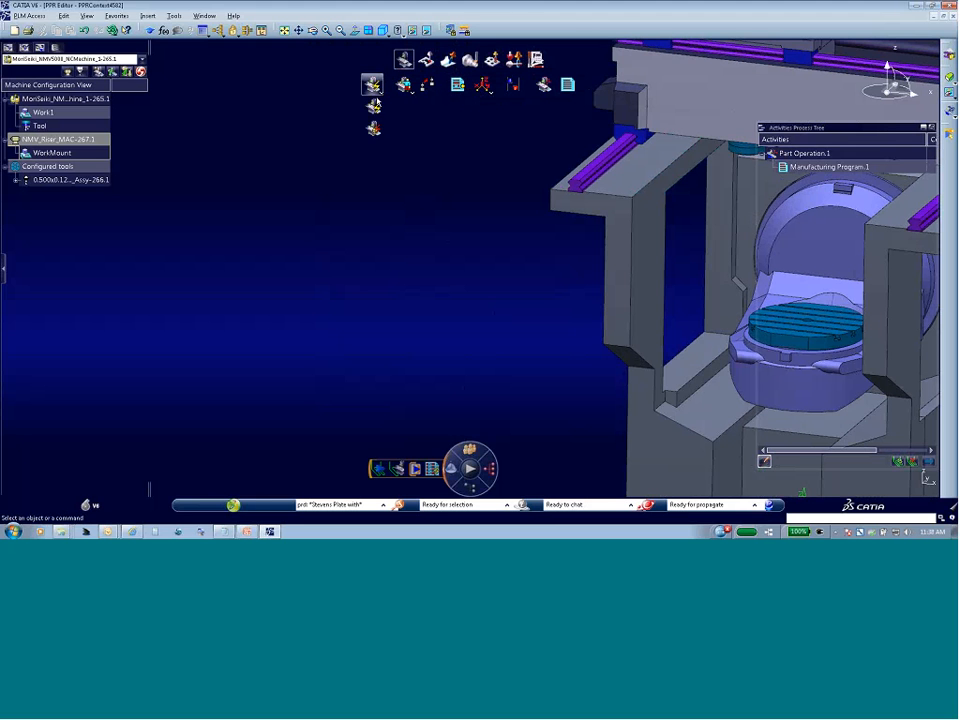
{"action": "left_click", "coordinate": [373, 105]}
Assign the fixture plate's STEPHENS MOUNT POINT axis as the system axis for mounting Setup.1 on Work1.
{"action": "middle_click_drag", "start_coordinate": [463, 289], "coordinate": [495, 371]}
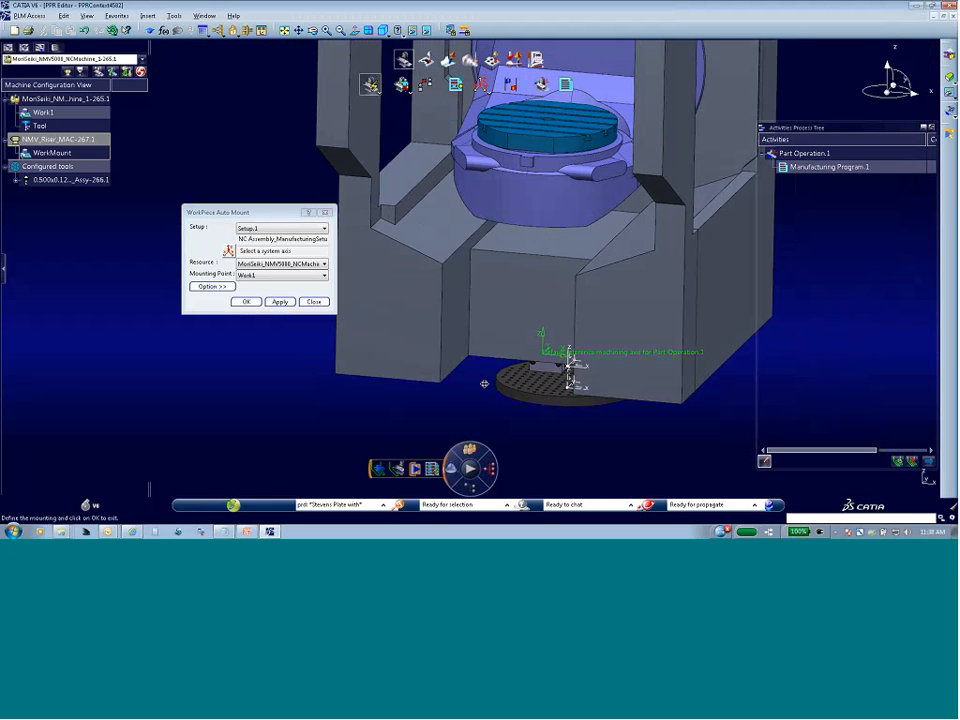
{"action": "middle_click_drag", "start_coordinate": [479, 355], "coordinate": [481, 282]}
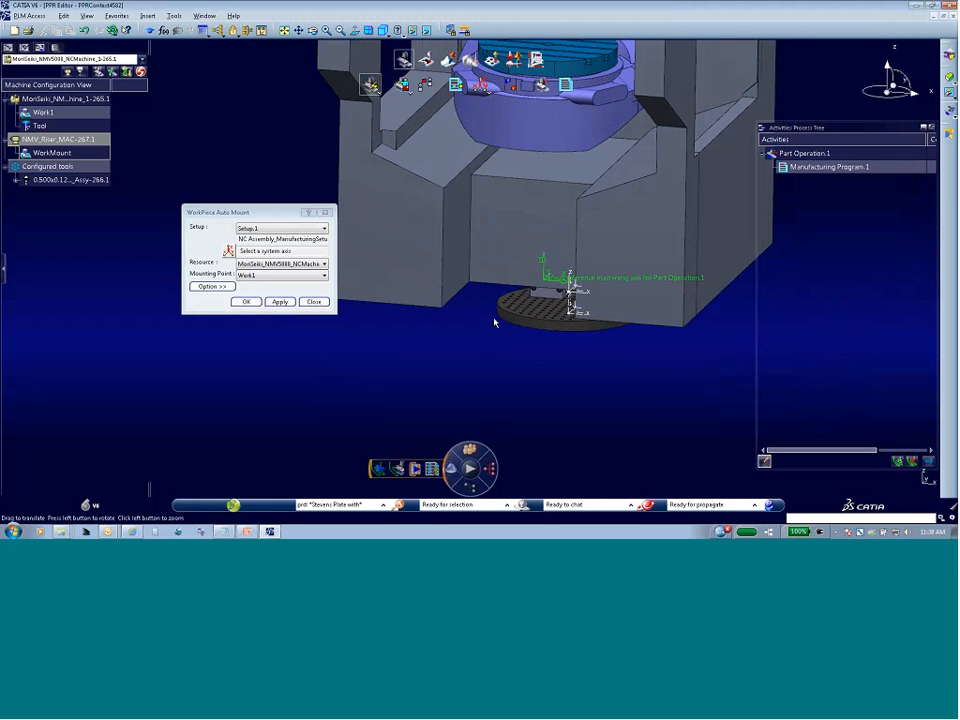
{"action": "left_click_drag", "start_coordinate": [210, 212], "coordinate": [167, 214]}
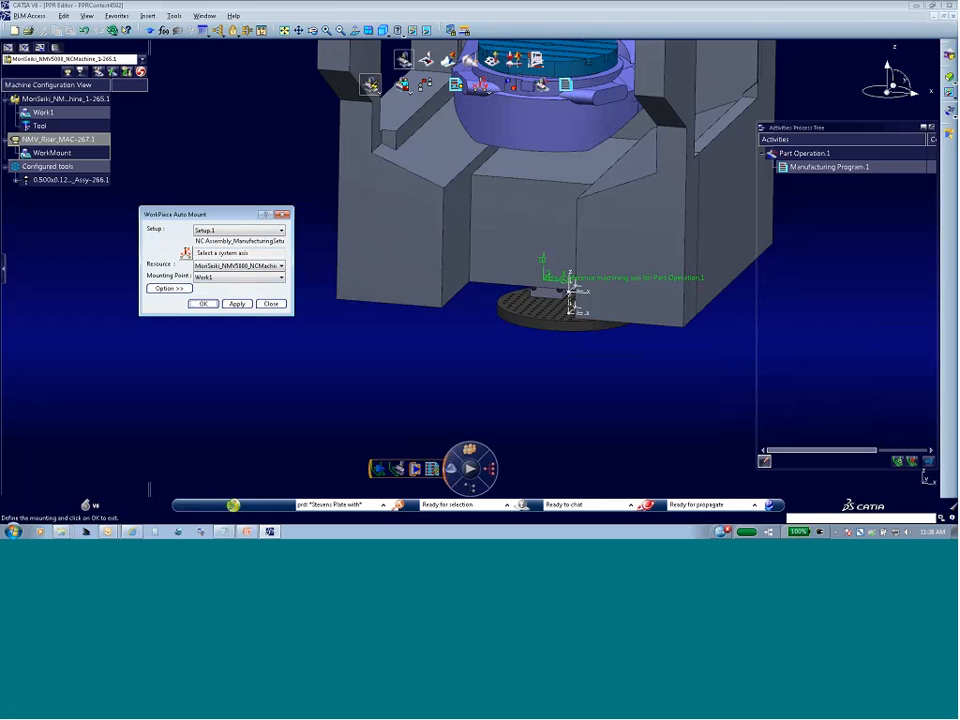
{"action": "left_click", "coordinate": [187, 254]}
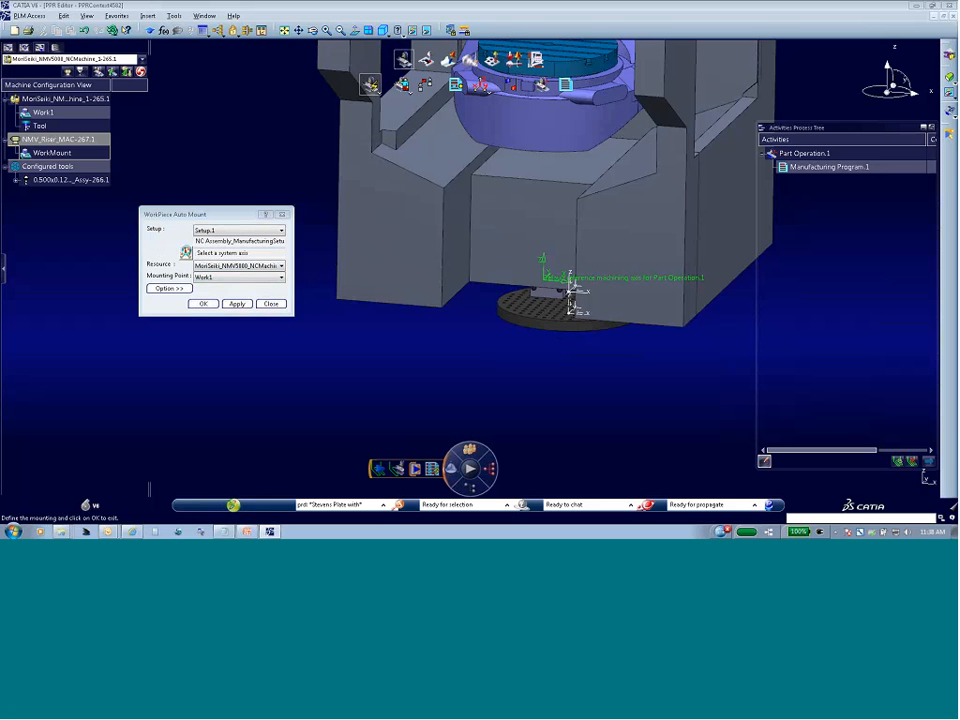
{"action": "middle_click_drag", "start_coordinate": [521, 356], "coordinate": [500, 263]}
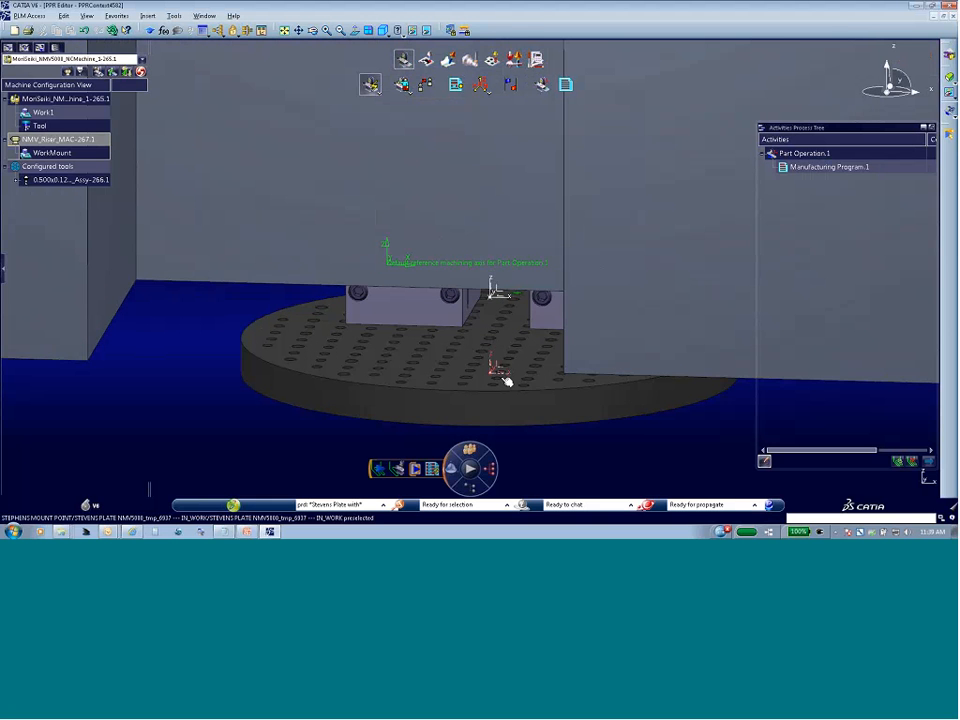
{"action": "middle_click_drag", "start_coordinate": [446, 406], "coordinate": [477, 368]}
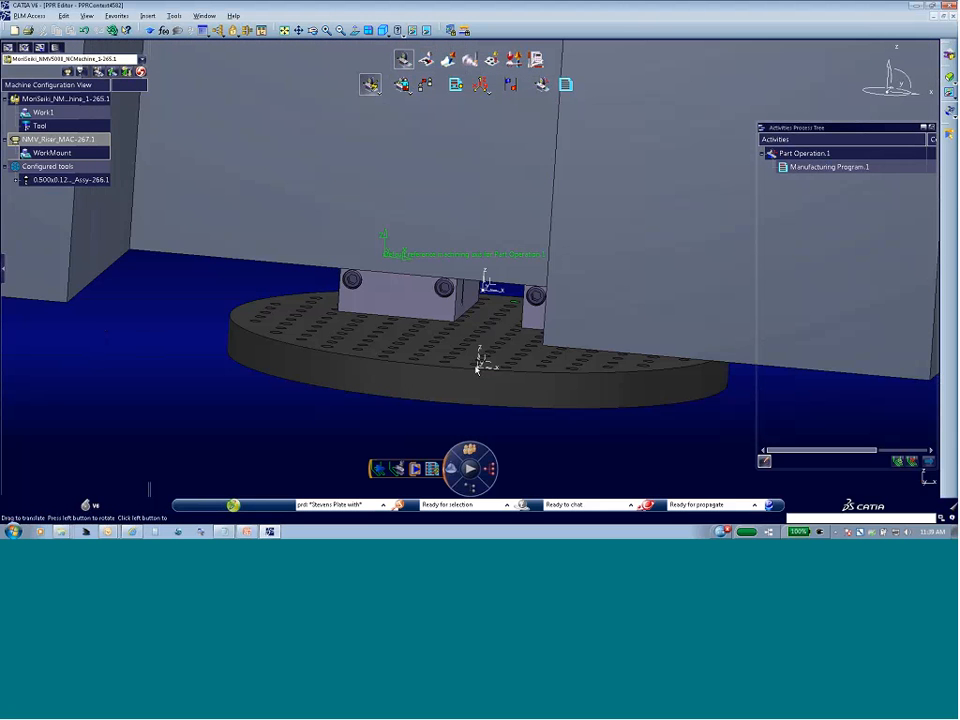
{"action": "left_click", "coordinate": [483, 360]}
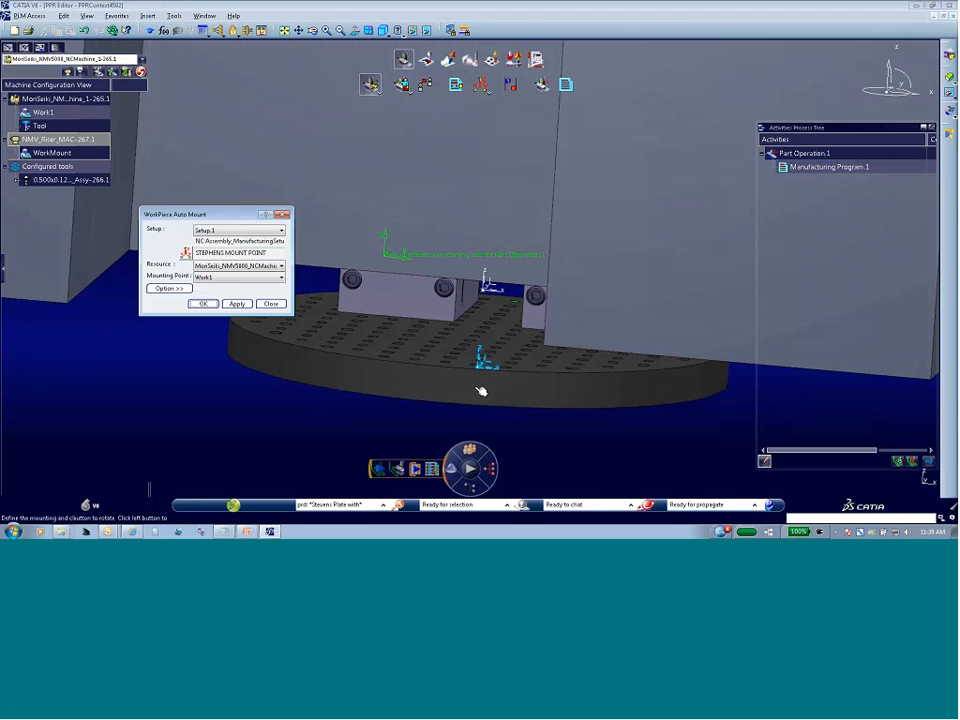
{"action": "middle_click_drag", "start_coordinate": [431, 375], "coordinate": [488, 376]}
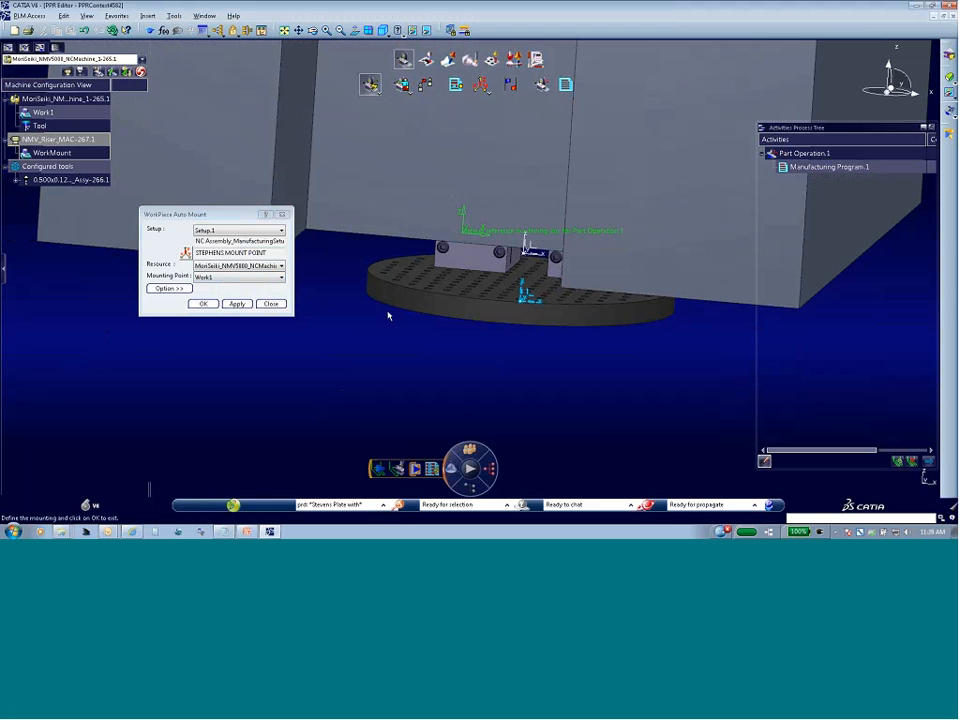
{"action": "middle_click_drag", "start_coordinate": [420, 319], "coordinate": [463, 372]}
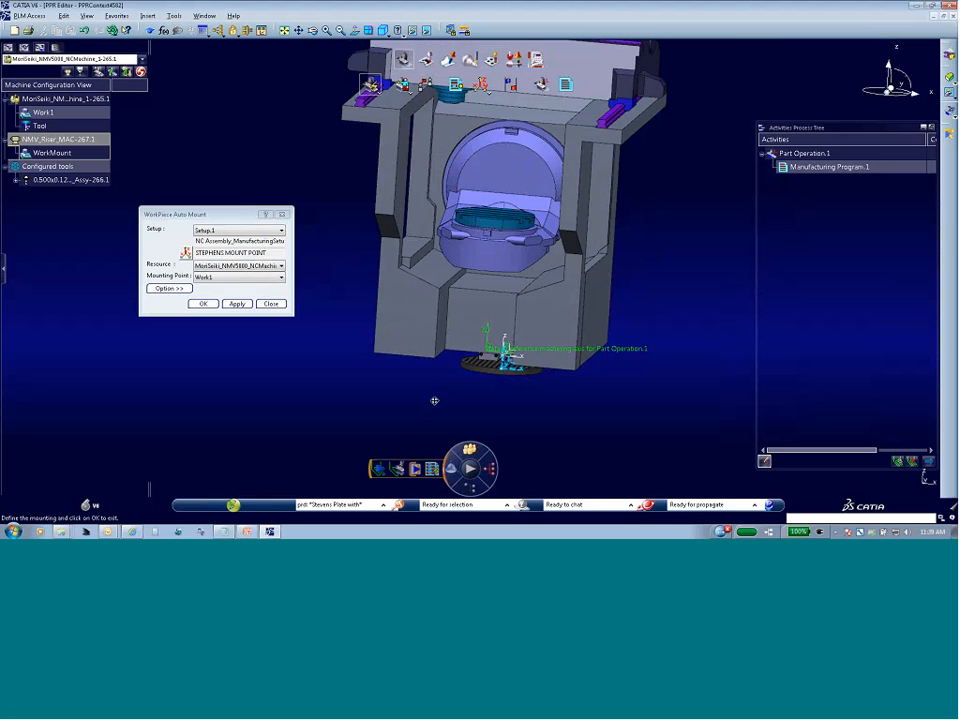
Apply the mounting of Setup.1 on the machine's Work1 point, expand the attach and offset options, and accept the mount.
{"action": "middle_click_drag", "start_coordinate": [435, 401], "coordinate": [433, 344]}
{"action": "left_click", "coordinate": [234, 307]}
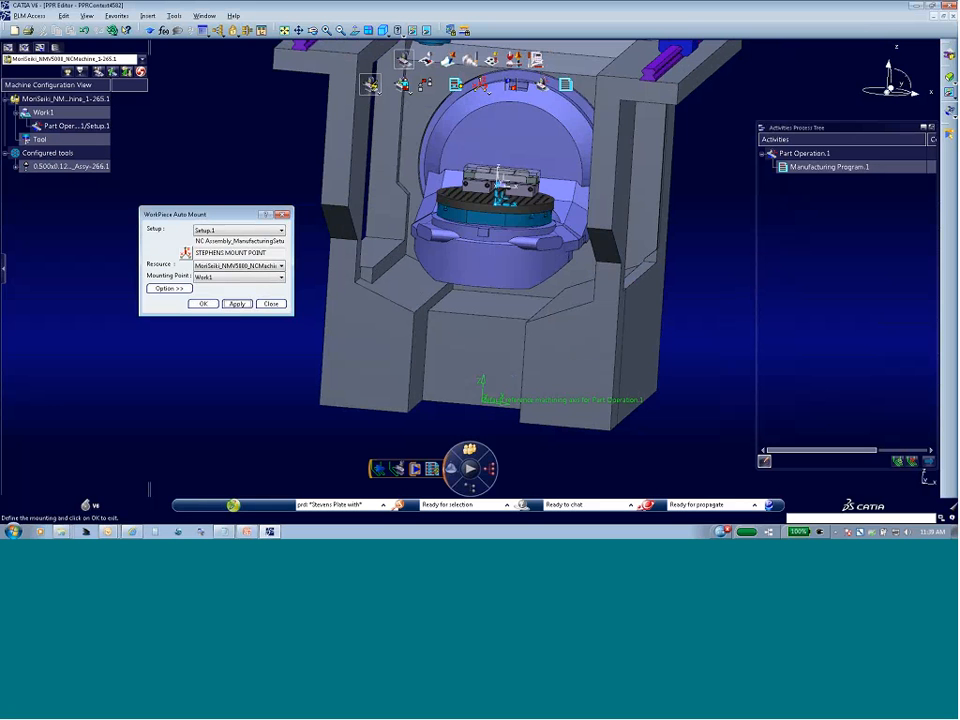
{"action": "middle_click_drag", "start_coordinate": [489, 234], "coordinate": [461, 255]}
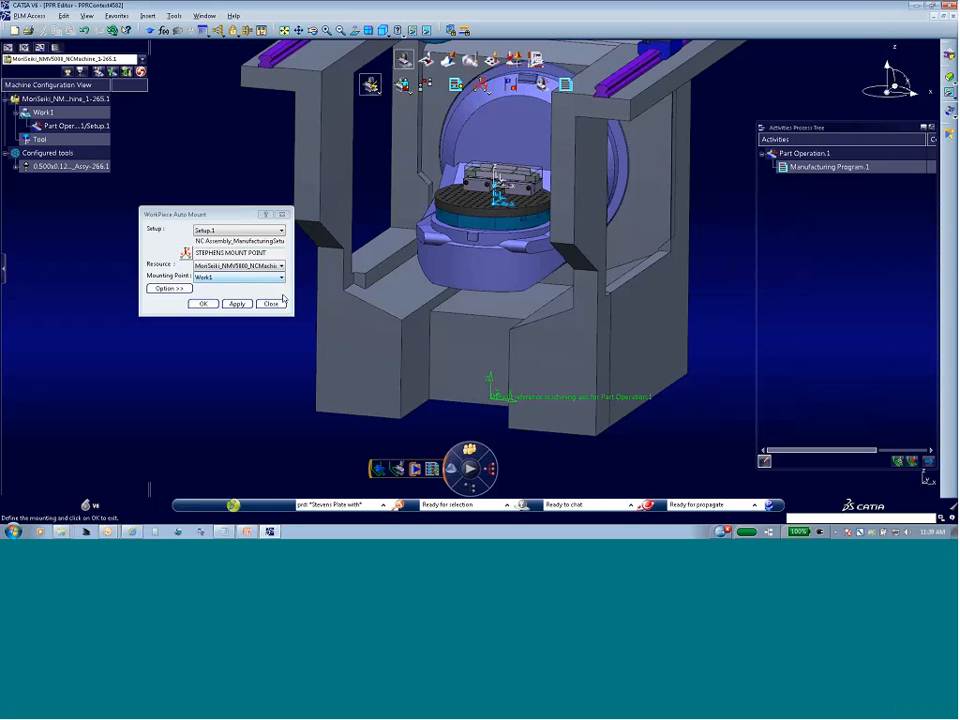
{"action": "left_click", "coordinate": [160, 288]}
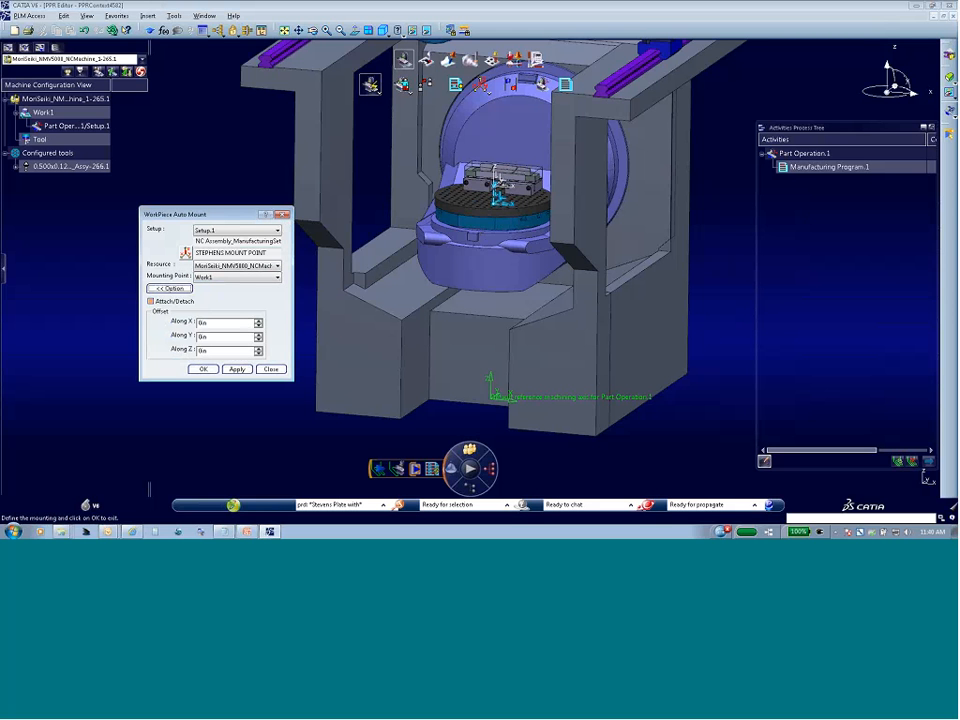
{"action": "left_click", "coordinate": [203, 369]}
Examine how the mounted plate, dovetail fixture and part sit on the machine table from several angles.
{"action": "middle_click_drag", "start_coordinate": [390, 363], "coordinate": [345, 390]}
{"action": "middle_click_drag", "start_coordinate": [374, 345], "coordinate": [418, 345]}
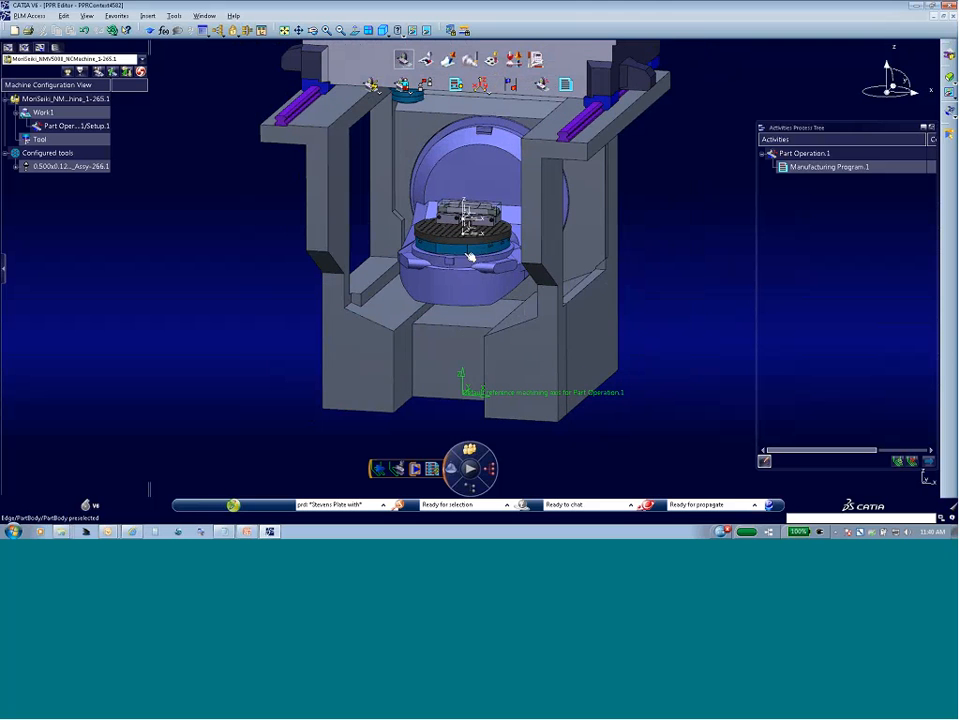
{"action": "middle_click_drag", "start_coordinate": [467, 229], "coordinate": [385, 262]}
{"action": "middle_click_drag", "start_coordinate": [537, 258], "coordinate": [494, 78]}
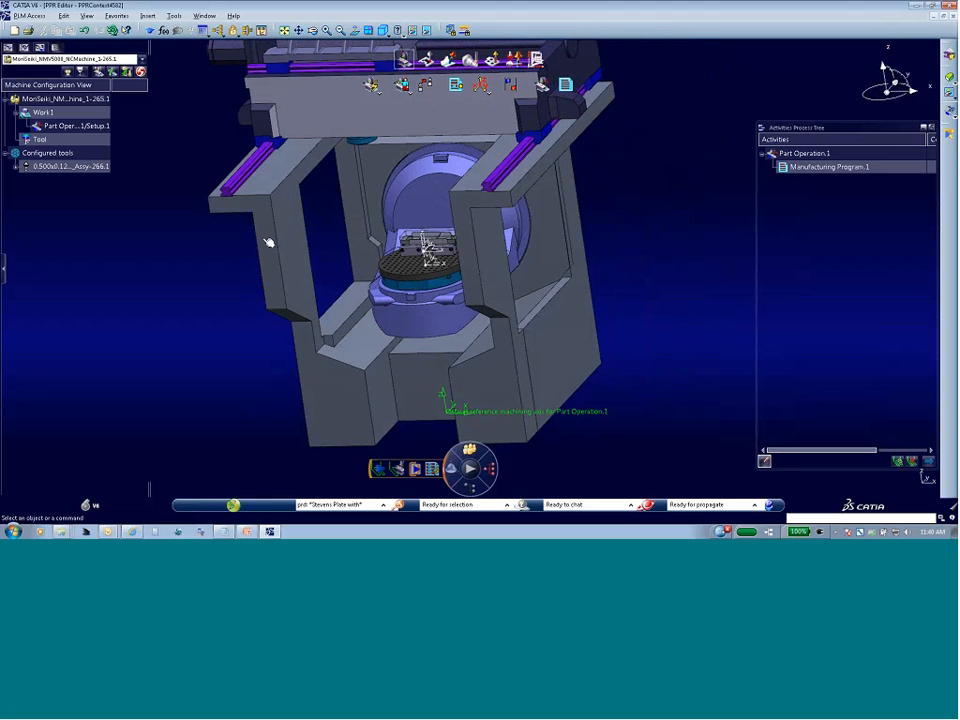
{"action": "middle_click_drag", "start_coordinate": [641, 193], "coordinate": [639, 221]}
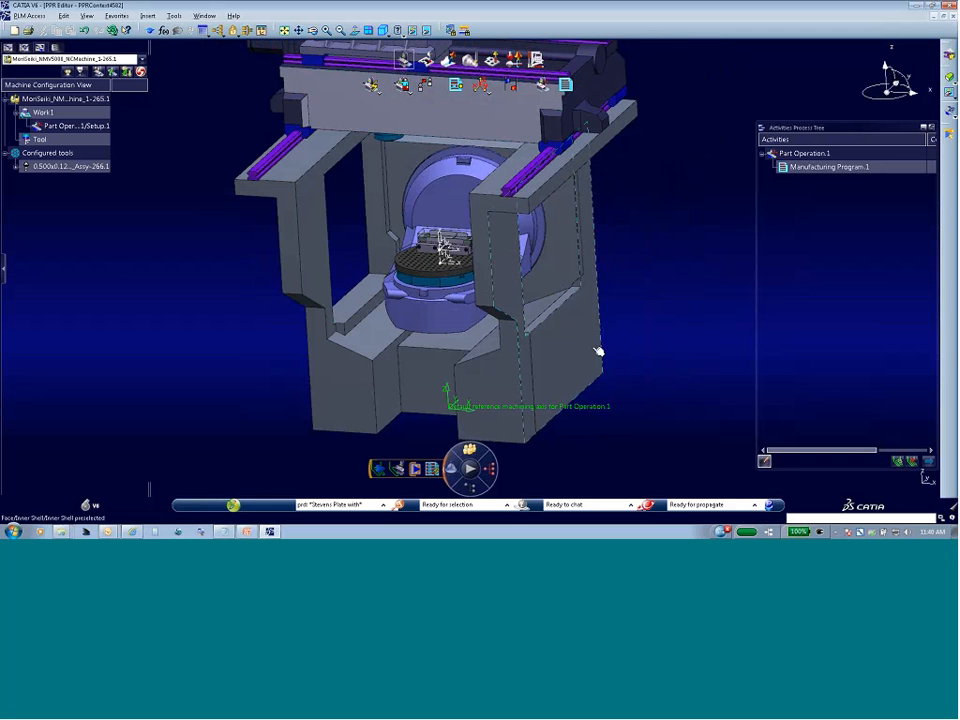
{"action": "middle_click_drag", "start_coordinate": [549, 354], "coordinate": [259, 210]}
{"action": "middle_click_drag", "start_coordinate": [544, 330], "coordinate": [463, 220]}
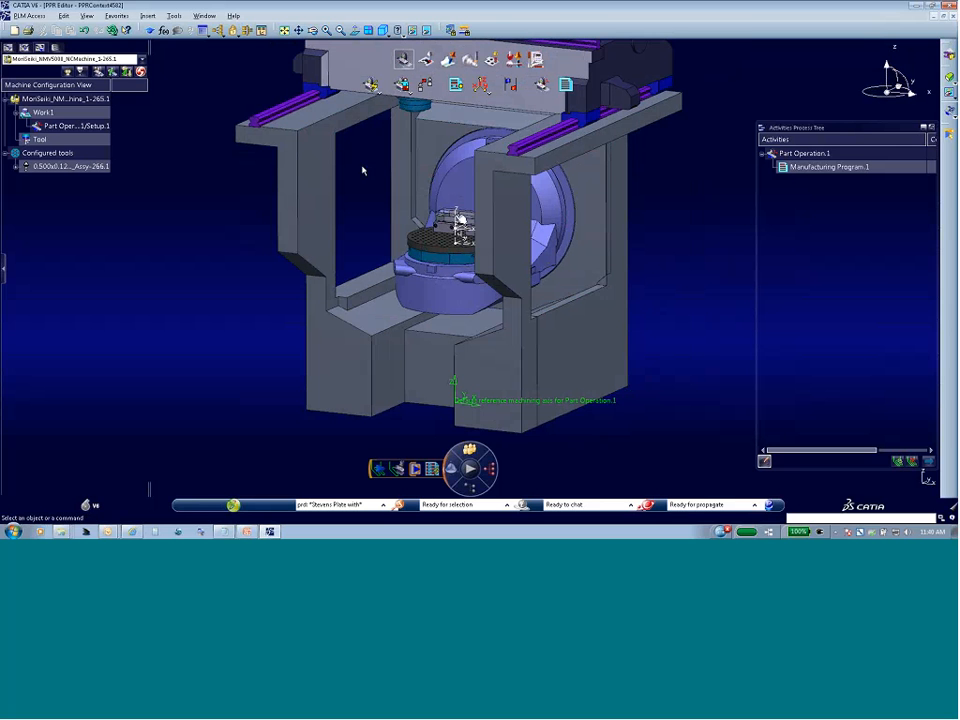
{"action": "middle_click_drag", "start_coordinate": [390, 250], "coordinate": [484, 242]}
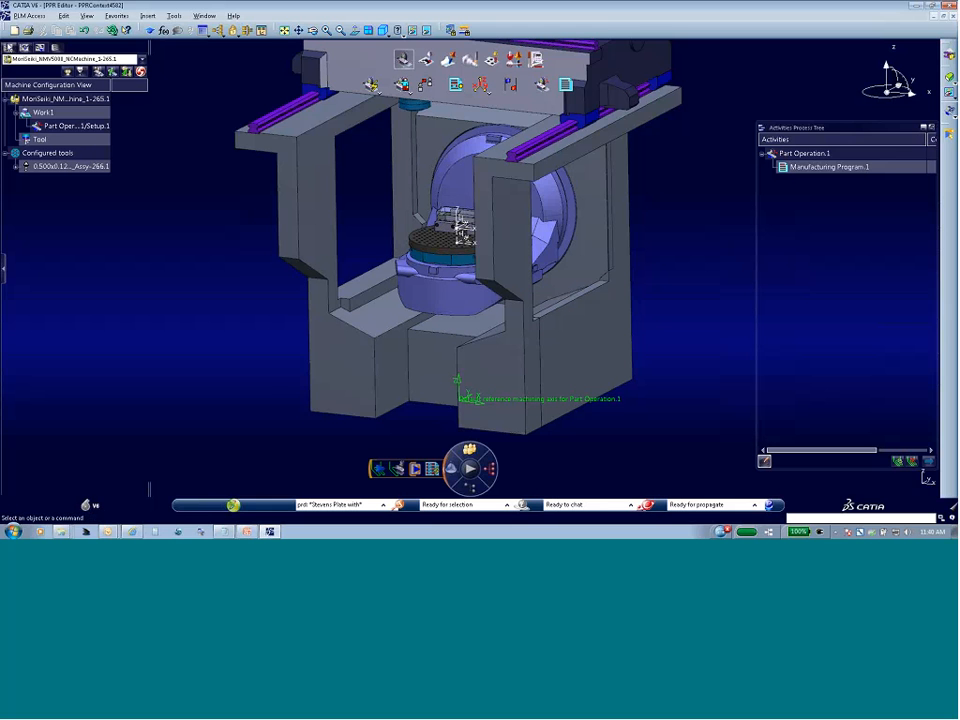
Expand the machining cell in the PPR tree and hide the MoriSeiki NMV5000 machine.
{"action": "left_click", "coordinate": [7, 47]}
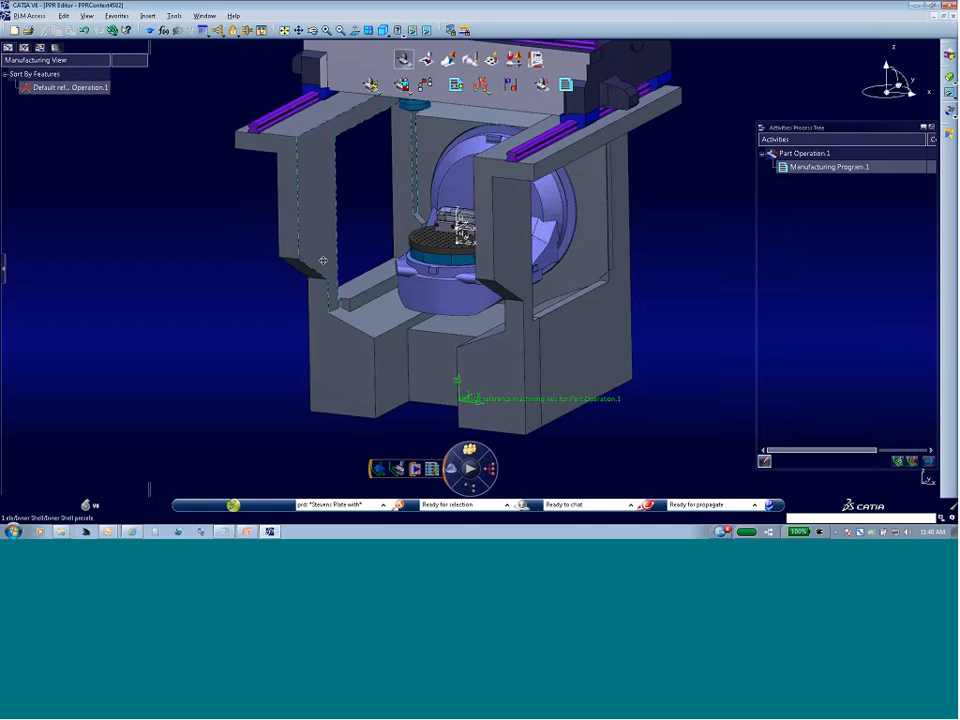
{"action": "left_click", "coordinate": [40, 47]}
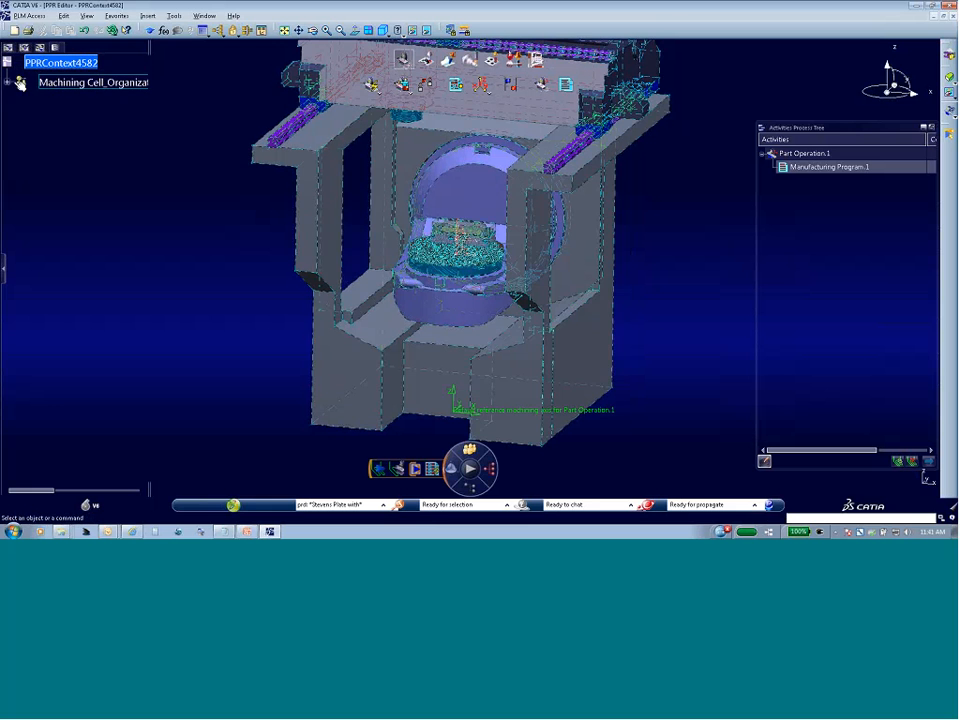
{"action": "left_click", "coordinate": [8, 82]}
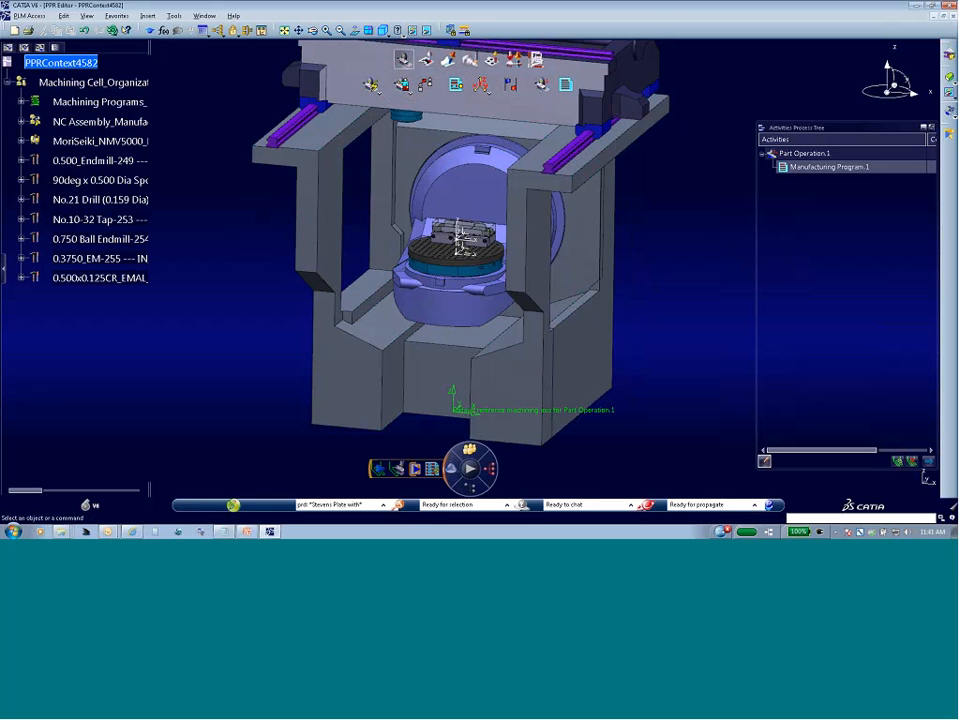
{"action": "right_click", "coordinate": [80, 143]}
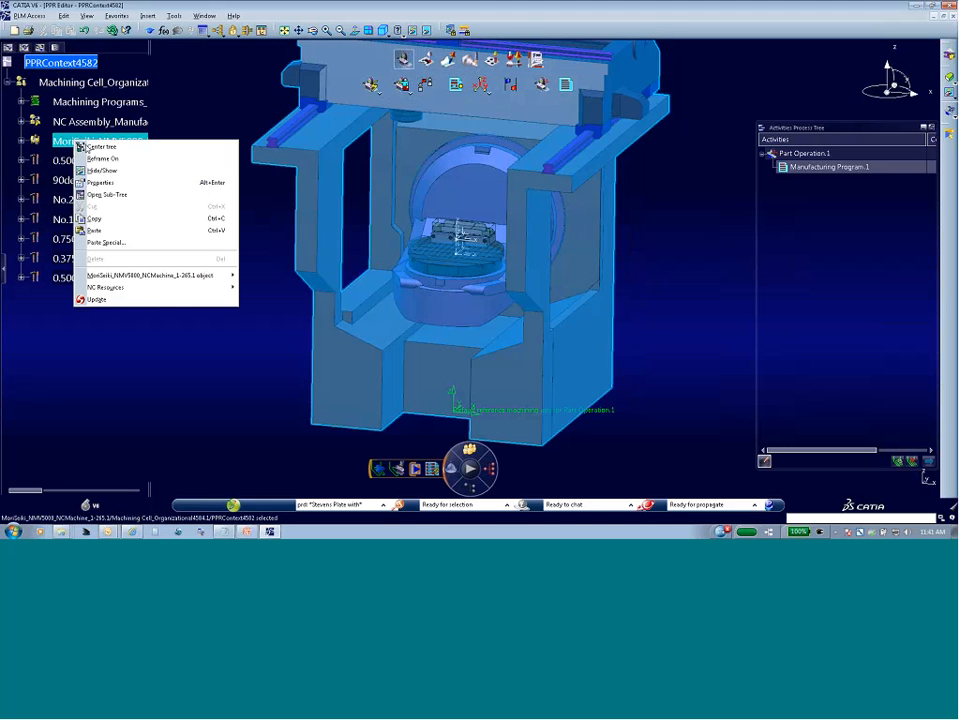
{"action": "left_click", "coordinate": [100, 169]}
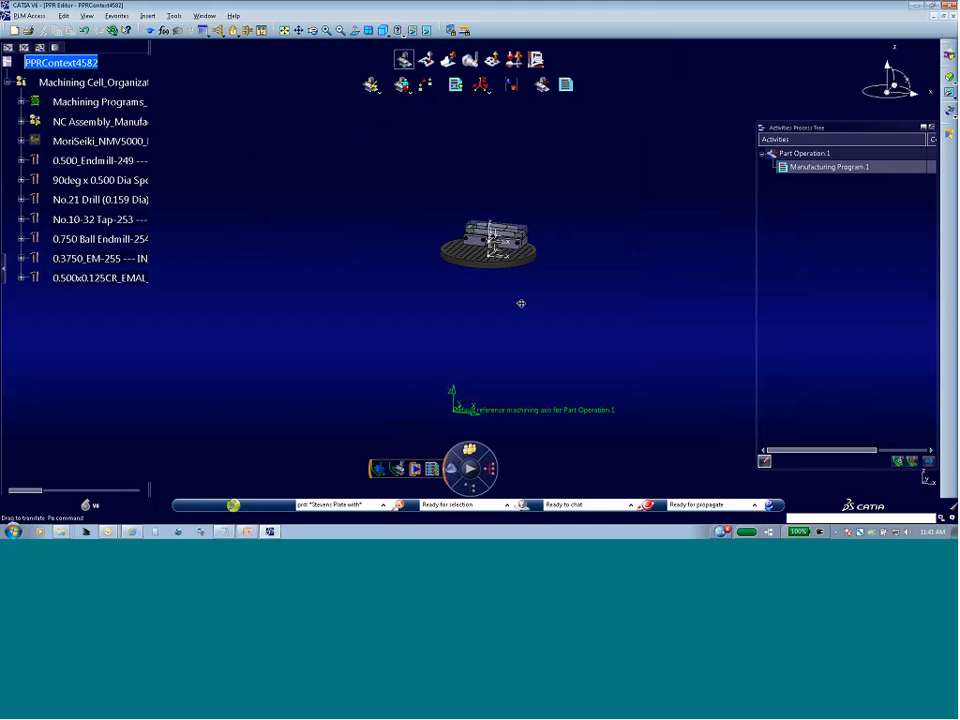
Open Part Operation.1 for editing and pick the sample part body beneath the transparent stock as the design part.
{"action": "scroll", "coordinate": [501, 302], "scroll_direction": "up", "scroll_amount": 5}
{"action": "middle_click_drag", "start_coordinate": [436, 327], "coordinate": [512, 376]}
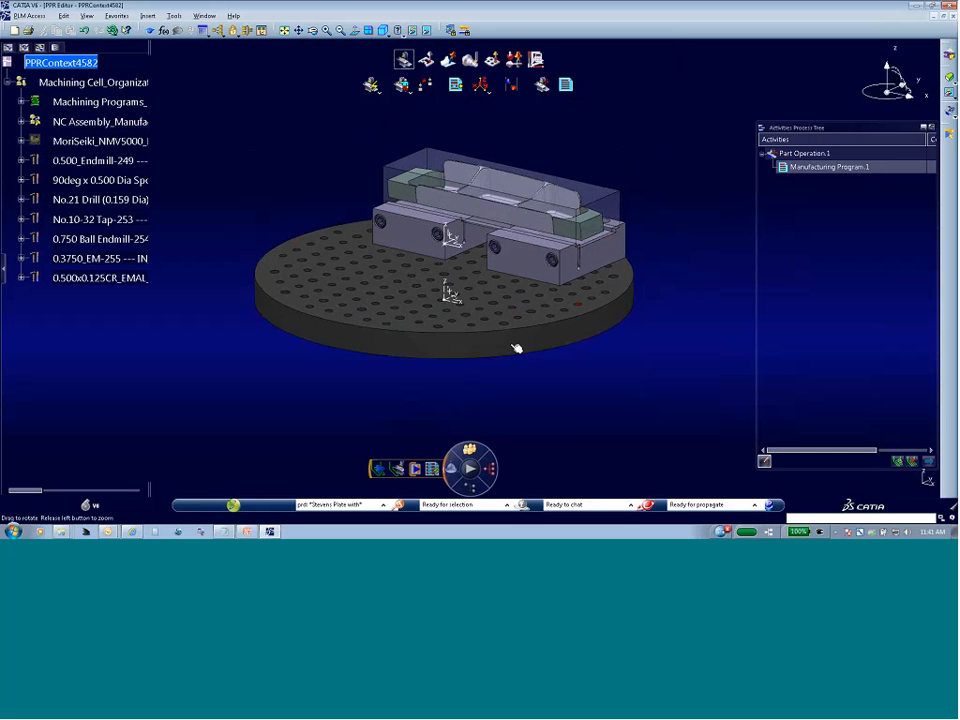
{"action": "left_click", "coordinate": [811, 155]}
{"action": "double_click", "coordinate": [811, 155]}
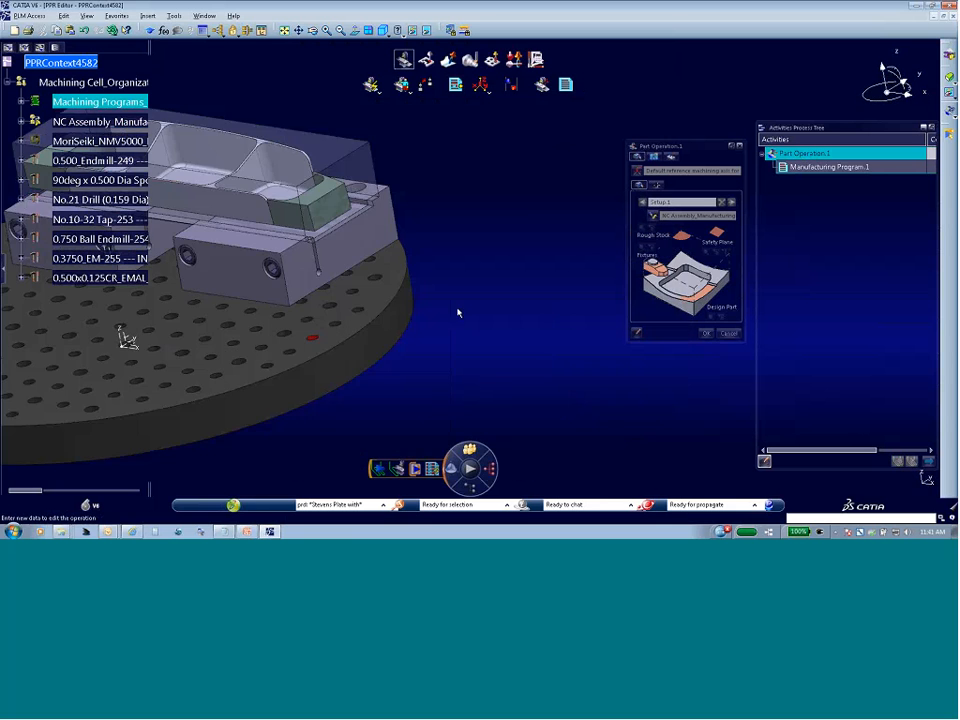
{"action": "left_click", "coordinate": [706, 297]}
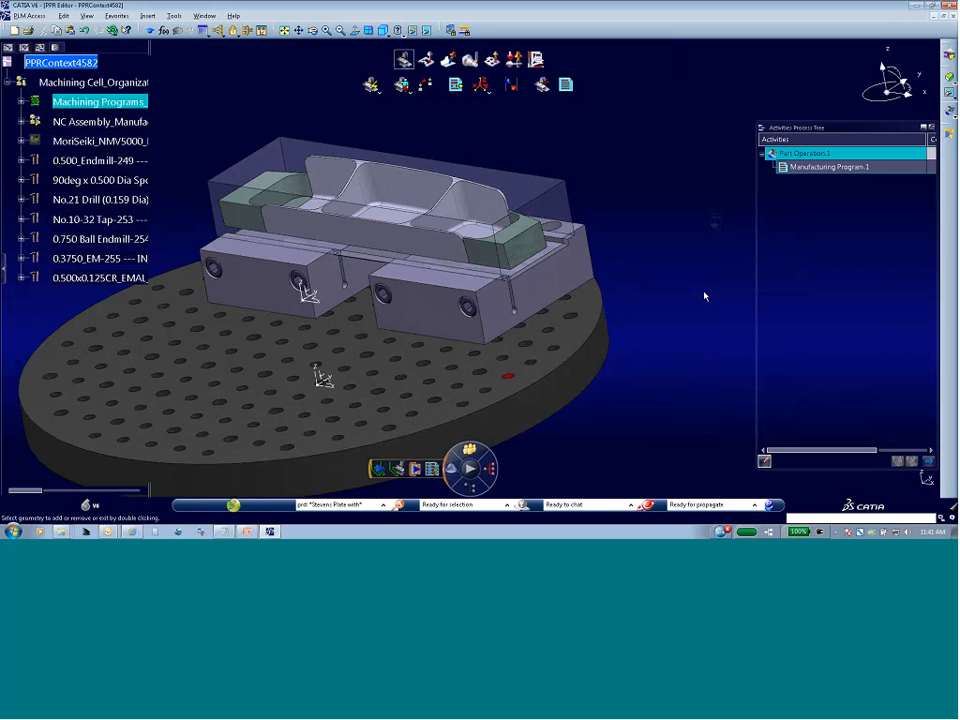
{"action": "mouse_move", "coordinate": [409, 237]}
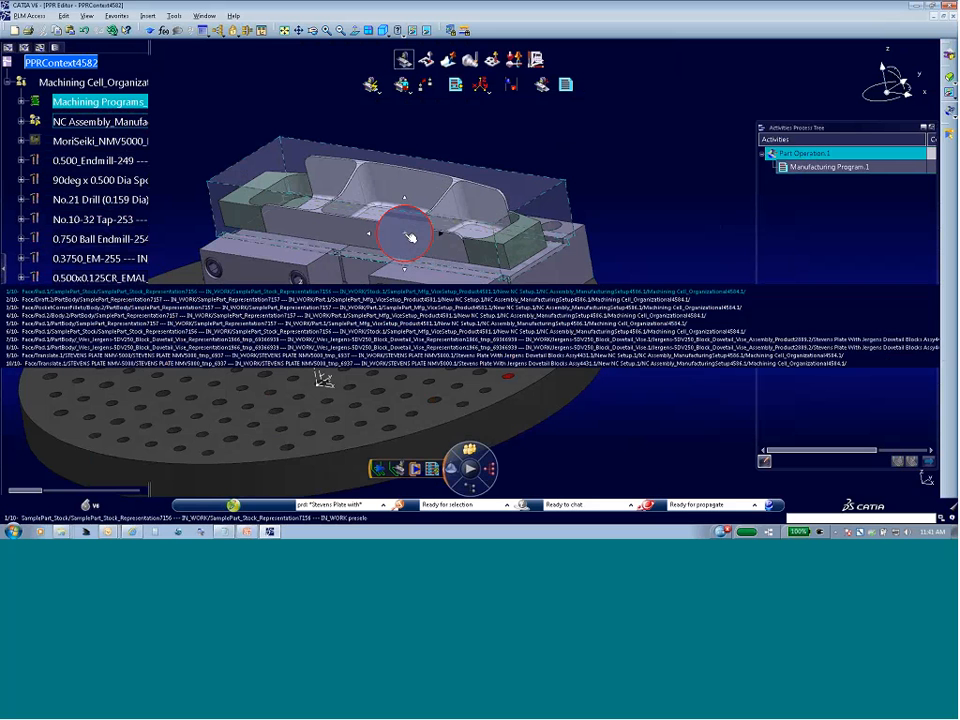
{"action": "key", "text": "Up"}
{"action": "key", "text": "Up"}
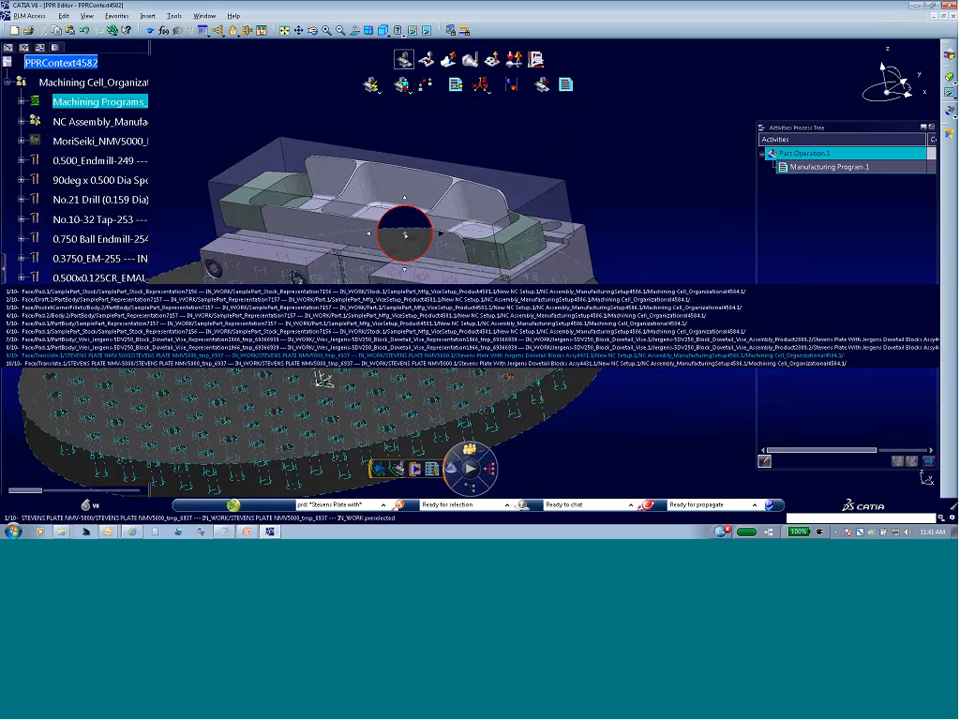
{"action": "key", "text": "Up"}
{"action": "key", "text": "Up"}
{"action": "key", "text": "Up"}
{"action": "key", "text": "Up"}
{"action": "key", "text": "Up"}
{"action": "key", "text": "Up"}
{"action": "key", "text": "Up"}
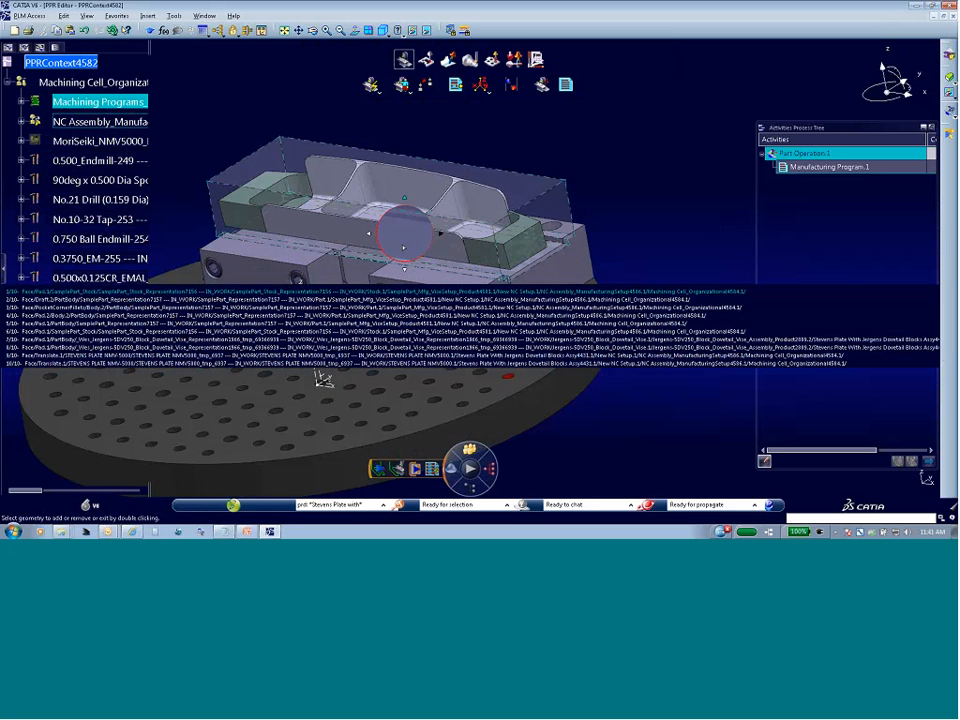
{"action": "left_click", "coordinate": [408, 244]}
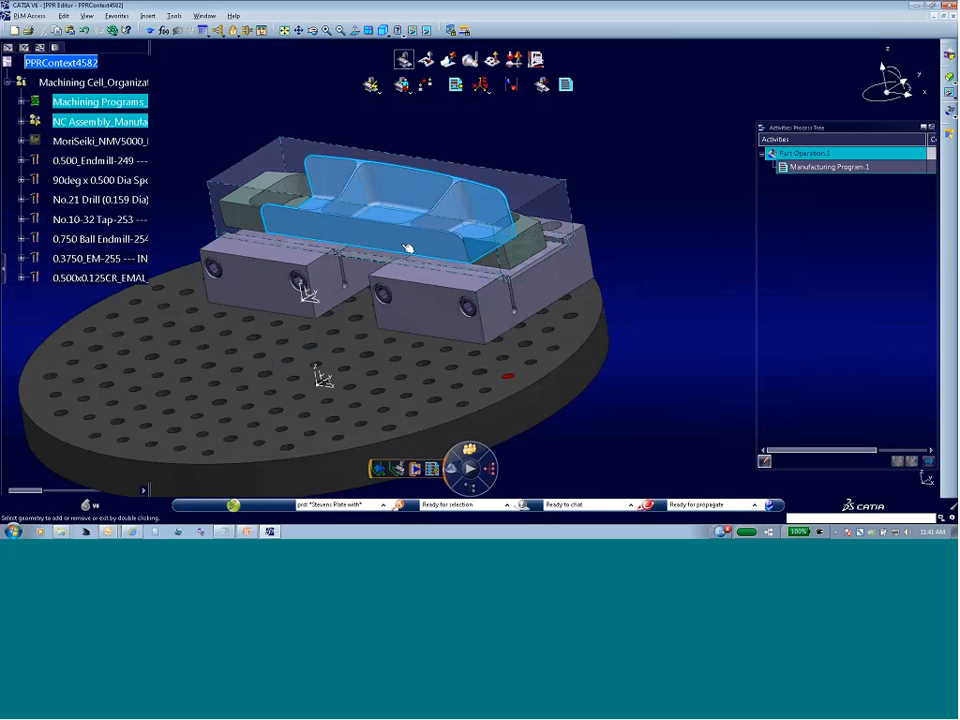
Add the tooling tabs at both ends of the sample part to the design part selection and finish it.
{"action": "key", "text": "Up"}
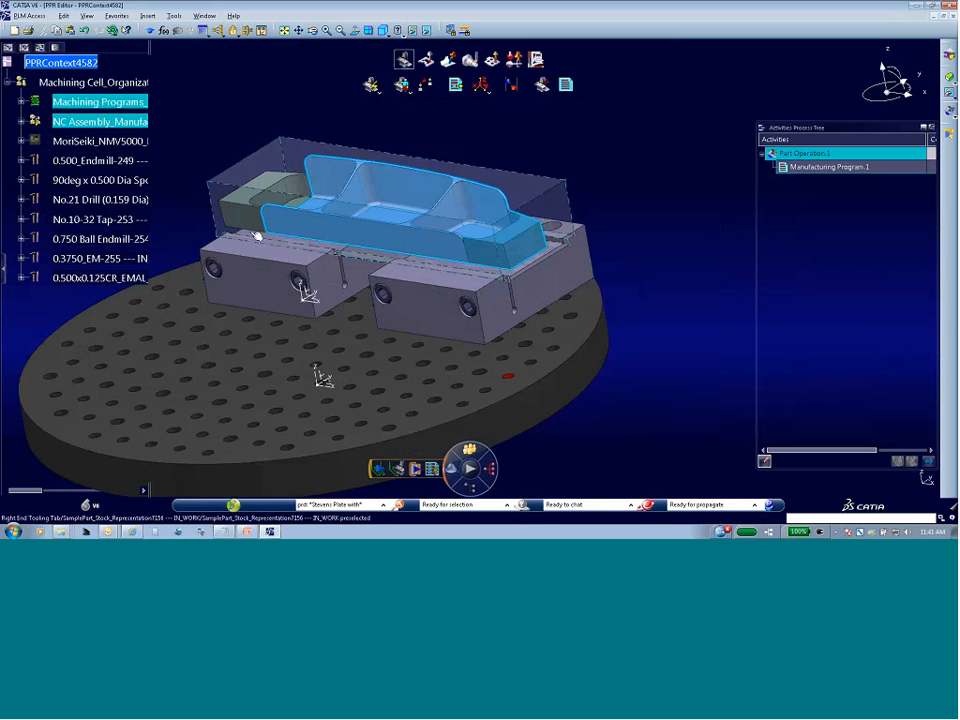
{"action": "key", "text": "Up"}
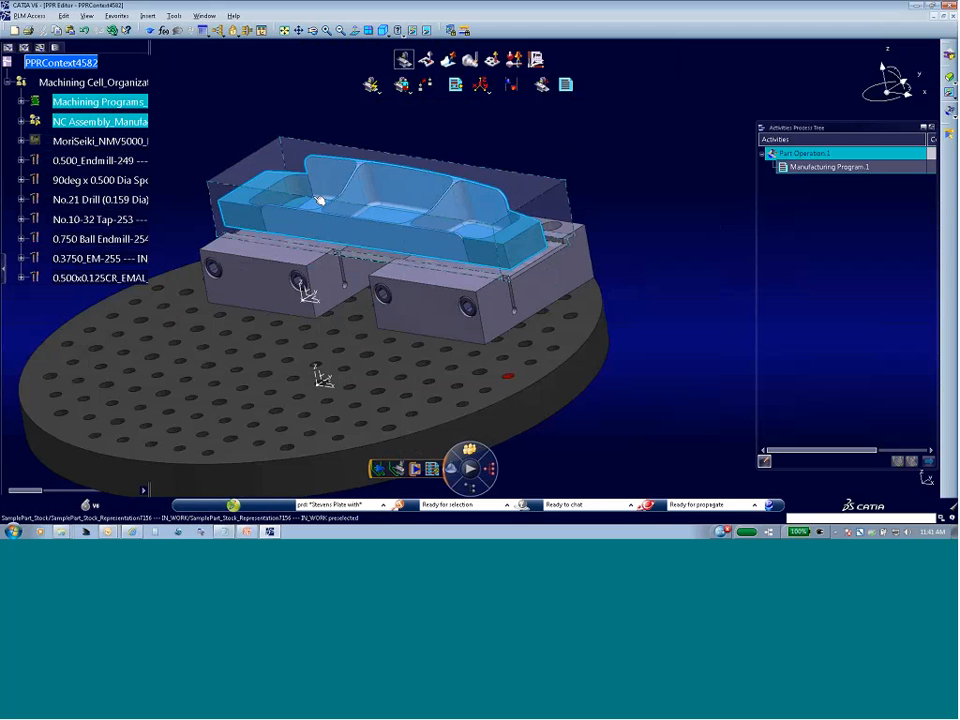
{"action": "double_click", "coordinate": [662, 326]}
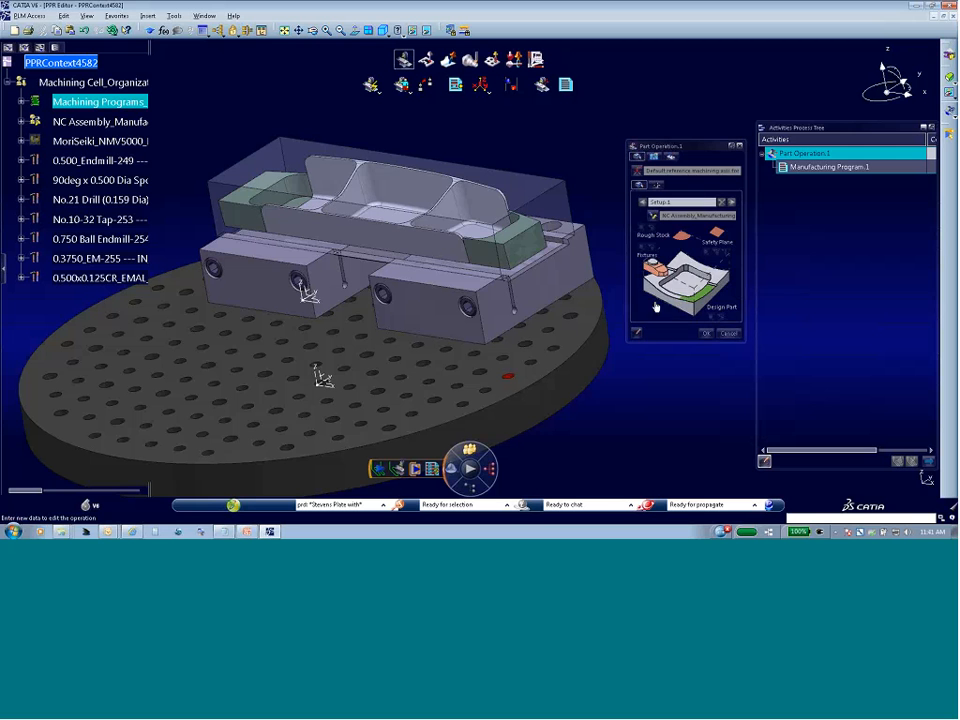
Start the rough stock geometry selection for Part Operation.1.
{"action": "left_click", "coordinate": [684, 237]}
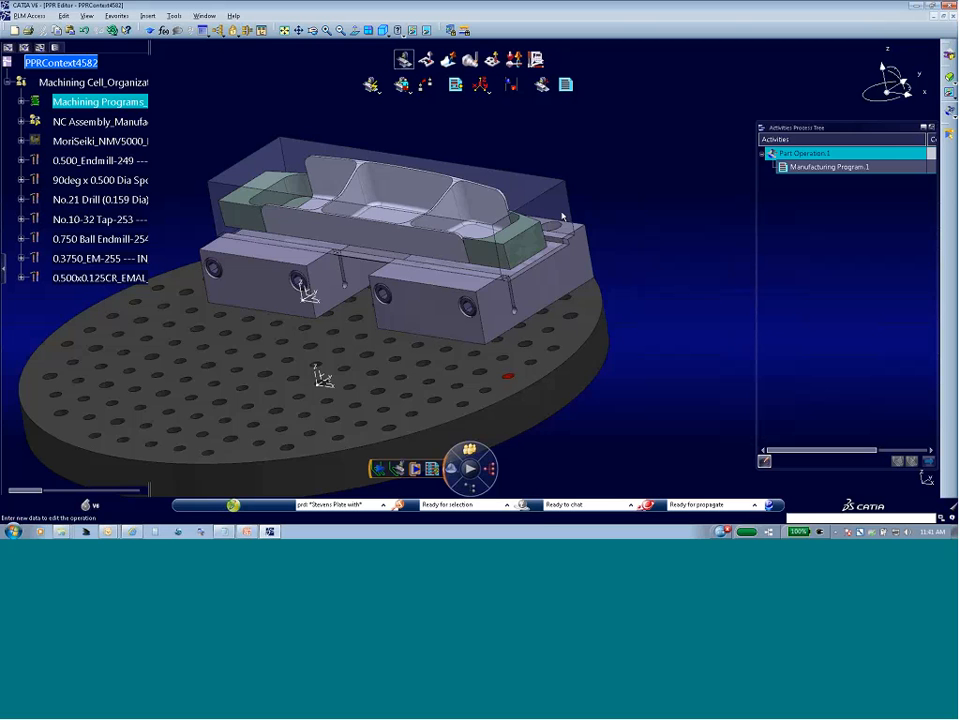
Finish the current geometry selection and assign the two dovetail vise blocks as fixtures of Part Operation.1.
{"action": "double_click", "coordinate": [636, 401]}
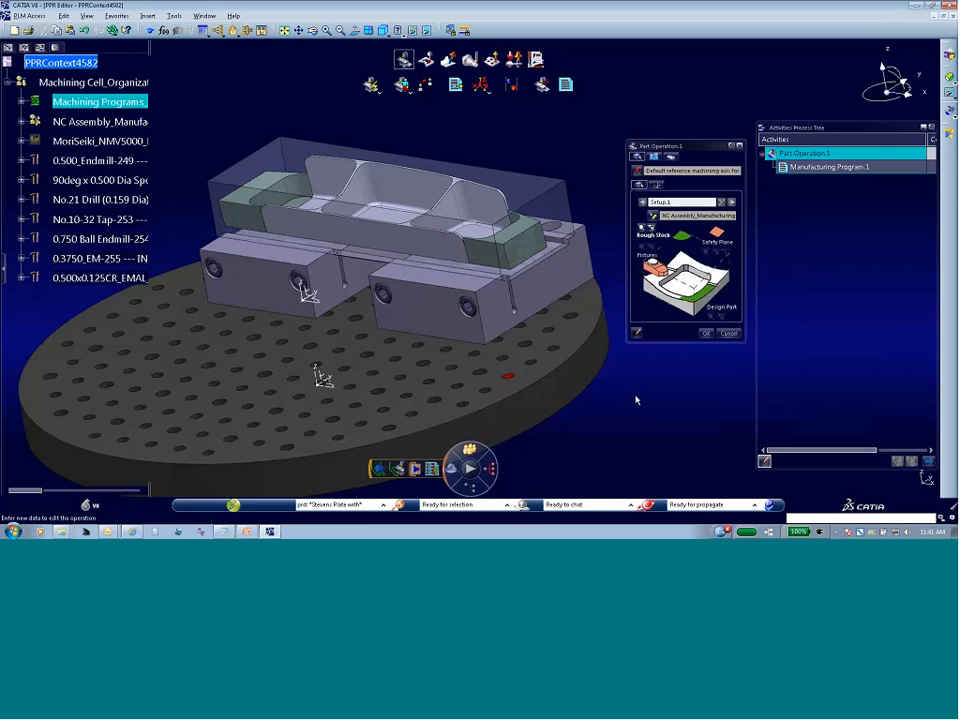
{"action": "left_click", "coordinate": [660, 272]}
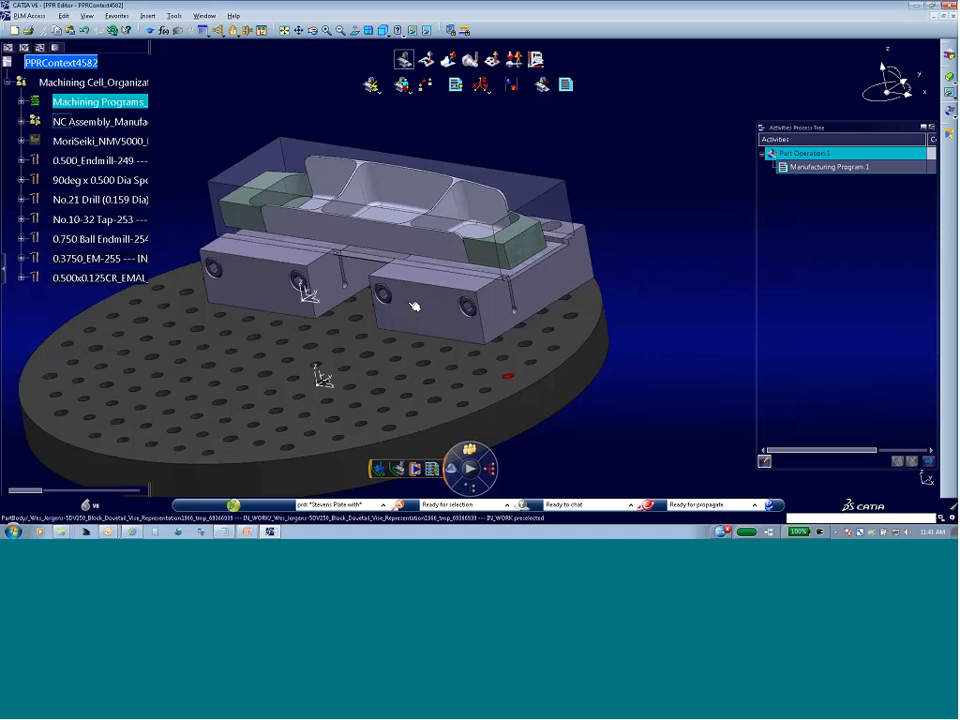
{"action": "left_click", "coordinate": [411, 306]}
{"action": "left_click", "coordinate": [261, 296]}
{"action": "double_click", "coordinate": [678, 423]}
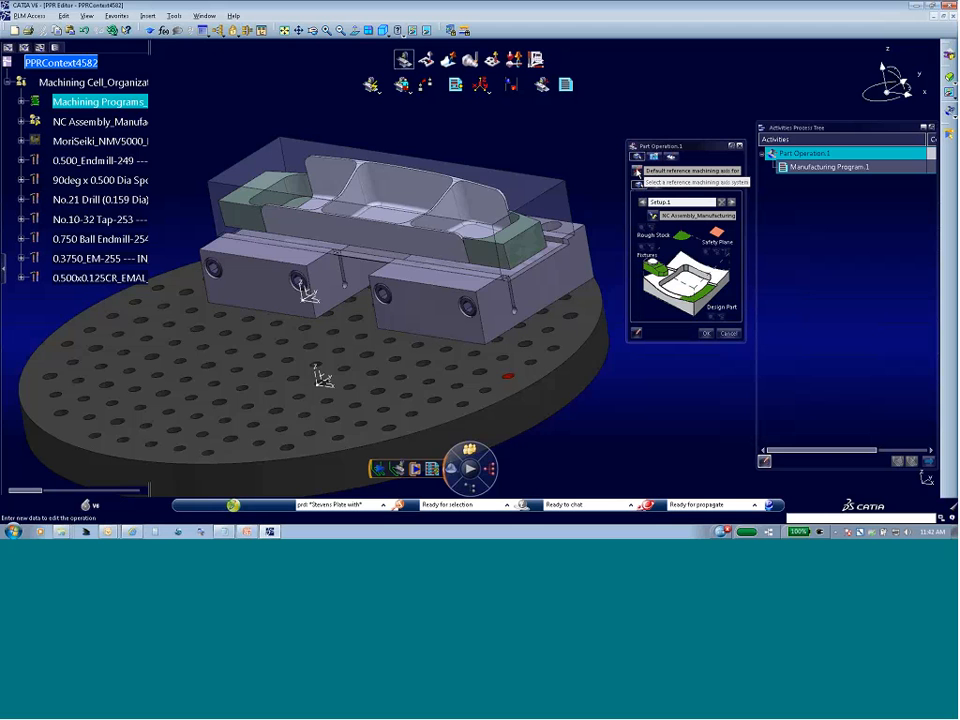
Set the part operation's reference machining axis to the Machine Zero Axis of the Stevens plate.
{"action": "left_click", "coordinate": [639, 186]}
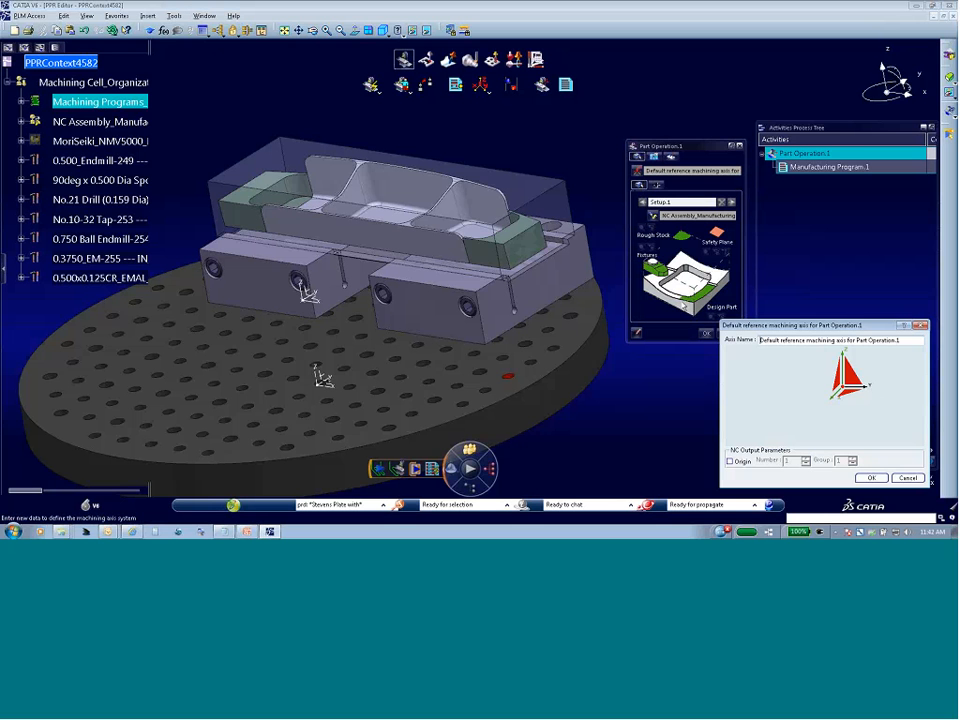
{"action": "left_click", "coordinate": [846, 378]}
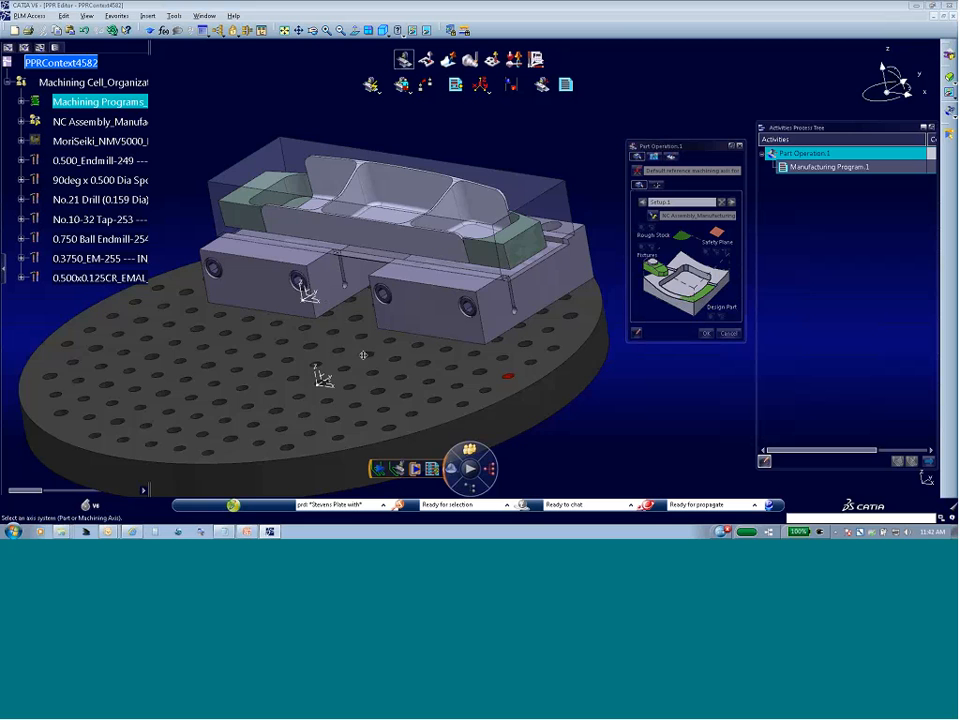
{"action": "middle_click_drag", "start_coordinate": [363, 356], "coordinate": [456, 257]}
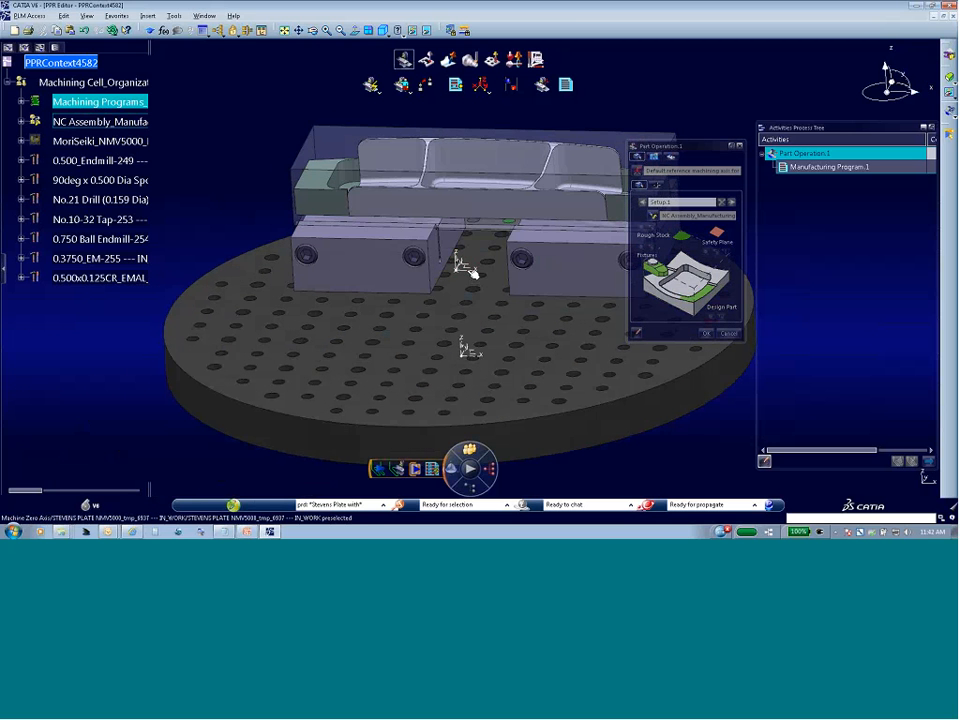
{"action": "left_click", "coordinate": [464, 268]}
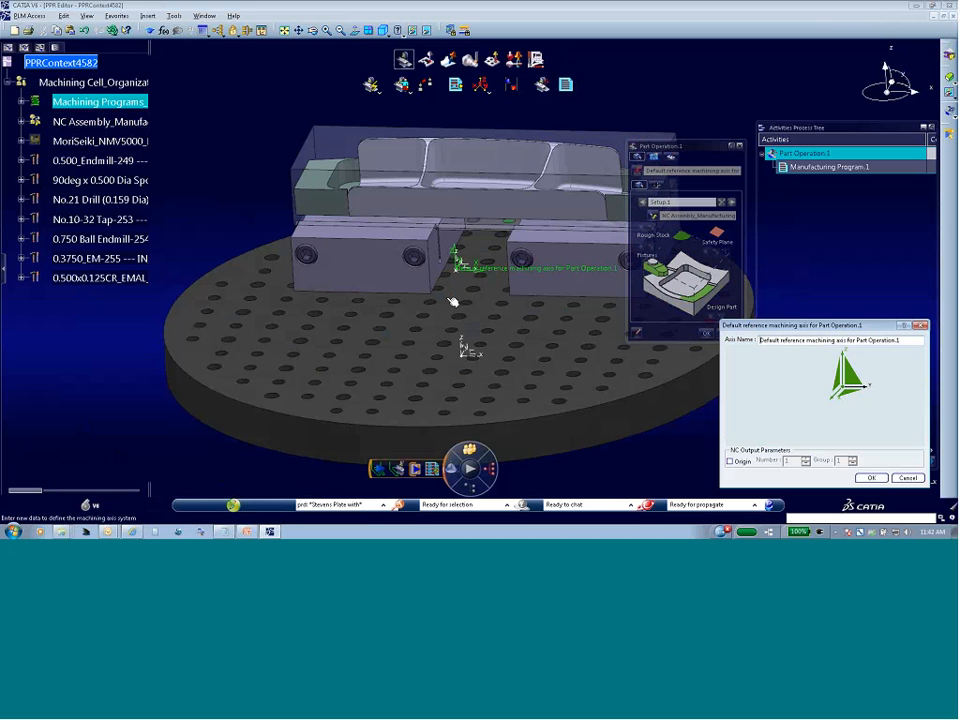
Name the reference machining axis G59 and accept the axis and part operation definitions.
{"action": "middle_click_drag", "start_coordinate": [514, 343], "coordinate": [460, 360]}
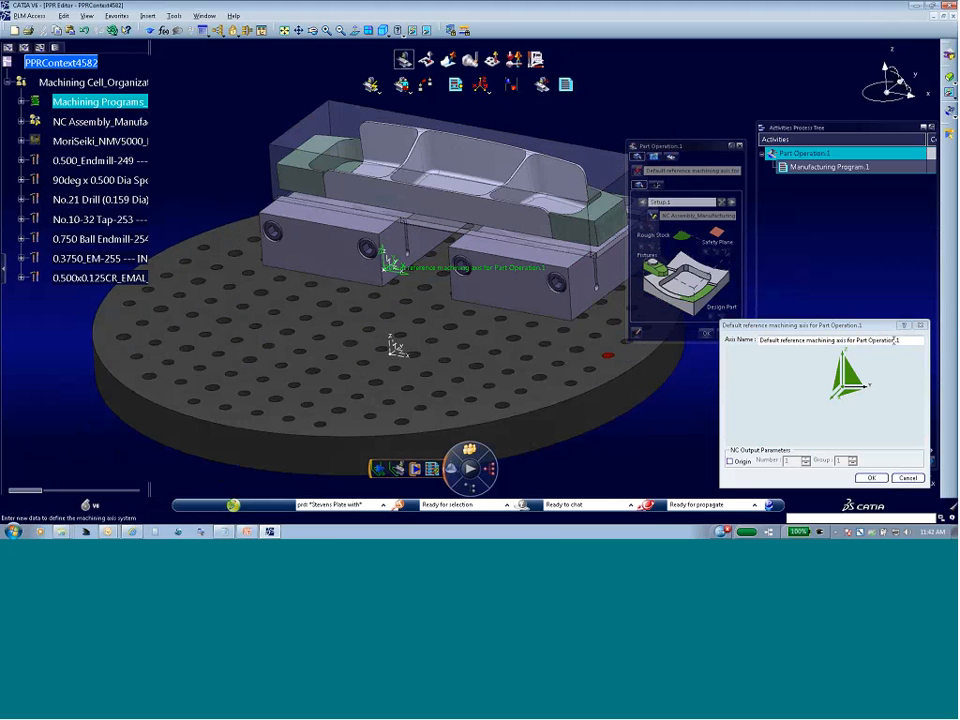
{"action": "left_click_drag", "start_coordinate": [895, 341], "coordinate": [762, 341]}
{"action": "type", "text": "G59"}
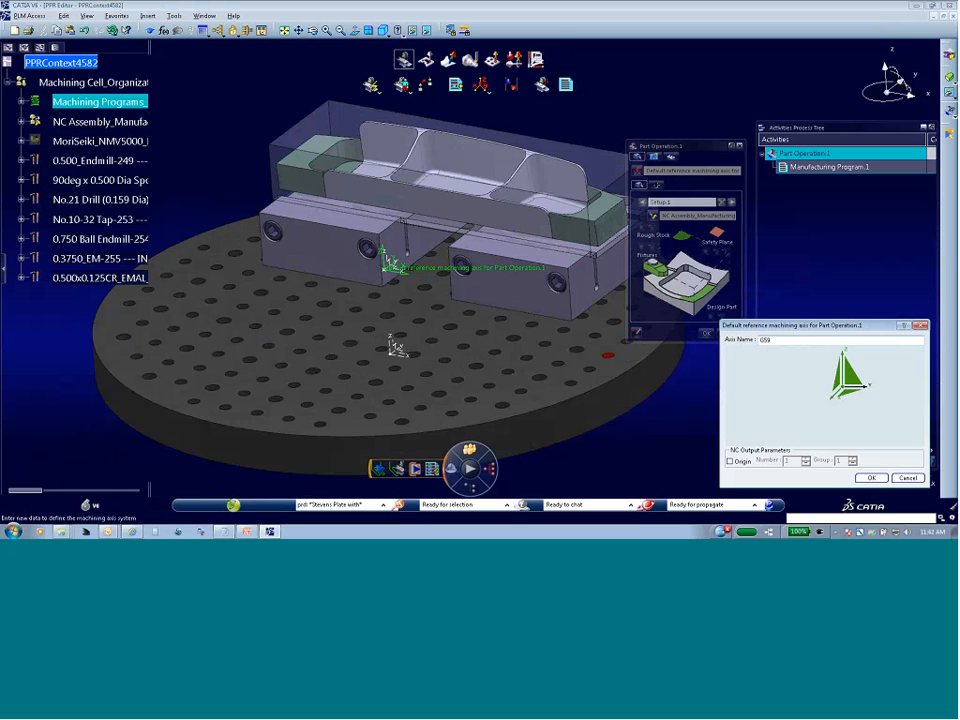
{"action": "left_click", "coordinate": [872, 478]}
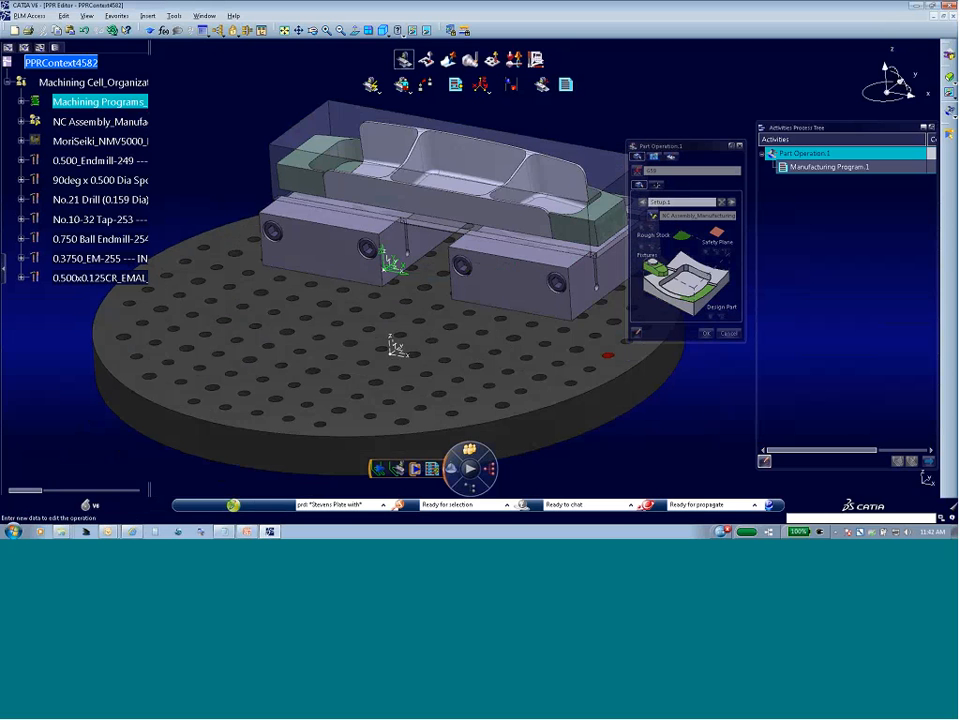
{"action": "left_click", "coordinate": [705, 333]}
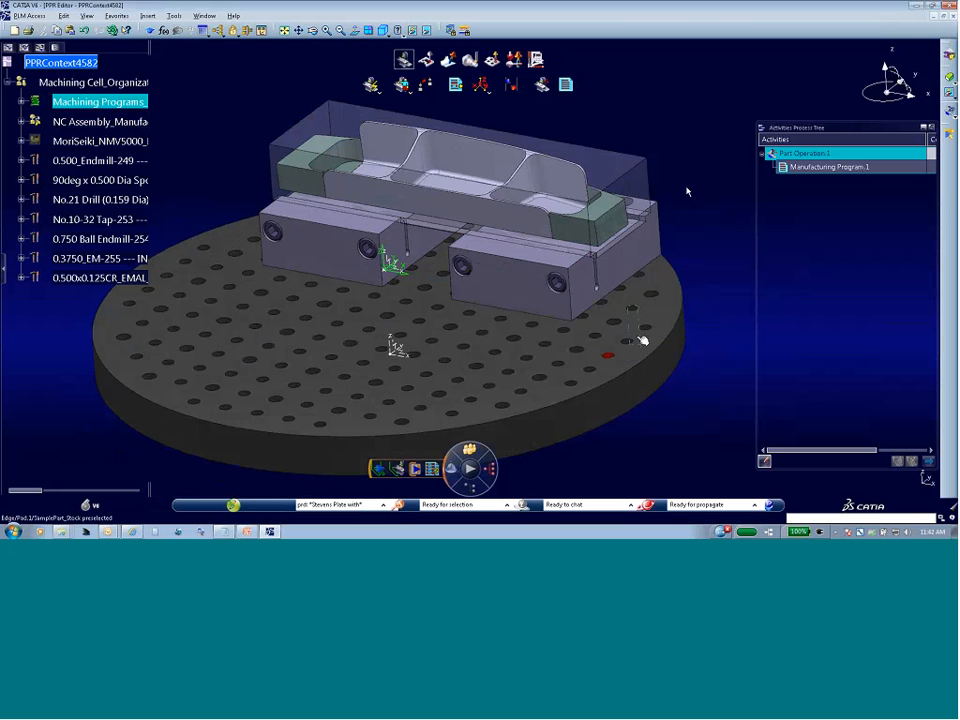
Insert a Roughing operation under Manufacturing Program.1.
{"action": "middle_click_drag", "start_coordinate": [625, 356], "coordinate": [642, 381]}
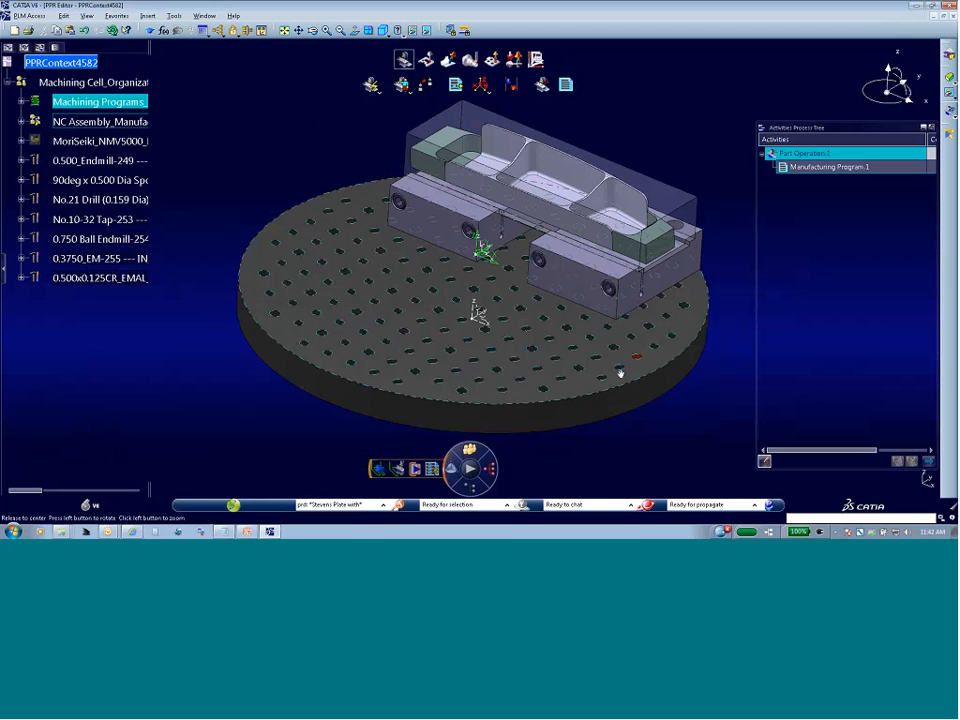
{"action": "middle_click_drag", "start_coordinate": [621, 373], "coordinate": [608, 354]}
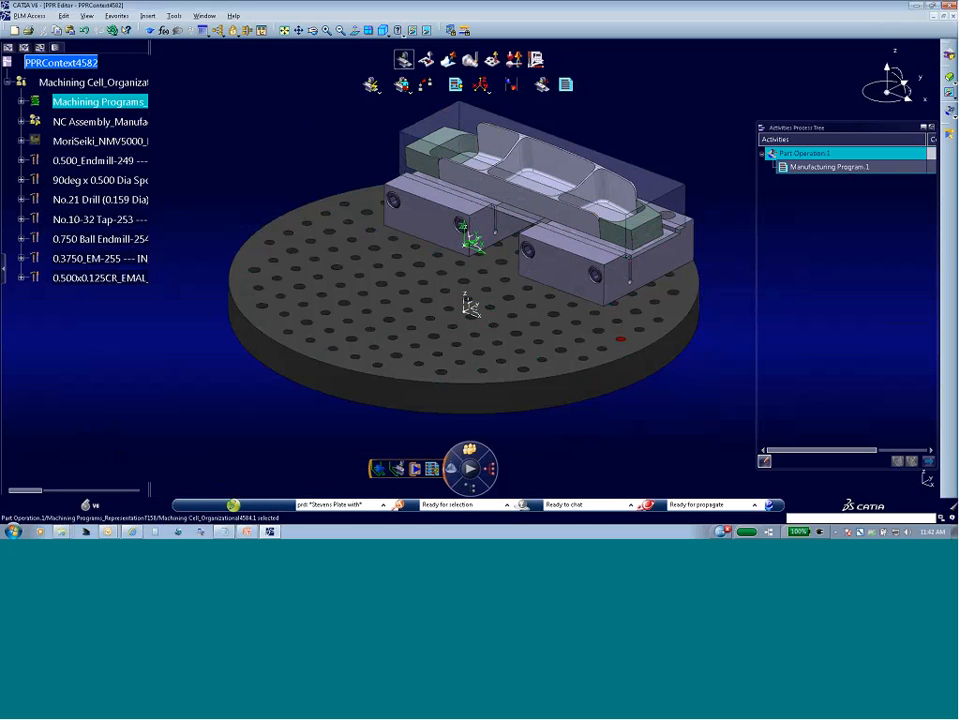
{"action": "middle_click_drag", "start_coordinate": [712, 288], "coordinate": [678, 300]}
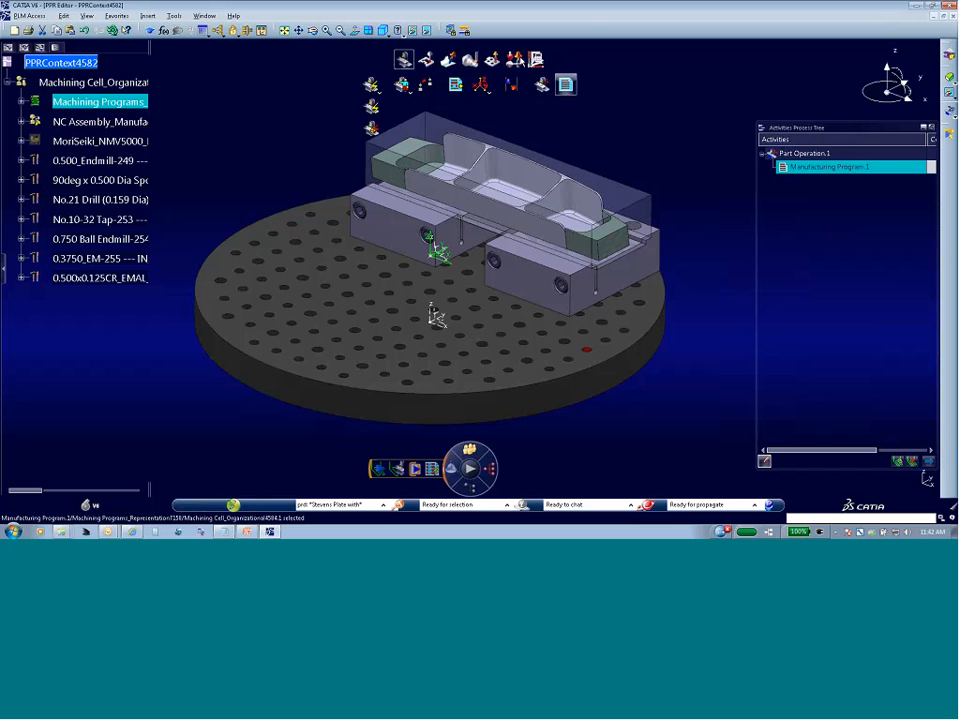
{"action": "left_click", "coordinate": [402, 87]}
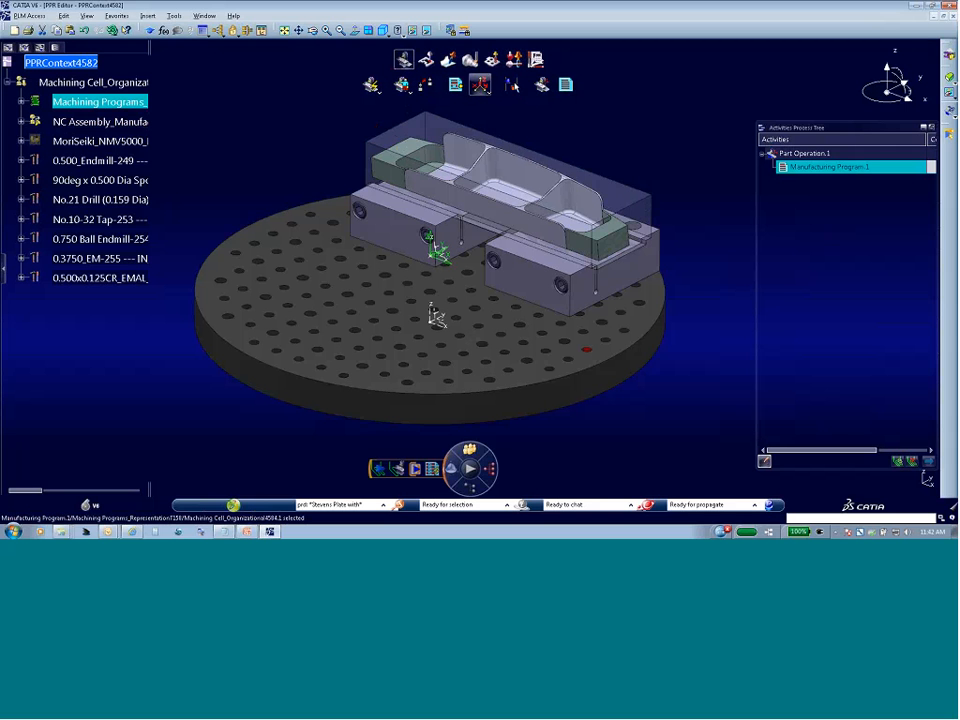
{"action": "left_click", "coordinate": [469, 59]}
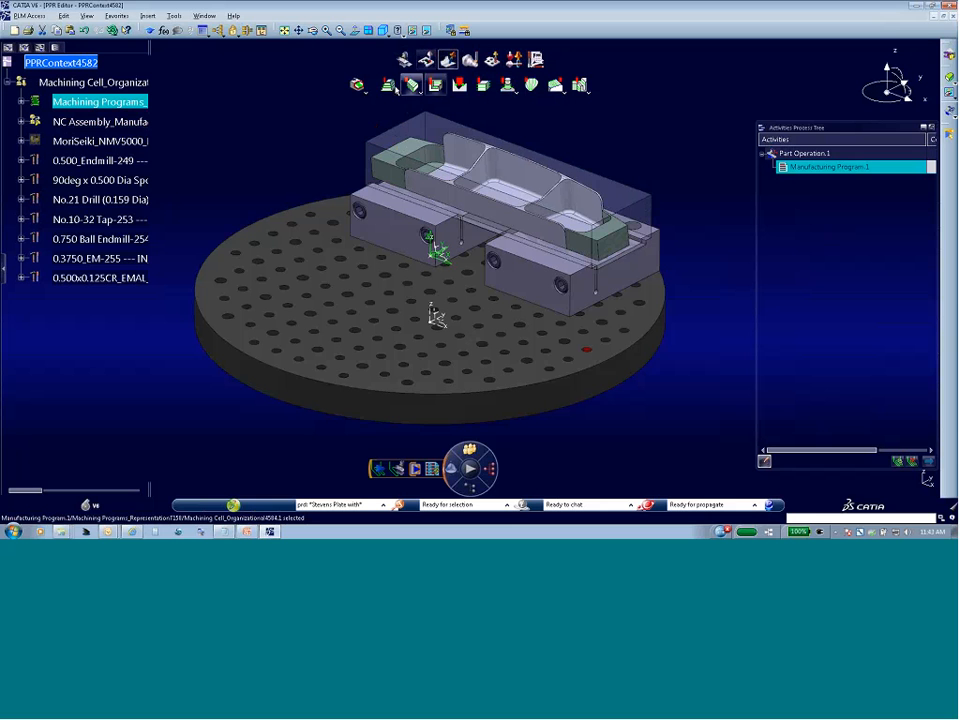
{"action": "left_click", "coordinate": [395, 91]}
{"action": "left_click", "coordinate": [419, 92]}
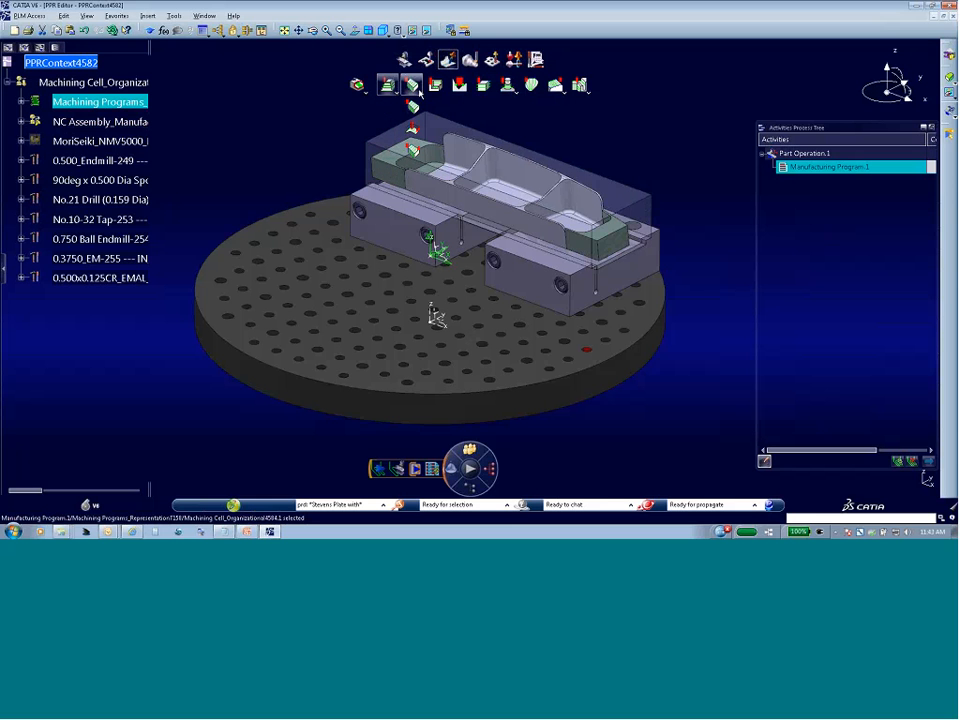
{"action": "left_click", "coordinate": [585, 91]}
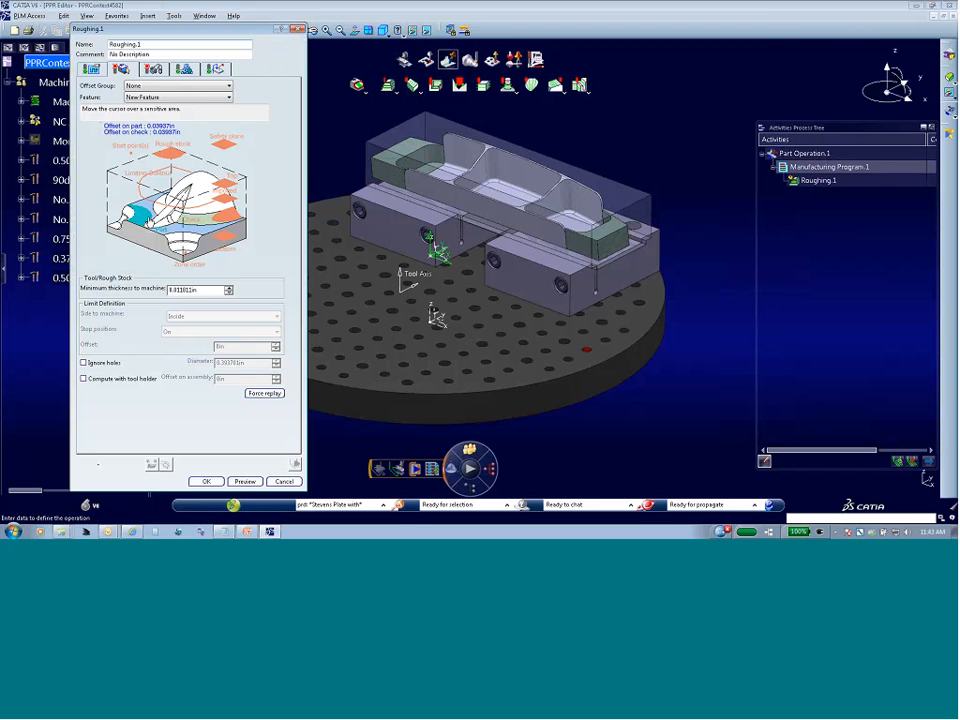
Define the roughing operation's part geometry and select its bottom limiting element on the vise block.
{"action": "right_click", "coordinate": [142, 216]}
{"action": "left_click", "coordinate": [175, 234]}
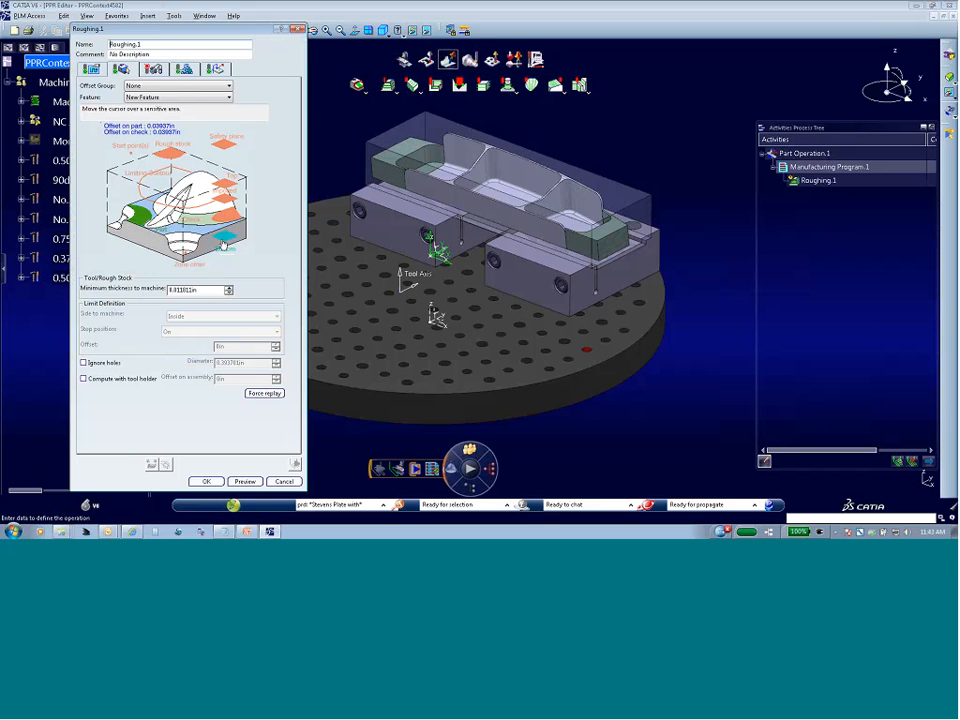
{"action": "left_click", "coordinate": [530, 260]}
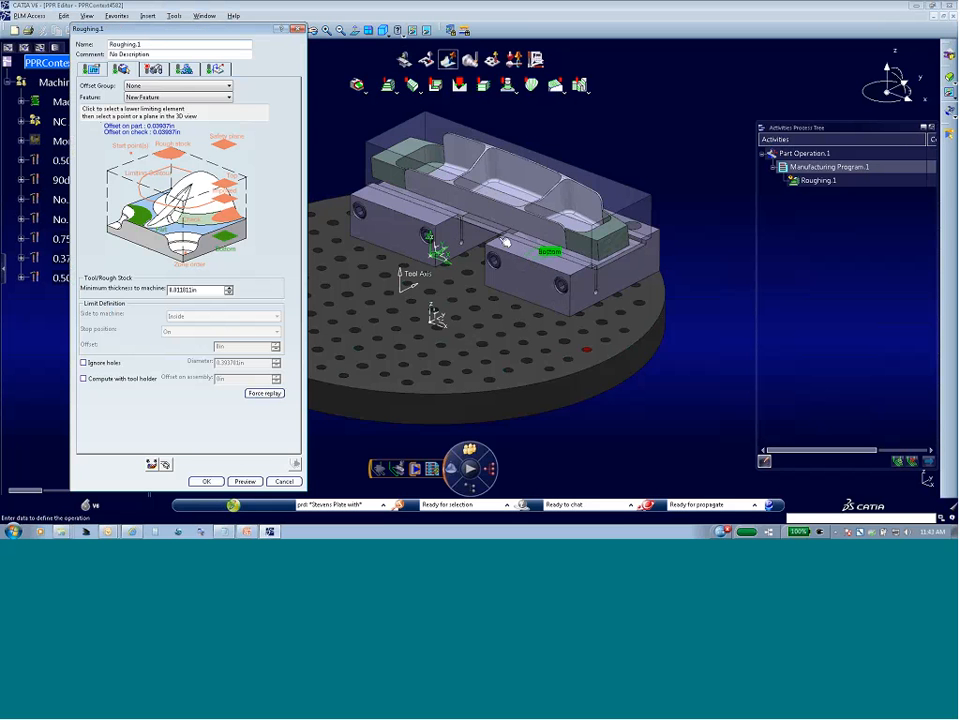
Set the bottom element's offset to 0.03 in and edit the roughing operation's offset on part.
{"action": "right_click", "coordinate": [244, 249]}
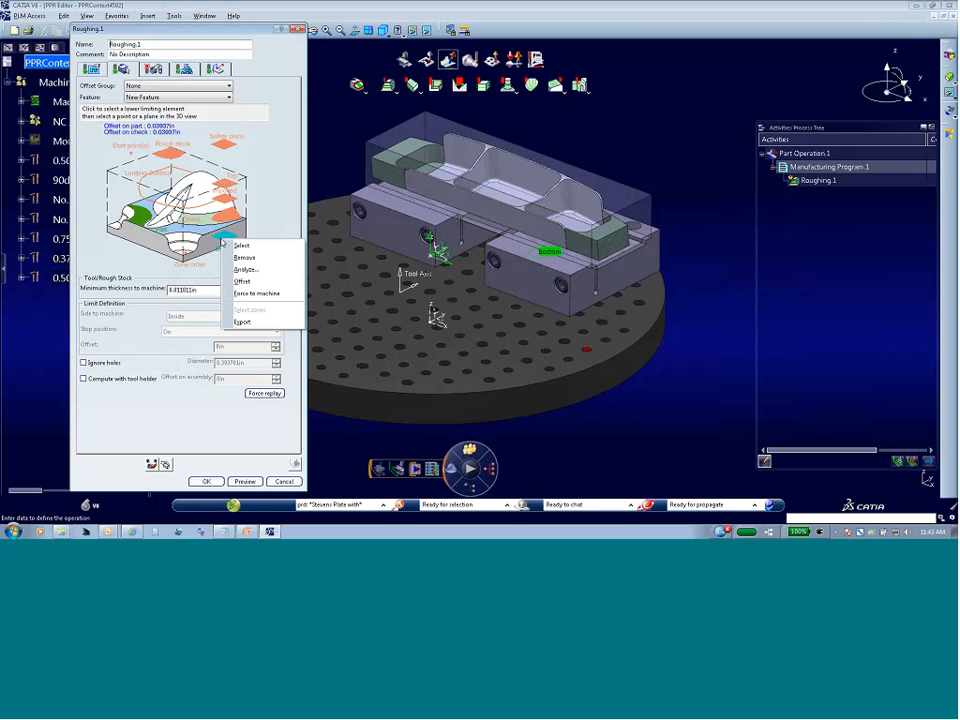
{"action": "left_click", "coordinate": [252, 283]}
{"action": "key", "text": "BackSpace"}
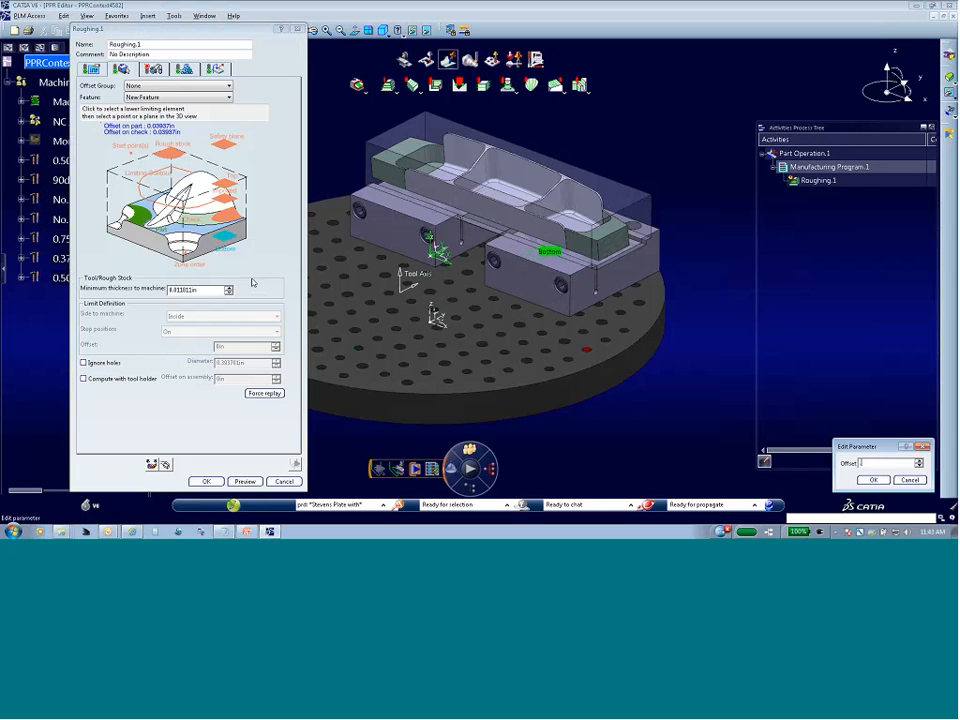
{"action": "type", "text": "0.03in"}
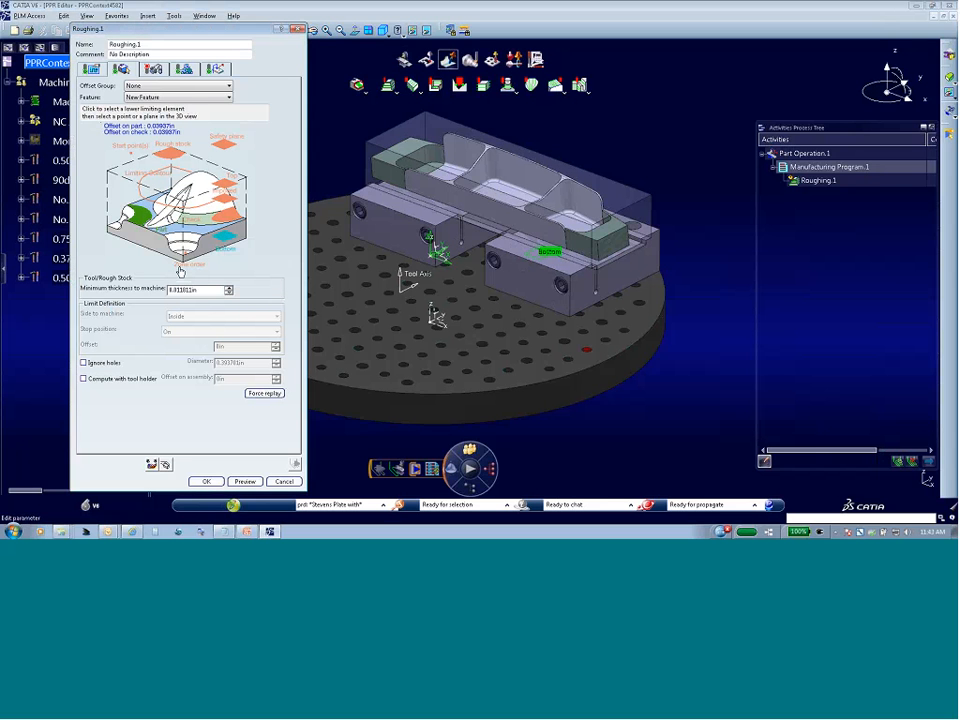
{"action": "left_click", "coordinate": [873, 480]}
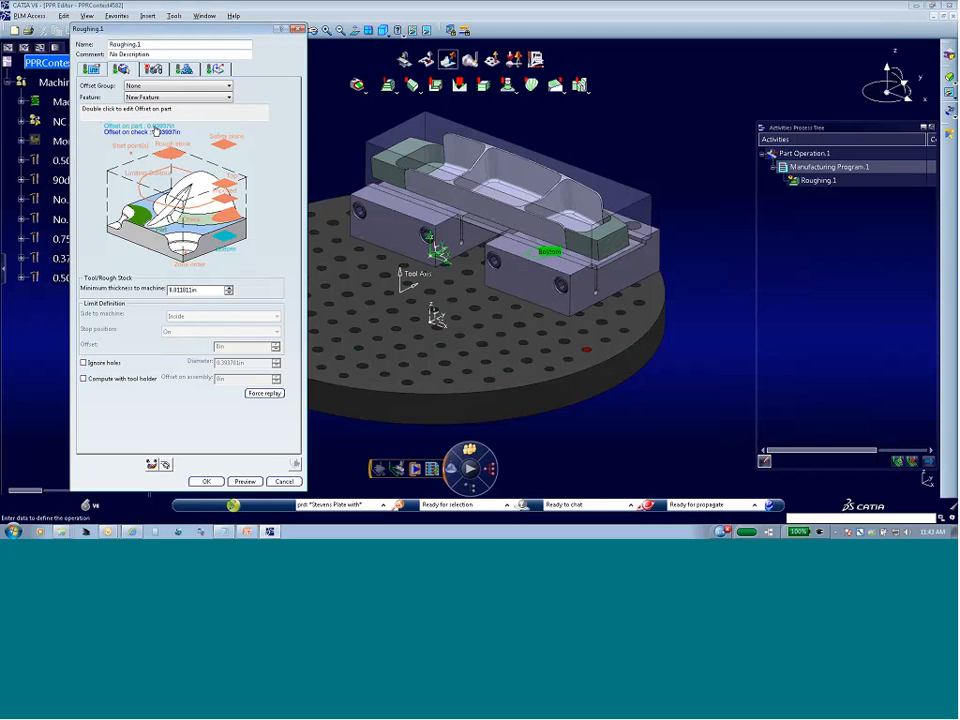
{"action": "double_click", "coordinate": [156, 131]}
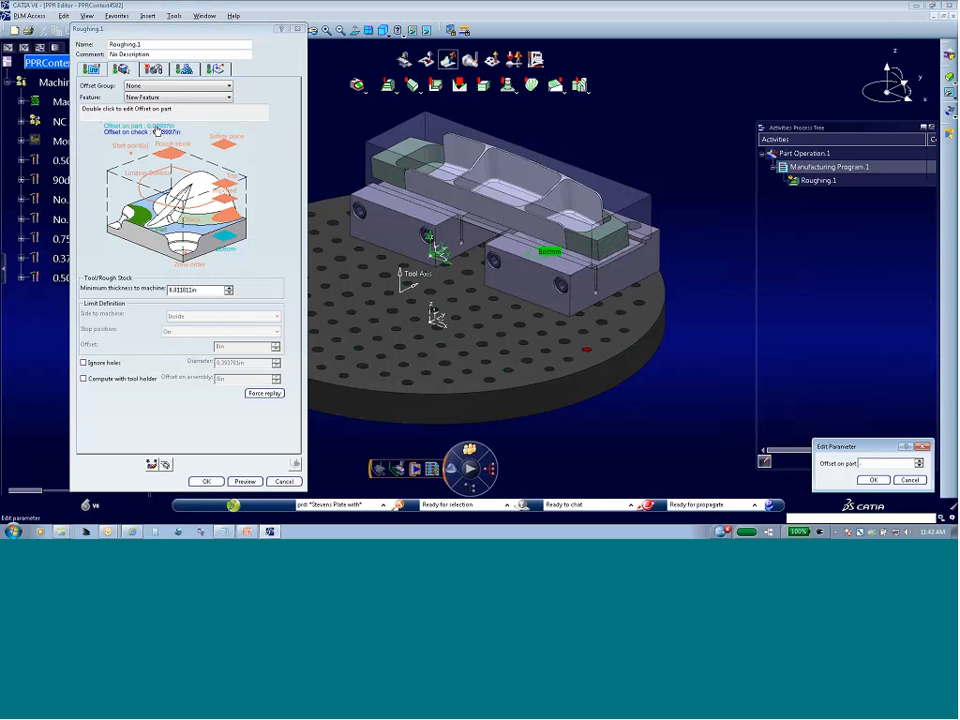
{"action": "key", "text": "Return"}
Search the database for 0.75 tool assemblies and assign 0.7500EM_HSK63A_ToolAssy to the roughing operation.
{"action": "left_click", "coordinate": [152, 68]}
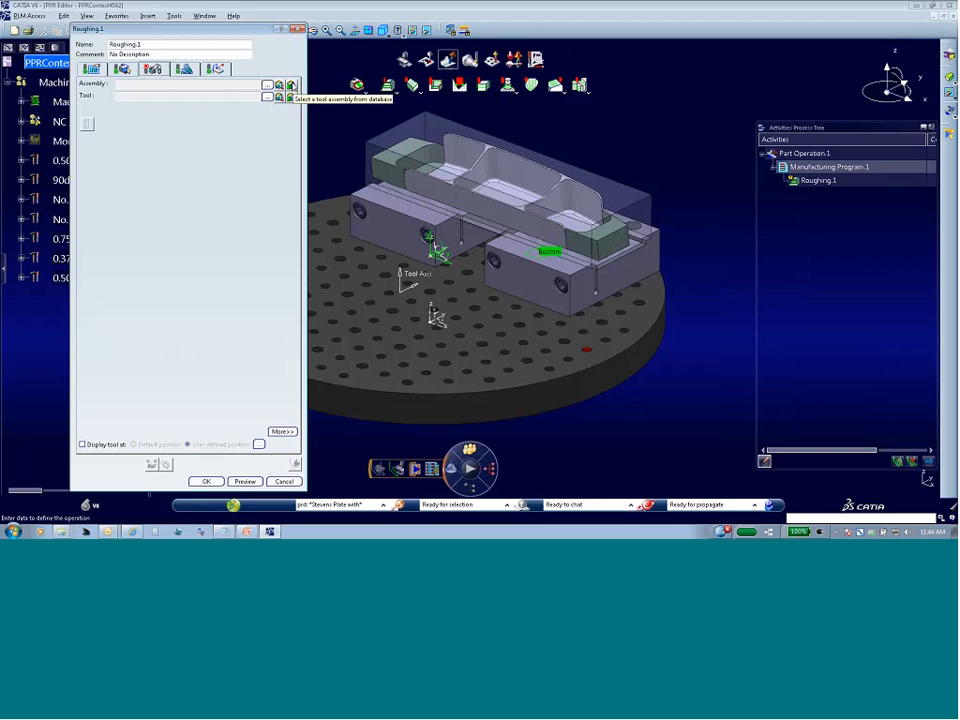
{"action": "left_click", "coordinate": [289, 96]}
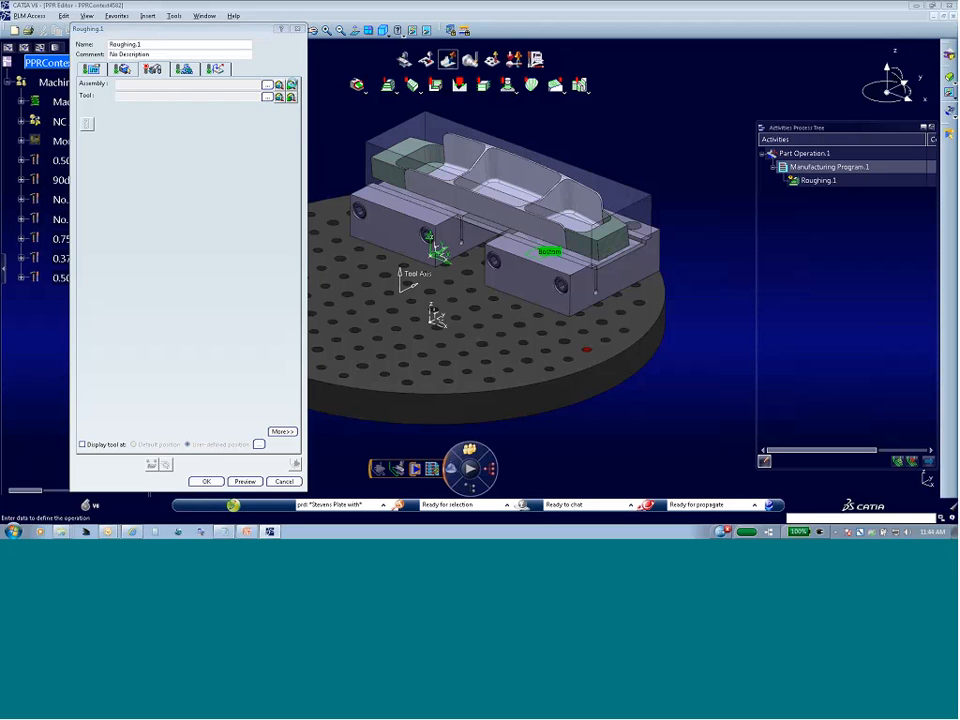
{"action": "left_click_drag", "start_coordinate": [147, 104], "coordinate": [100, 111]}
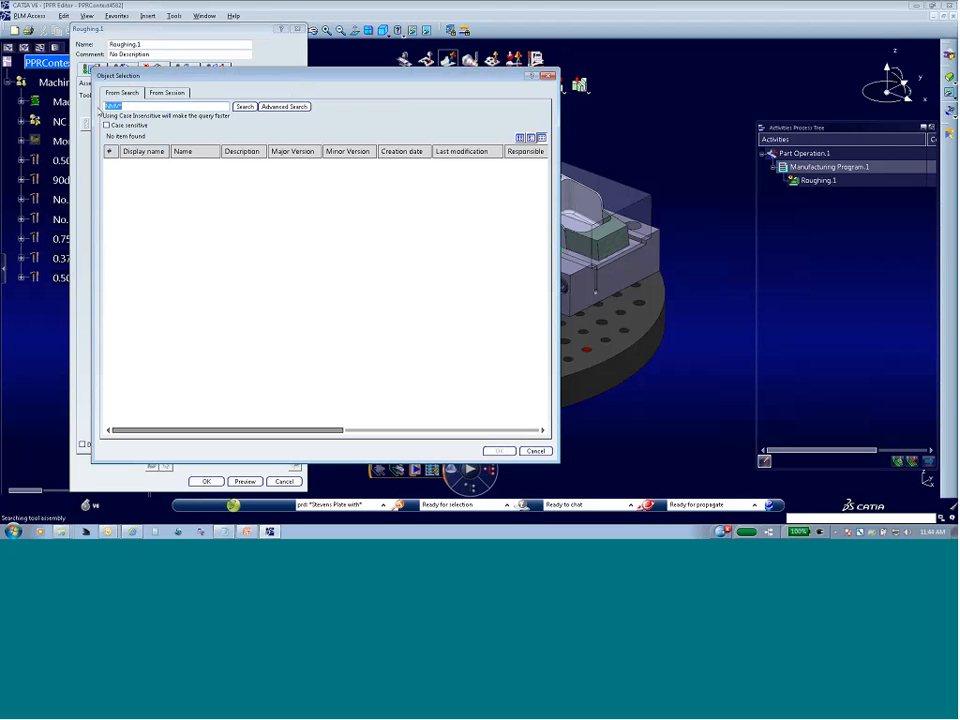
{"action": "type", "text": "8.75"}
{"action": "key", "text": "Return"}
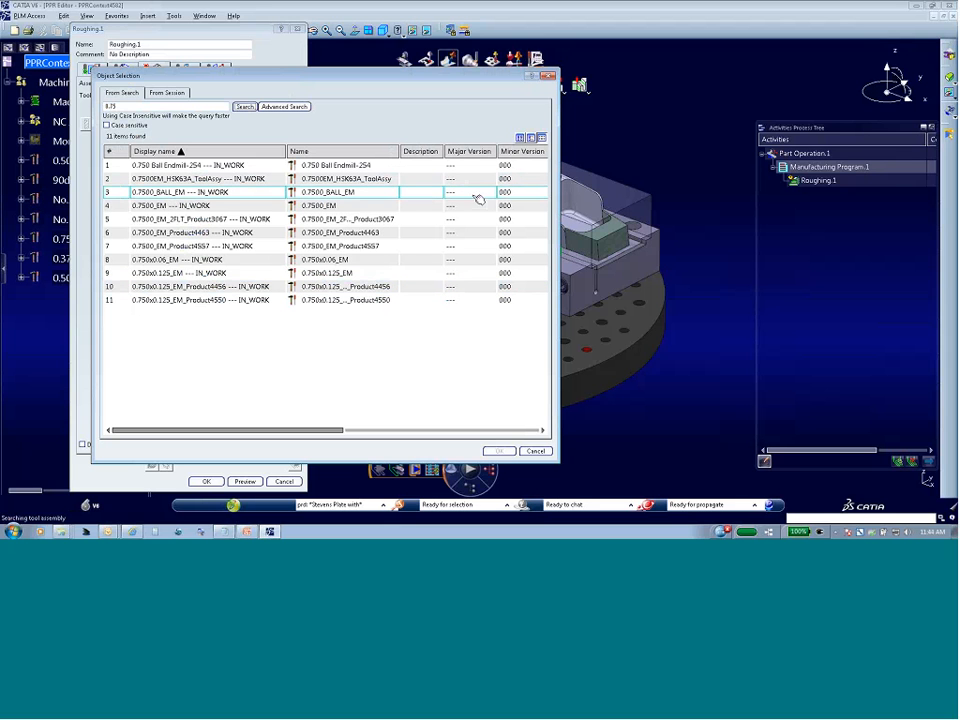
{"action": "left_click", "coordinate": [177, 178]}
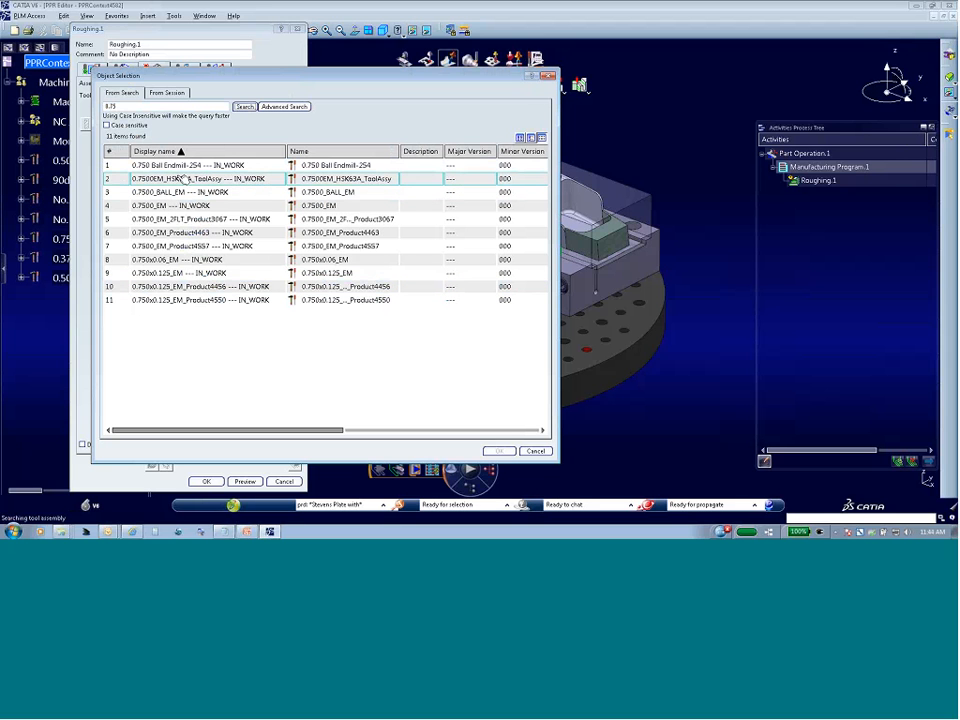
{"action": "left_click", "coordinate": [177, 178]}
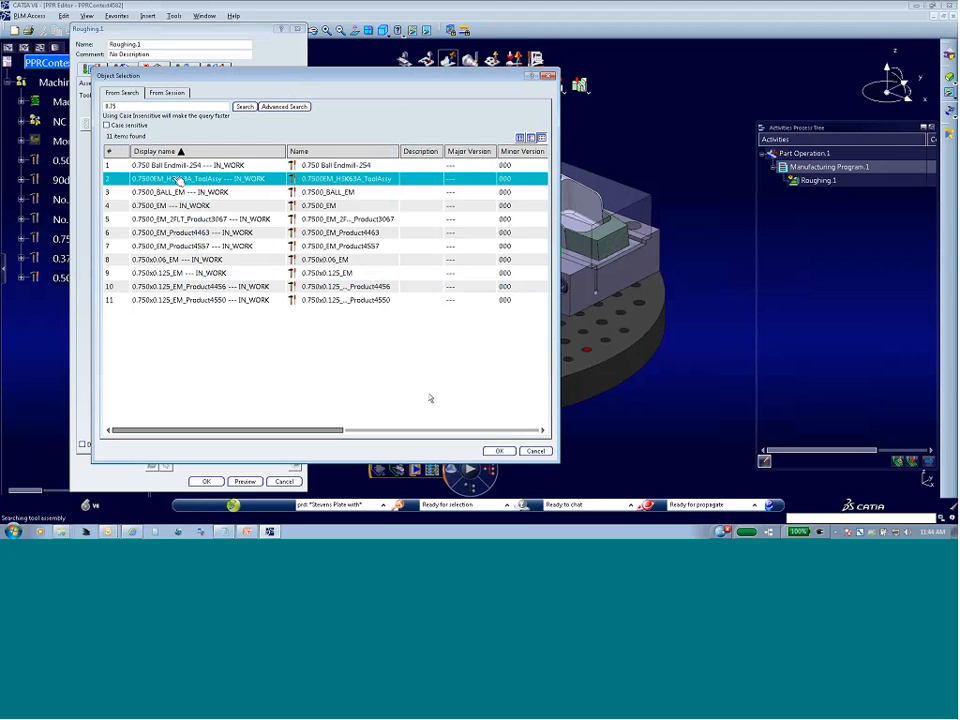
{"action": "left_click", "coordinate": [498, 450]}
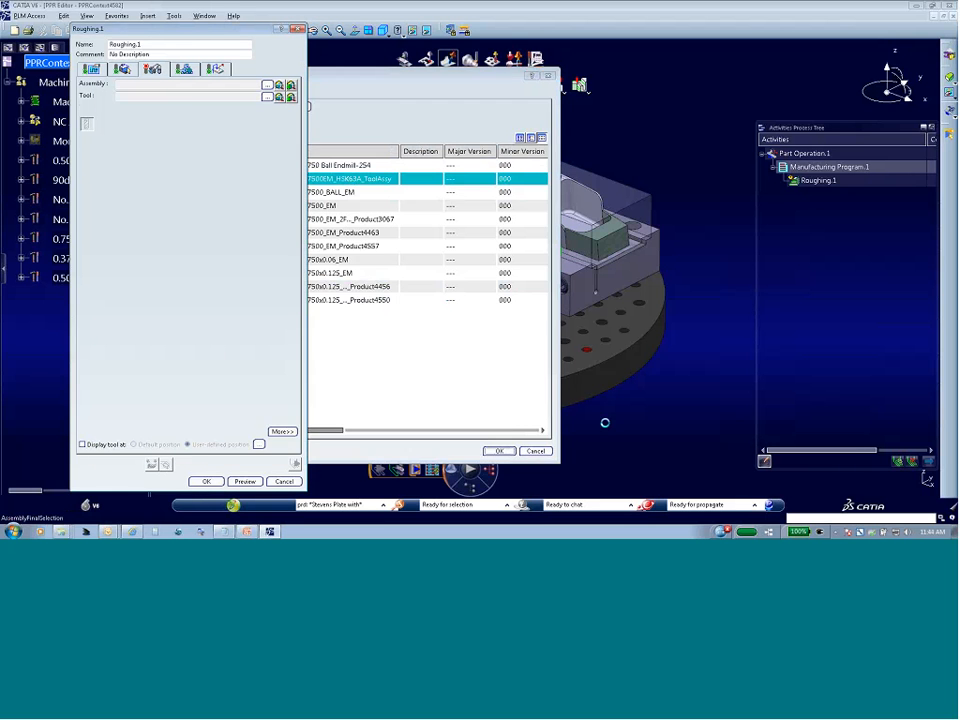
Display the endmill and its holder at the user-defined position and inspect them beside the fixtured part.
{"action": "middle_click_drag", "start_coordinate": [495, 366], "coordinate": [499, 372]}
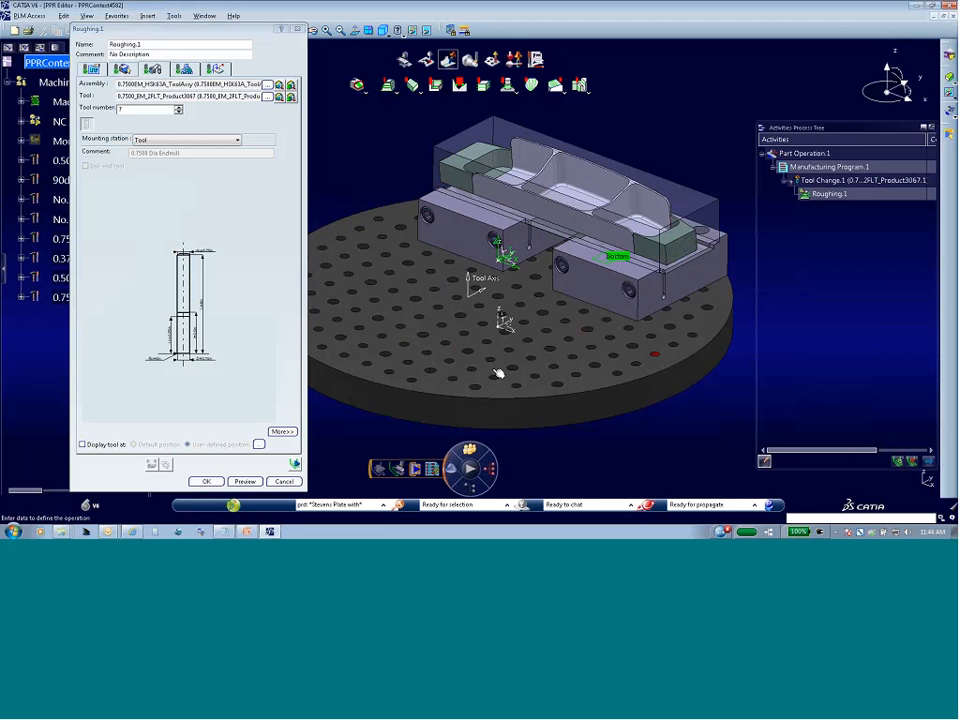
{"action": "left_click", "coordinate": [83, 445]}
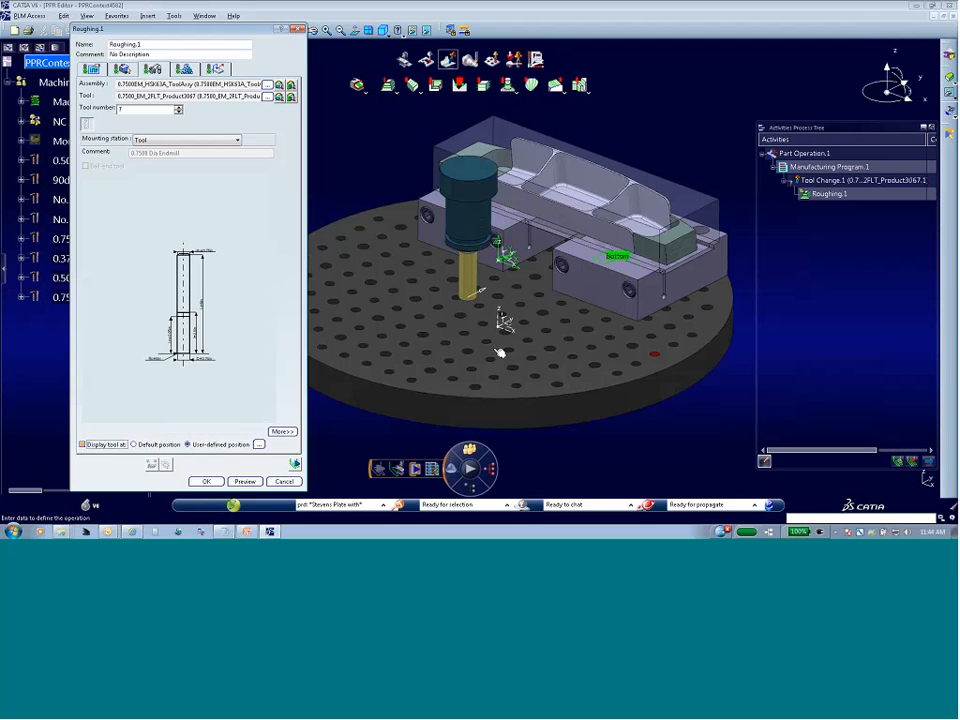
{"action": "middle_click_drag", "start_coordinate": [482, 289], "coordinate": [454, 336]}
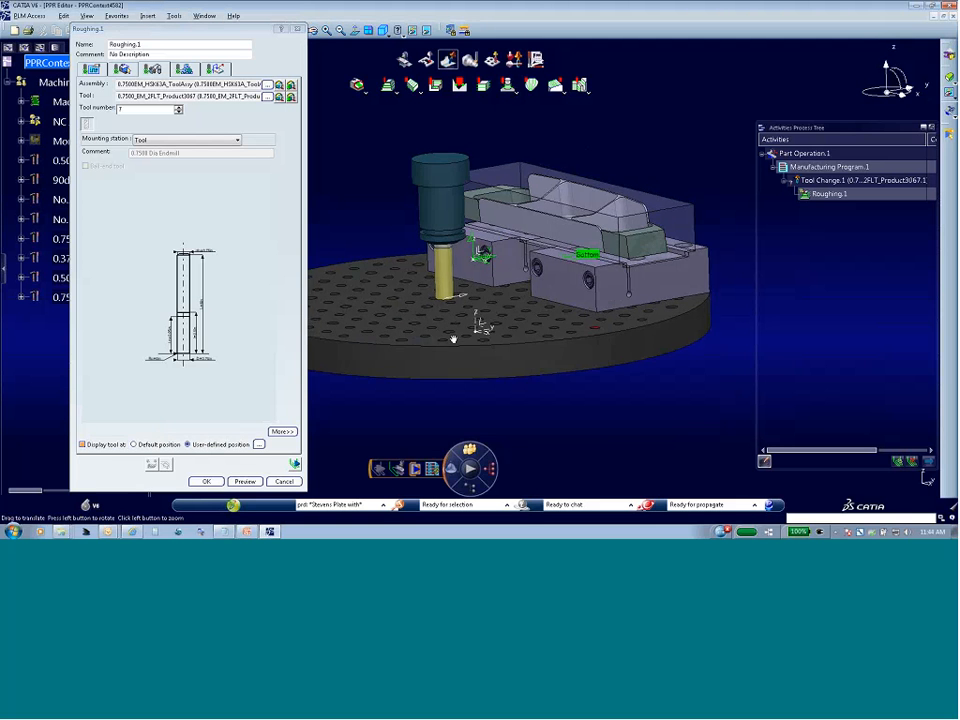
Turn off the display of the endmill and its holder for the roughing operation.
{"action": "left_click", "coordinate": [82, 444]}
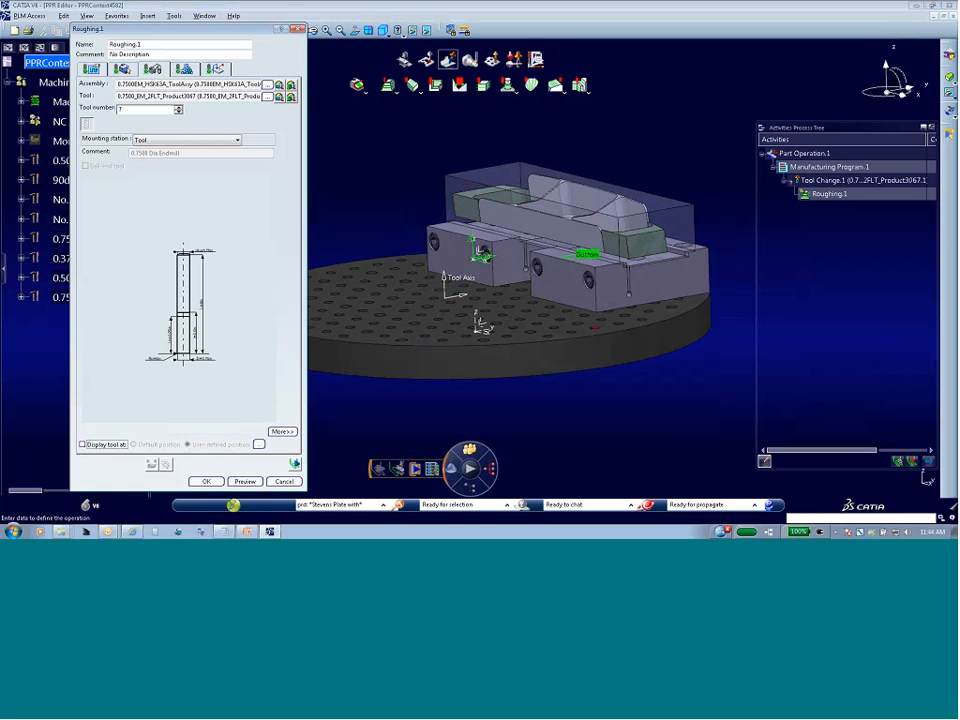
{"action": "left_click", "coordinate": [485, 394]}
{"action": "middle_click_drag", "start_coordinate": [485, 394], "coordinate": [474, 506]}
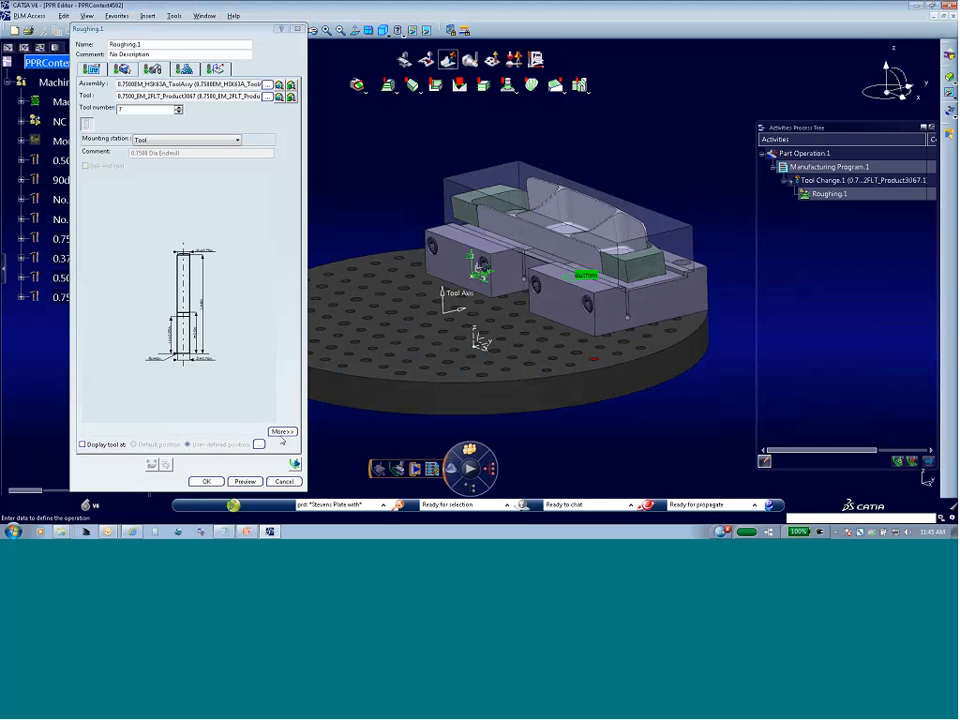
Examine the endmill's detailed geometry parameters and its compensation corrector data, then collapse the extra tool details.
{"action": "left_click", "coordinate": [282, 431]}
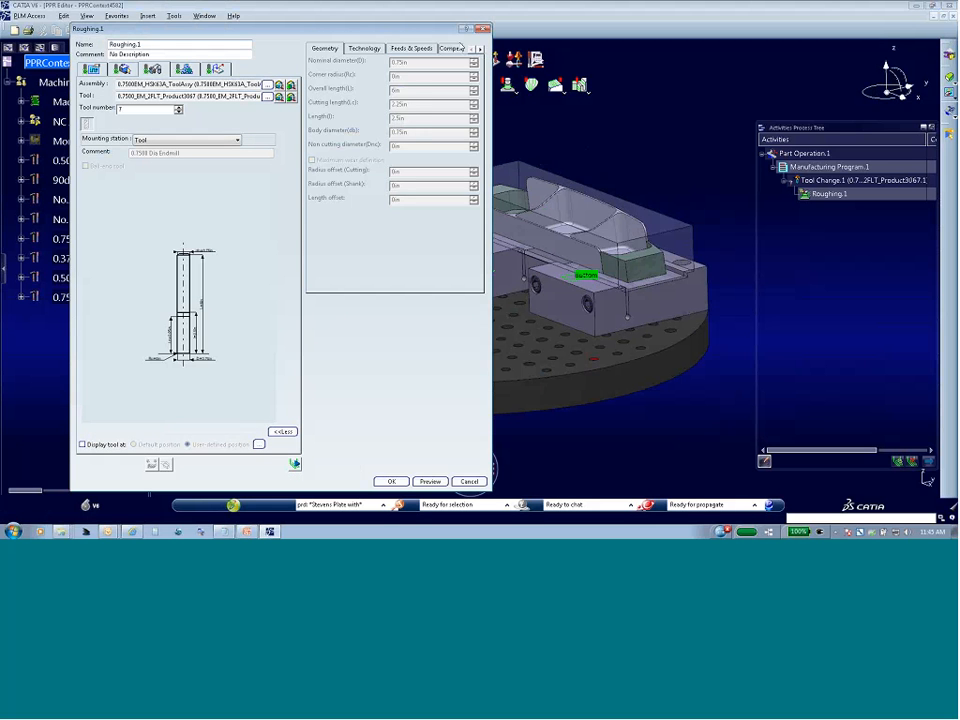
{"action": "left_click", "coordinate": [450, 48]}
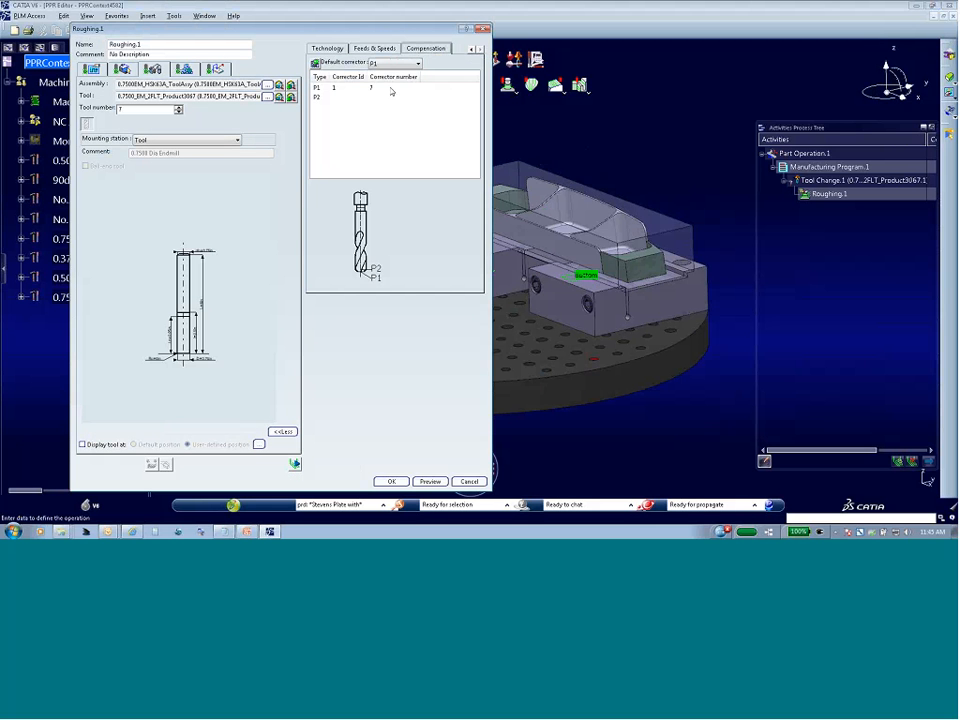
{"action": "left_click", "coordinate": [283, 431]}
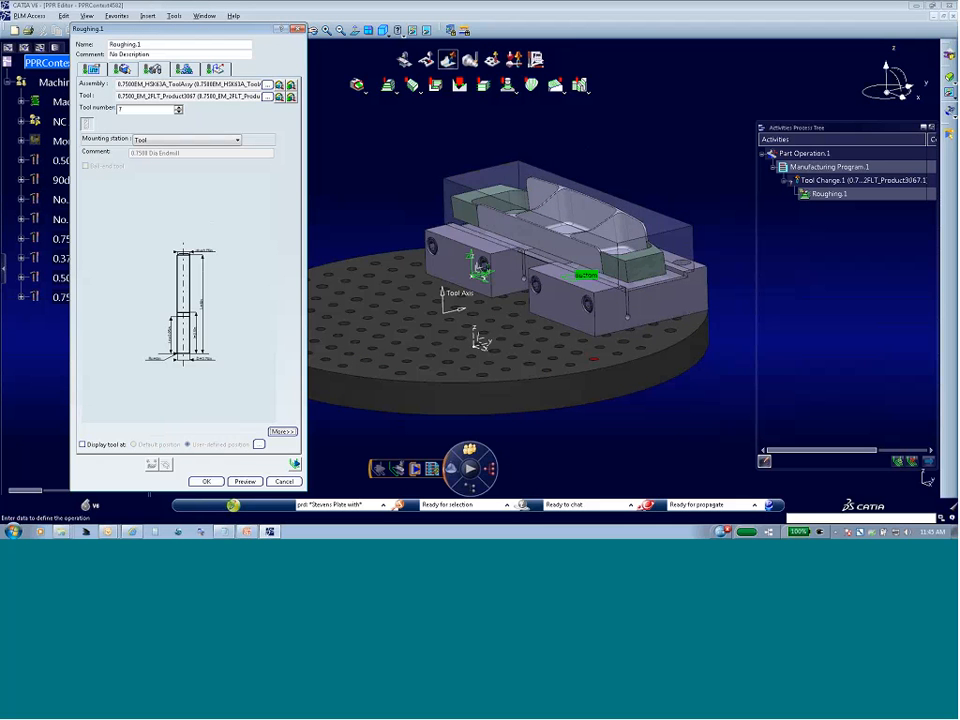
Set the roughing tool path style to Offset on part One-Way and the machining tolerance to .001 in.
{"action": "left_click", "coordinate": [121, 68]}
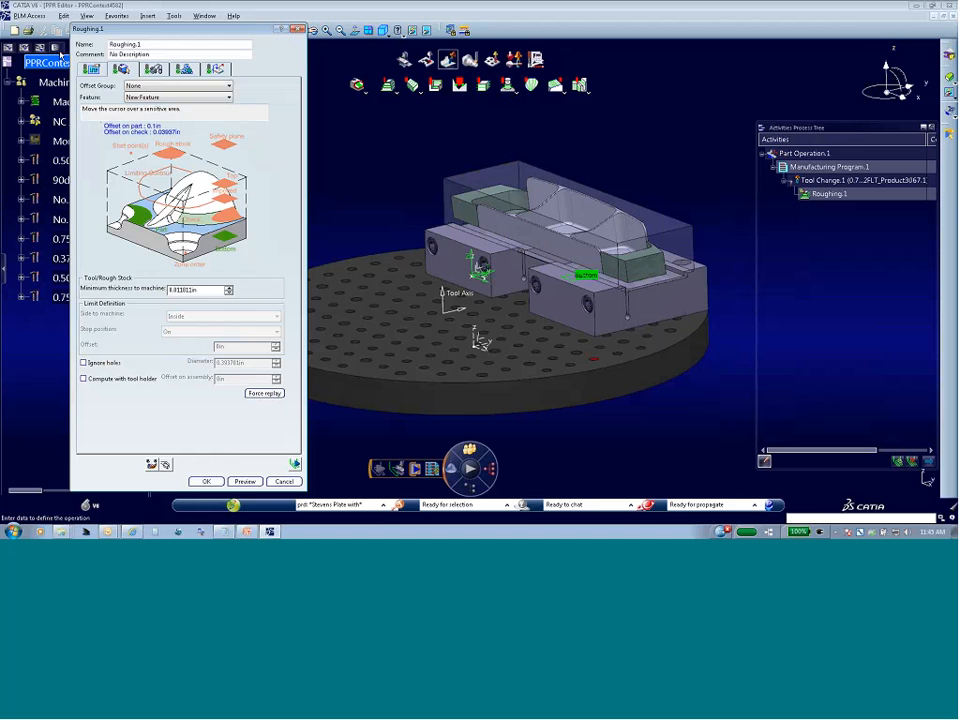
{"action": "left_click", "coordinate": [90, 68]}
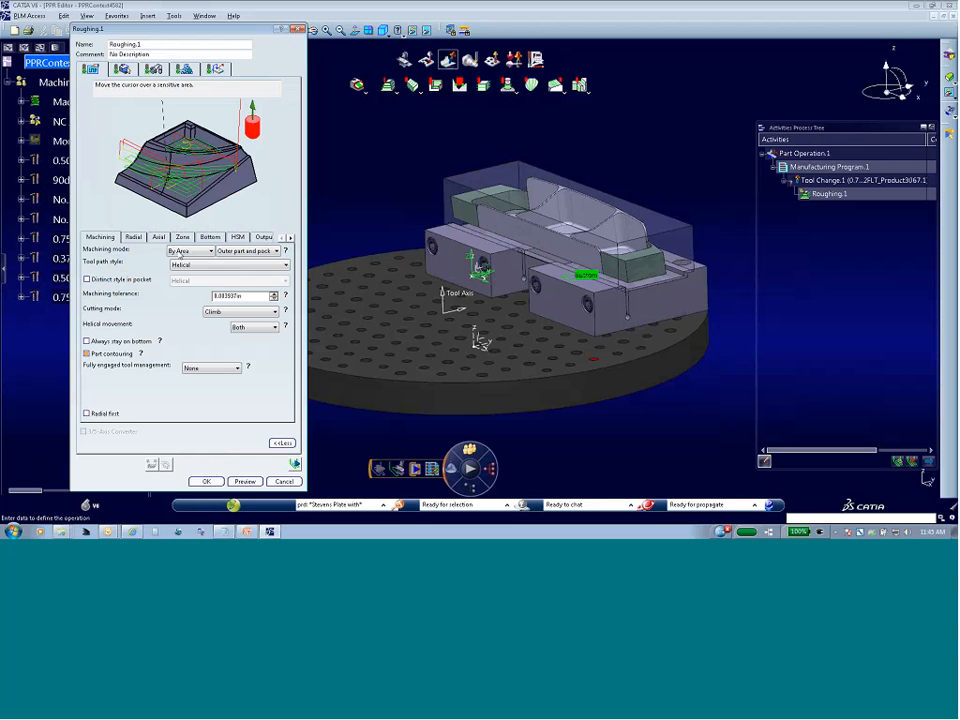
{"action": "left_click", "coordinate": [215, 264]}
{"action": "left_click", "coordinate": [205, 297]}
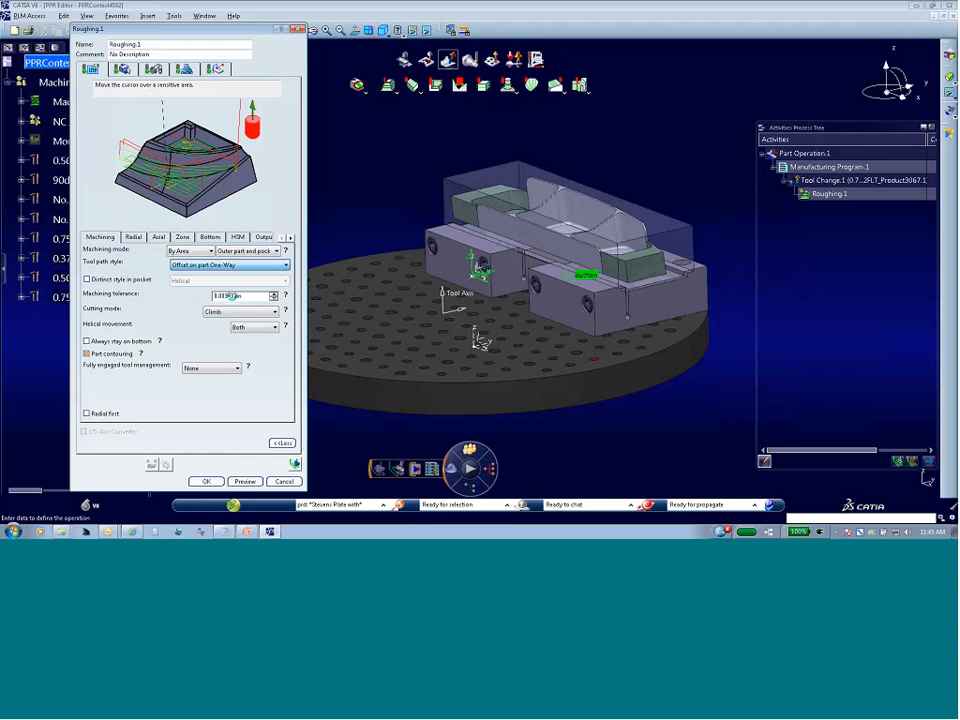
{"action": "double_click", "coordinate": [240, 296]}
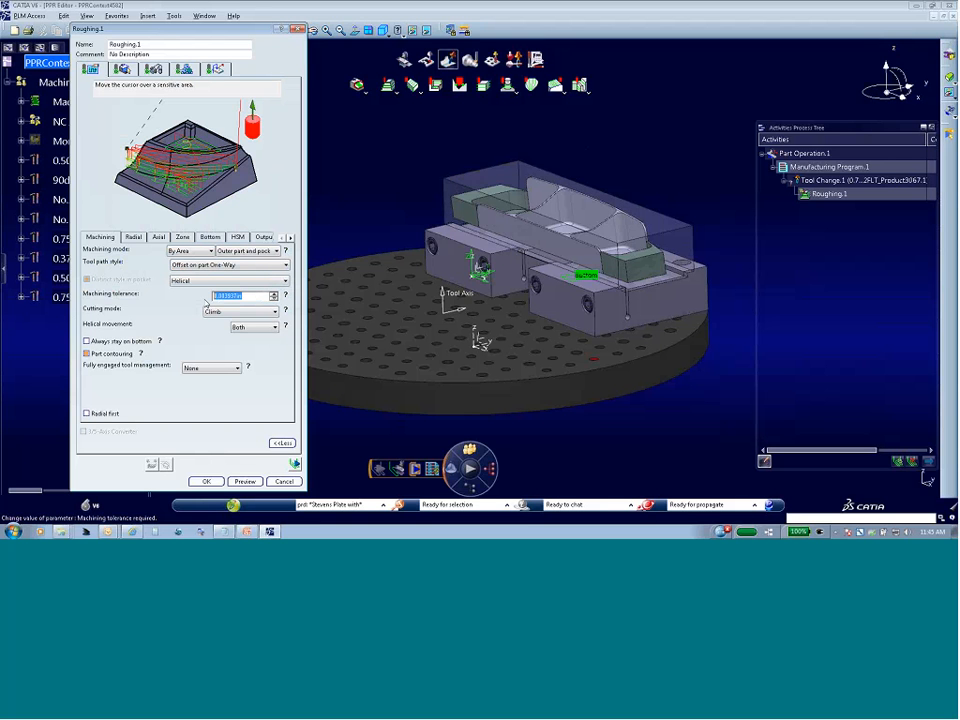
{"action": "type", "text": "40"}
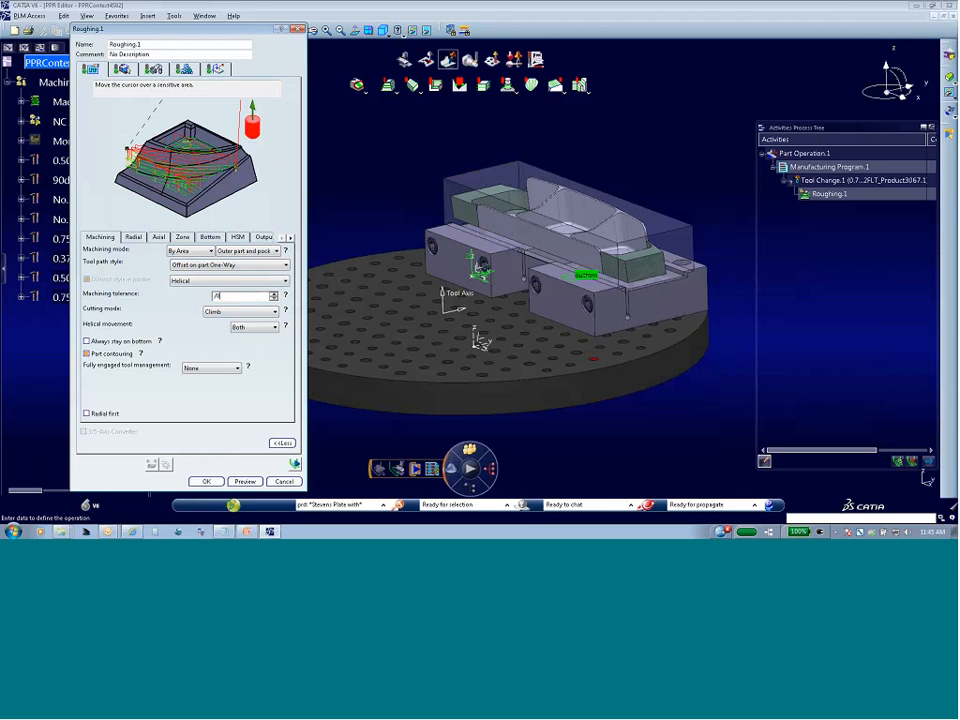
{"action": "key", "text": "BackSpace"}
{"action": "key", "text": "BackSpace"}
{"action": "type", "text": ".001"}
Set the roughing operation's maximum cut depth to 0.25 in and enable high speed milling.
{"action": "left_click", "coordinate": [158, 237]}
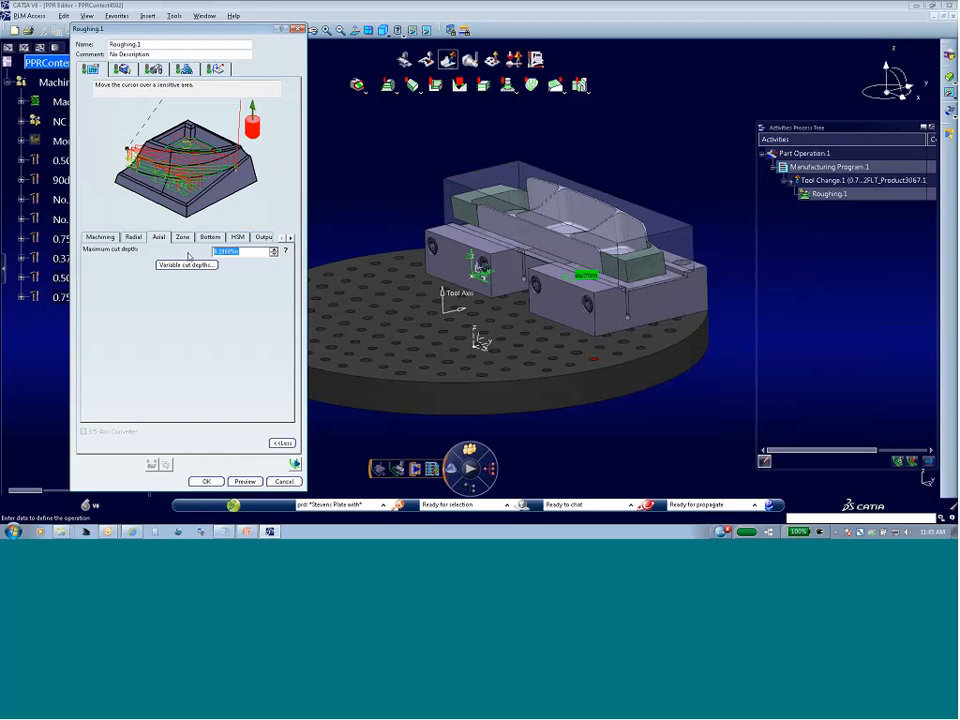
{"action": "type", "text": "25"}
{"action": "left_click", "coordinate": [237, 237]}
{"action": "left_click", "coordinate": [86, 250]}
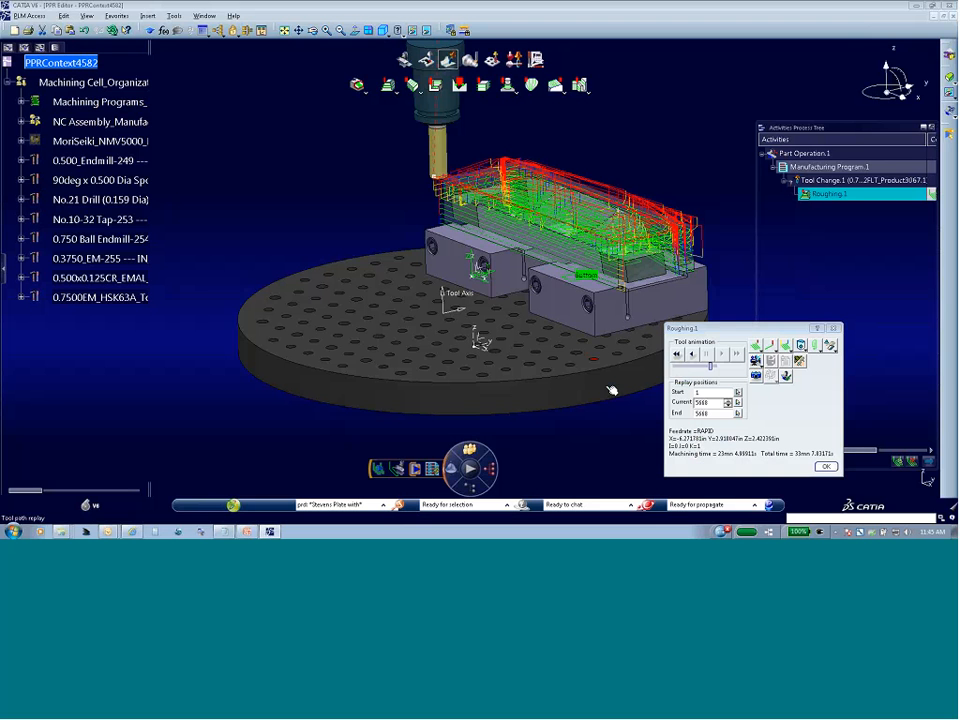
Inspect the computed roughing tool path around the fixtured part and accept the roughing operation.
{"action": "middle_click_drag", "start_coordinate": [599, 390], "coordinate": [421, 397]}
{"action": "middle_click_drag", "start_coordinate": [593, 323], "coordinate": [685, 342]}
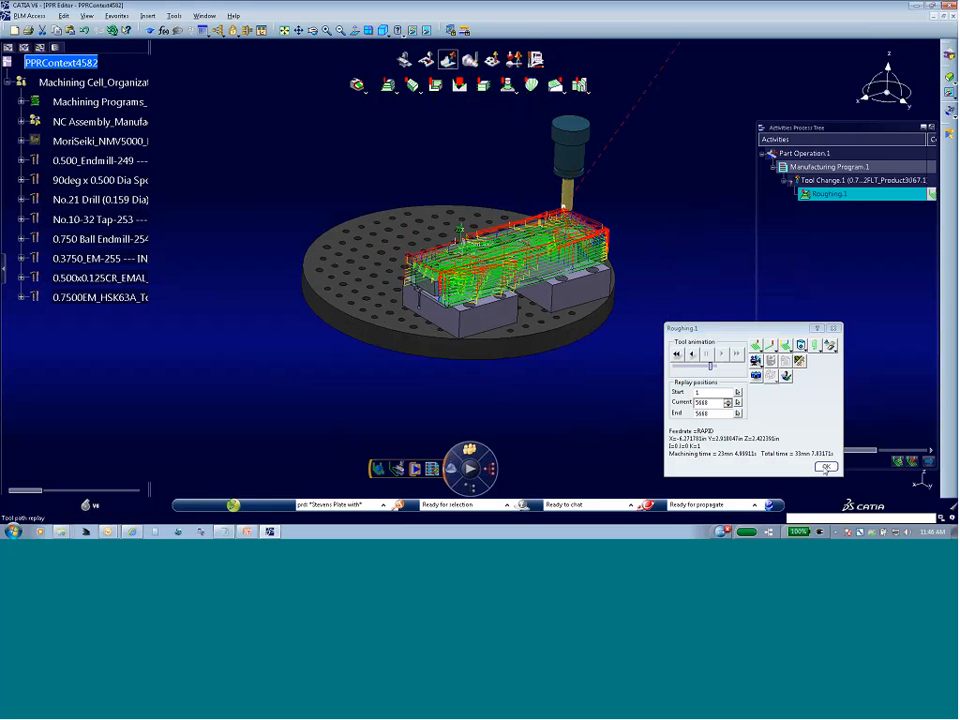
{"action": "left_click", "coordinate": [825, 469]}
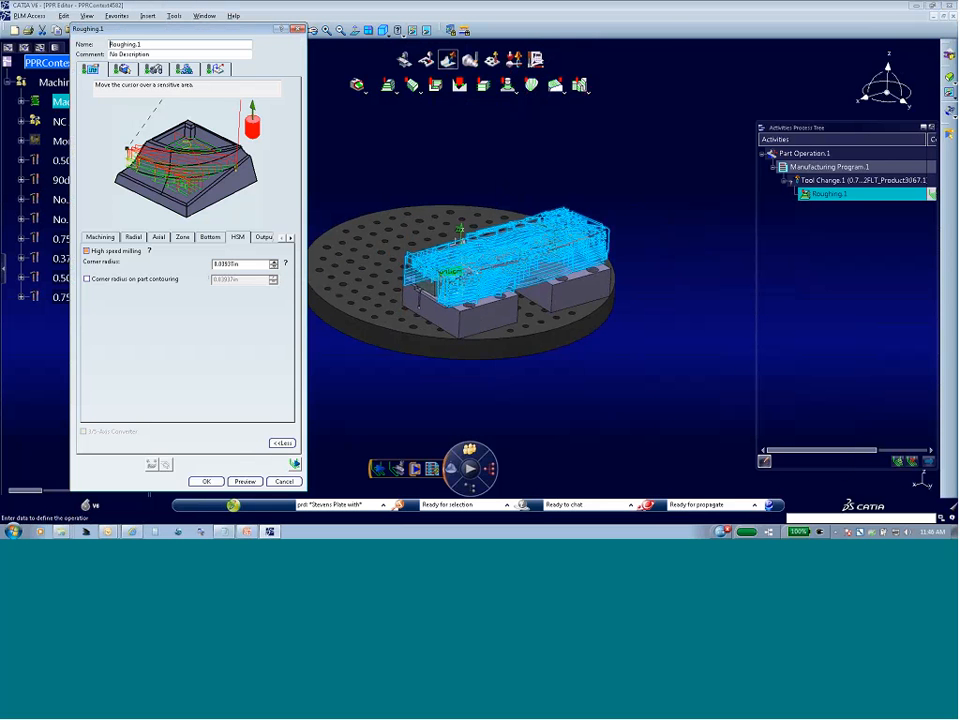
{"action": "left_click", "coordinate": [214, 484]}
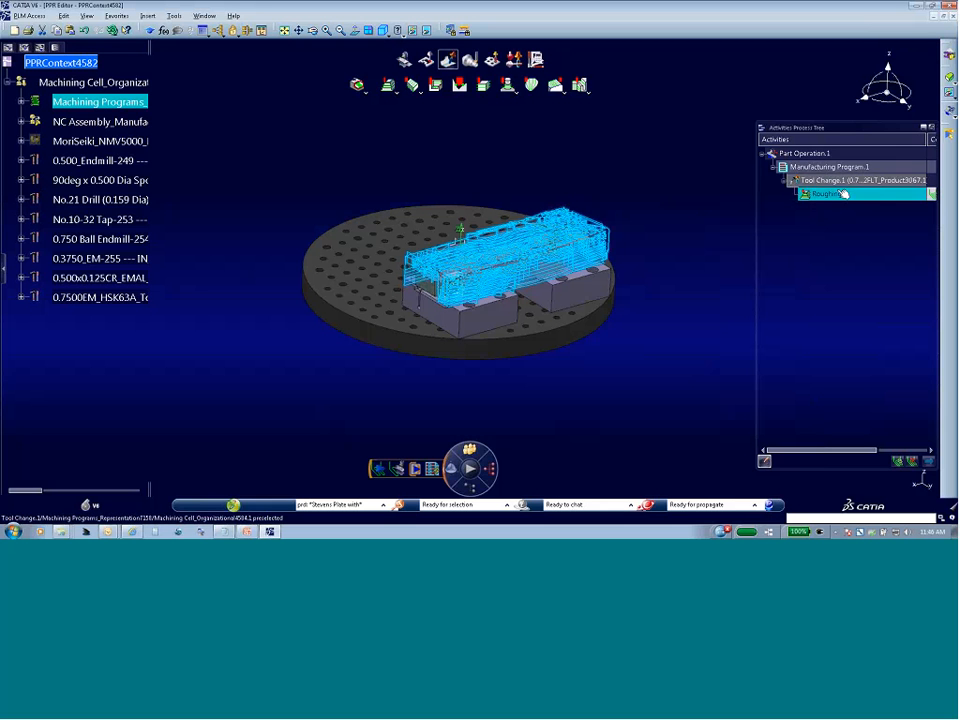
Add a Multi-Axis Flank Contouring operation after Roughing.1 and hide the transparent stock around the part.
{"action": "left_click", "coordinate": [818, 196]}
{"action": "left_click", "coordinate": [580, 86]}
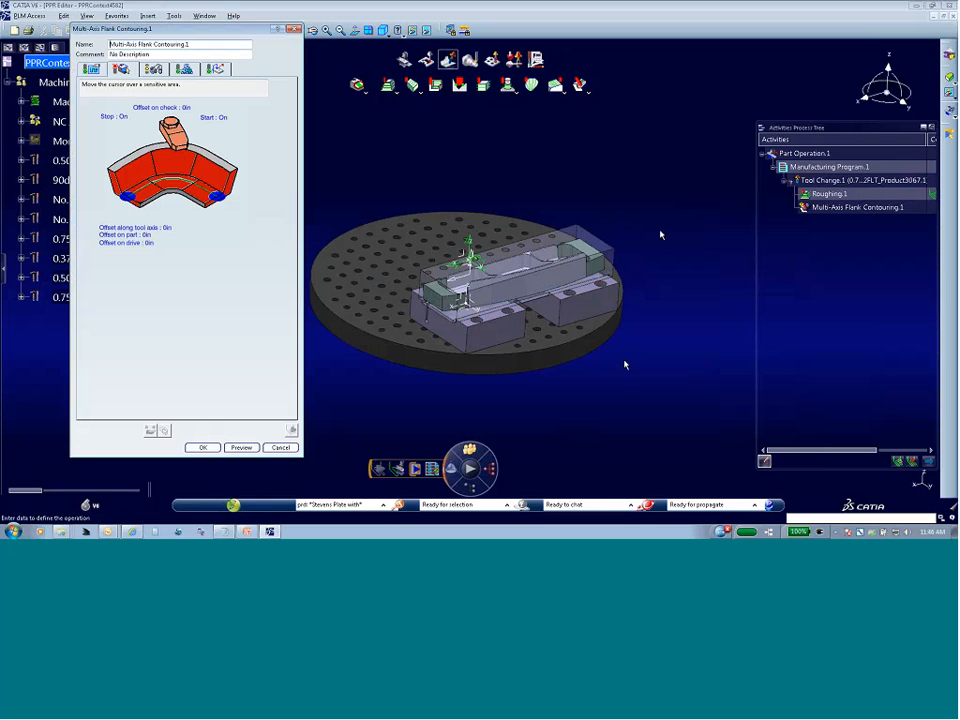
{"action": "middle_click_drag", "start_coordinate": [625, 365], "coordinate": [590, 200]}
{"action": "middle_click_drag", "start_coordinate": [740, 212], "coordinate": [632, 136]}
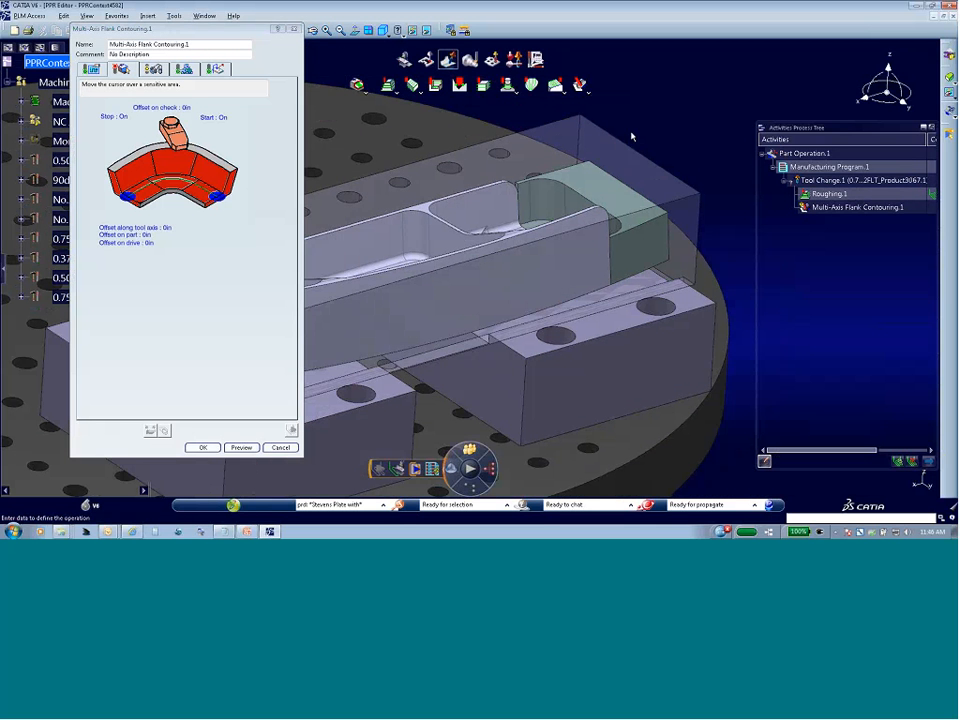
{"action": "right_click", "coordinate": [621, 156]}
{"action": "left_click", "coordinate": [633, 173]}
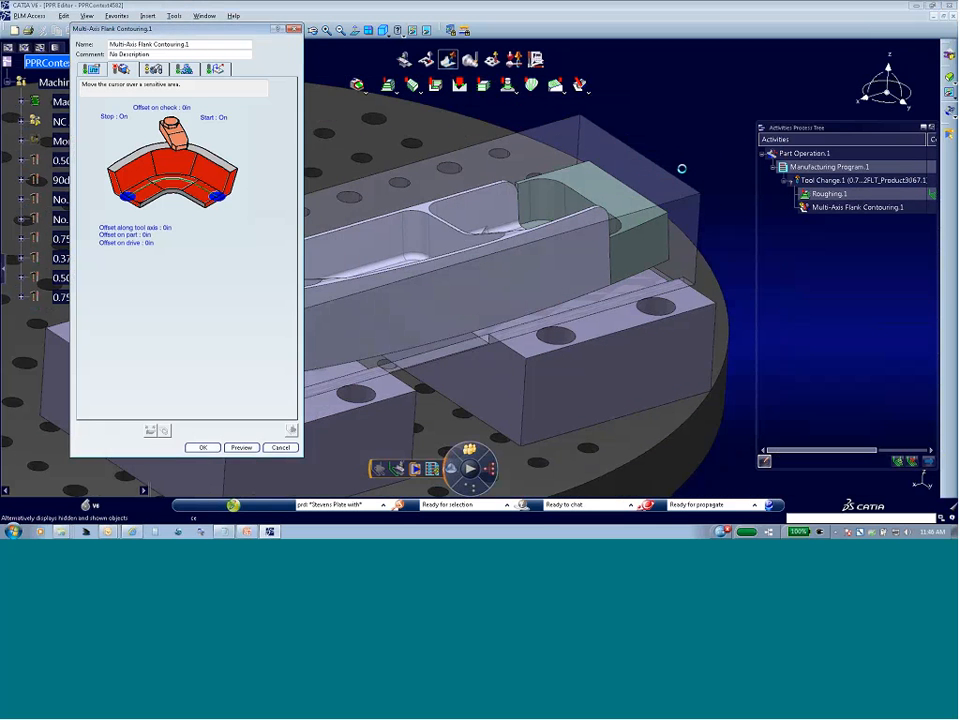
Select the part's long curved side face and the adjoining side faces of both end tabs as driving elements.
{"action": "left_click", "coordinate": [190, 185]}
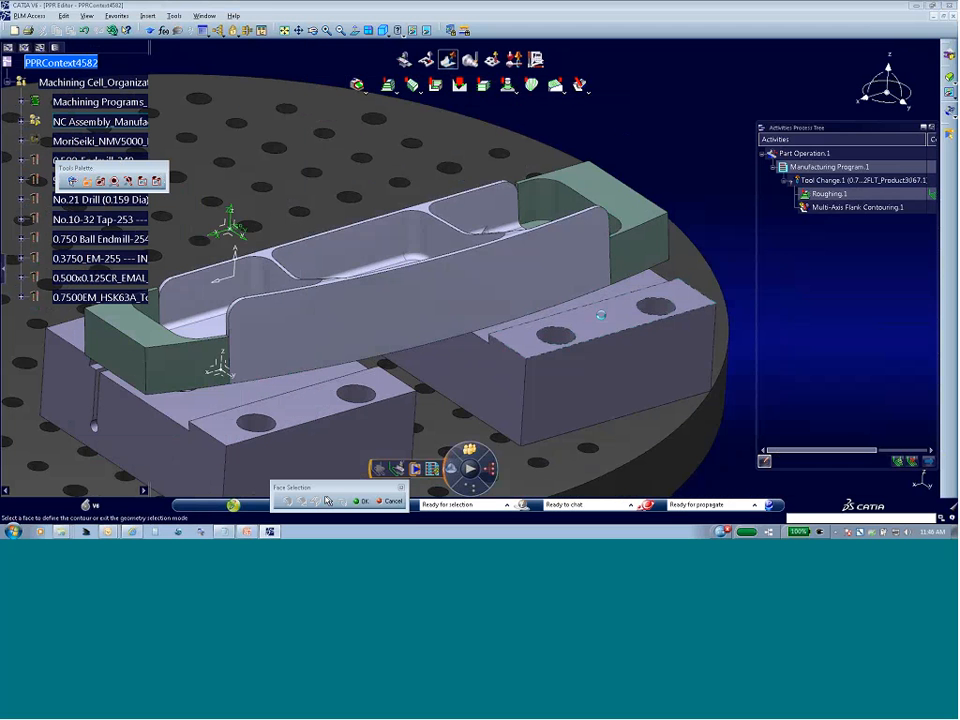
{"action": "left_click", "coordinate": [549, 266]}
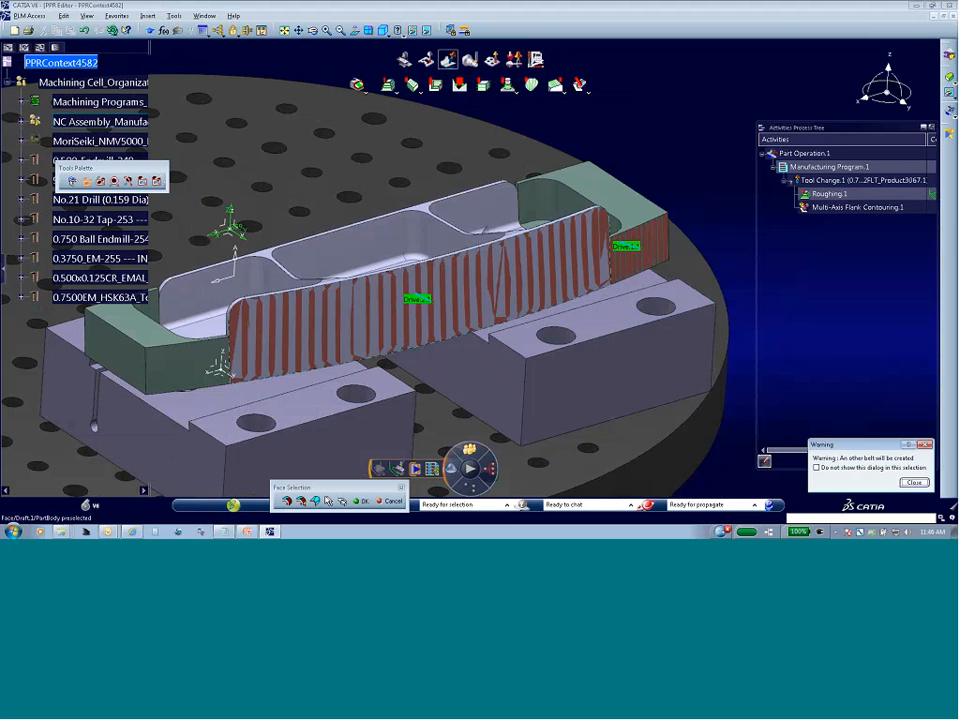
{"action": "left_click_drag", "start_coordinate": [852, 449], "coordinate": [752, 369]}
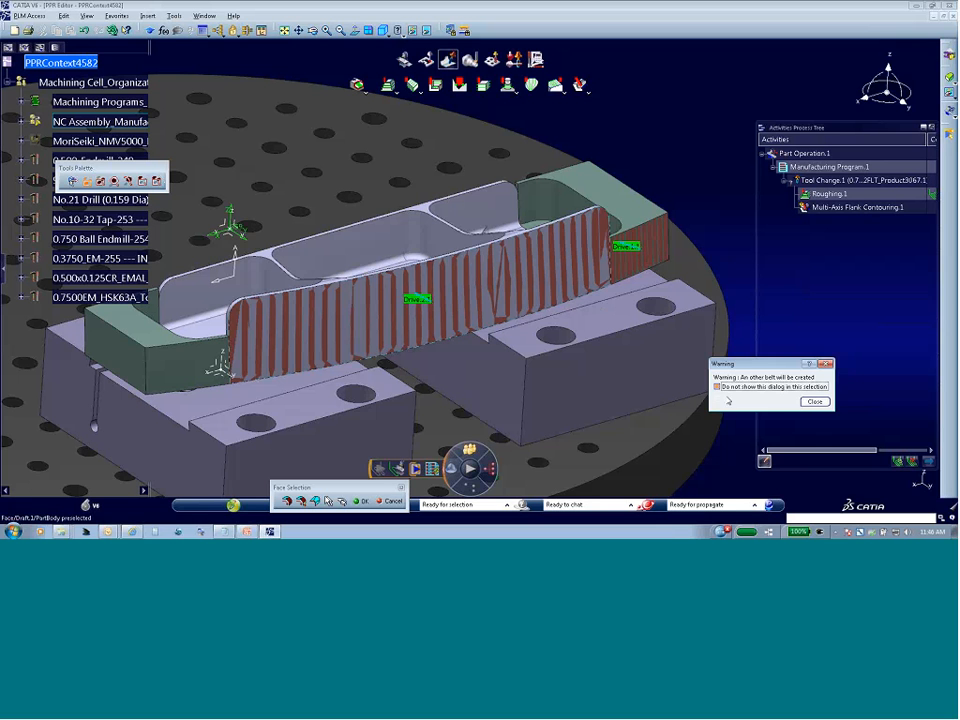
{"action": "left_click", "coordinate": [814, 401]}
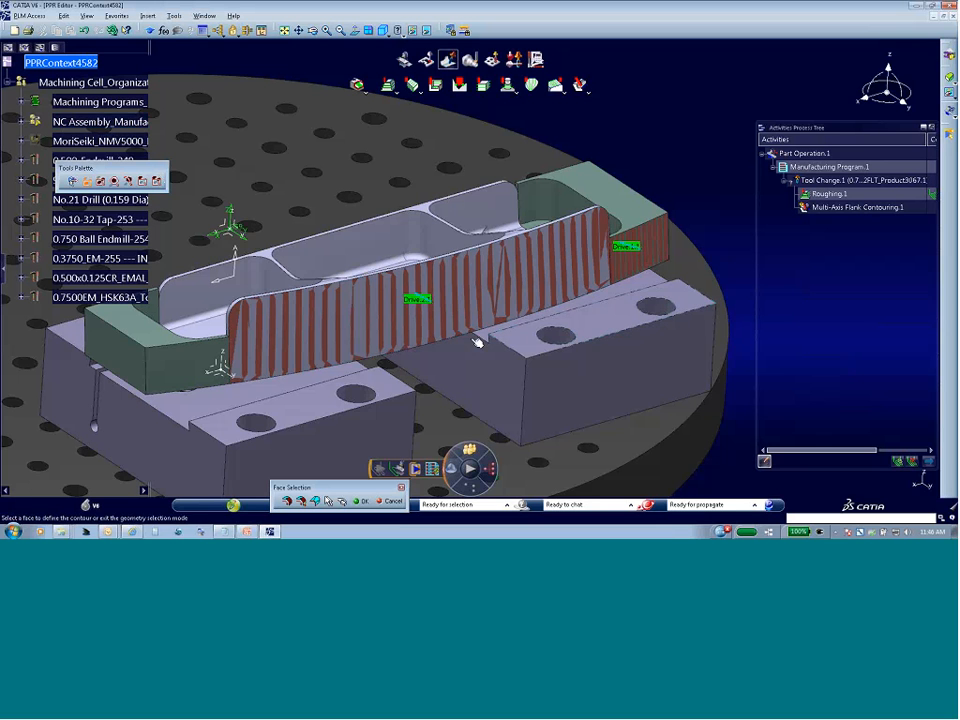
{"action": "left_click", "coordinate": [188, 374]}
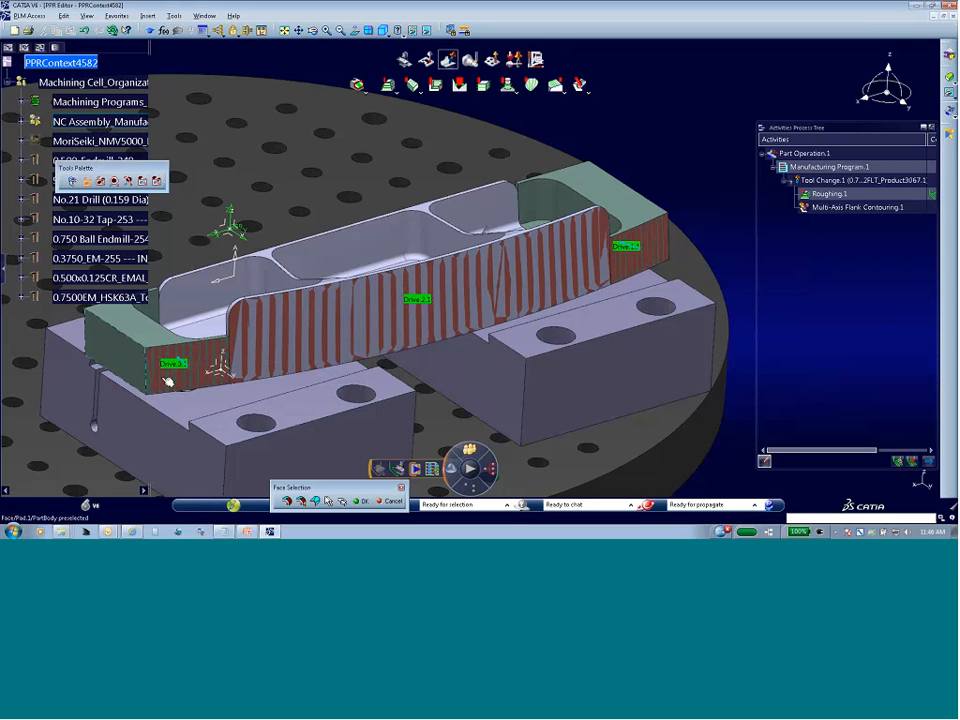
{"action": "left_click", "coordinate": [358, 500]}
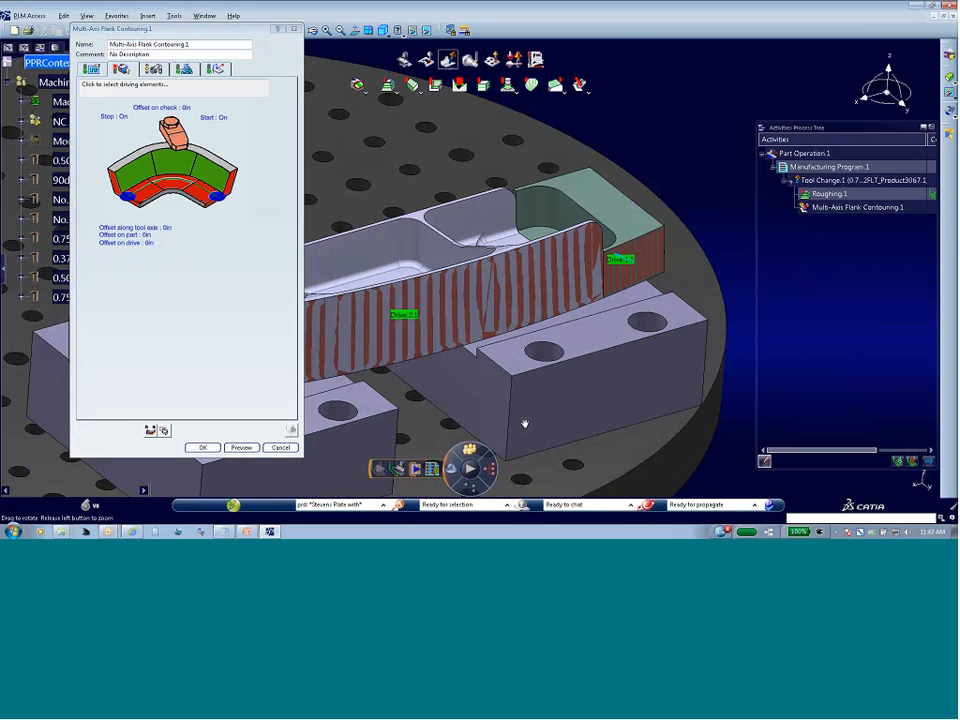
Use curves as part for the flank contouring, selecting the continuous lower edge beneath the drive faces.
{"action": "middle_click_drag", "start_coordinate": [524, 424], "coordinate": [242, 265]}
{"action": "right_click", "coordinate": [193, 191]}
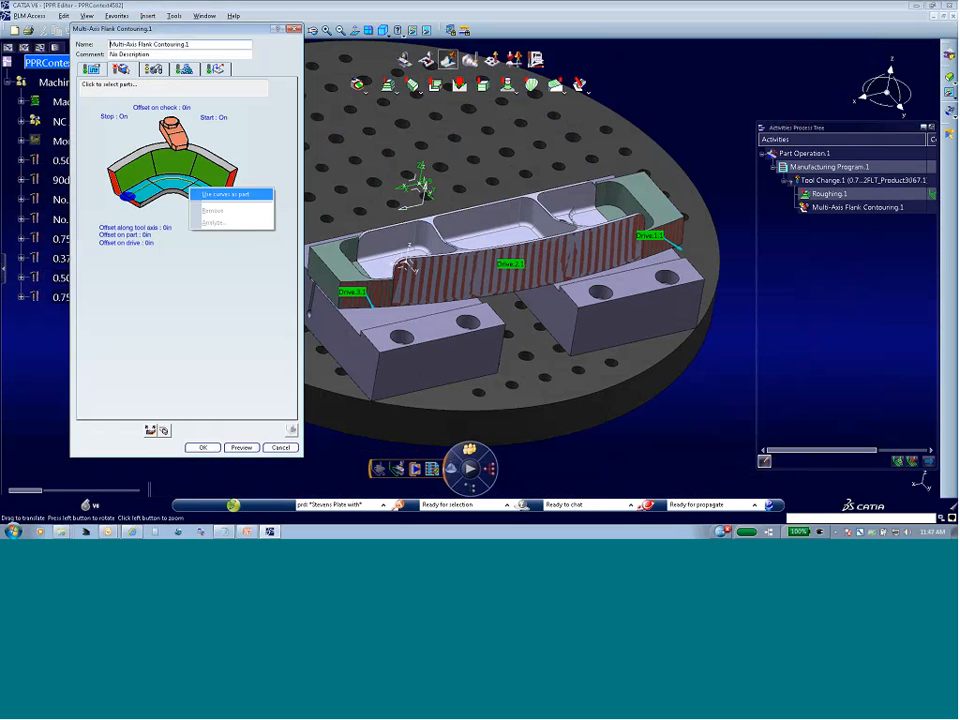
{"action": "left_click", "coordinate": [225, 194]}
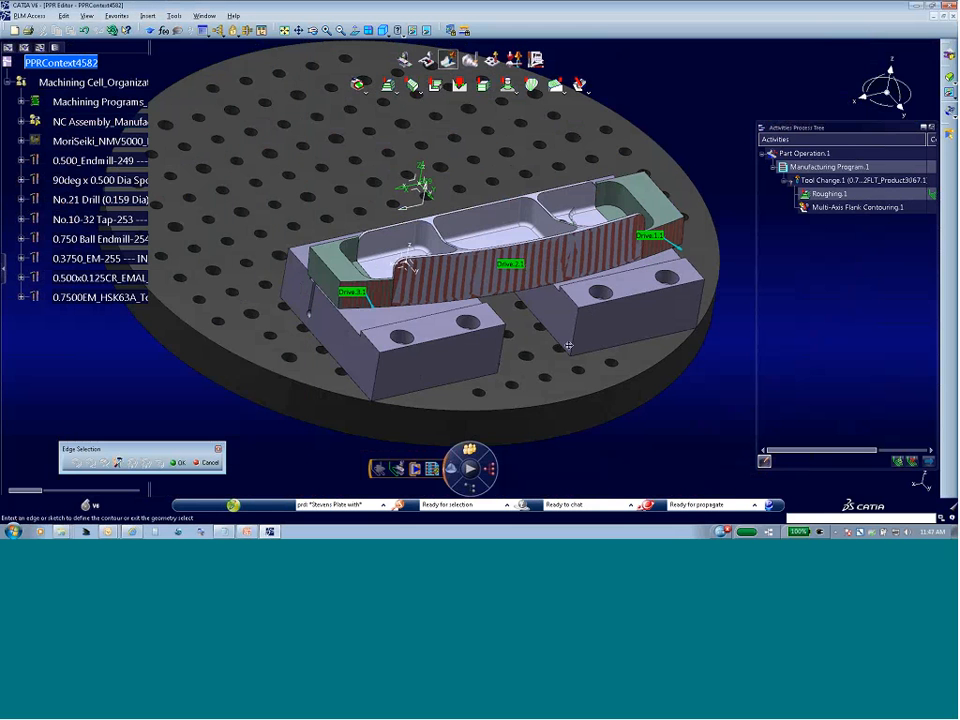
{"action": "middle_click_drag", "start_coordinate": [568, 346], "coordinate": [452, 236]}
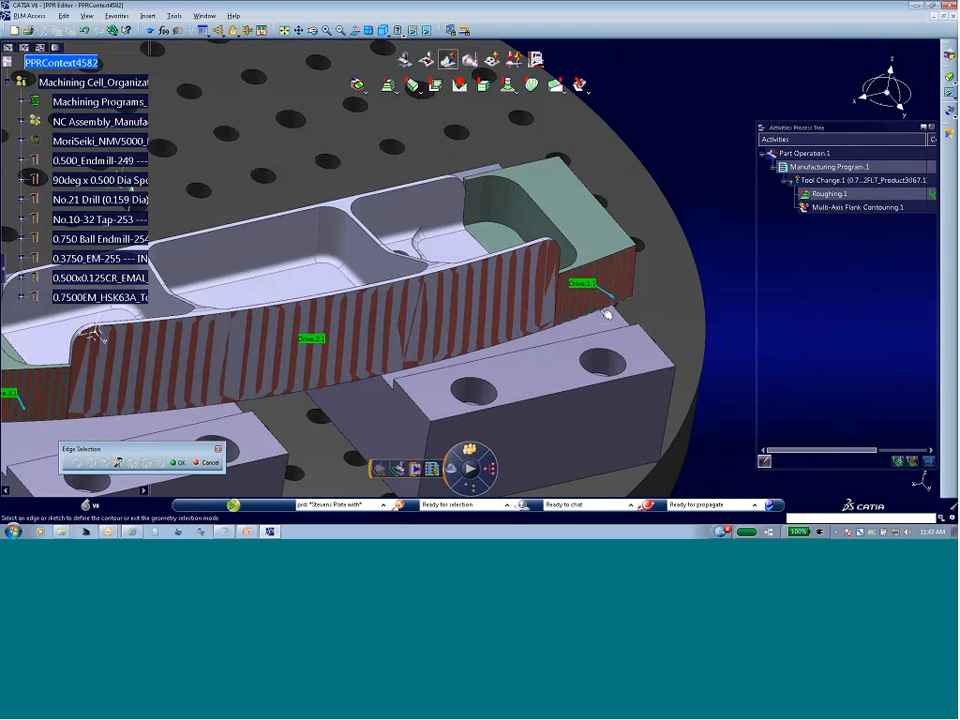
{"action": "left_click", "coordinate": [600, 306]}
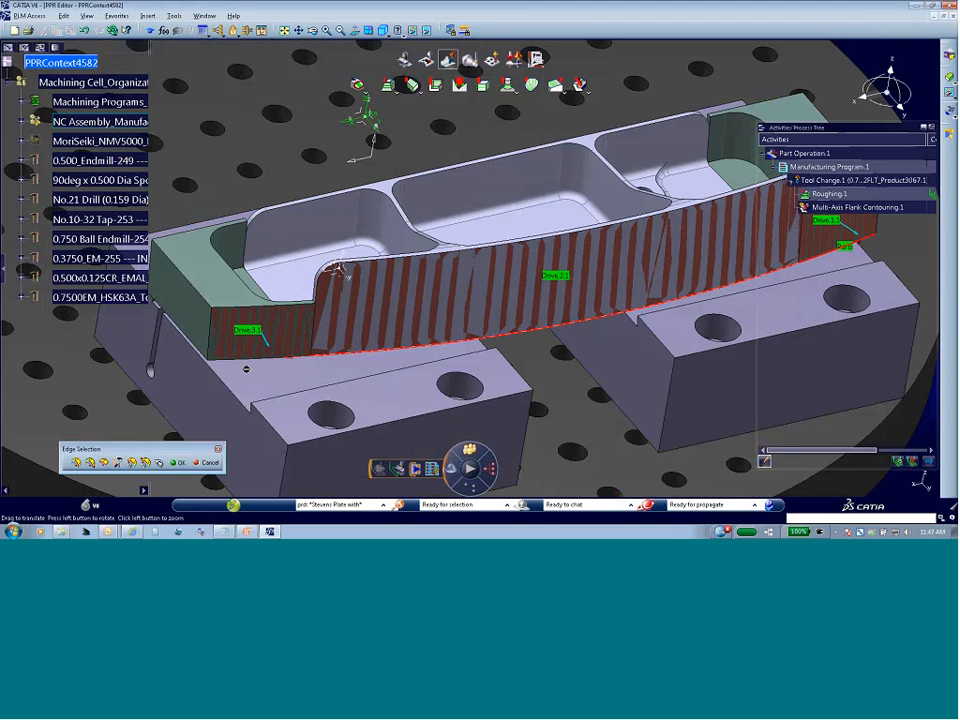
{"action": "middle_click_drag", "start_coordinate": [396, 424], "coordinate": [261, 360]}
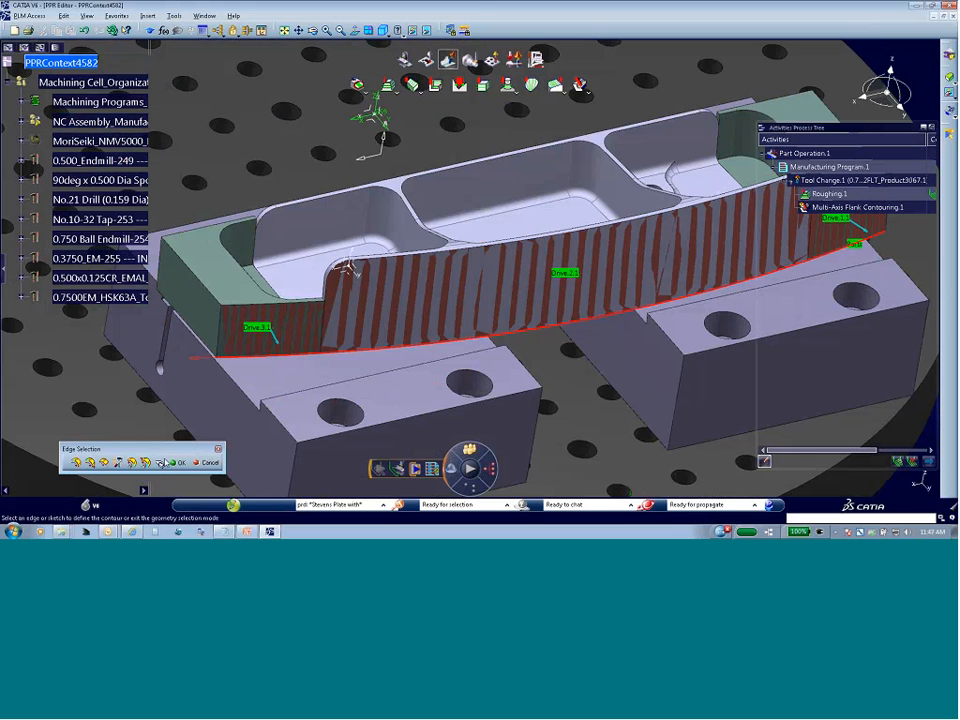
{"action": "left_click", "coordinate": [208, 460]}
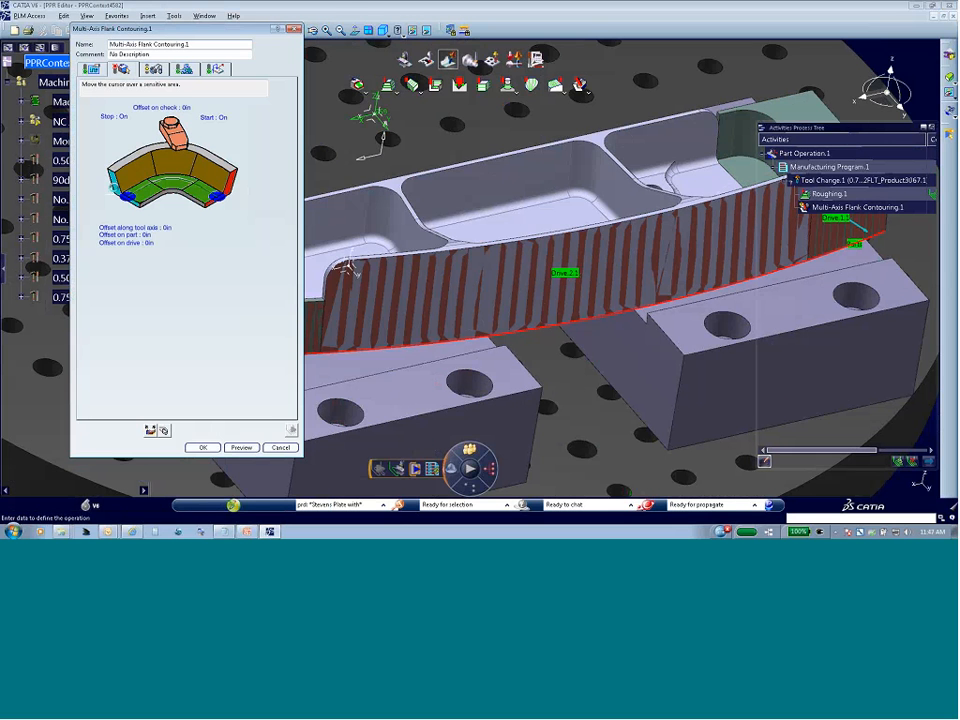
Select the outer face of the Right End Tooling Tab as the stop element and set Stop to Out.
{"action": "left_click", "coordinate": [117, 186]}
{"action": "left_click", "coordinate": [255, 350]}
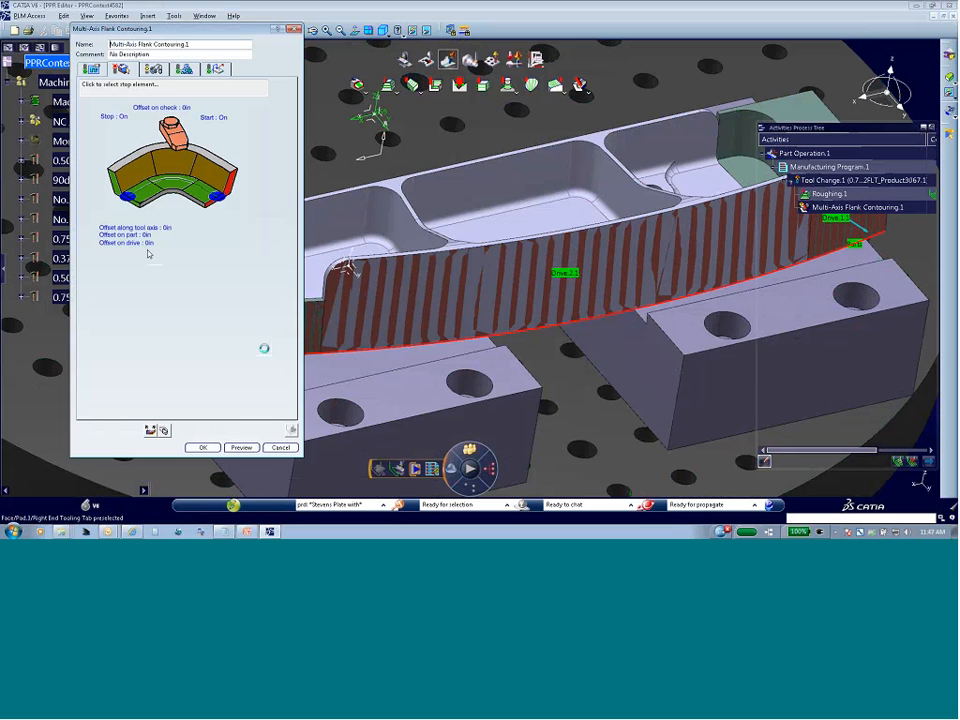
{"action": "right_click", "coordinate": [118, 120]}
{"action": "left_click", "coordinate": [134, 146]}
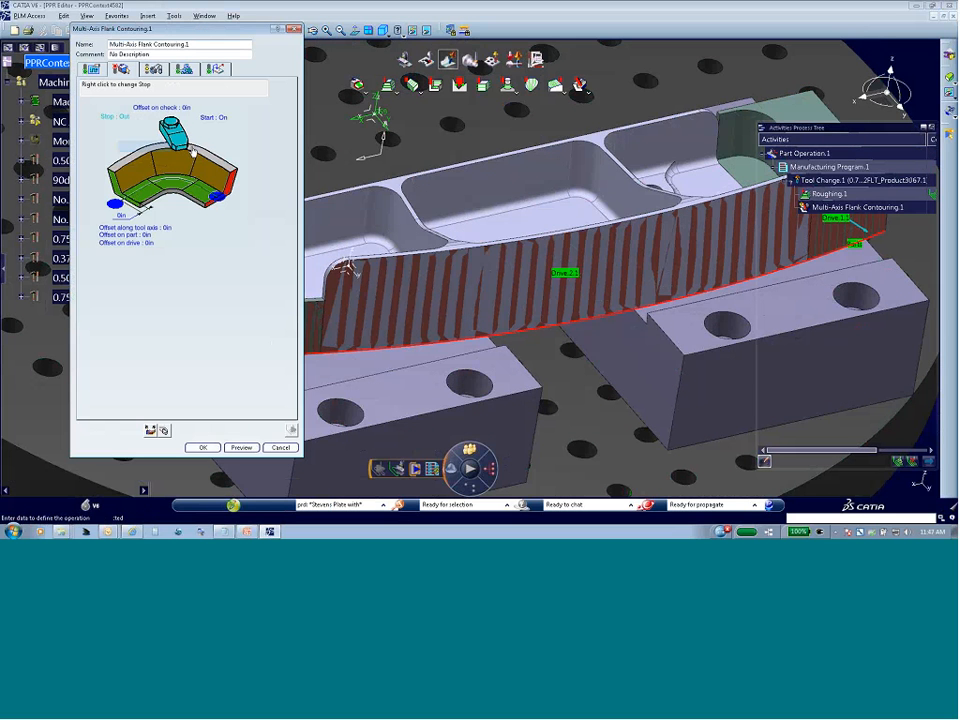
Set Start to Out and select the outer end face of the opposite tooling tab as the start element.
{"action": "right_click", "coordinate": [222, 118]}
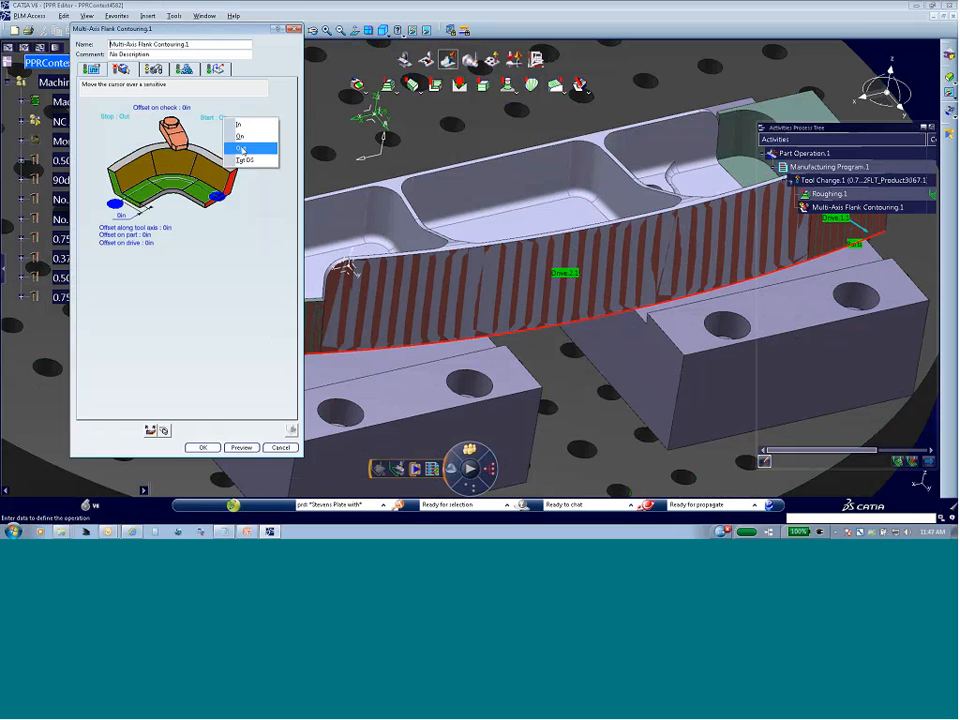
{"action": "left_click", "coordinate": [238, 141]}
{"action": "left_click", "coordinate": [168, 140]}
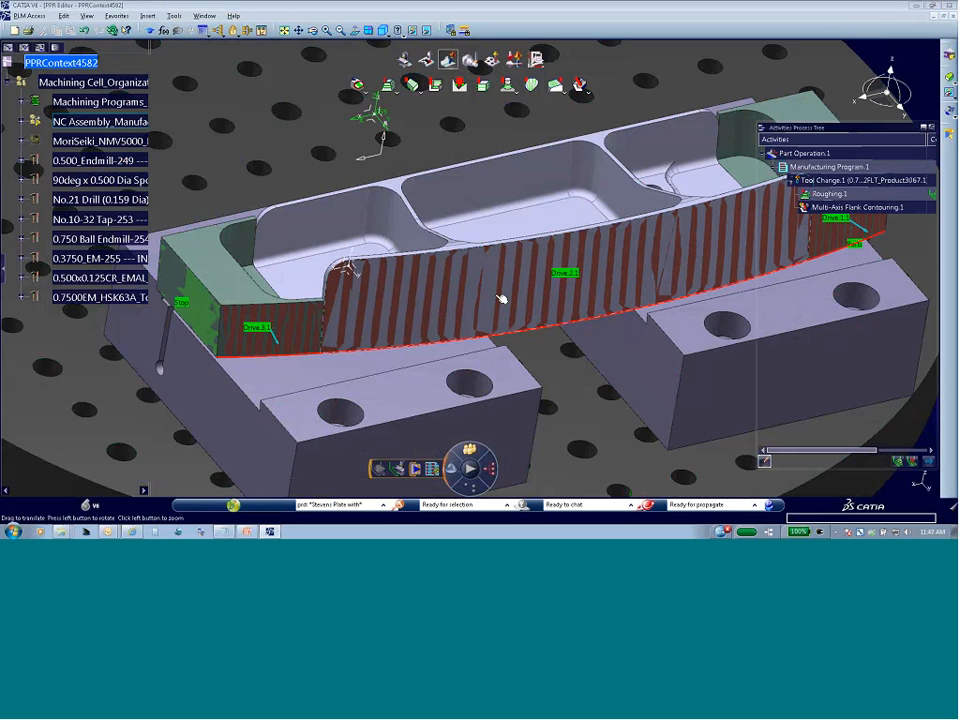
{"action": "middle_click_drag", "start_coordinate": [501, 298], "coordinate": [525, 332]}
{"action": "left_click", "coordinate": [428, 357]}
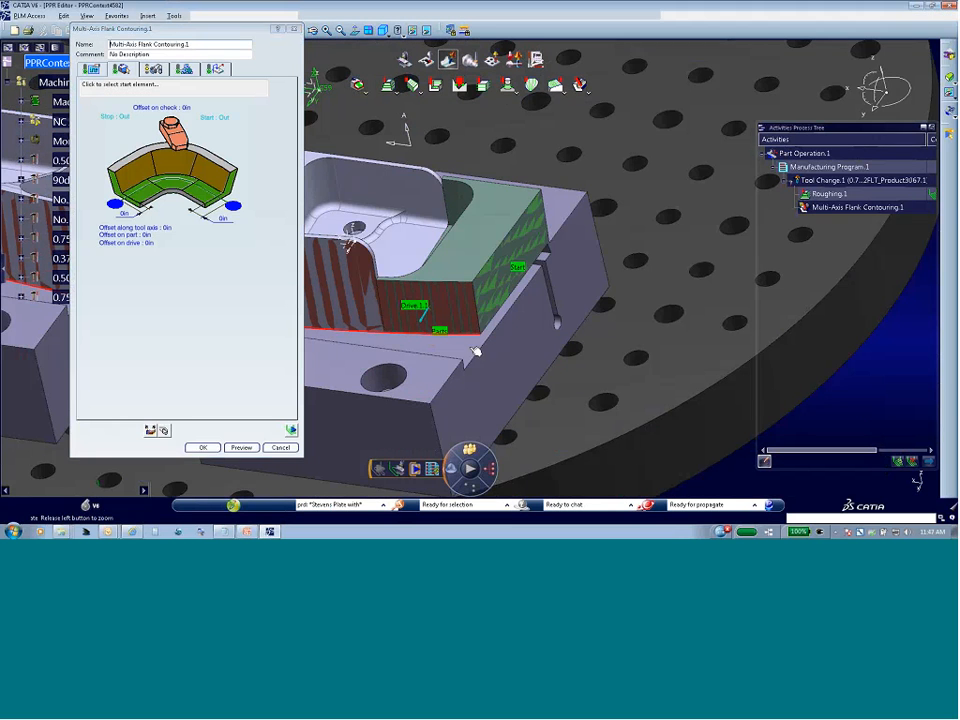
Set both the offset on start and the offset on stop to 1 in for the flank contouring.
{"action": "middle_click_drag", "start_coordinate": [428, 357], "coordinate": [400, 300]}
{"action": "double_click", "coordinate": [229, 222]}
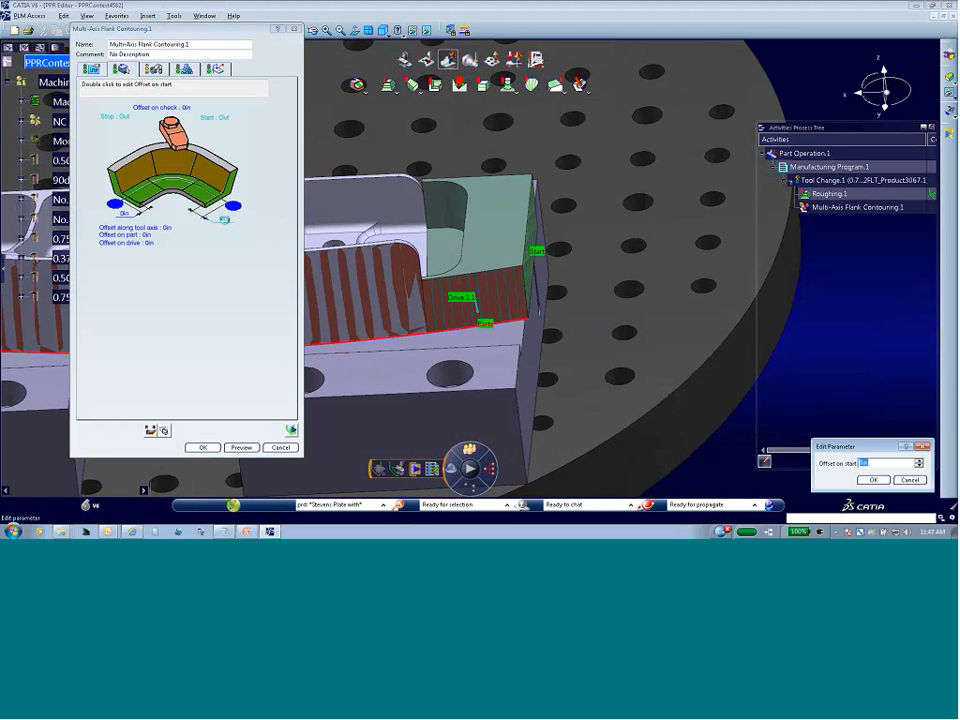
{"action": "type", "text": "1"}
{"action": "key", "text": "Return"}
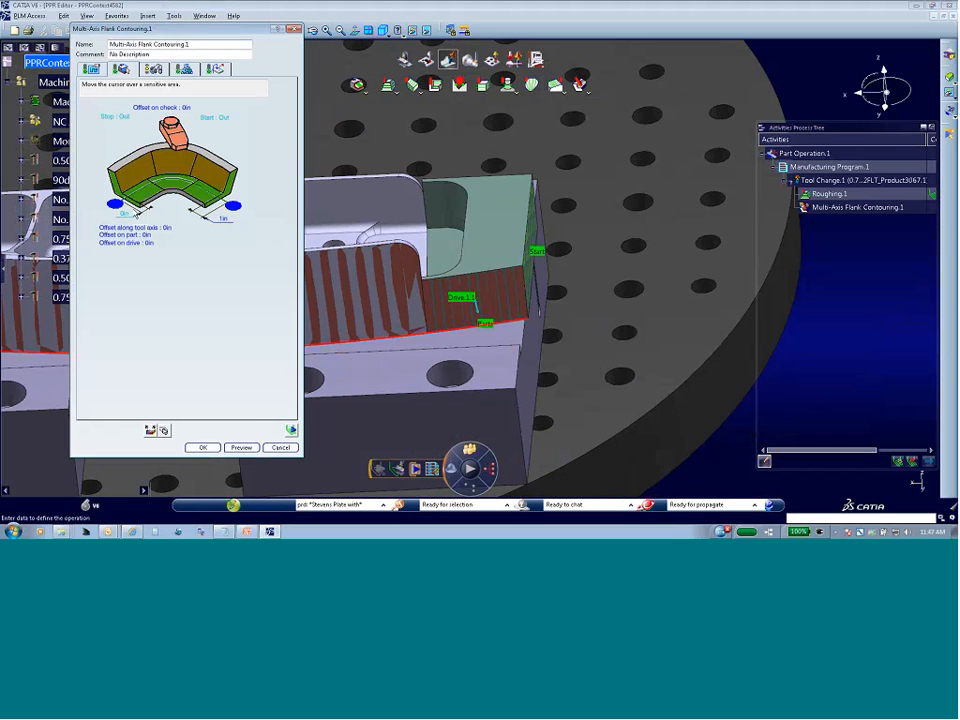
{"action": "double_click", "coordinate": [125, 214]}
{"action": "key", "text": "Return"}
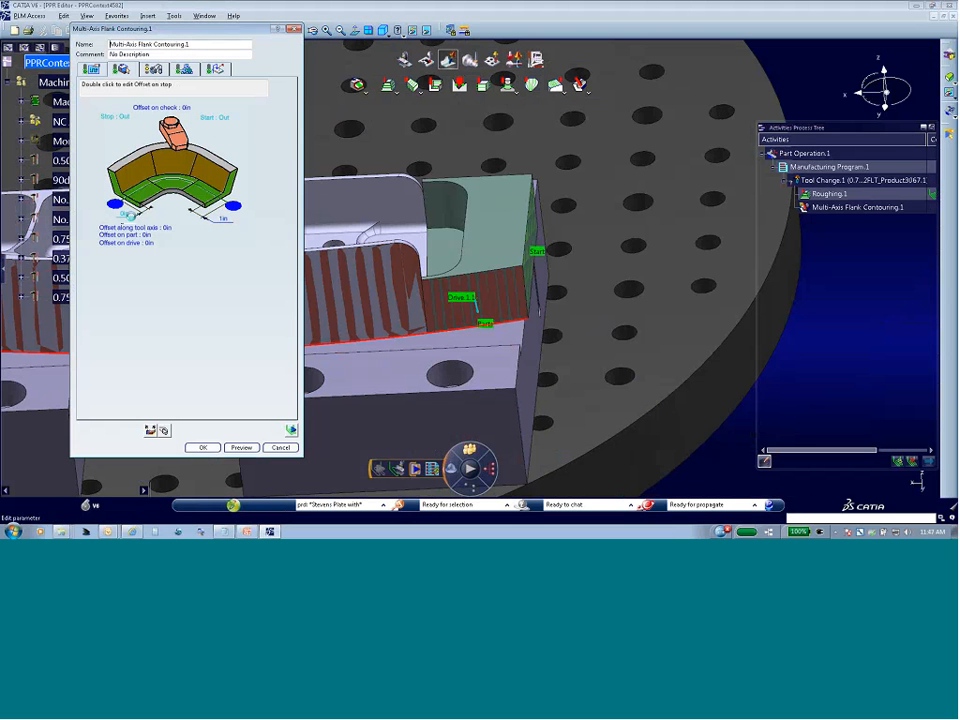
Set the offset along the tool axis to -0.1 in.
{"action": "double_click", "coordinate": [168, 229]}
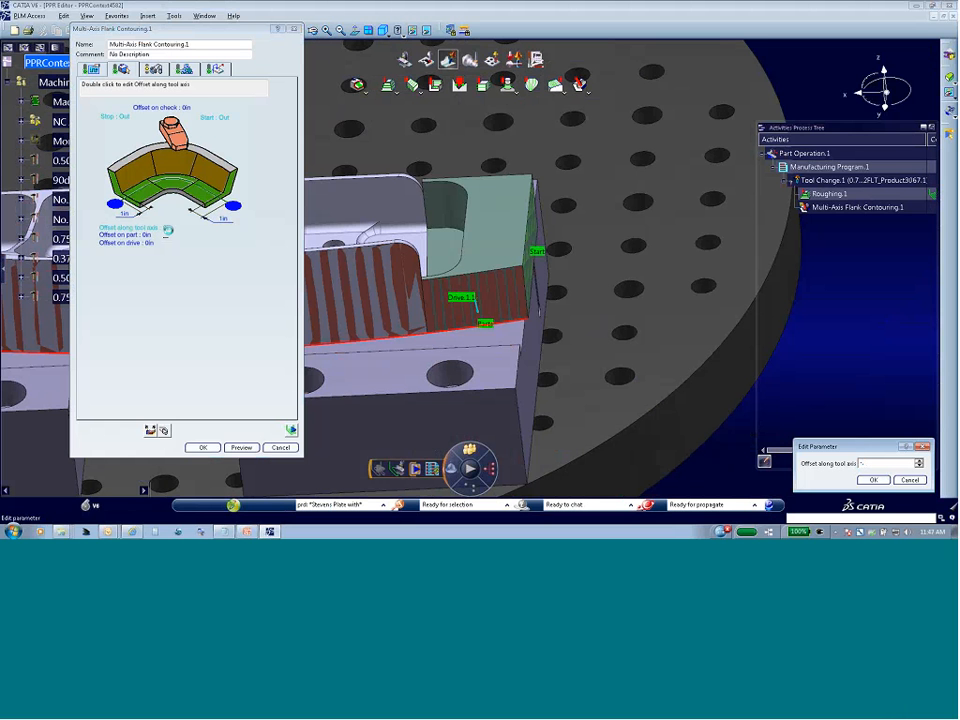
{"action": "type", "text": "-0.1in"}
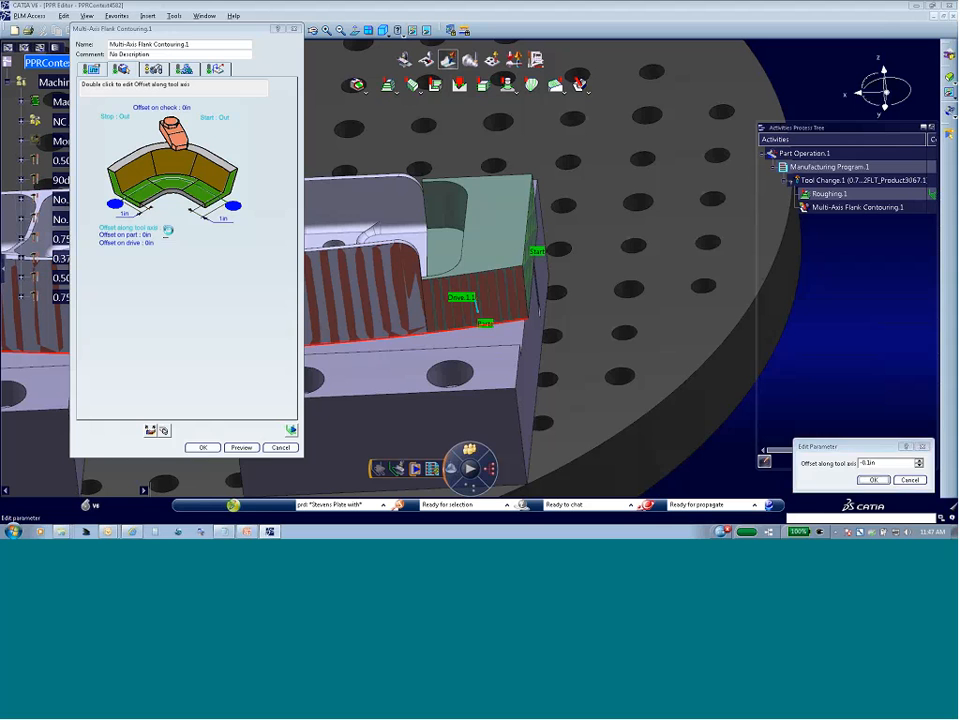
{"action": "key", "text": "Return"}
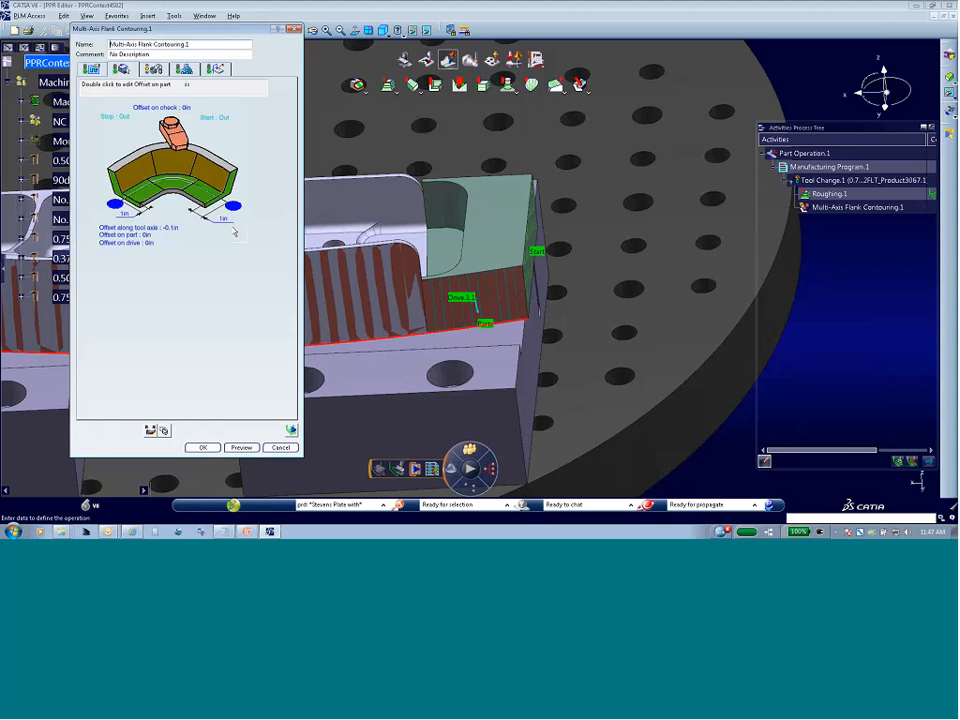
Set the stepover to a One way tool path style, with 3 radial paths spaced 0.1 in apart.
{"action": "left_click", "coordinate": [91, 68]}
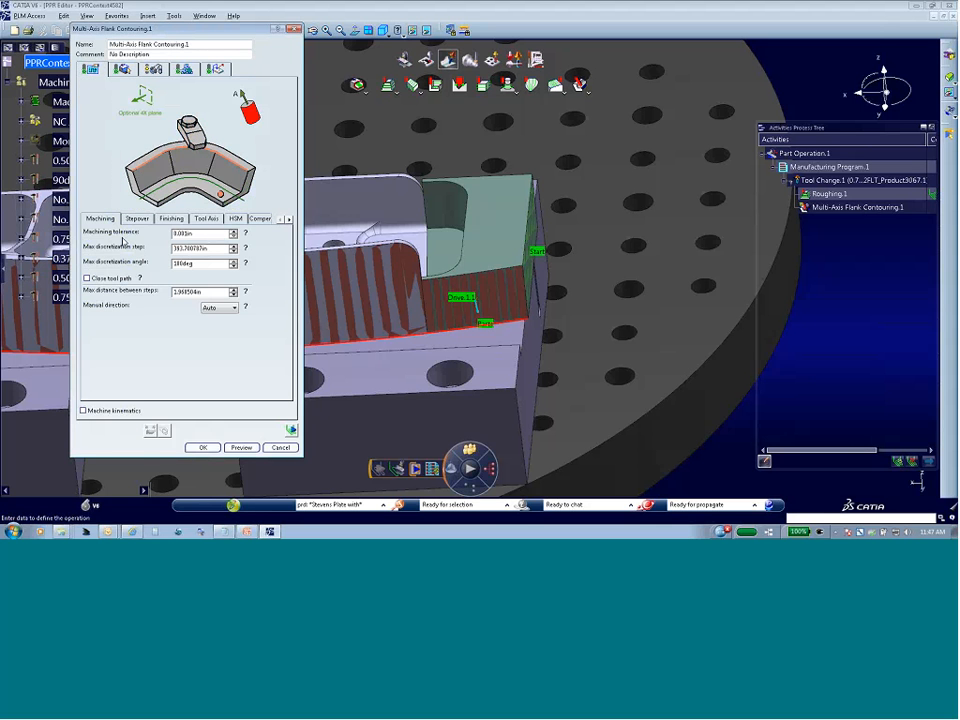
{"action": "left_click", "coordinate": [137, 218]}
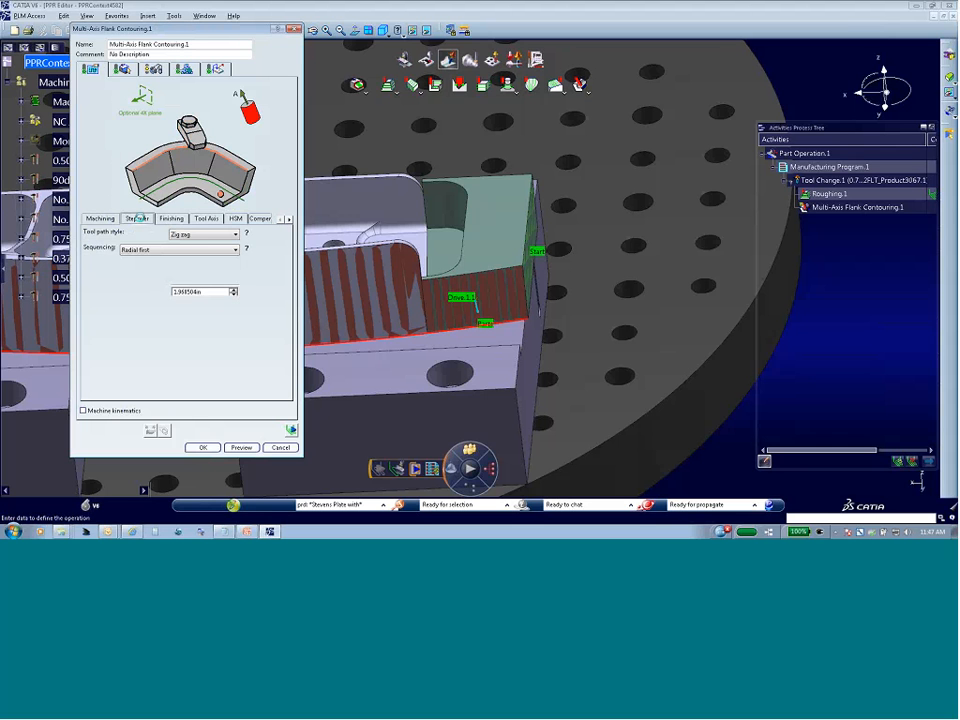
{"action": "left_click", "coordinate": [236, 234]}
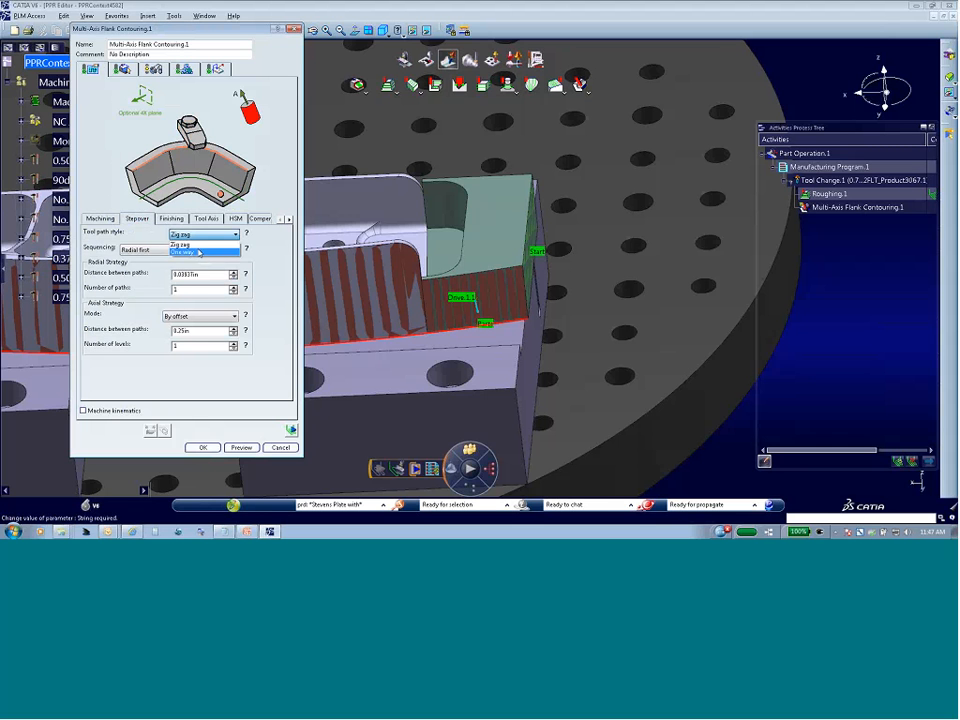
{"action": "left_click", "coordinate": [200, 251]}
{"action": "double_click", "coordinate": [195, 274]}
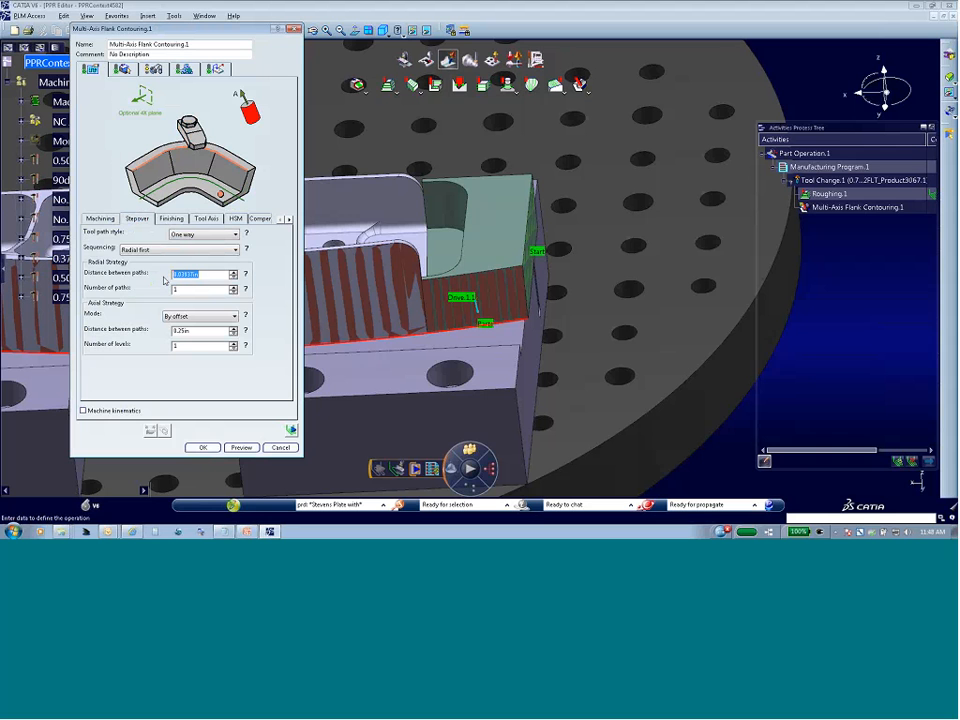
{"action": "type", "text": "0.1in"}
{"action": "double_click", "coordinate": [185, 289]}
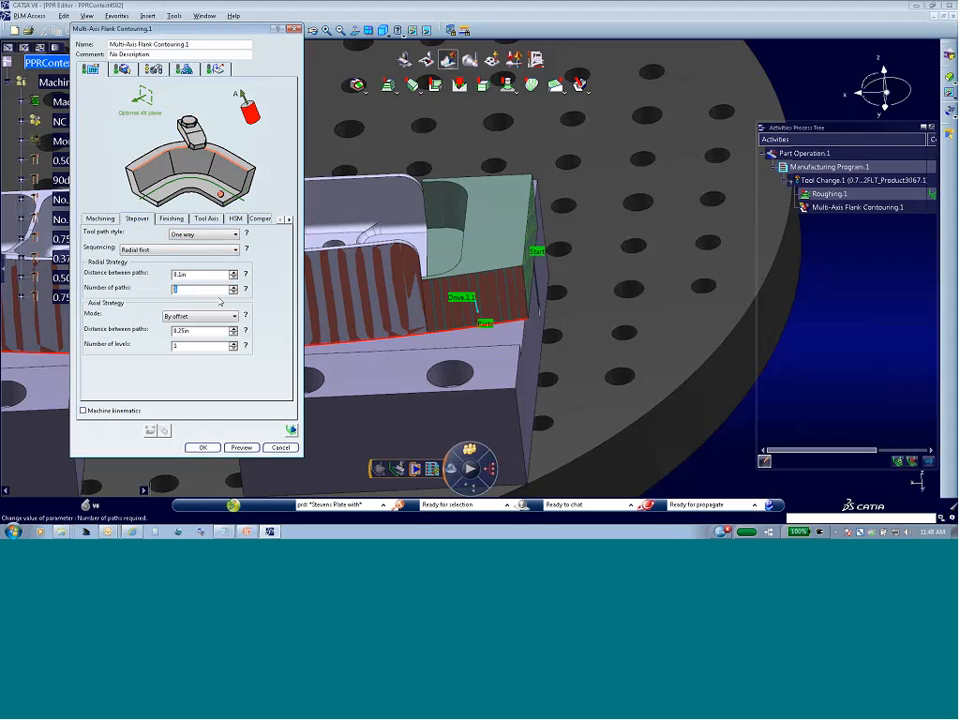
{"action": "type", "text": "3"}
Set the tool axis guidance to Tanto Fan.
{"action": "left_click", "coordinate": [205, 218]}
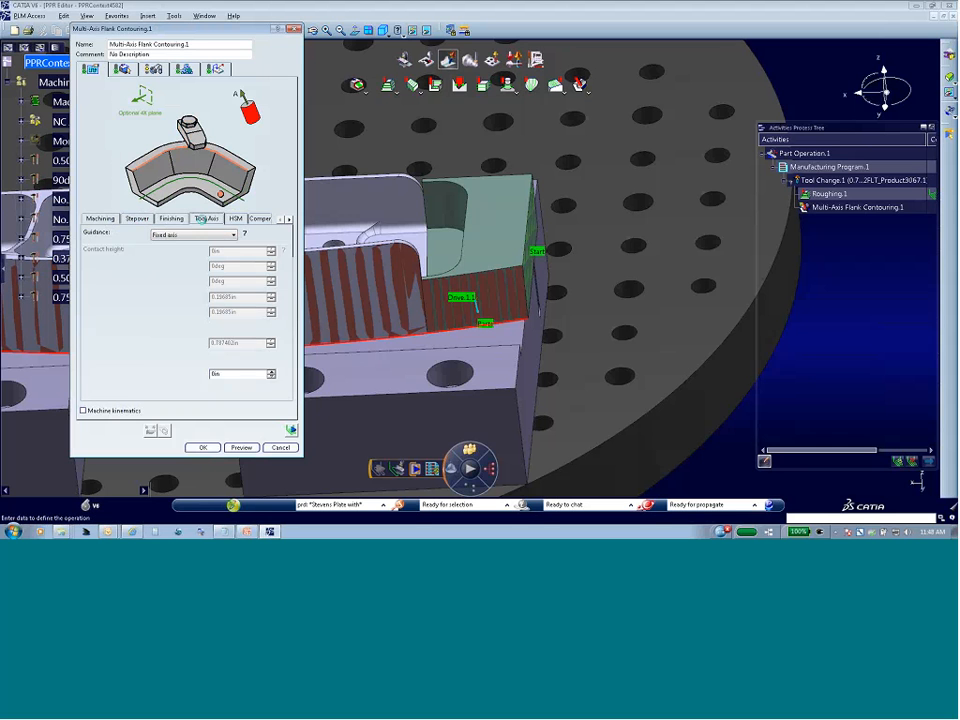
{"action": "left_click", "coordinate": [233, 234]}
{"action": "left_click", "coordinate": [180, 248]}
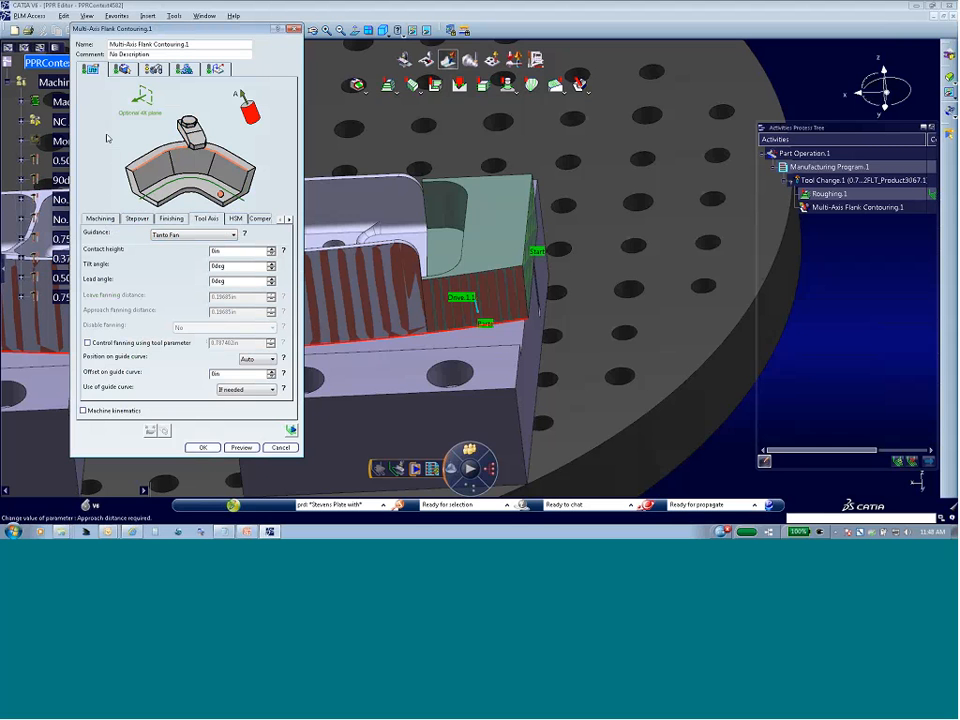
Activate the Approach, Retract and Return in a Level Retract macros of the flank contouring operation.
{"action": "left_click", "coordinate": [214, 68]}
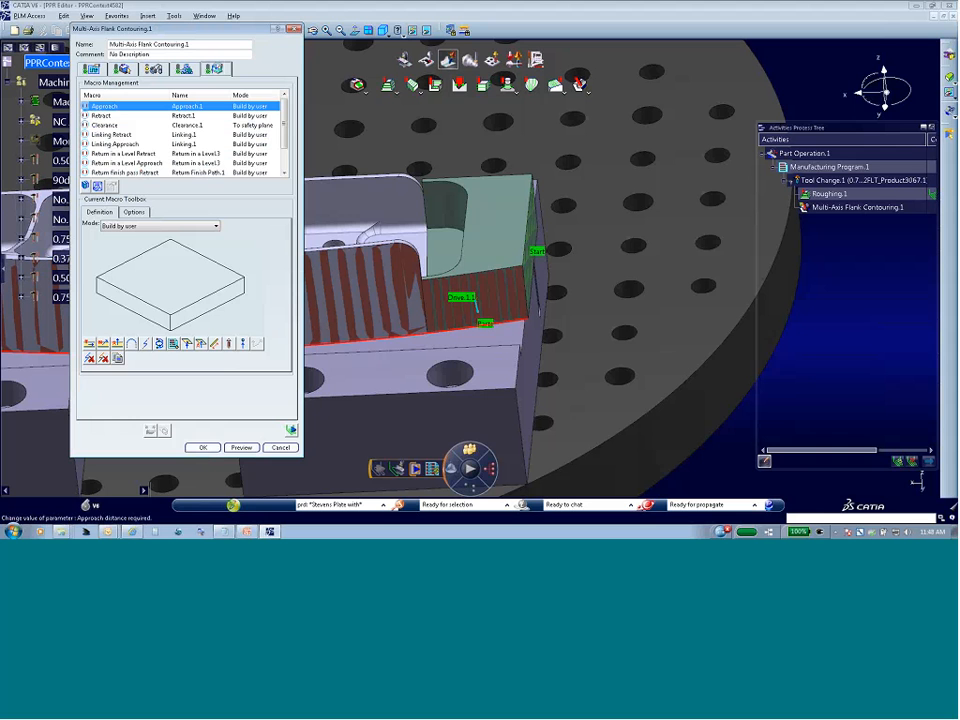
{"action": "right_click", "coordinate": [118, 106]}
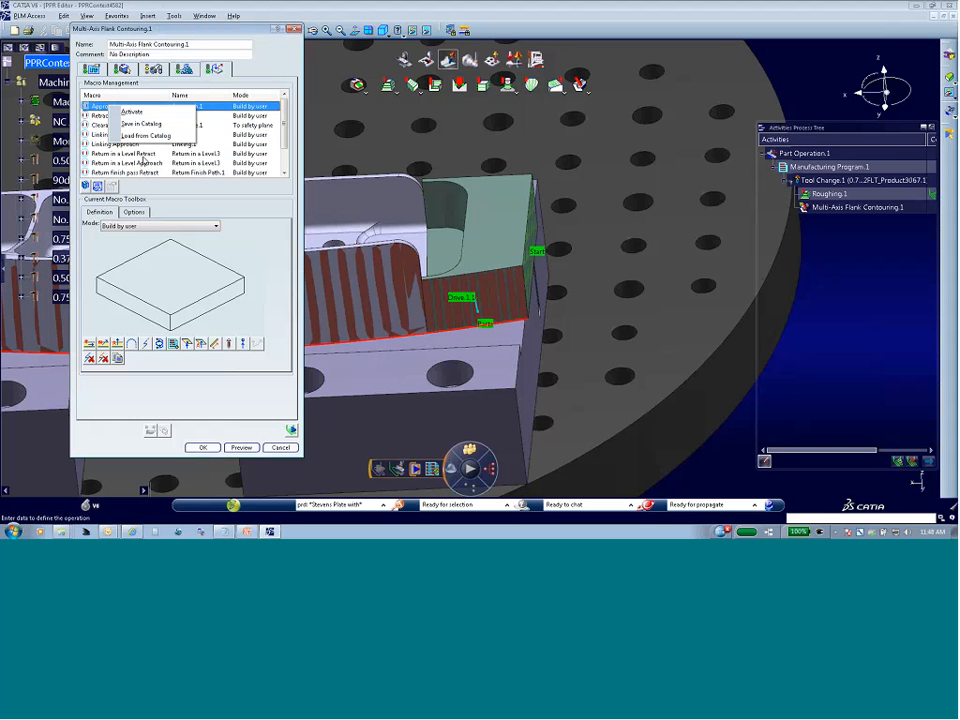
{"action": "left_click", "coordinate": [110, 116]}
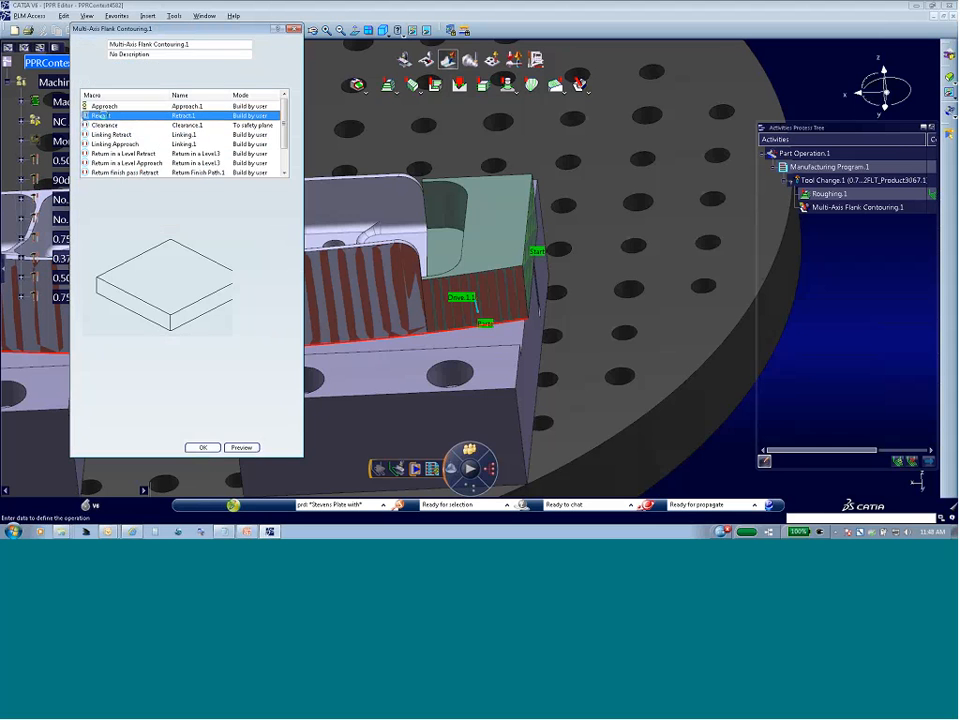
{"action": "right_click", "coordinate": [115, 116]}
{"action": "left_click", "coordinate": [127, 123]}
{"action": "left_click", "coordinate": [121, 153]}
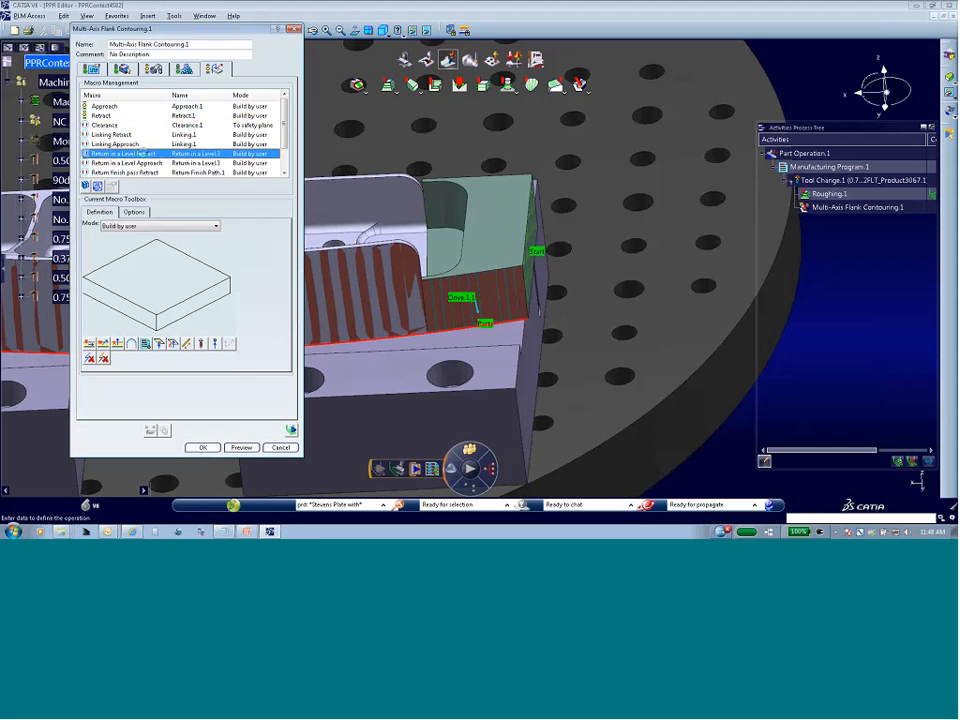
{"action": "right_click", "coordinate": [152, 154]}
{"action": "left_click", "coordinate": [182, 162]}
Build the Return in a Level Retract macro from a 0.5 in normal motion and a 2 in axial motion.
{"action": "left_click", "coordinate": [102, 107]}
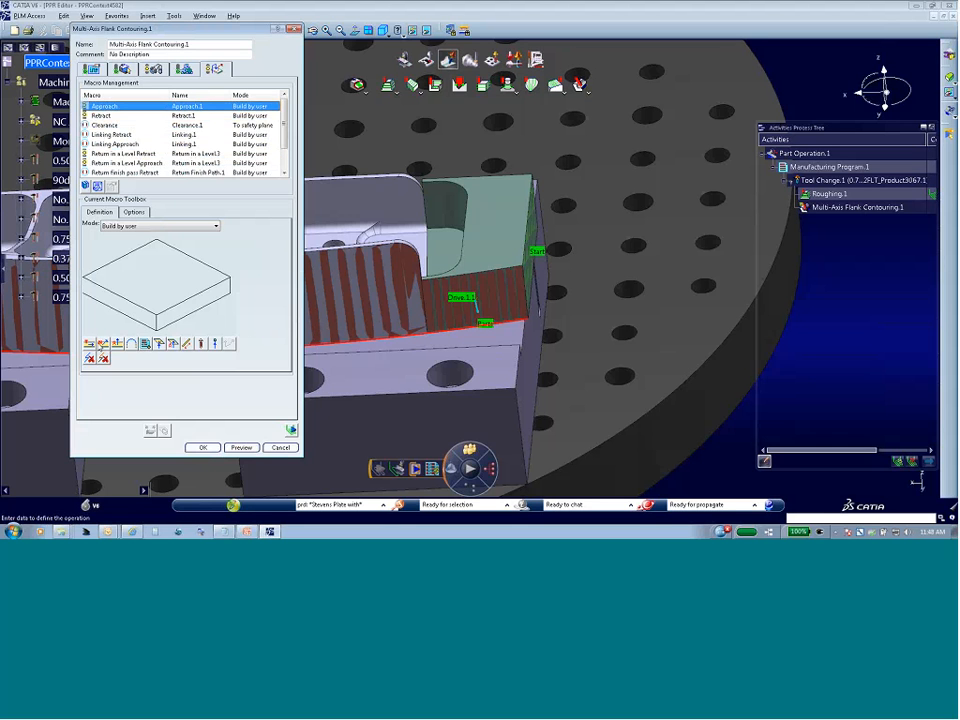
{"action": "left_click", "coordinate": [118, 343]}
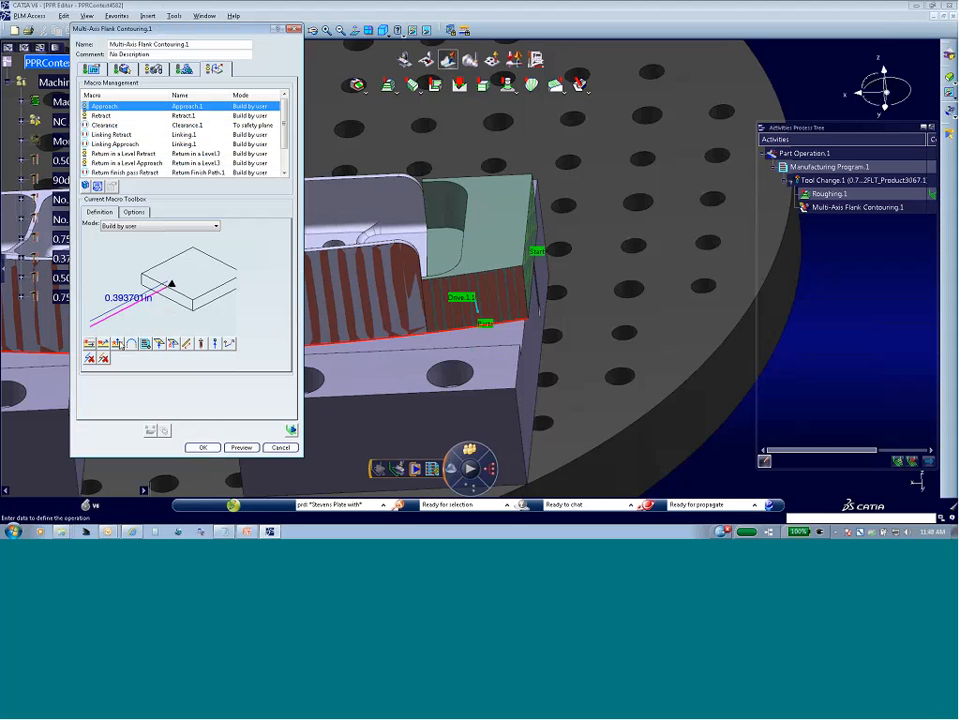
{"action": "double_click", "coordinate": [103, 292]}
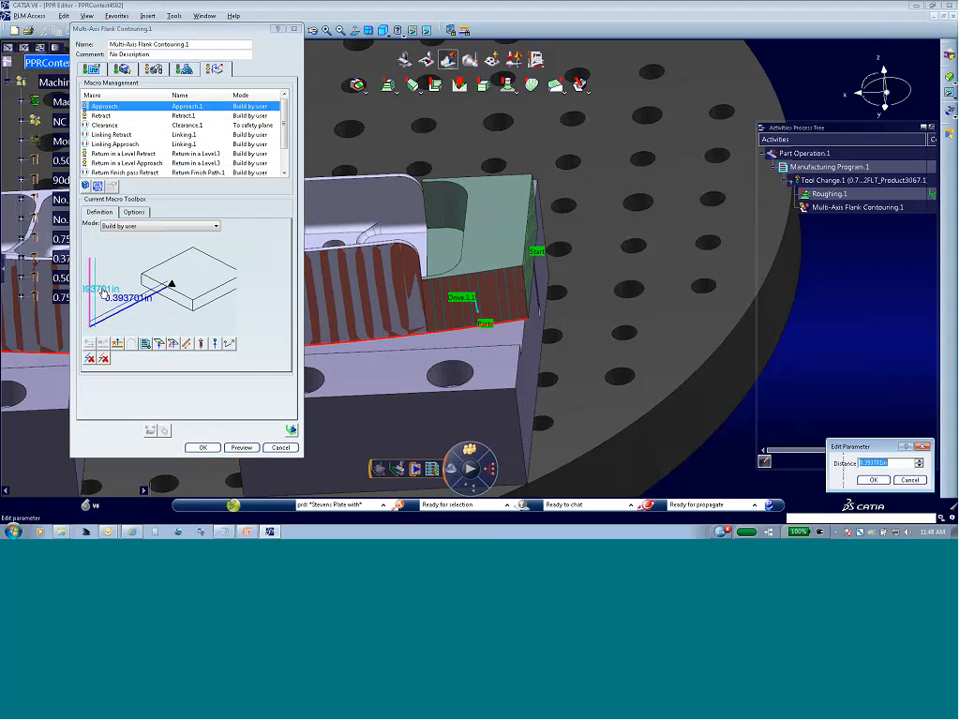
{"action": "type", "text": "2"}
{"action": "key", "text": "Return"}
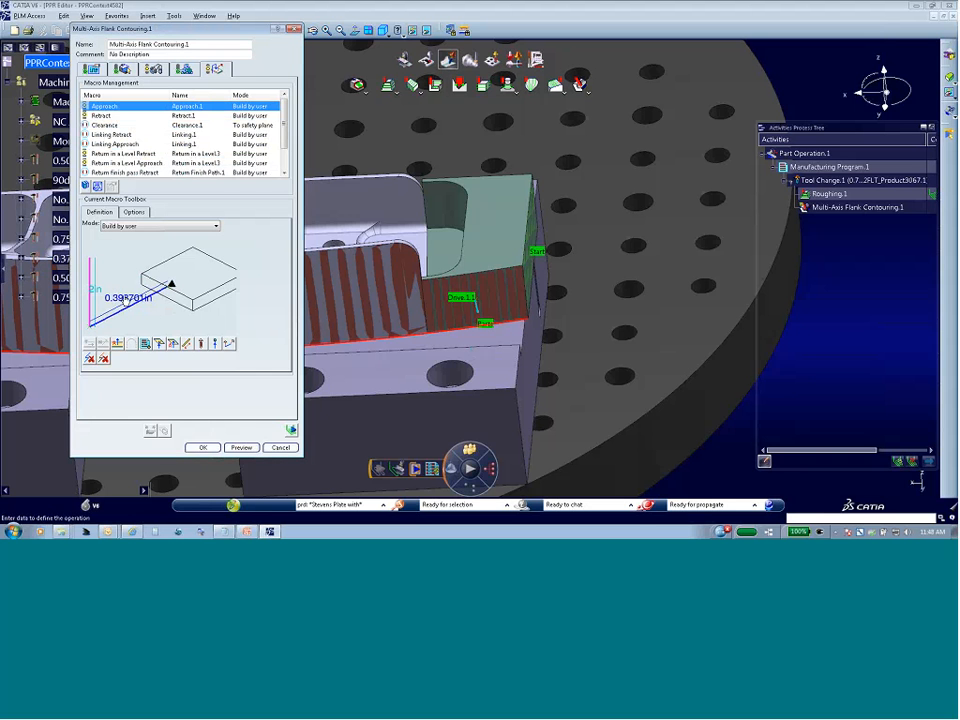
{"action": "double_click", "coordinate": [164, 297]}
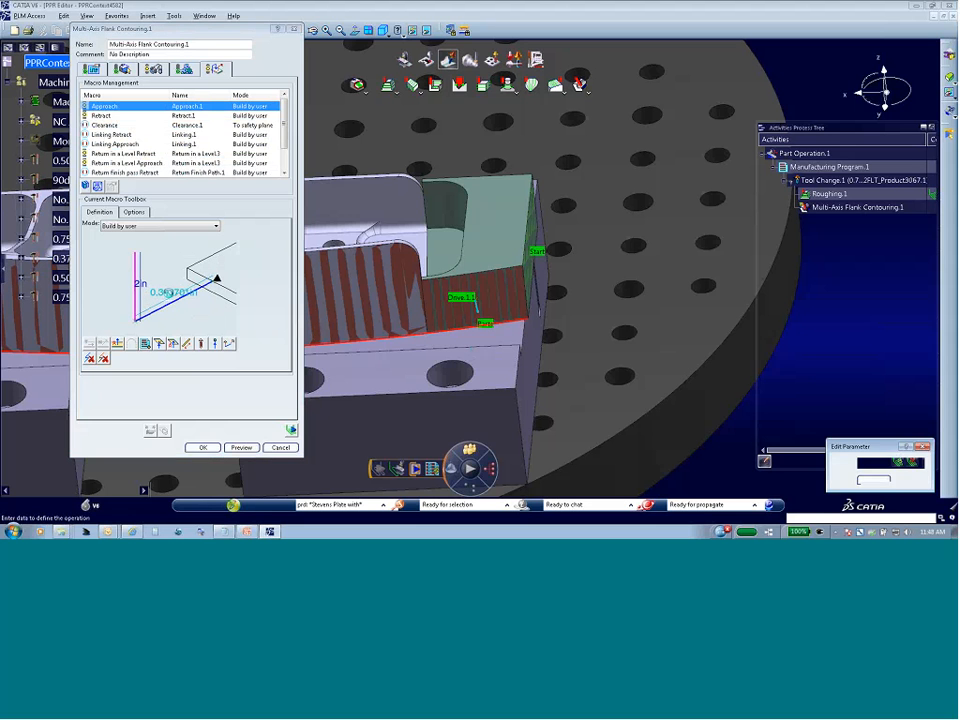
{"action": "type", "text": "2"}
{"action": "key", "text": "Return"}
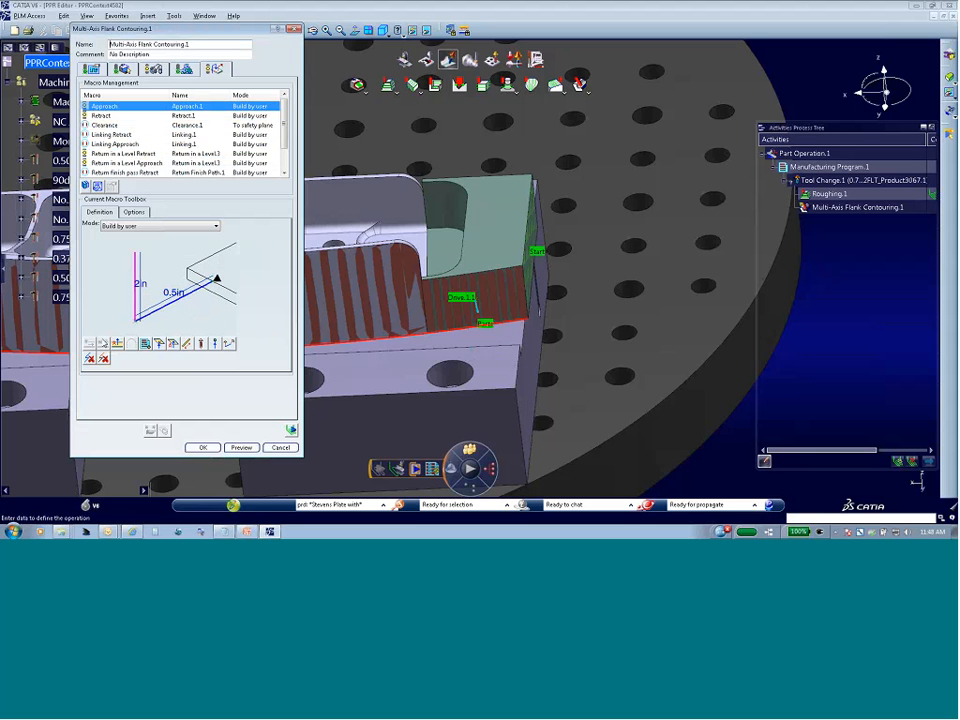
{"action": "middle_click_drag", "start_coordinate": [170, 277], "coordinate": [146, 282]}
{"action": "left_click", "coordinate": [154, 296]}
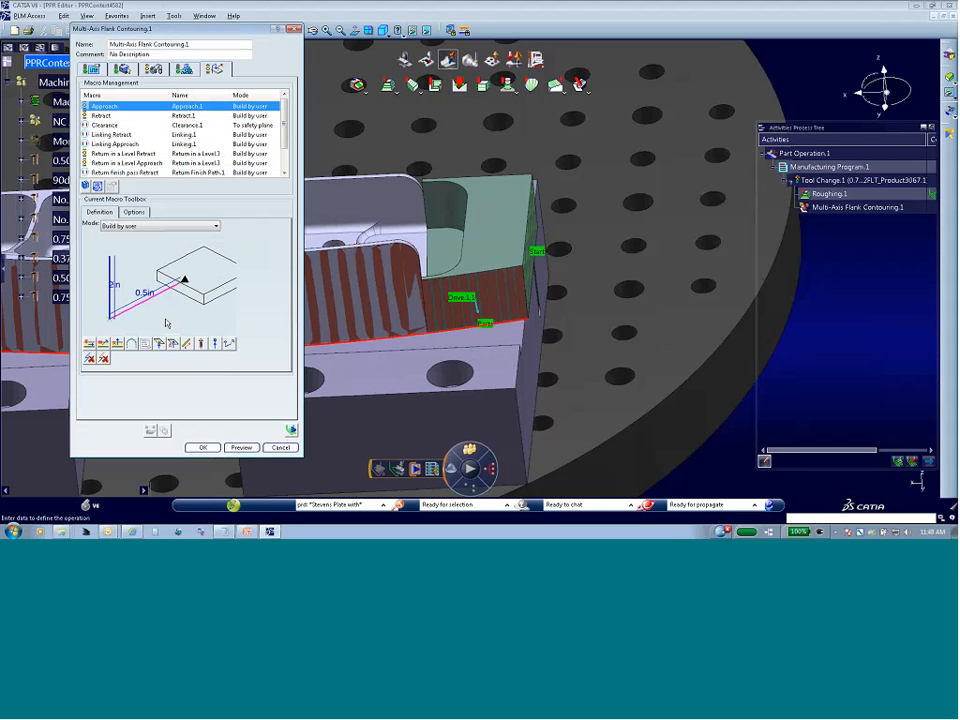
Add a normal motion to the empty Approach macro and set its distance to 0.5 in.
{"action": "left_click", "coordinate": [107, 115]}
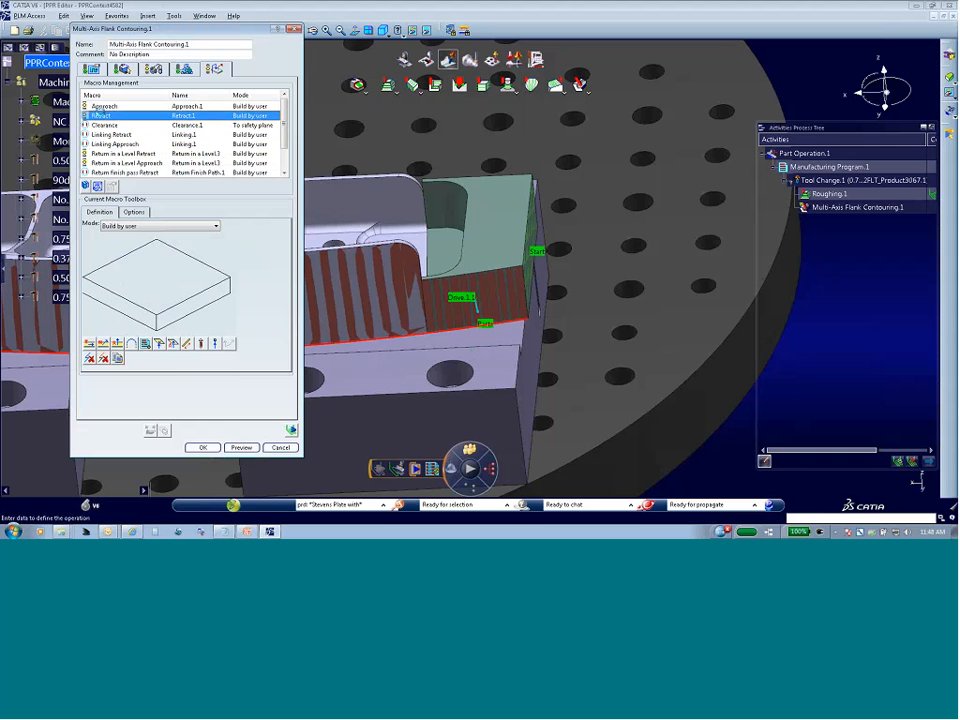
{"action": "left_click", "coordinate": [106, 106]}
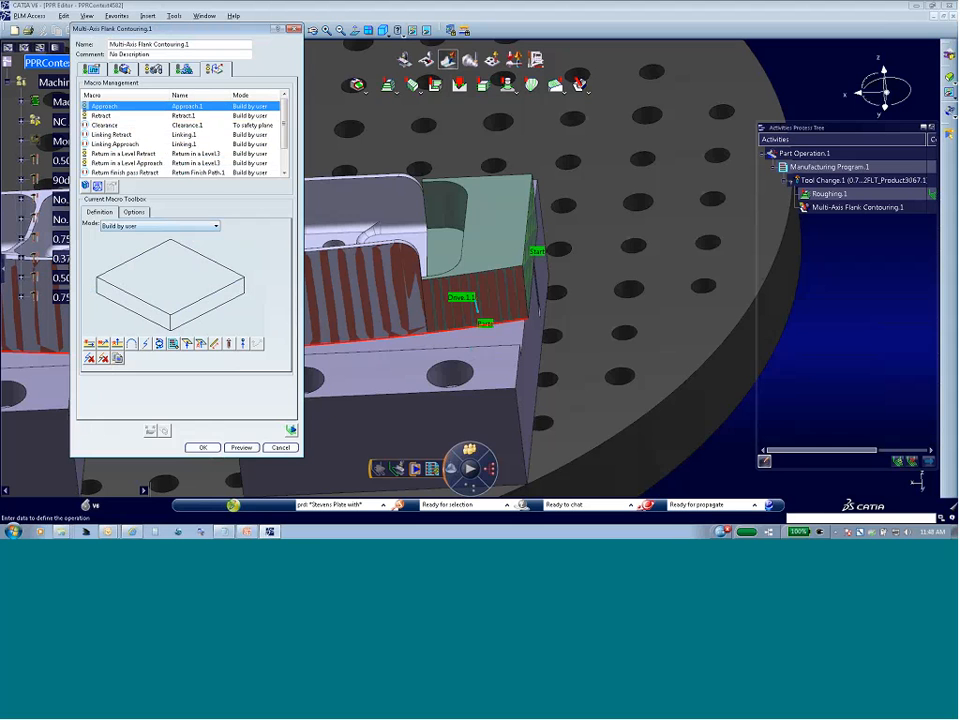
{"action": "left_click", "coordinate": [102, 116]}
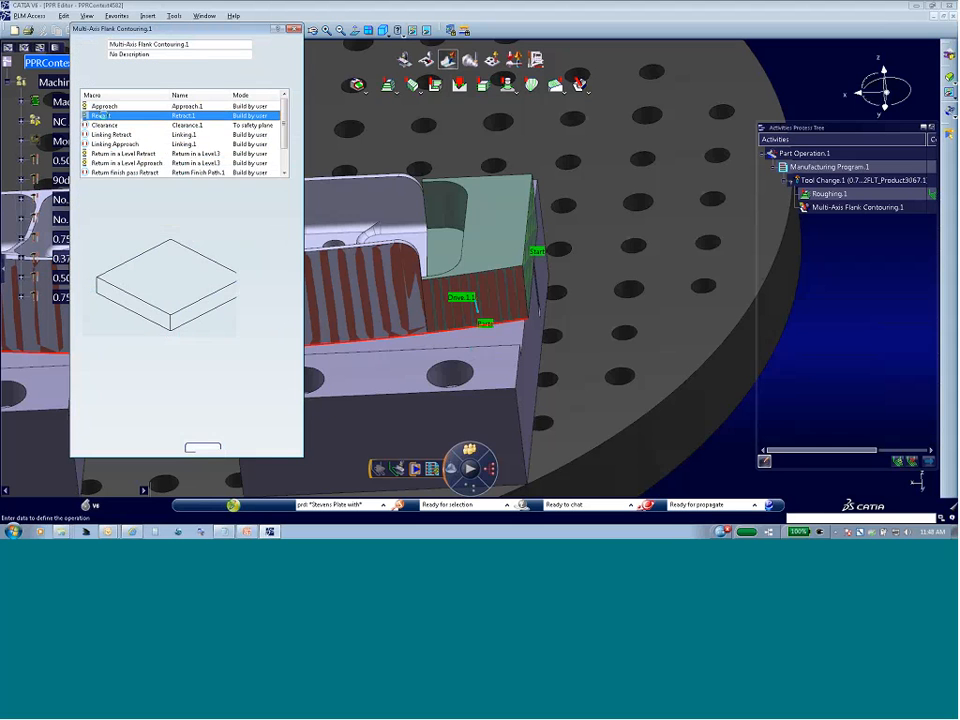
{"action": "left_click", "coordinate": [107, 106]}
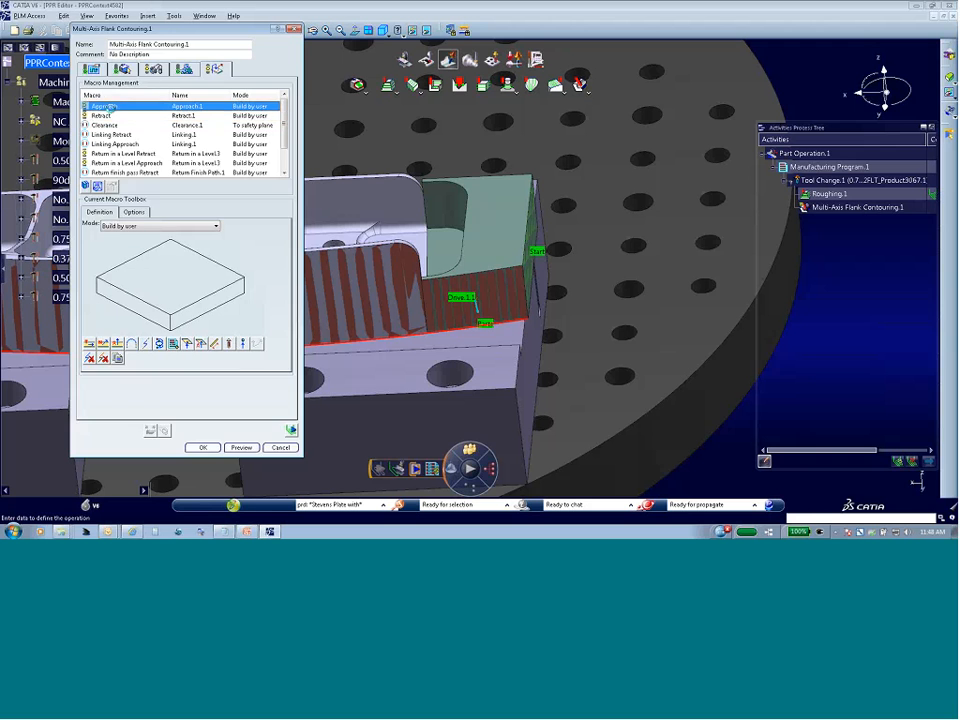
{"action": "left_click", "coordinate": [106, 153]}
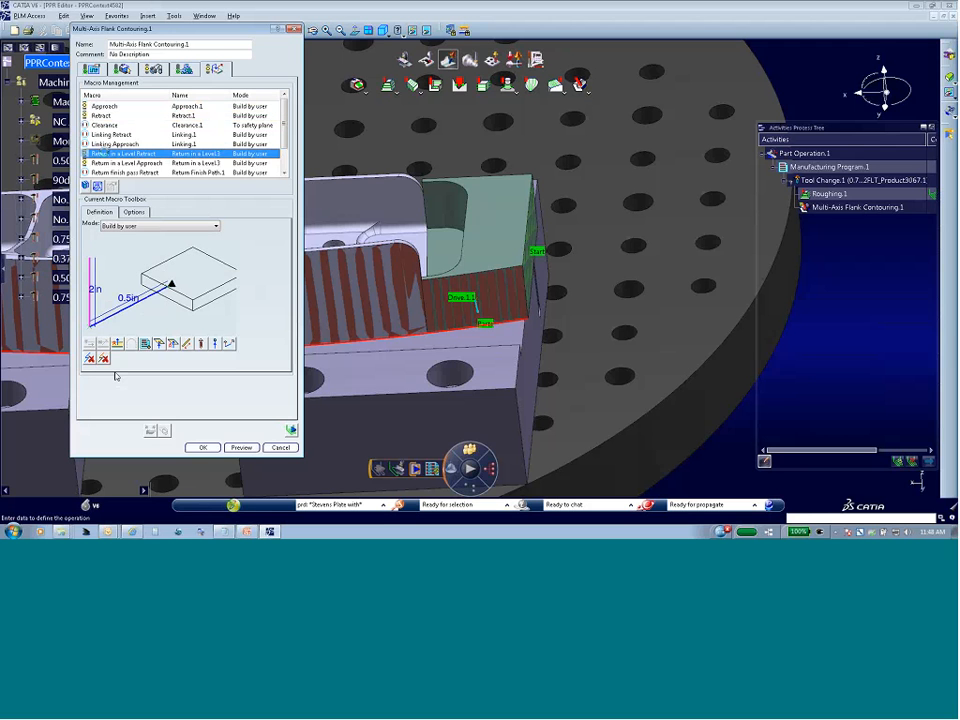
{"action": "left_click", "coordinate": [105, 106]}
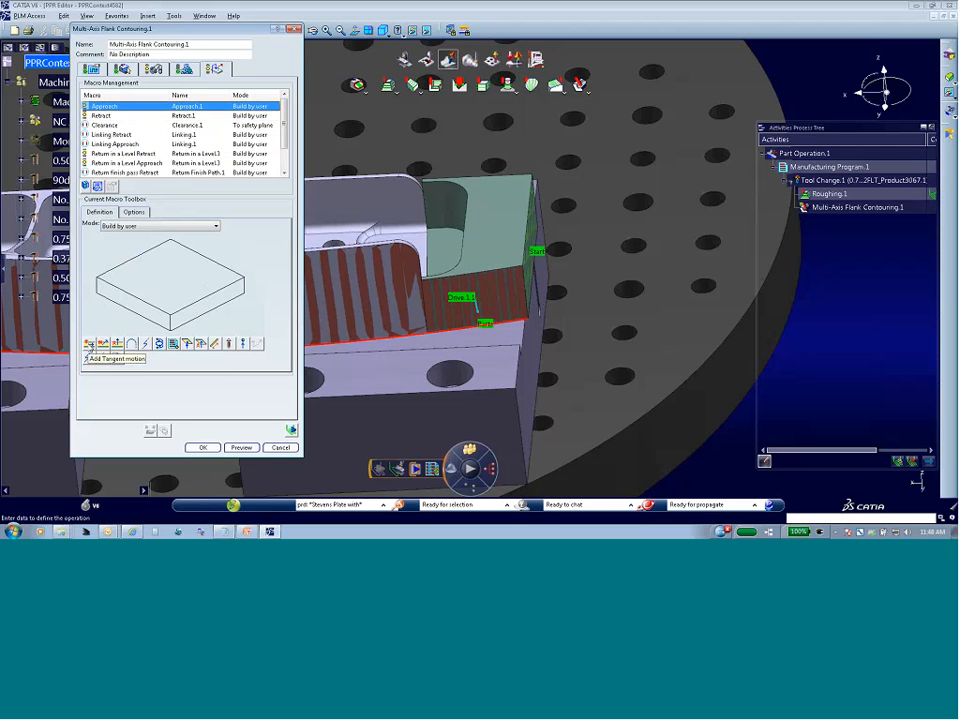
{"action": "left_click", "coordinate": [131, 344]}
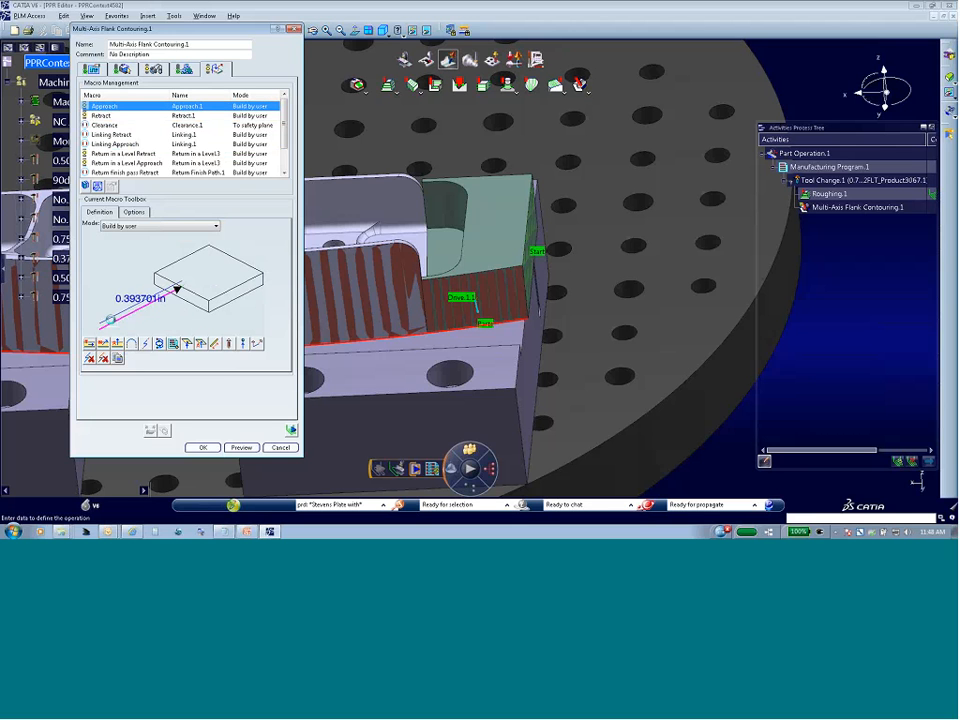
{"action": "double_click", "coordinate": [135, 298]}
{"action": "key", "text": "BackSpace"}
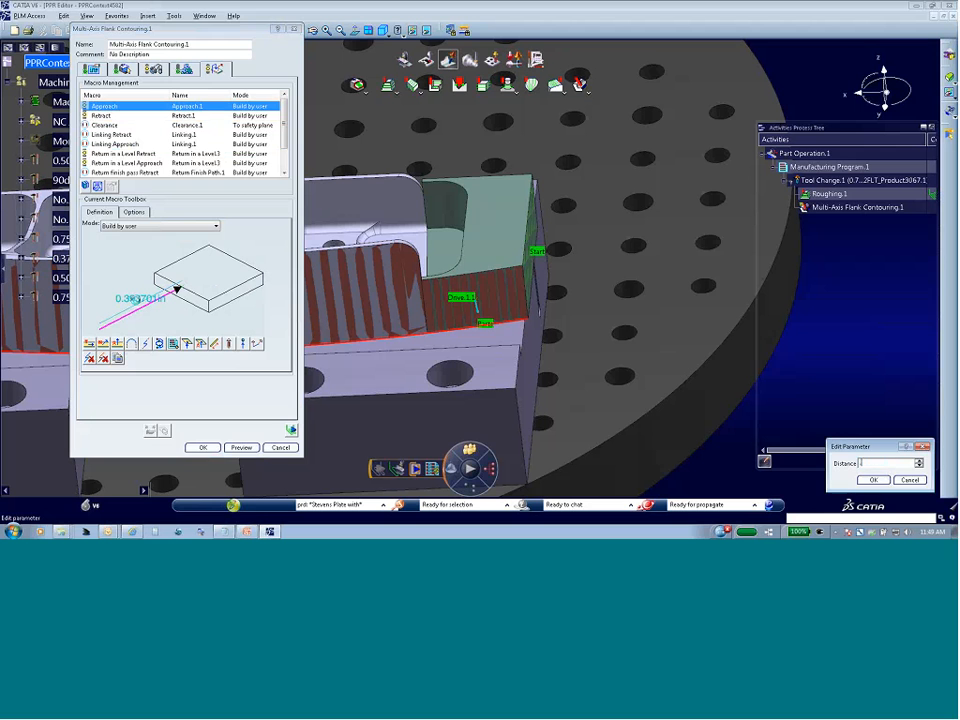
{"action": "type", "text": "0.5"}
{"action": "key", "text": "Return"}
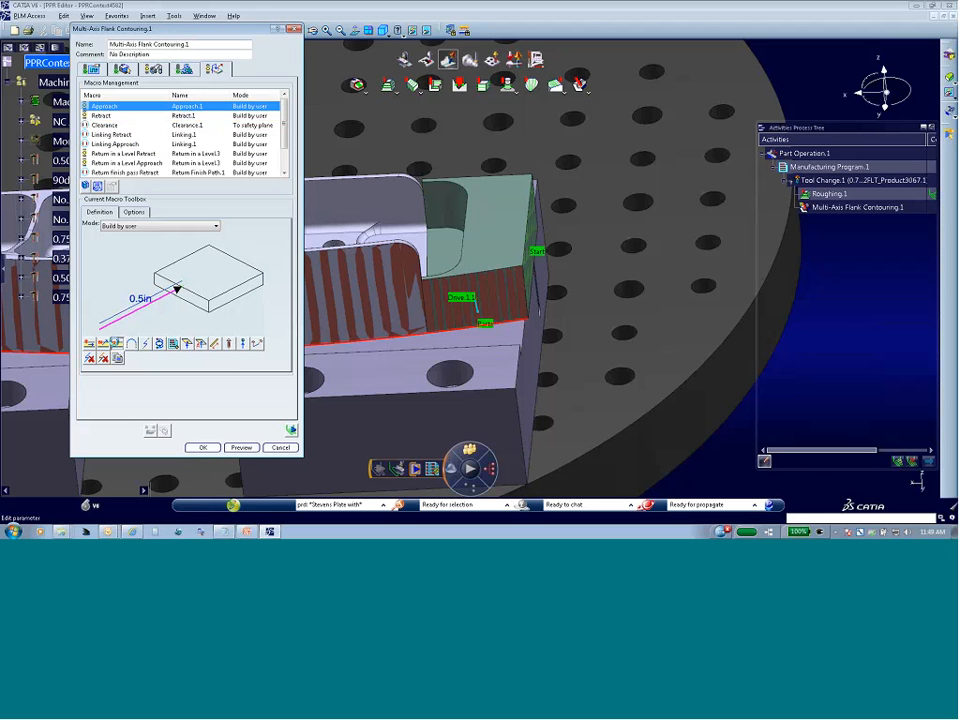
Add an axial motion to the Approach macro and set its distance to 2 in.
{"action": "left_click", "coordinate": [117, 344]}
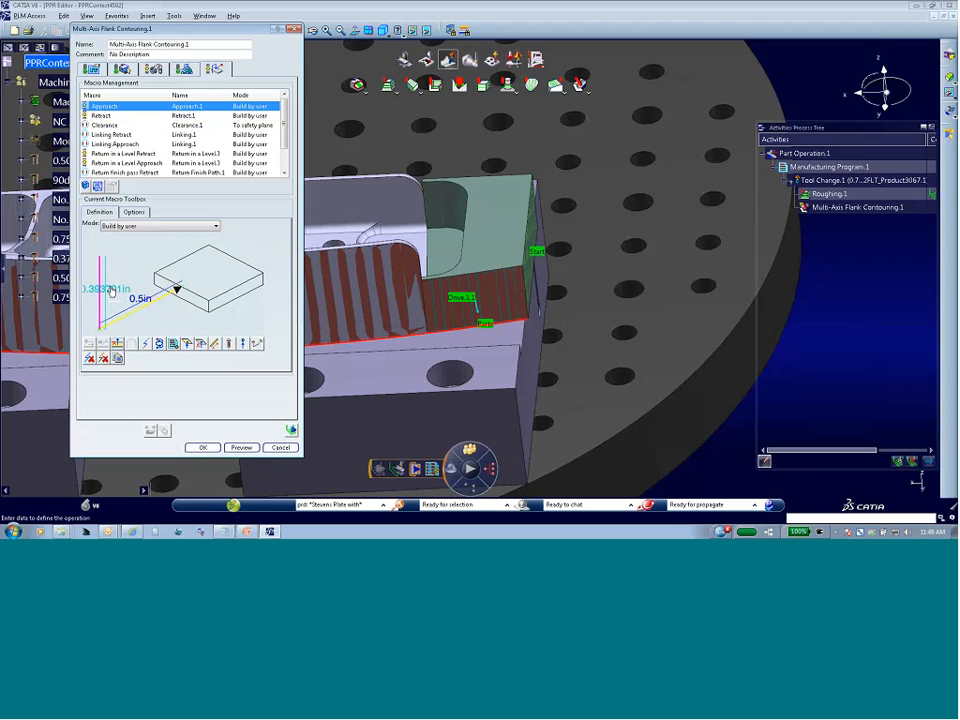
{"action": "double_click", "coordinate": [111, 289]}
{"action": "type", "text": "2in"}
{"action": "key", "text": "Return"}
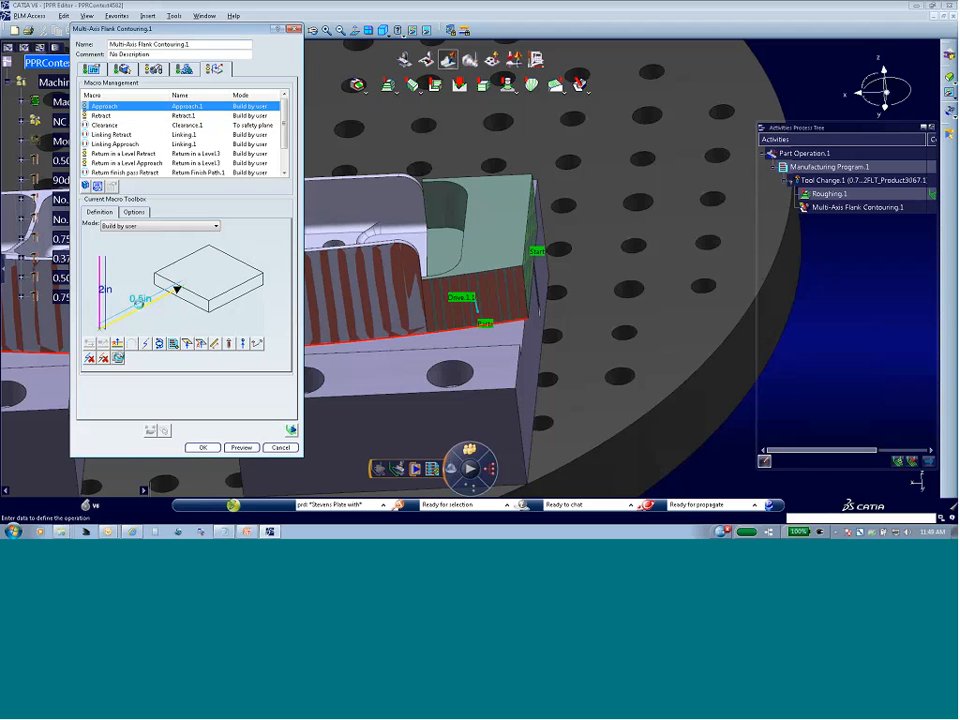
Add a normal motion to the empty Retract macro and set its distance to 0.5 in.
{"action": "left_click", "coordinate": [103, 116]}
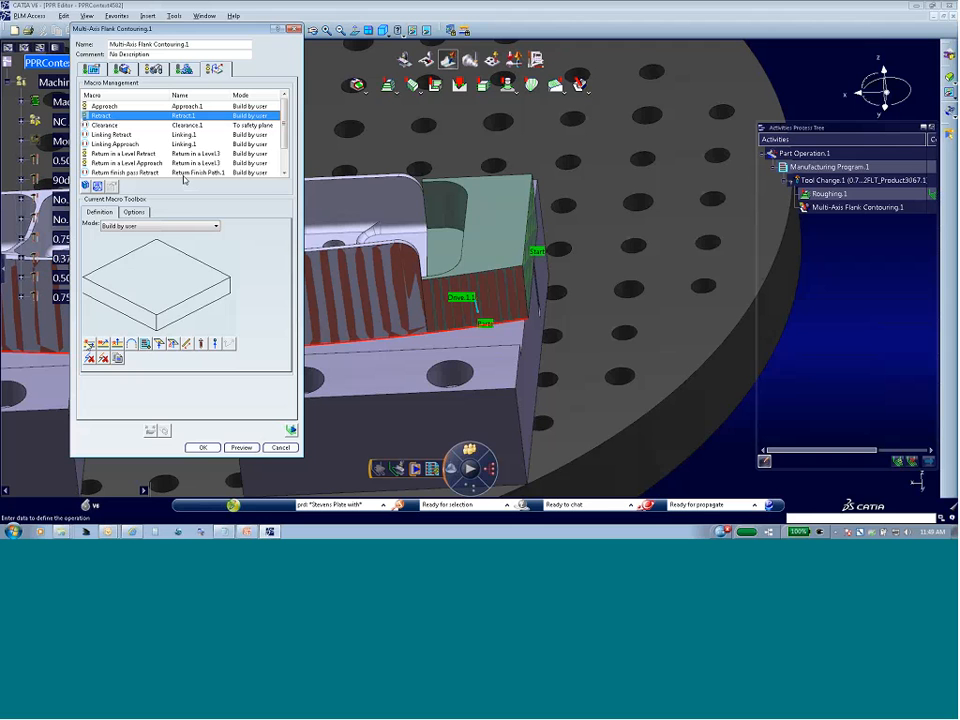
{"action": "left_click", "coordinate": [89, 344]}
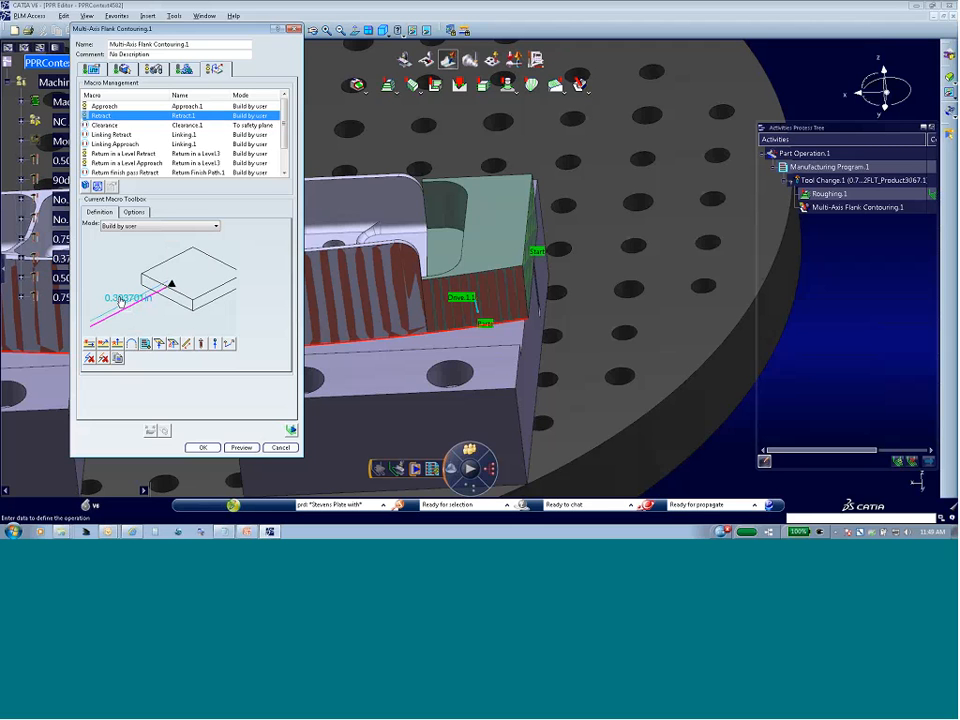
{"action": "double_click", "coordinate": [120, 298]}
{"action": "type", "text": "0.5in"}
{"action": "key", "text": "Return"}
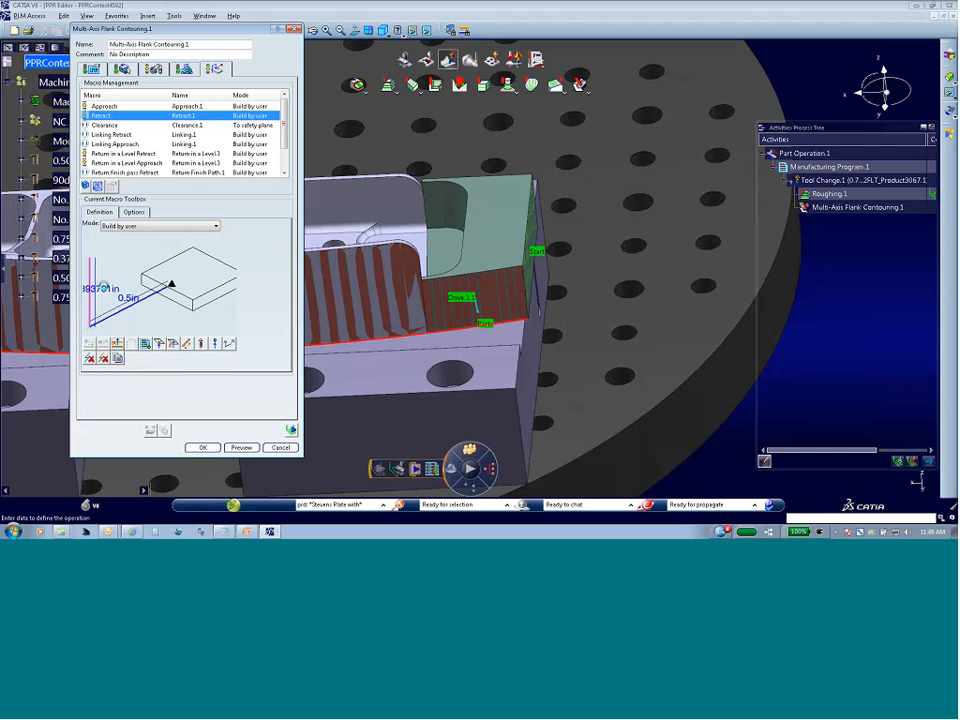
Set the Retract macro's axial motion to 2 in and try to compute the flank contouring tool path.
{"action": "double_click", "coordinate": [113, 291]}
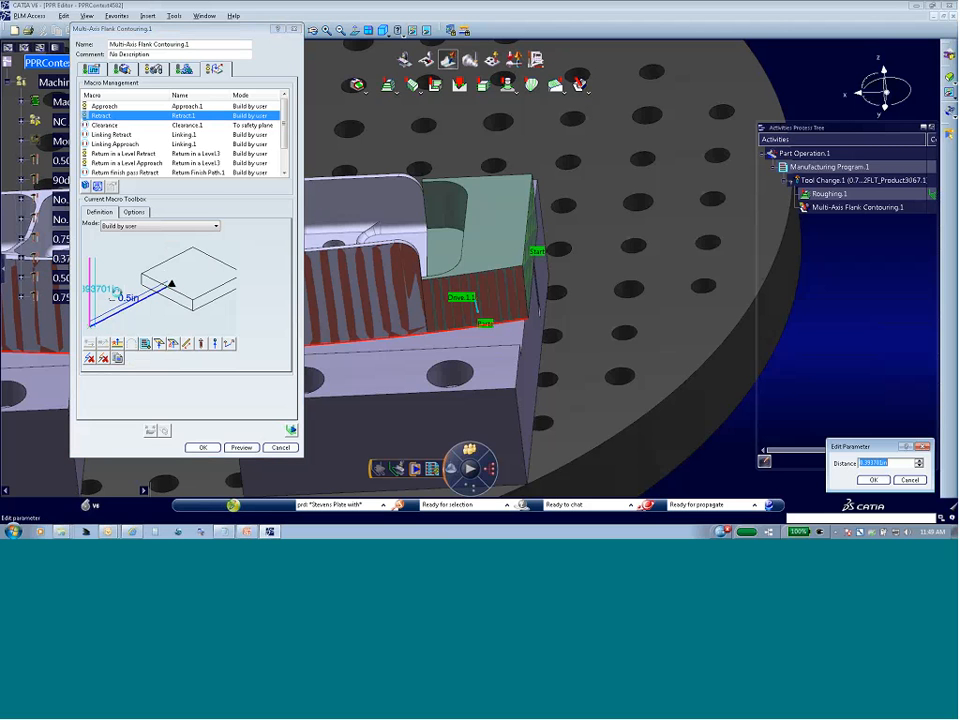
{"action": "type", "text": "2"}
{"action": "key", "text": "Return"}
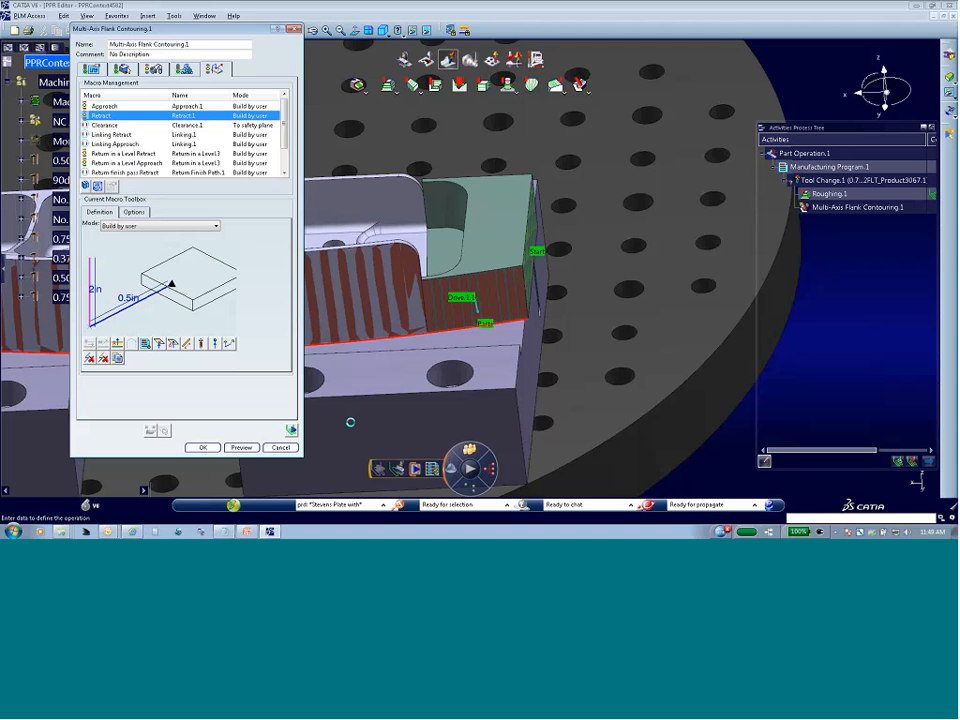
{"action": "left_click", "coordinate": [291, 430]}
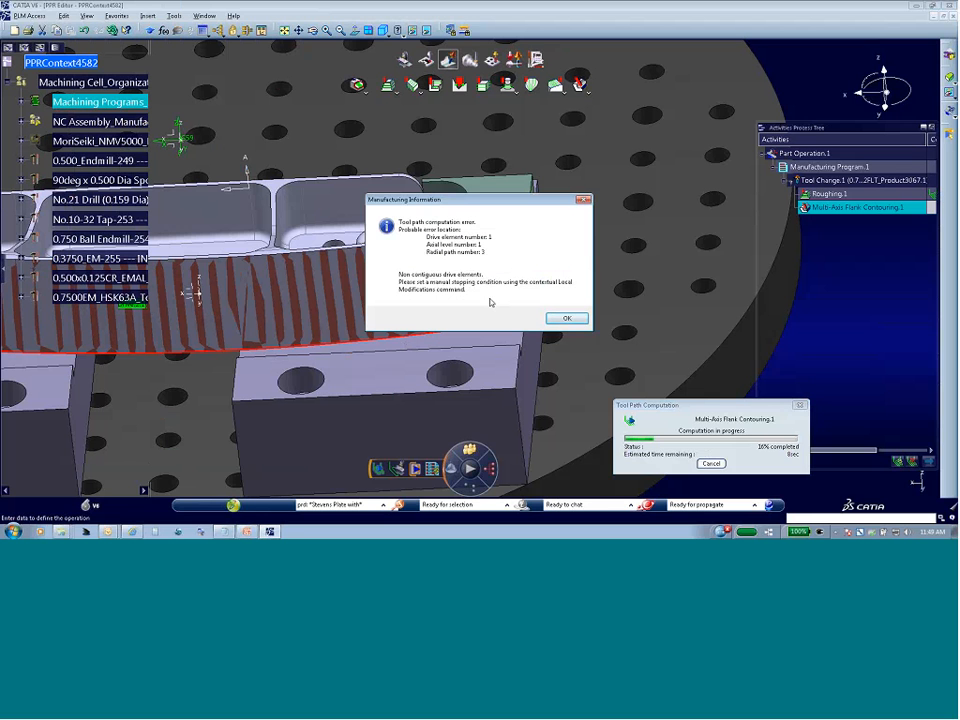
{"action": "left_click", "coordinate": [567, 318]}
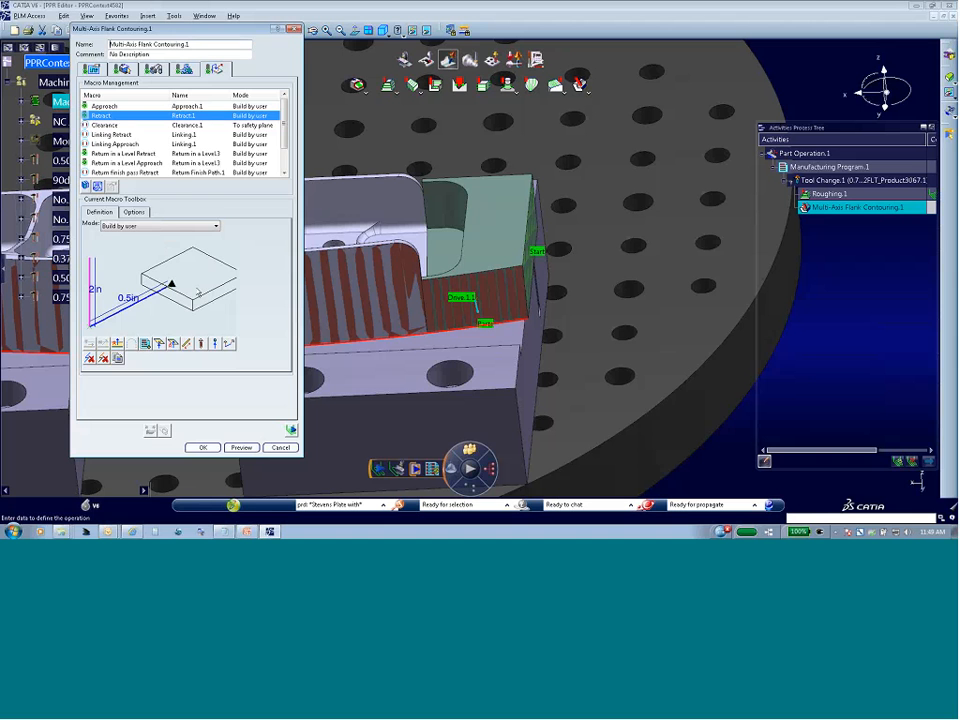
Open the local modifications of the drive surfaces and set the stopping condition of drive surface 1 to Tangent DS.
{"action": "left_click", "coordinate": [92, 68]}
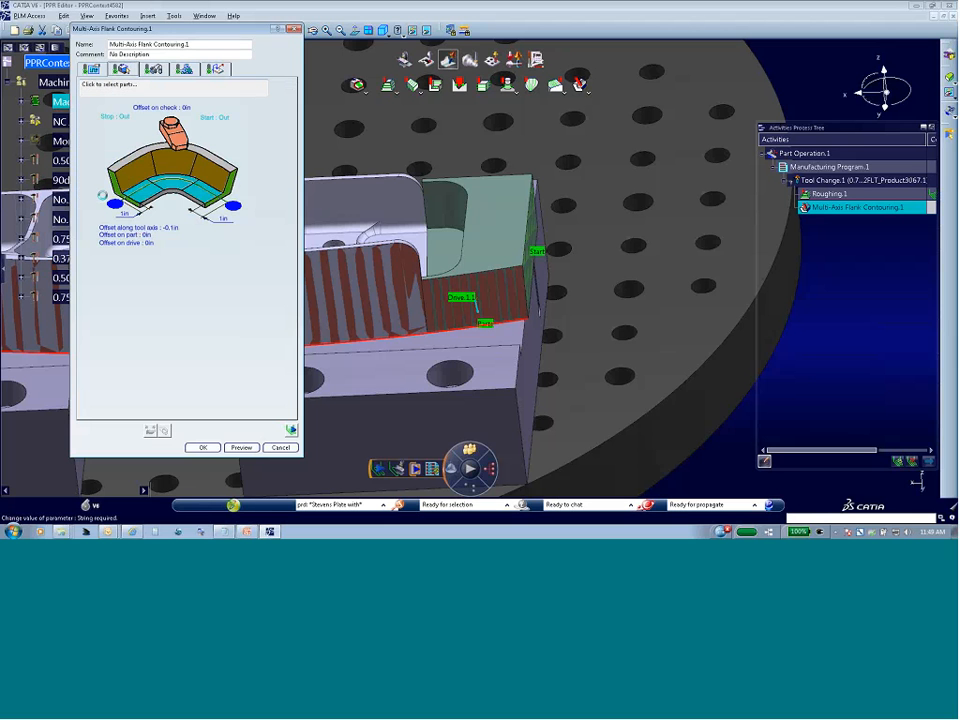
{"action": "right_click", "coordinate": [175, 166]}
{"action": "left_click", "coordinate": [208, 198]}
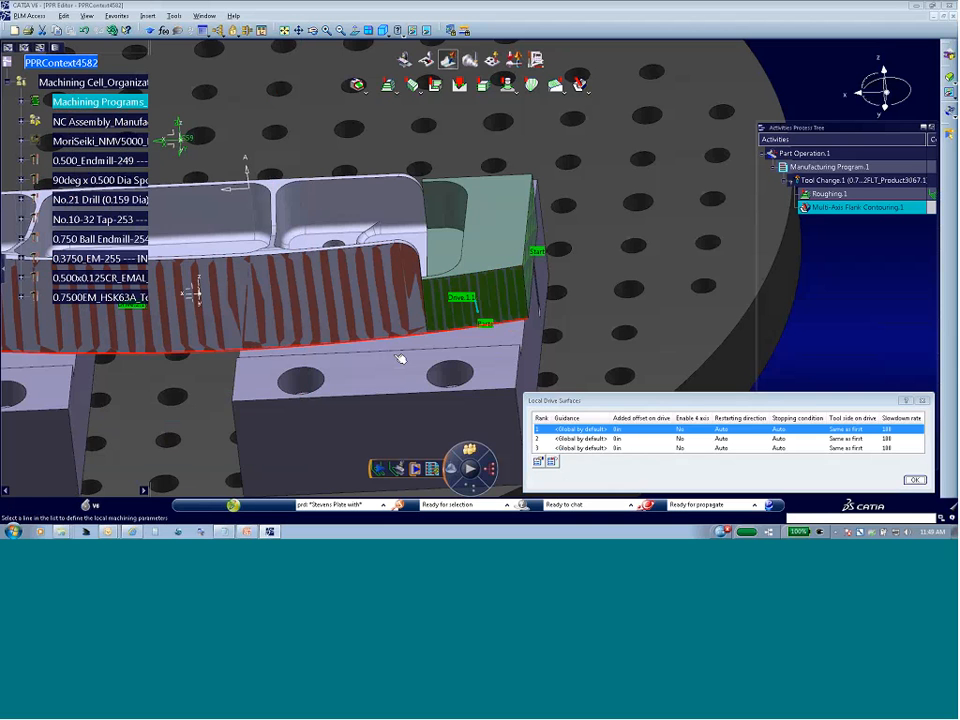
{"action": "middle_click_drag", "start_coordinate": [401, 358], "coordinate": [724, 380]}
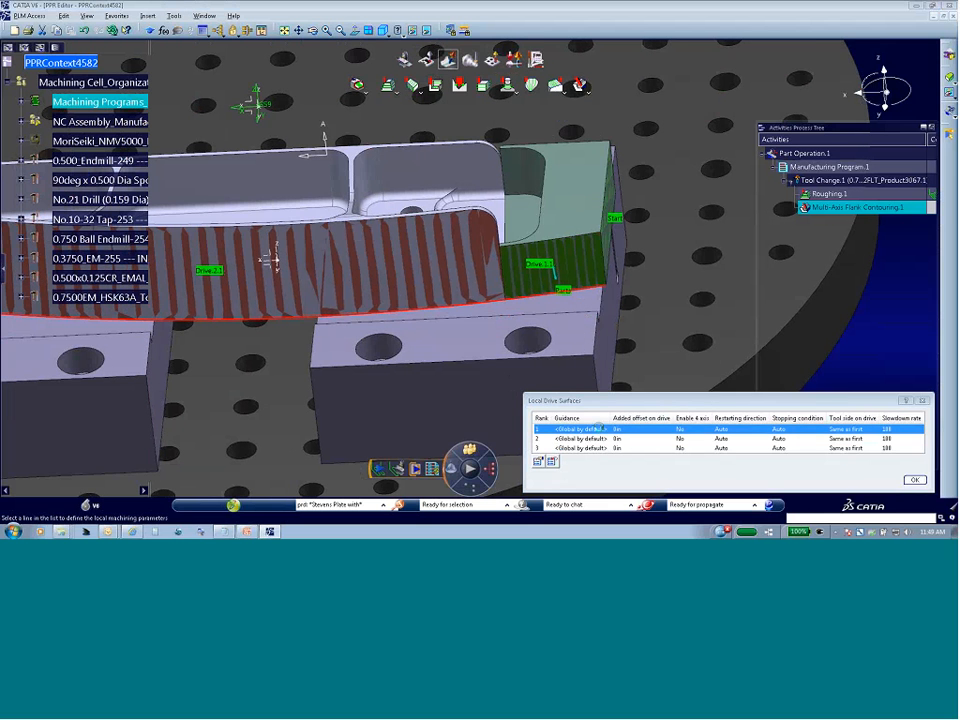
{"action": "double_click", "coordinate": [600, 430]}
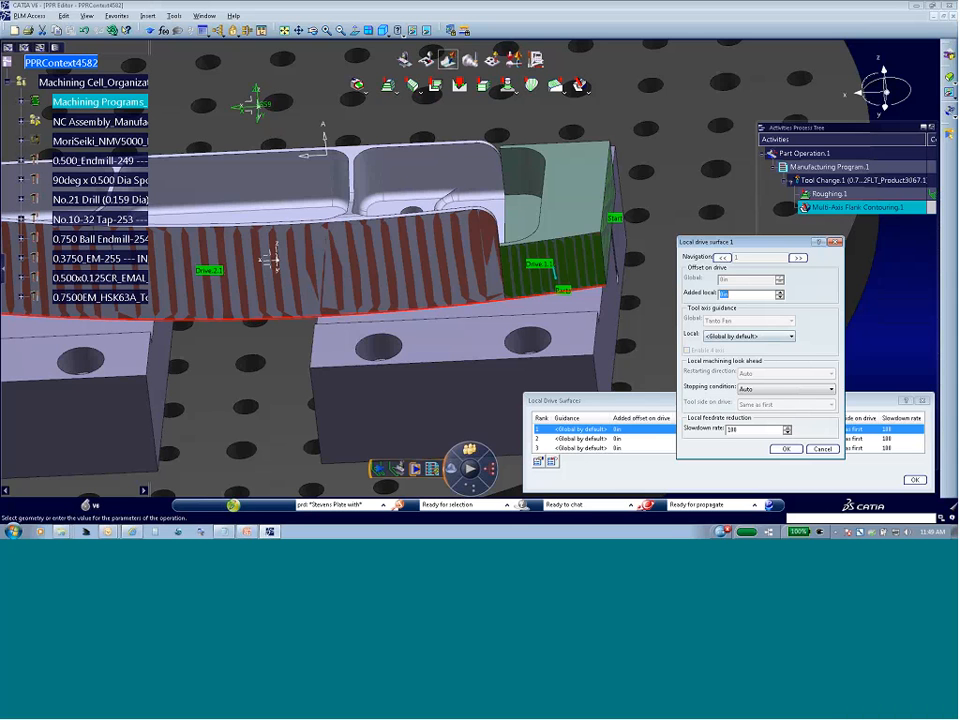
{"action": "left_click", "coordinate": [831, 388]}
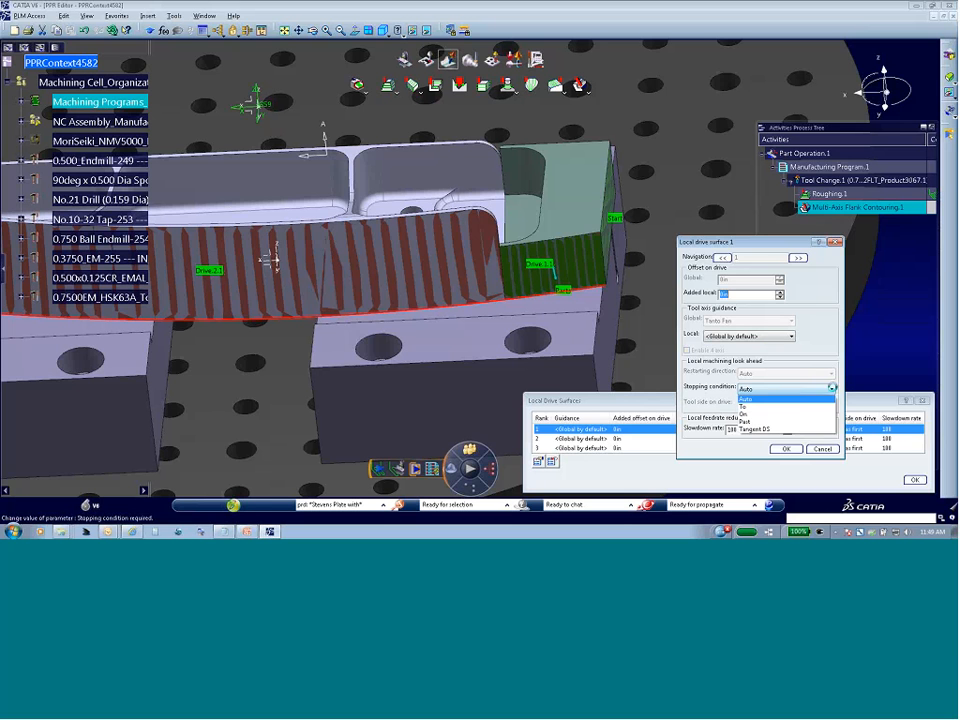
{"action": "left_click", "coordinate": [756, 429]}
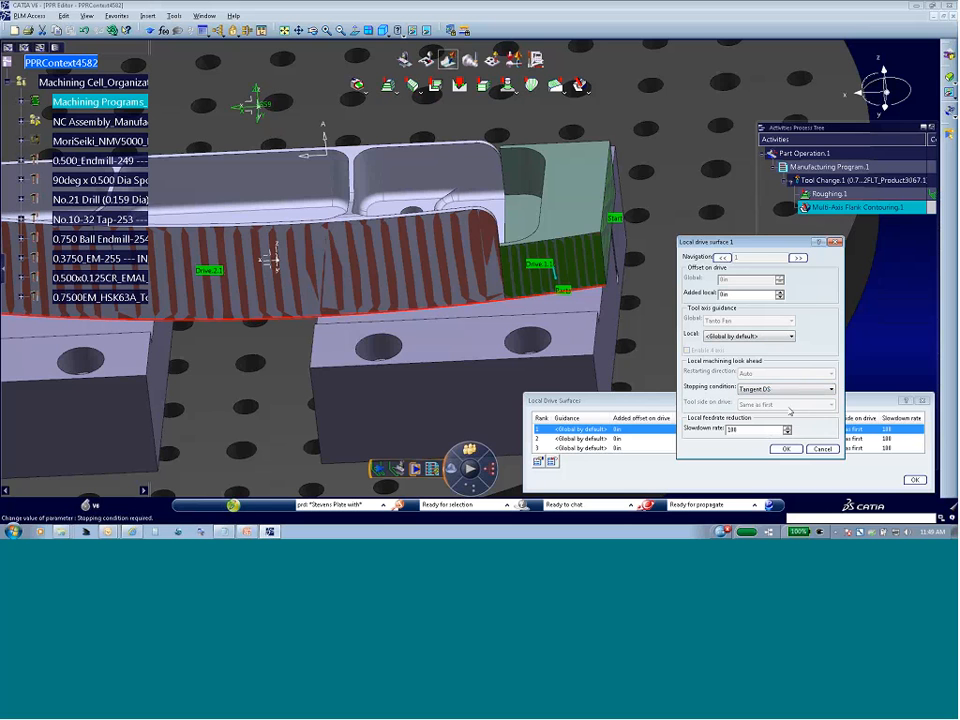
Give local drive surface 2 a Forward restarting direction and a Tangent DS stopping condition.
{"action": "left_click", "coordinate": [798, 258]}
{"action": "left_click", "coordinate": [781, 373]}
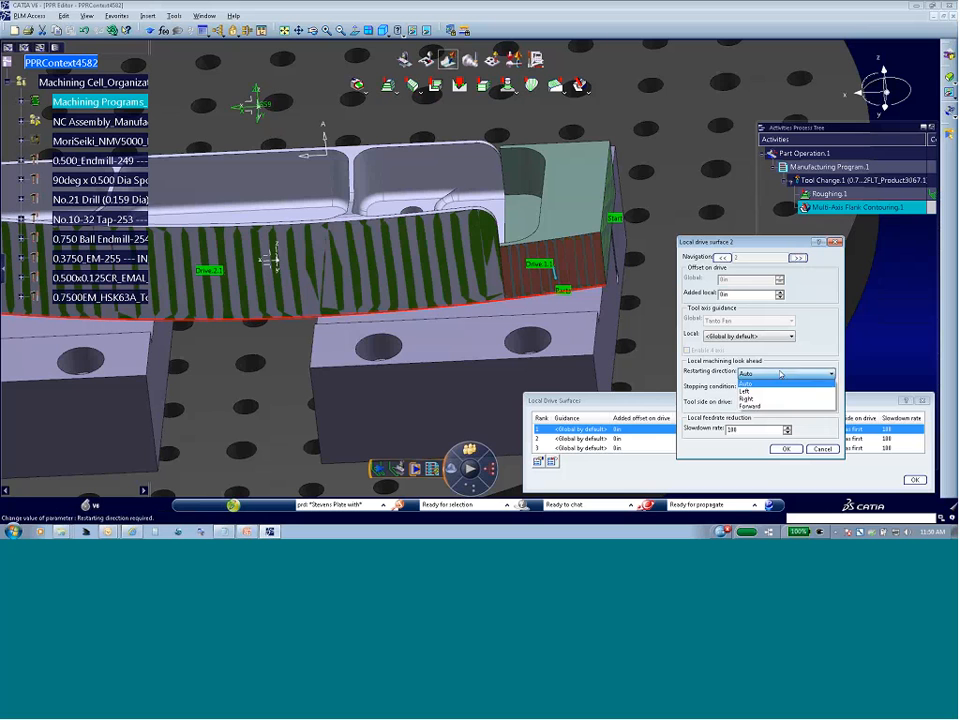
{"action": "left_click", "coordinate": [781, 406]}
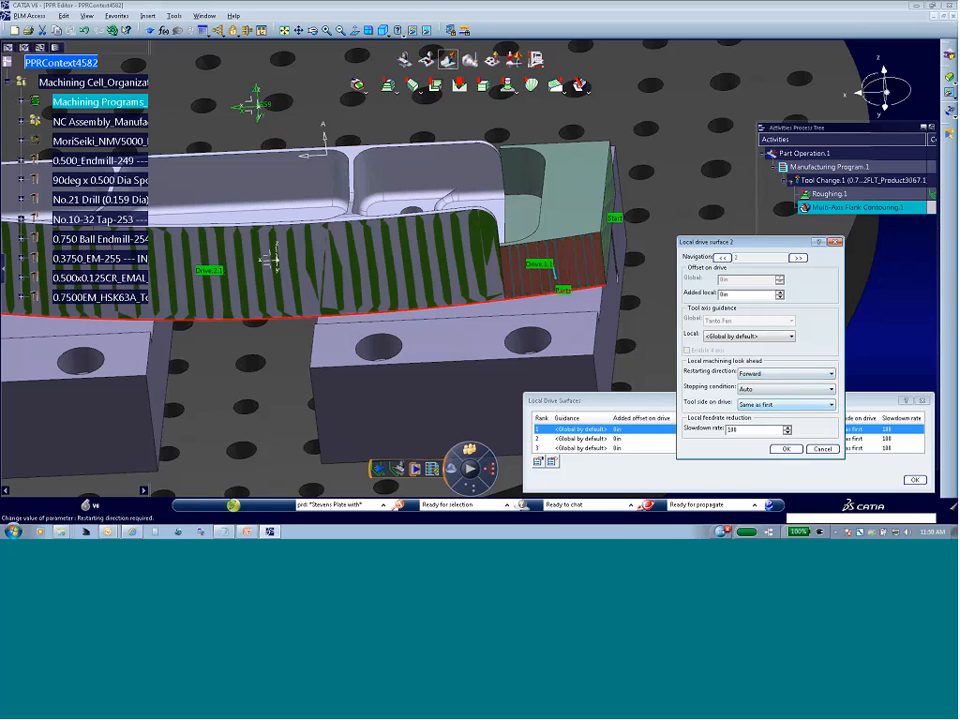
{"action": "left_click", "coordinate": [798, 258]}
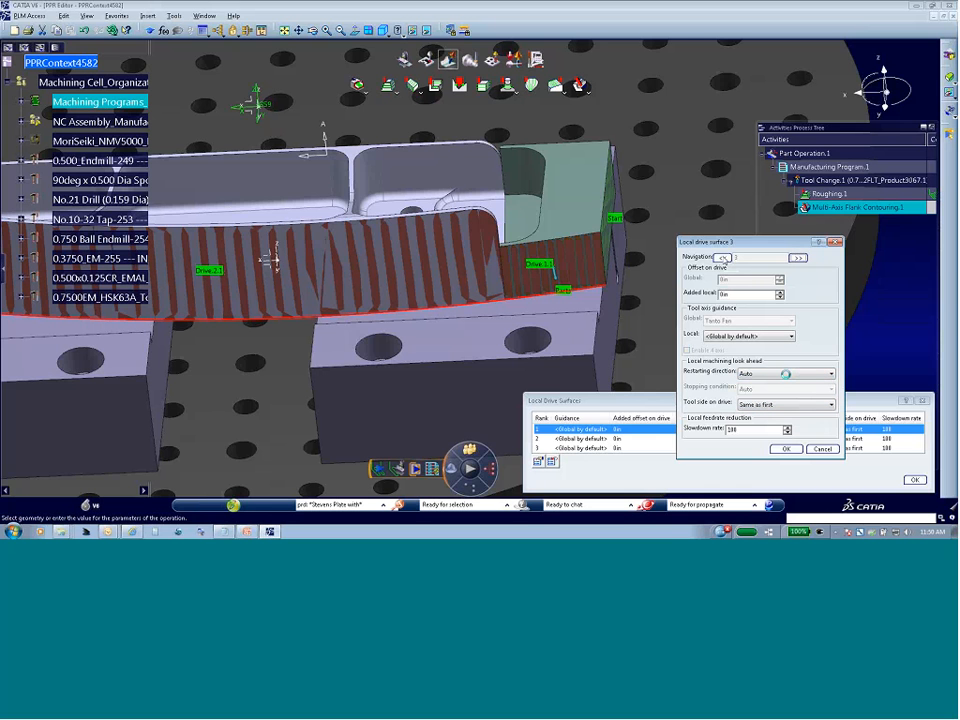
{"action": "left_click", "coordinate": [724, 259]}
{"action": "left_click", "coordinate": [829, 391]}
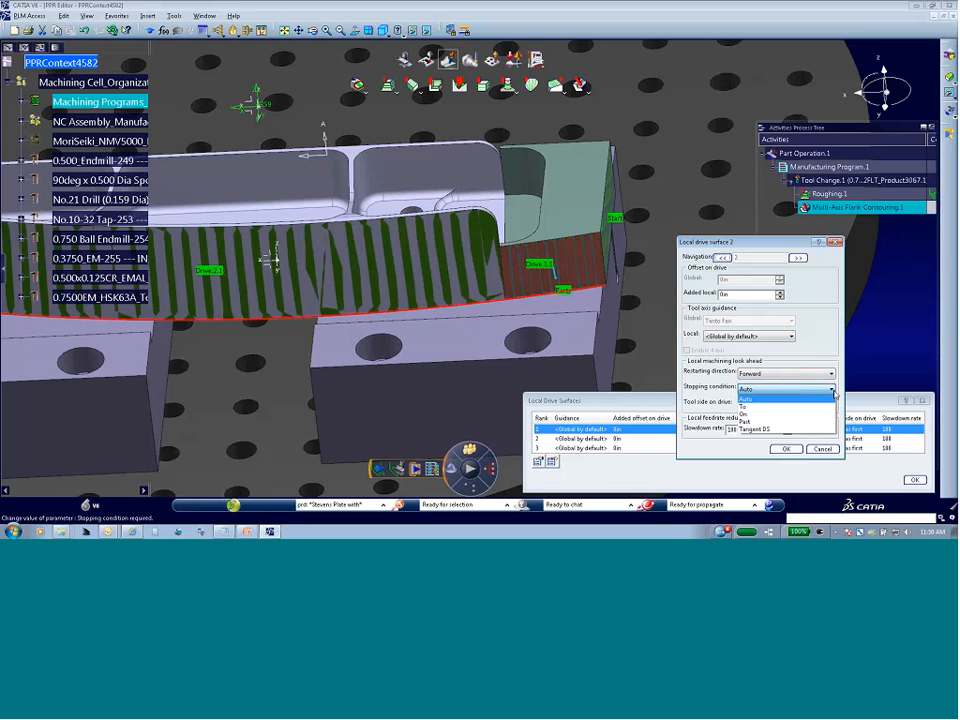
{"action": "left_click", "coordinate": [768, 429]}
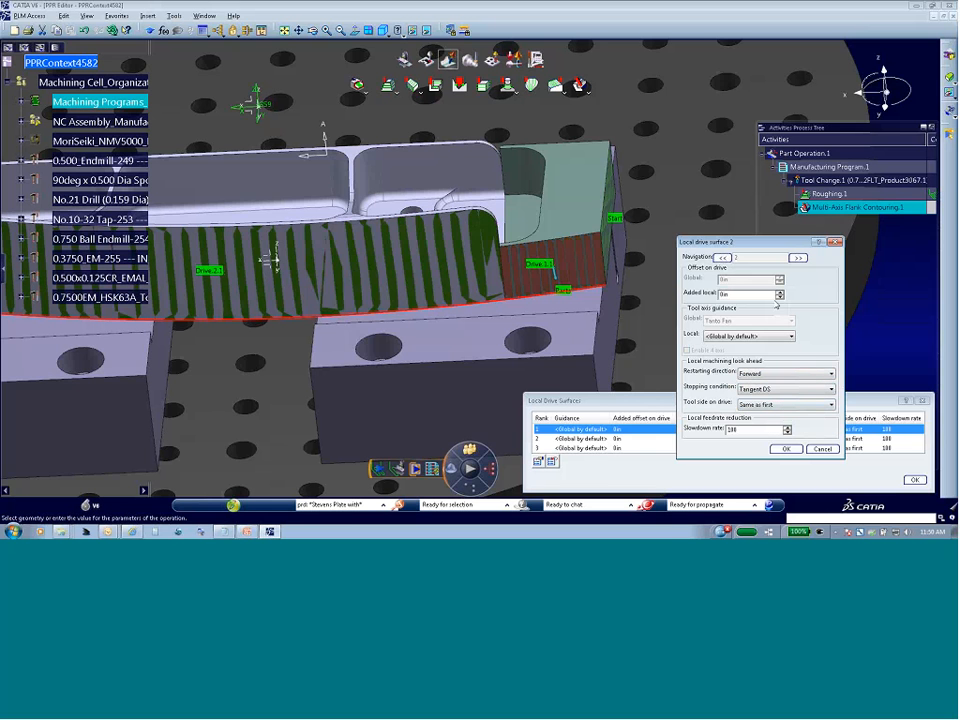
Set the restarting direction of local drive surface 3 to Forward and accept the local drive surface changes.
{"action": "left_click", "coordinate": [798, 258]}
{"action": "left_click", "coordinate": [830, 373]}
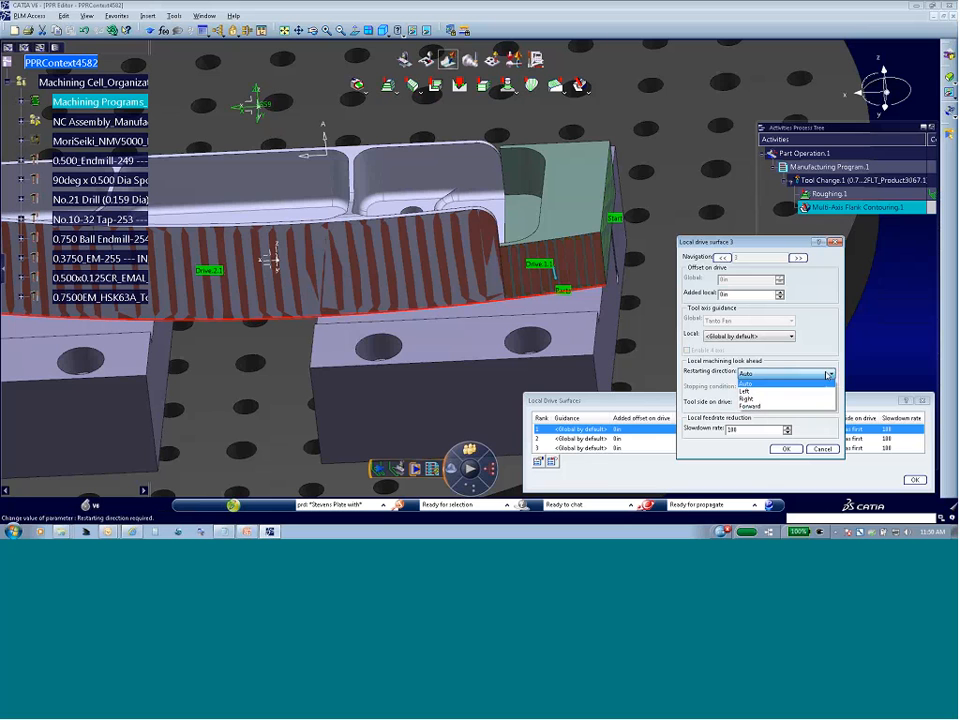
{"action": "left_click", "coordinate": [750, 406]}
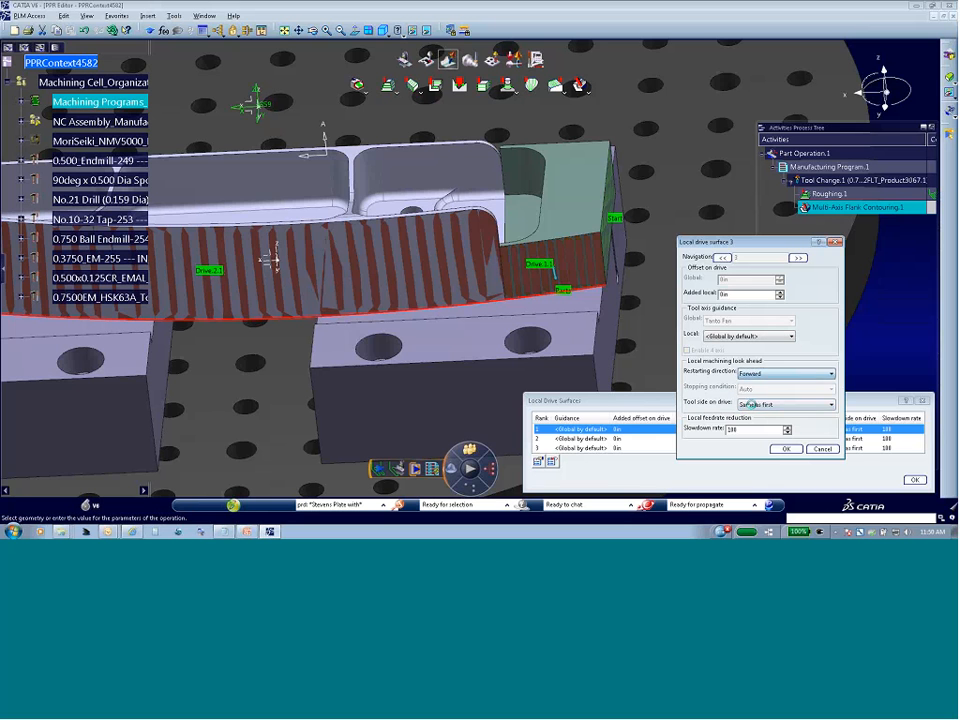
{"action": "left_click", "coordinate": [785, 449]}
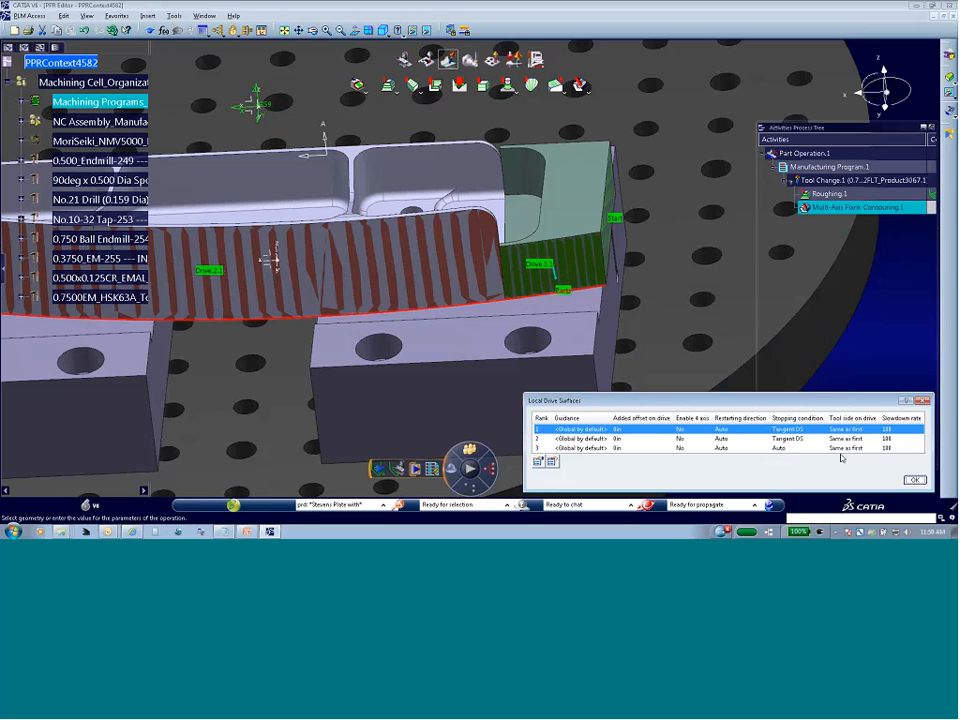
{"action": "left_click", "coordinate": [914, 480]}
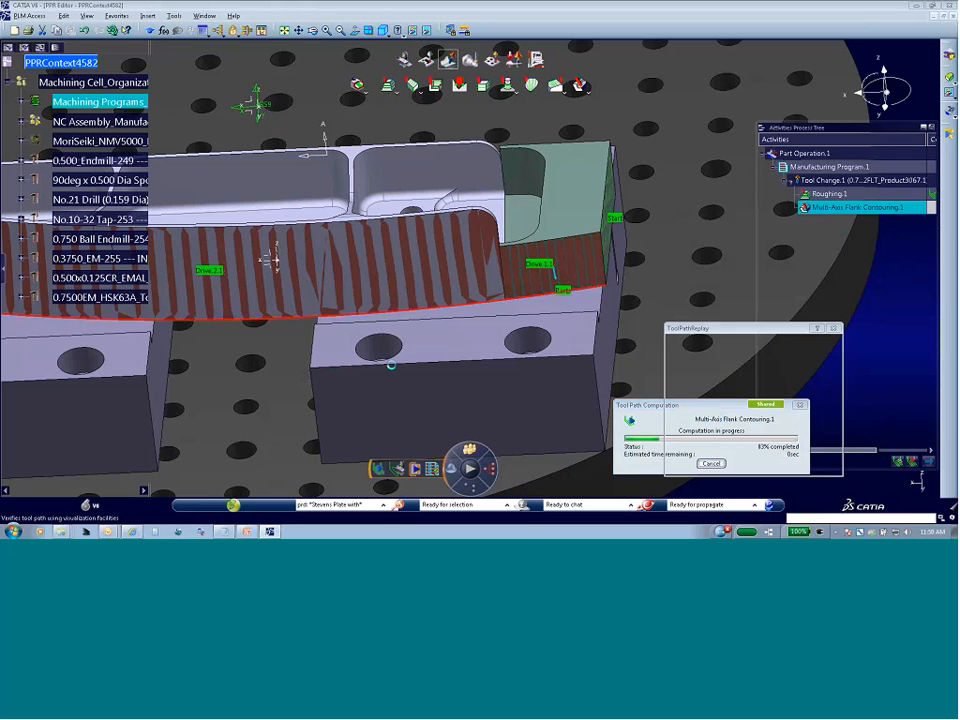
Compute the flank contouring tool path for replay and show the hidden MoriSeiki NMV5000 machine around the part.
{"action": "middle_click_drag", "start_coordinate": [457, 332], "coordinate": [562, 333]}
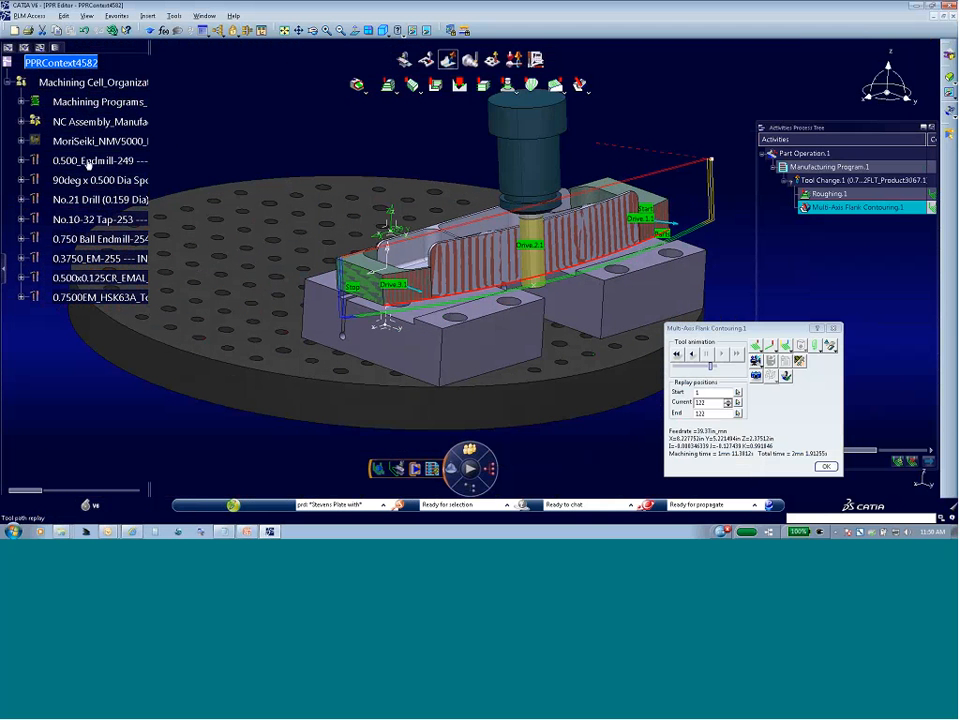
{"action": "right_click", "coordinate": [82, 142]}
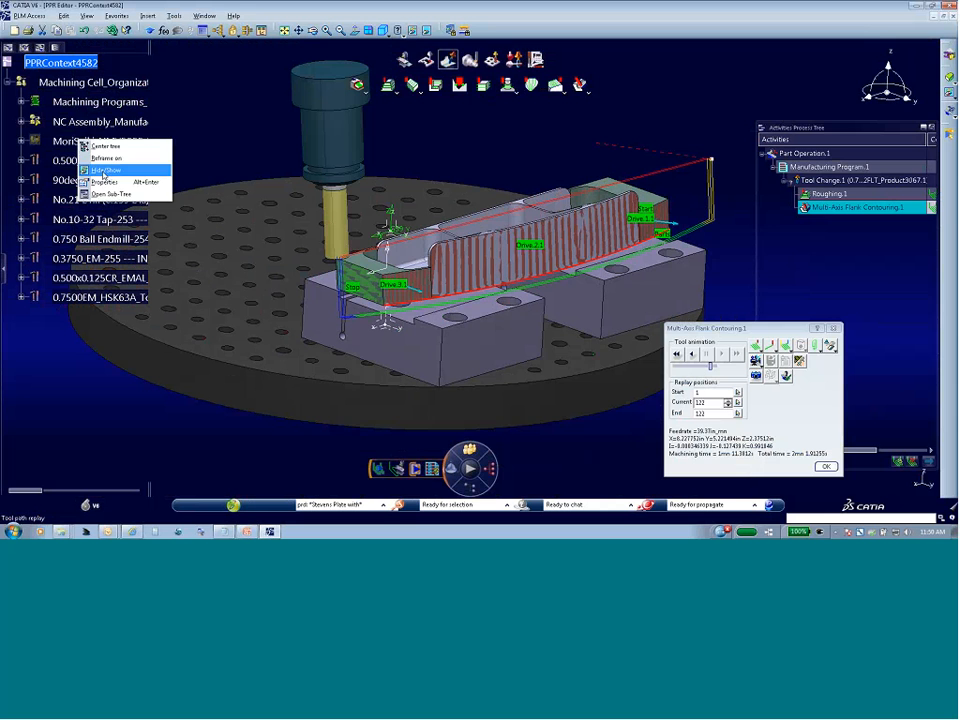
{"action": "left_click", "coordinate": [106, 170]}
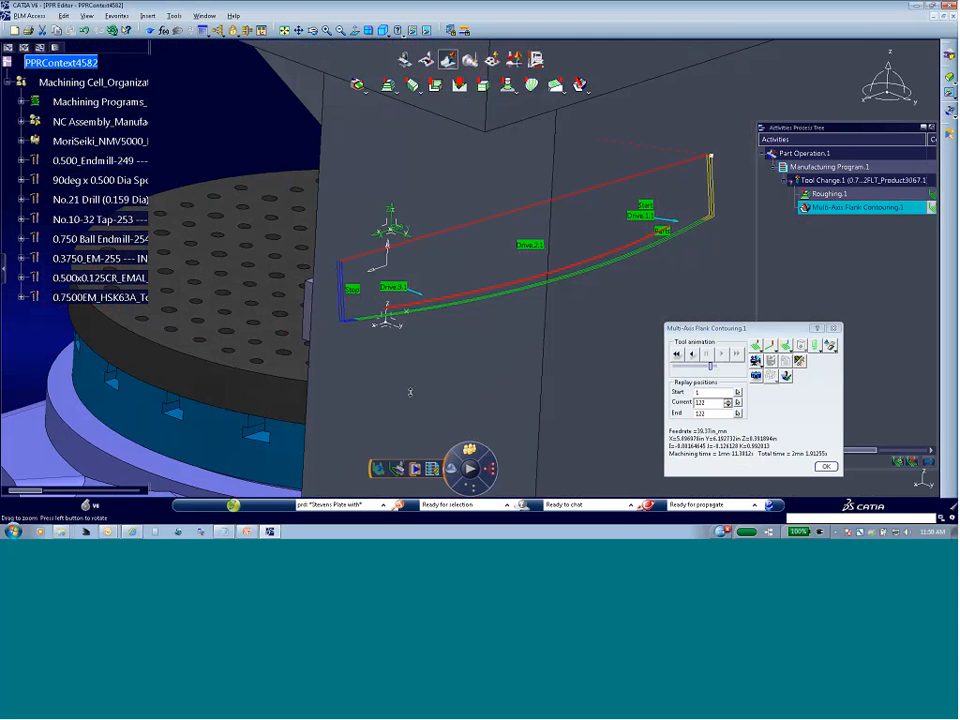
{"action": "scroll", "coordinate": [480, 337], "scroll_direction": "down", "scroll_amount": 3}
{"action": "middle_click_drag", "start_coordinate": [506, 334], "coordinate": [555, 234]}
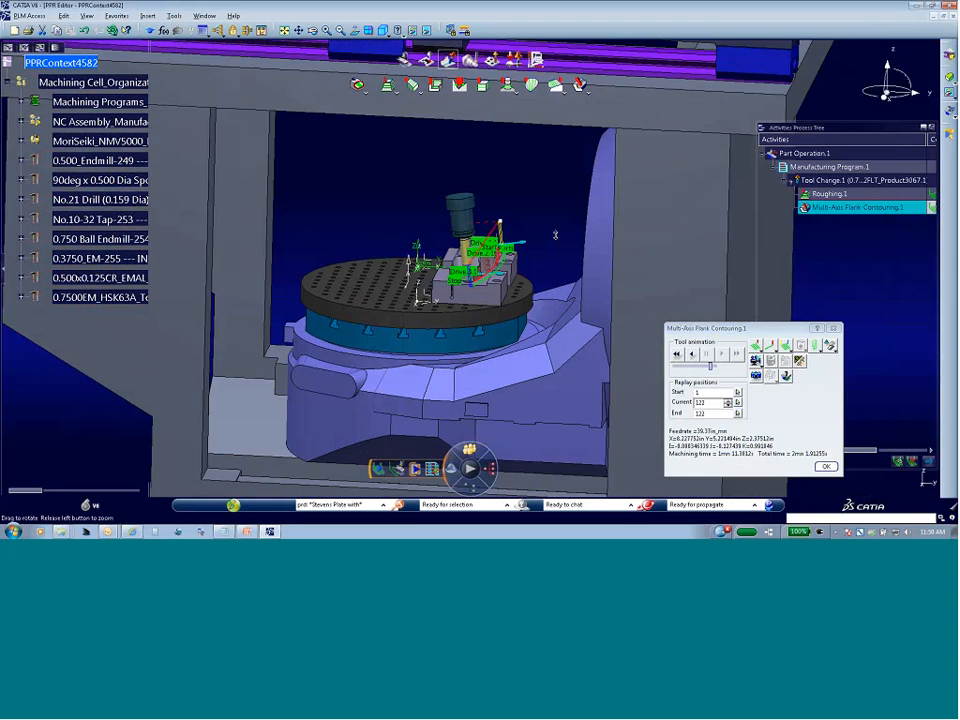
{"action": "scroll", "coordinate": [555, 234], "scroll_direction": "up", "scroll_amount": 3}
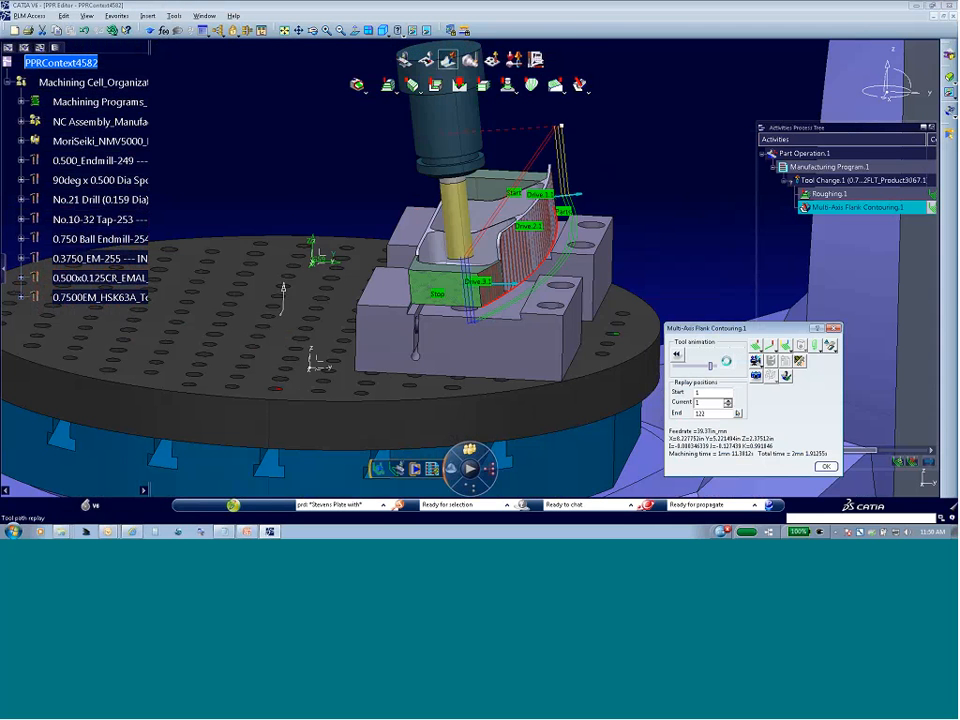
Replay the flank contouring tool path from its start and pause it partway along the curved wall.
{"action": "left_click", "coordinate": [676, 354]}
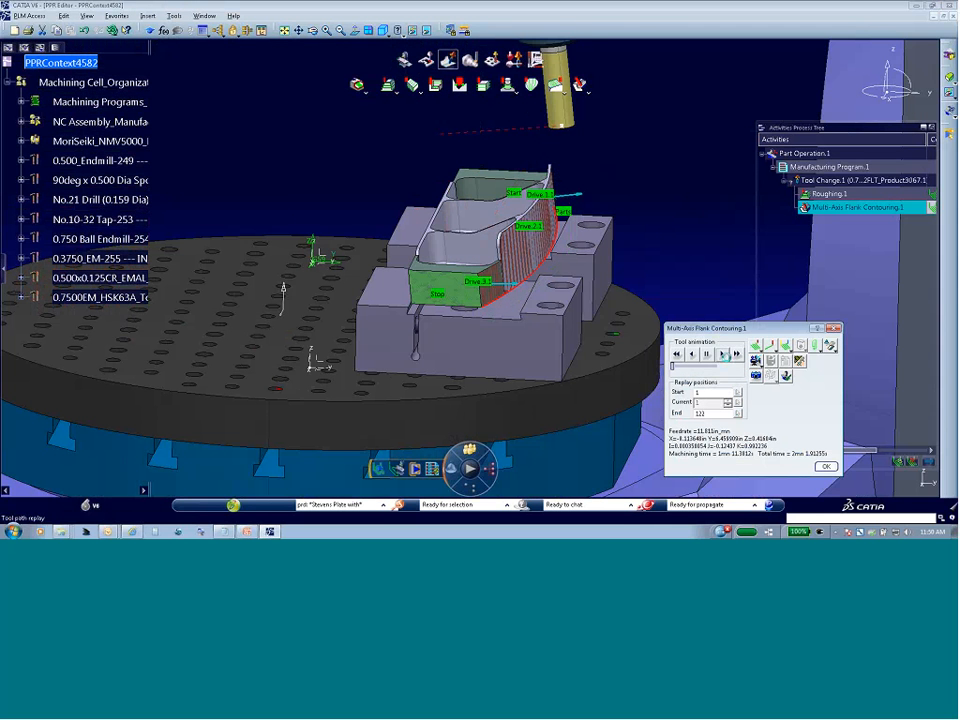
{"action": "left_click", "coordinate": [706, 354]}
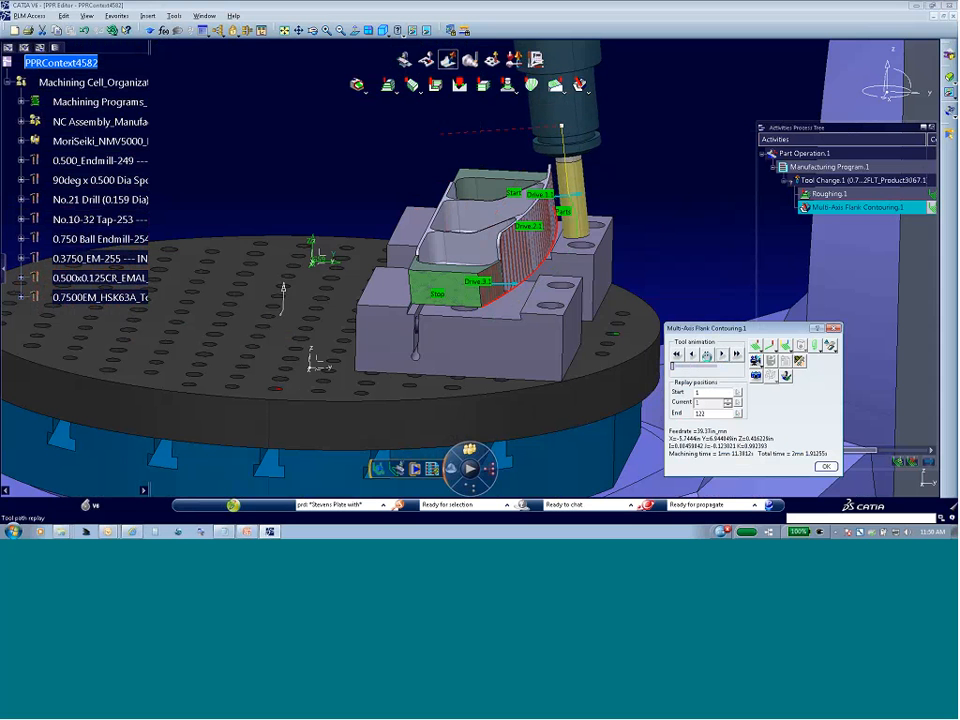
{"action": "left_click", "coordinate": [706, 354]}
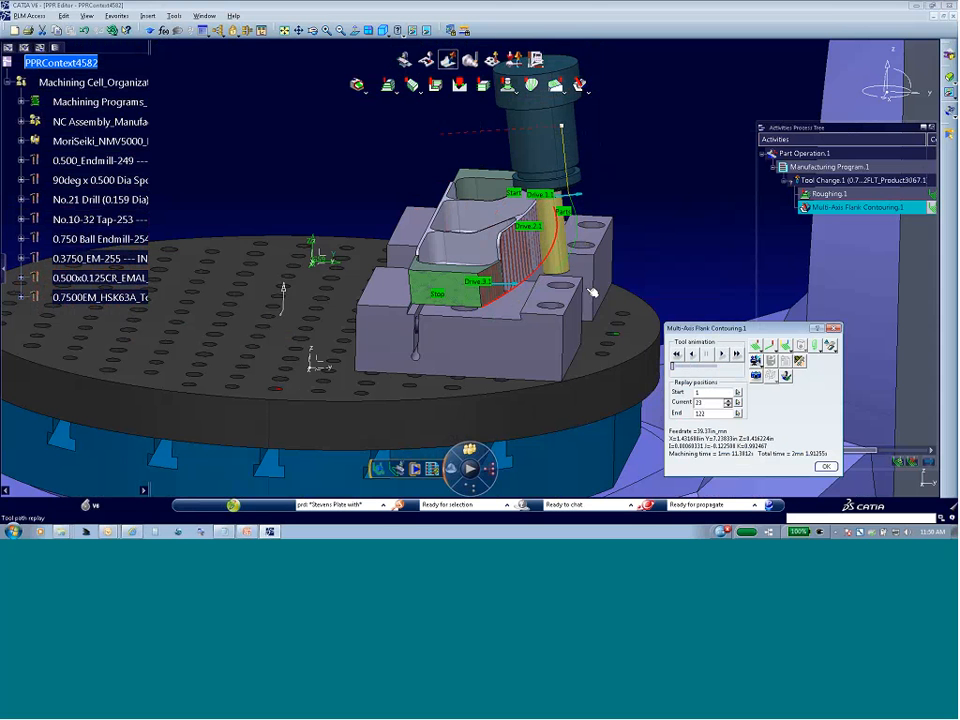
Check the machine's reachability at the paused tool position, inspect the tilted table and tool, and close the result.
{"action": "middle_click_drag", "start_coordinate": [591, 321], "coordinate": [571, 333]}
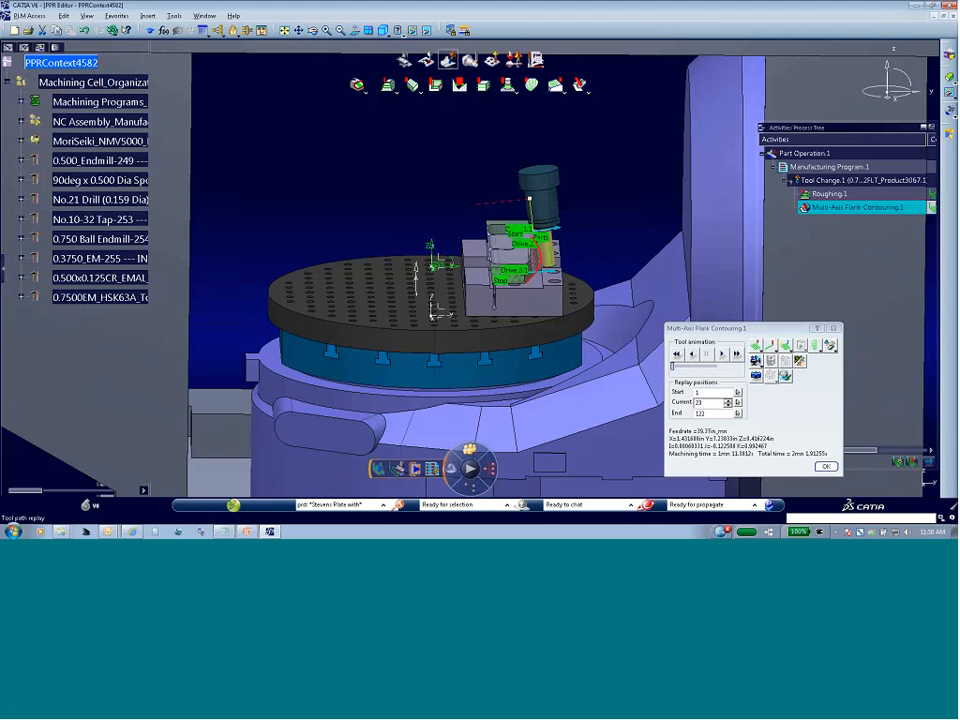
{"action": "left_click", "coordinate": [826, 466]}
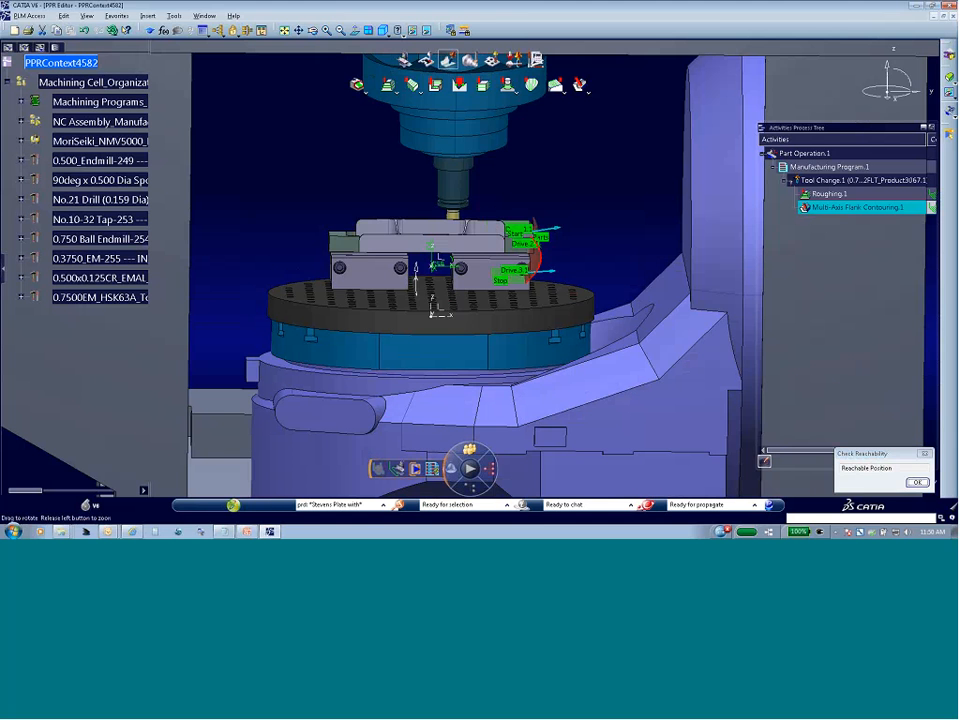
{"action": "scroll", "coordinate": [452, 330], "scroll_direction": "down", "scroll_amount": 2}
{"action": "middle_click_drag", "start_coordinate": [452, 330], "coordinate": [580, 347]}
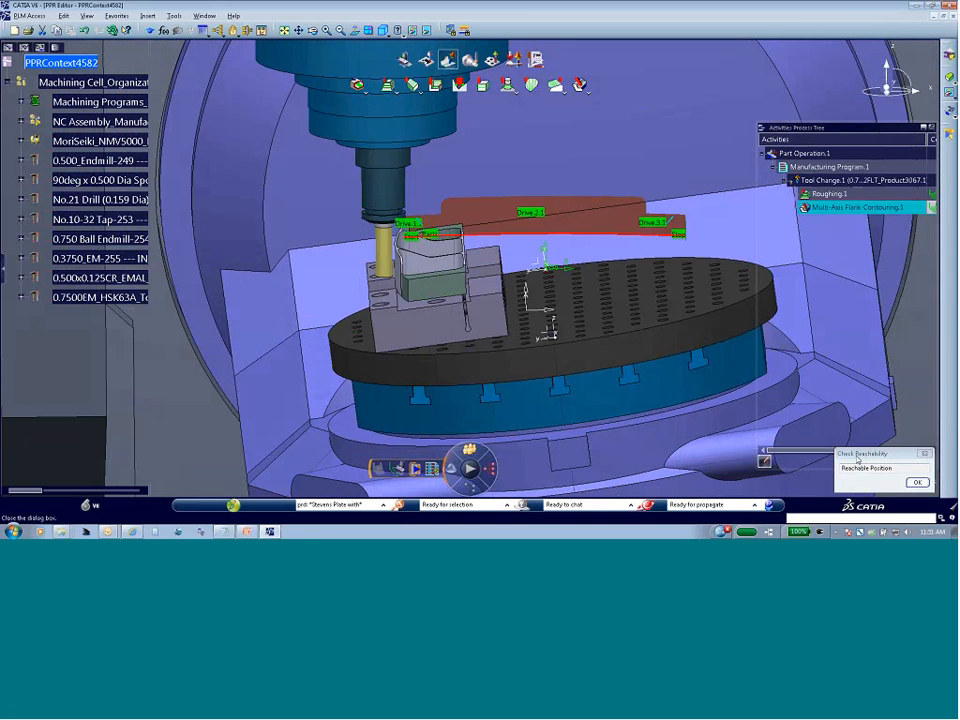
{"action": "left_click_drag", "start_coordinate": [841, 450], "coordinate": [646, 267]}
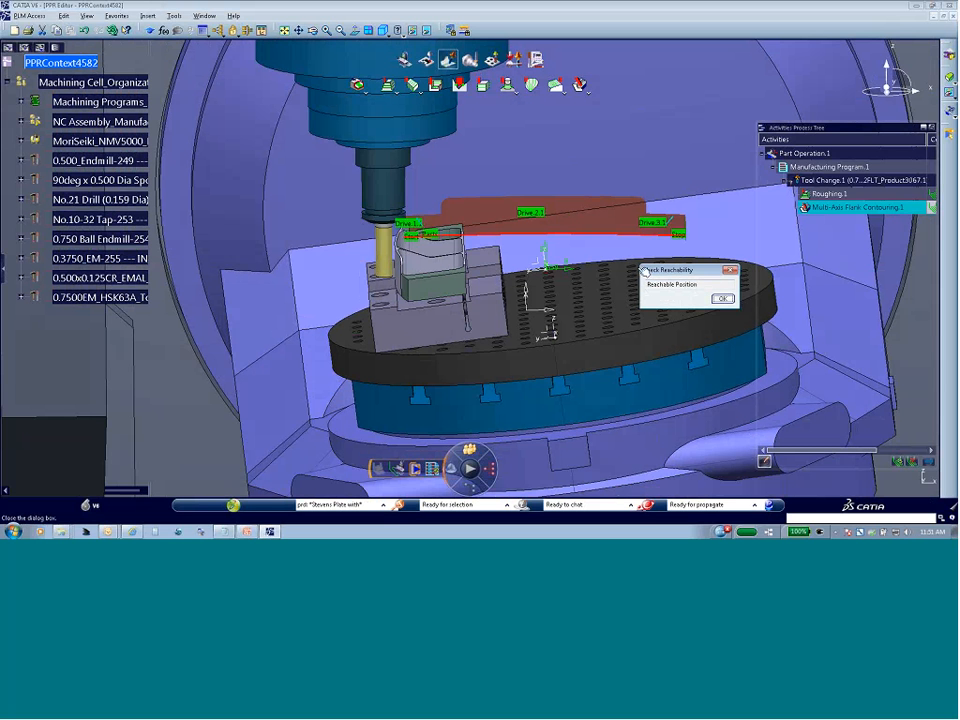
{"action": "left_click", "coordinate": [722, 300]}
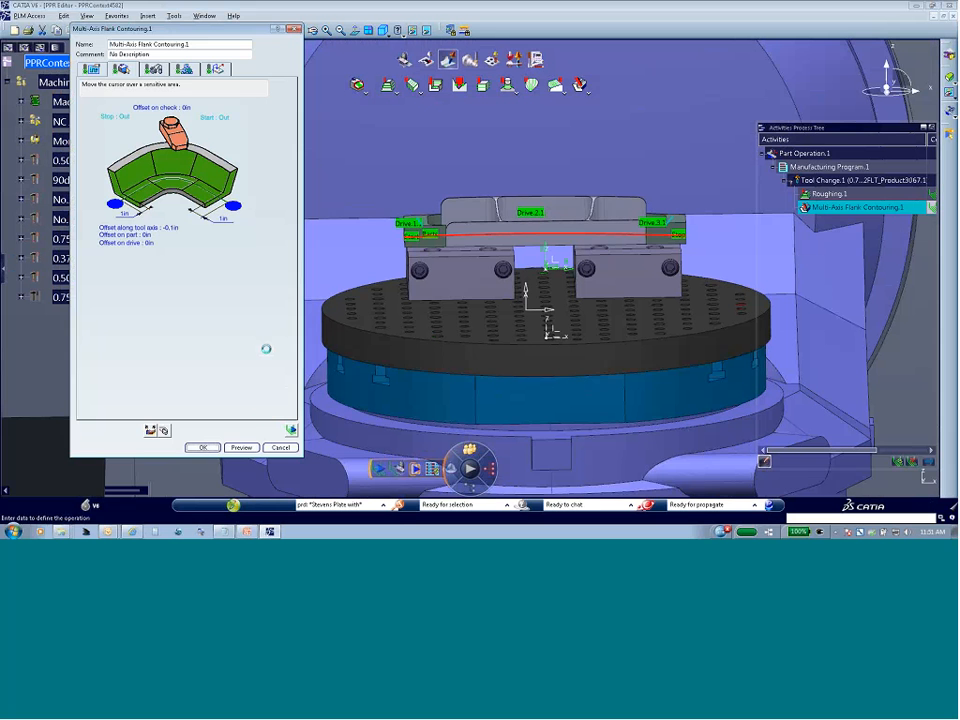
Accept the flank contouring operation and generate Manufacturing Program.1's NC code as Manufacturing_Program_1.txt with program number 1000.
{"action": "left_click", "coordinate": [202, 447]}
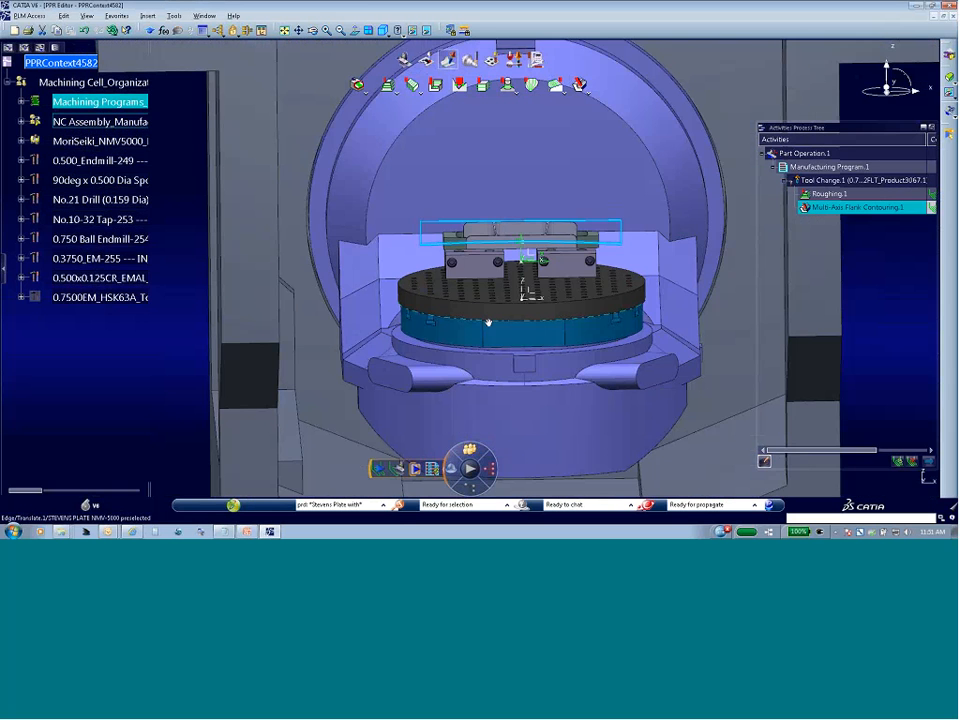
{"action": "middle_click_drag", "start_coordinate": [488, 322], "coordinate": [617, 178]}
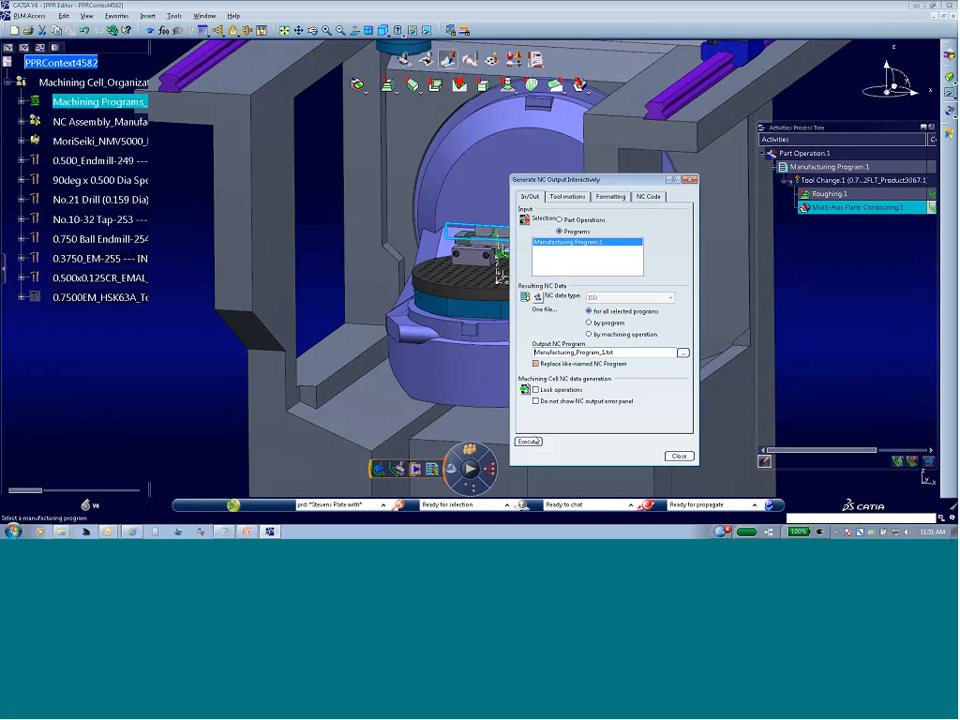
{"action": "left_click", "coordinate": [527, 441]}
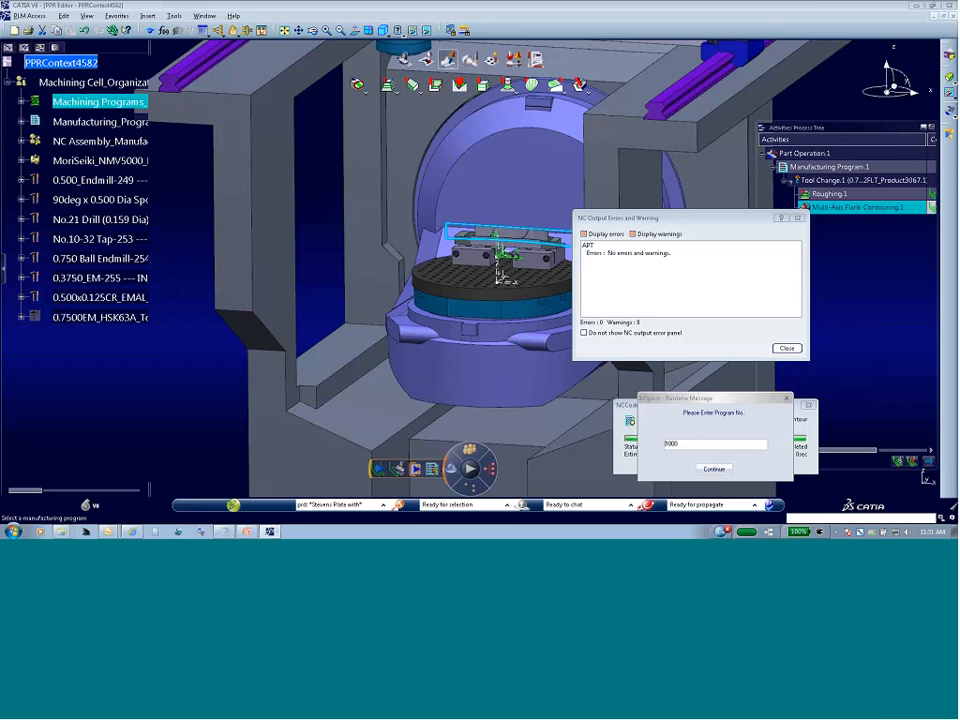
{"action": "left_click", "coordinate": [716, 470]}
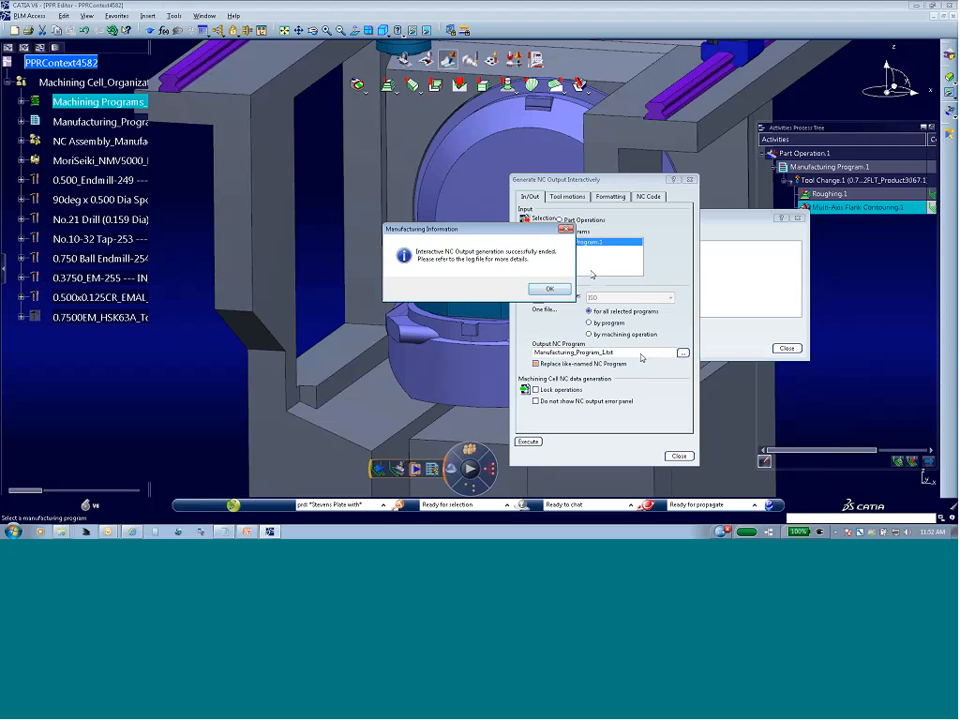
{"action": "left_click", "coordinate": [552, 289]}
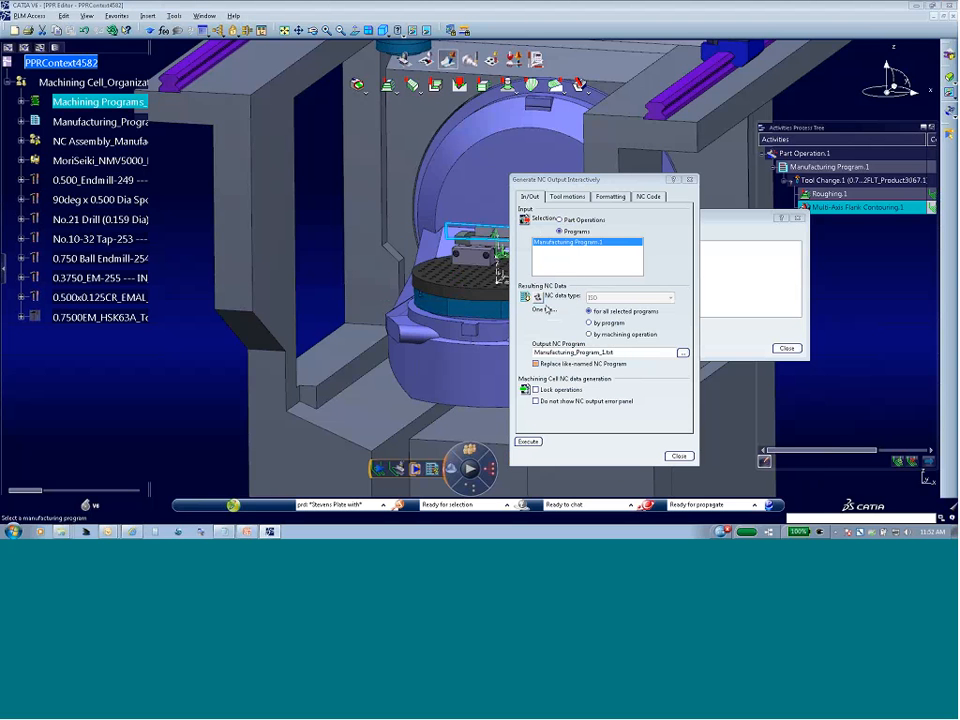
{"action": "left_click", "coordinate": [528, 442]}
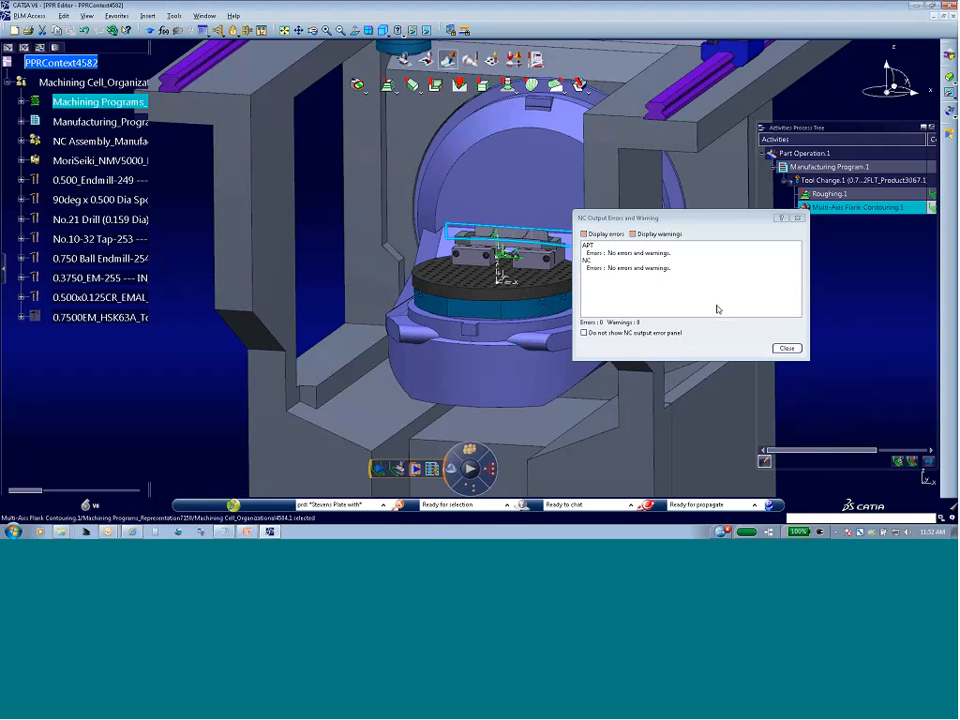
{"action": "left_click", "coordinate": [787, 350]}
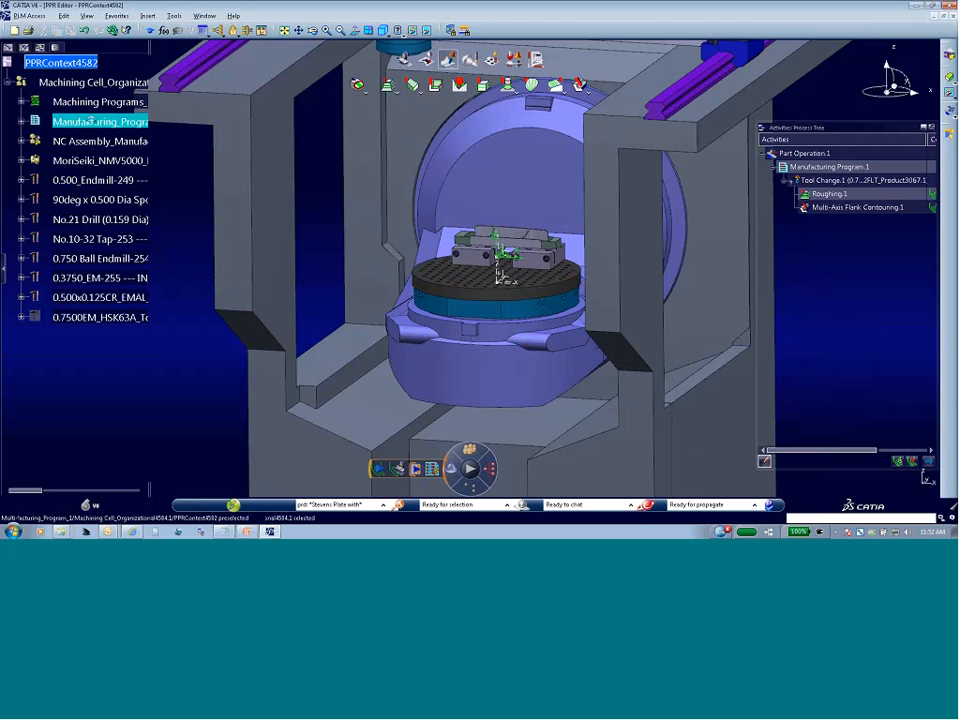
View the generated NC file Manufacturing_Program_1.txt, read through its opening G-code blocks, and close it.
{"action": "right_click", "coordinate": [91, 122]}
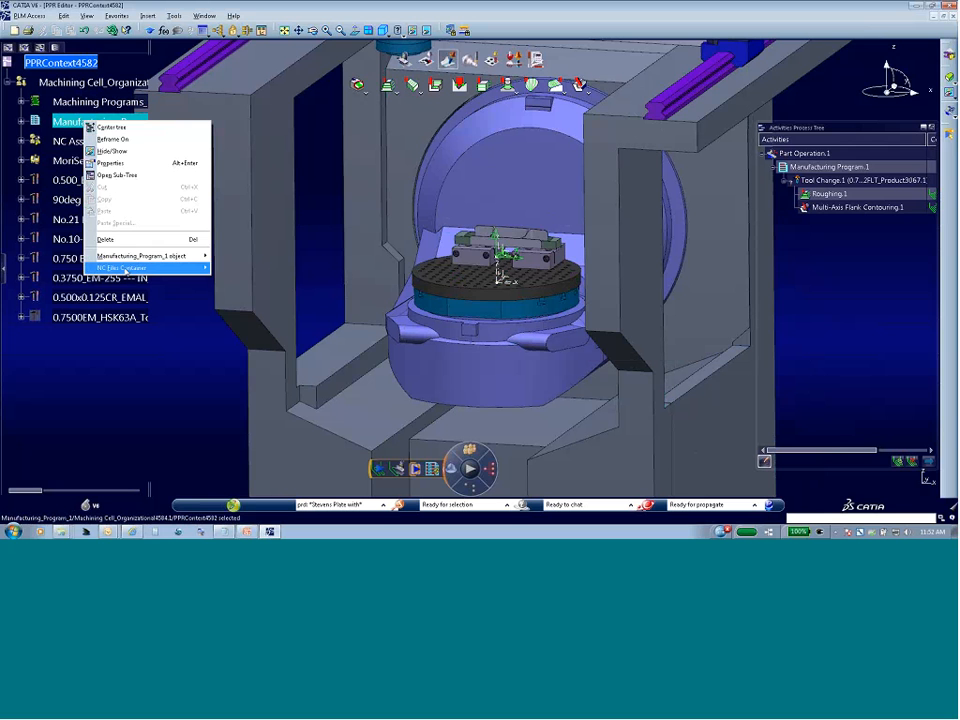
{"action": "mouse_move", "coordinate": [107, 269]}
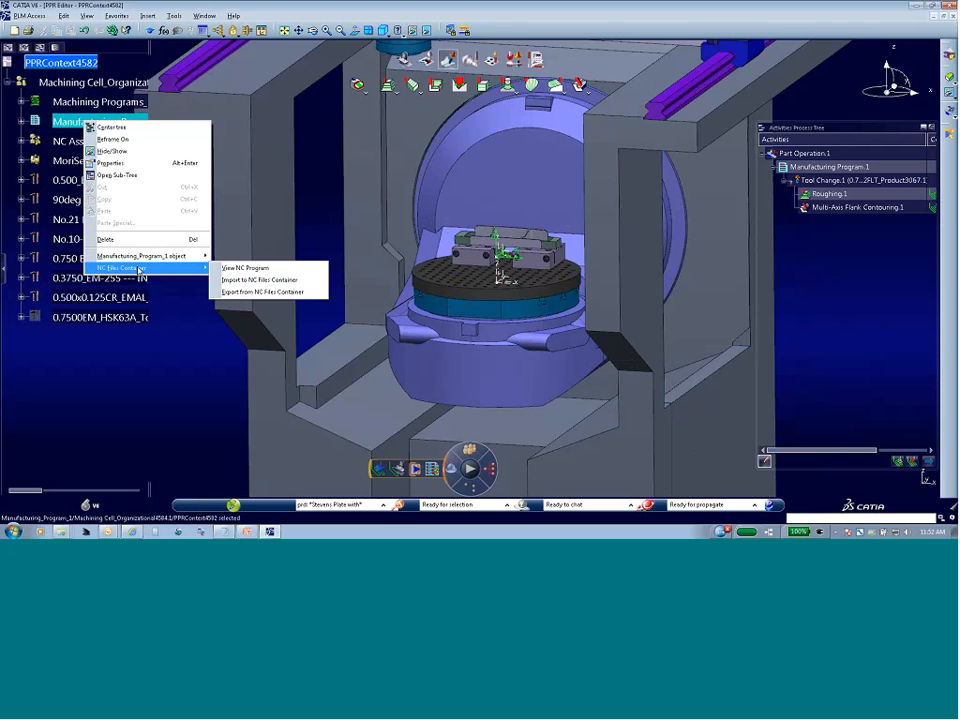
{"action": "left_click", "coordinate": [250, 268]}
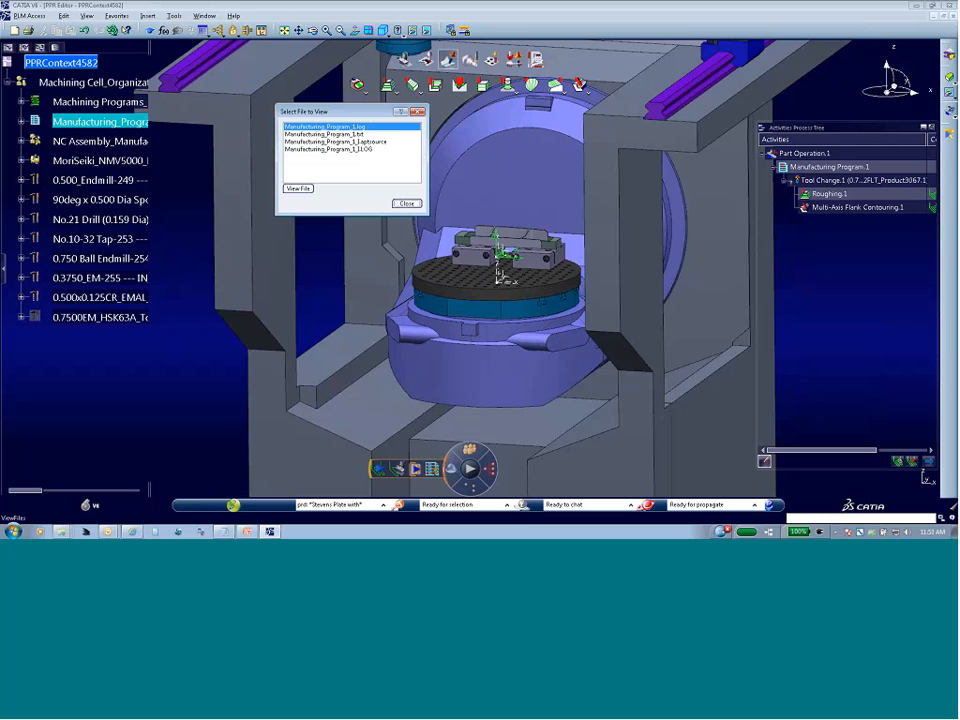
{"action": "left_click", "coordinate": [330, 134]}
{"action": "left_click", "coordinate": [298, 188]}
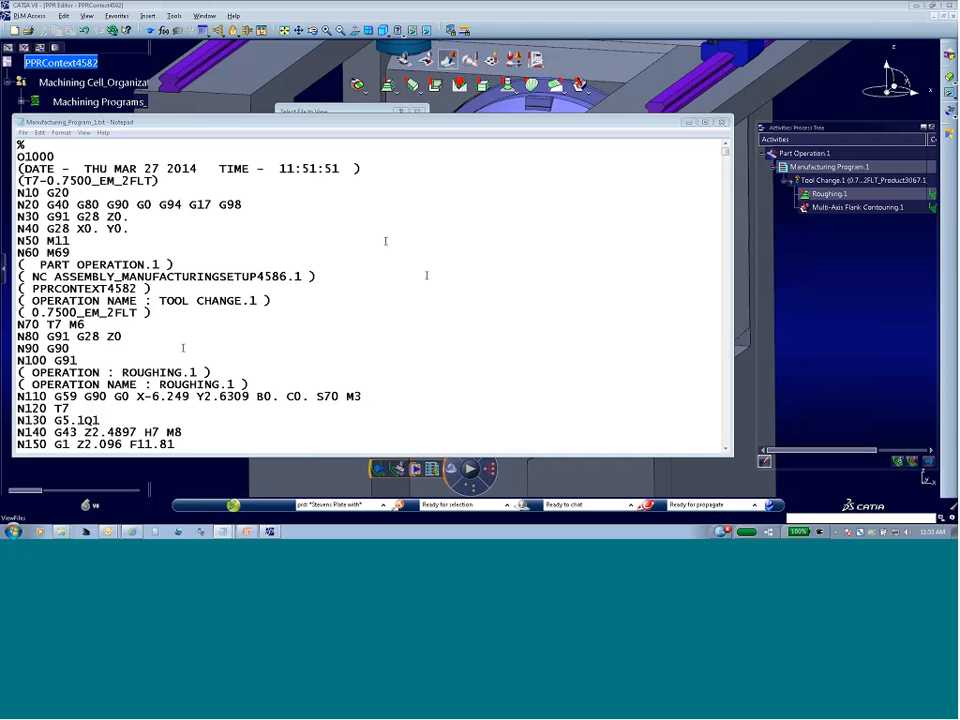
{"action": "scroll", "coordinate": [388, 262], "scroll_direction": "down", "scroll_amount": 13}
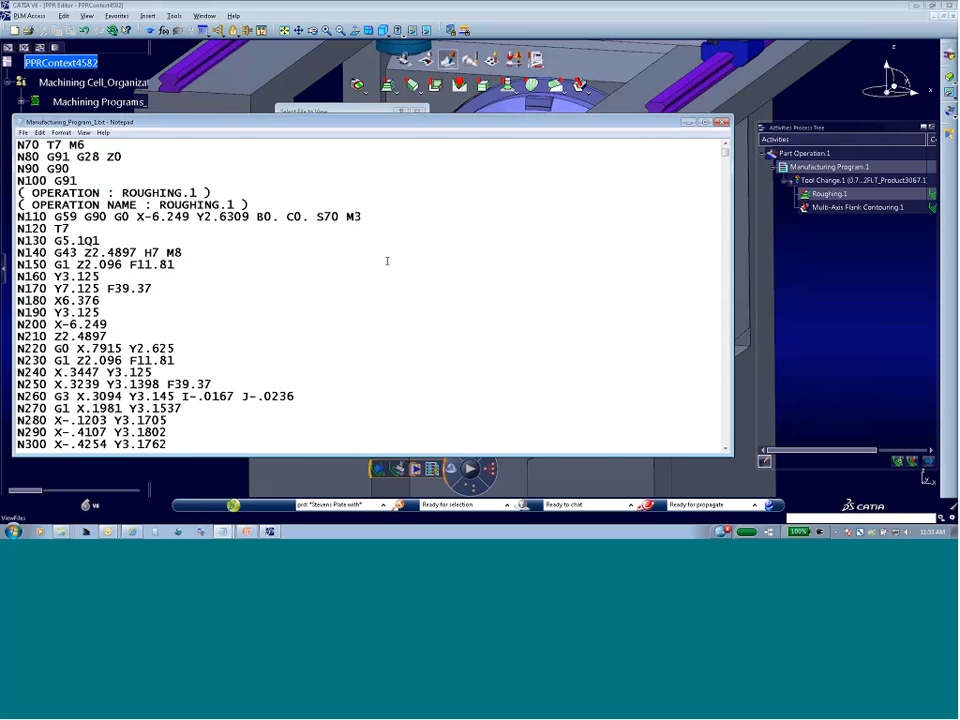
{"action": "left_click", "coordinate": [721, 124]}
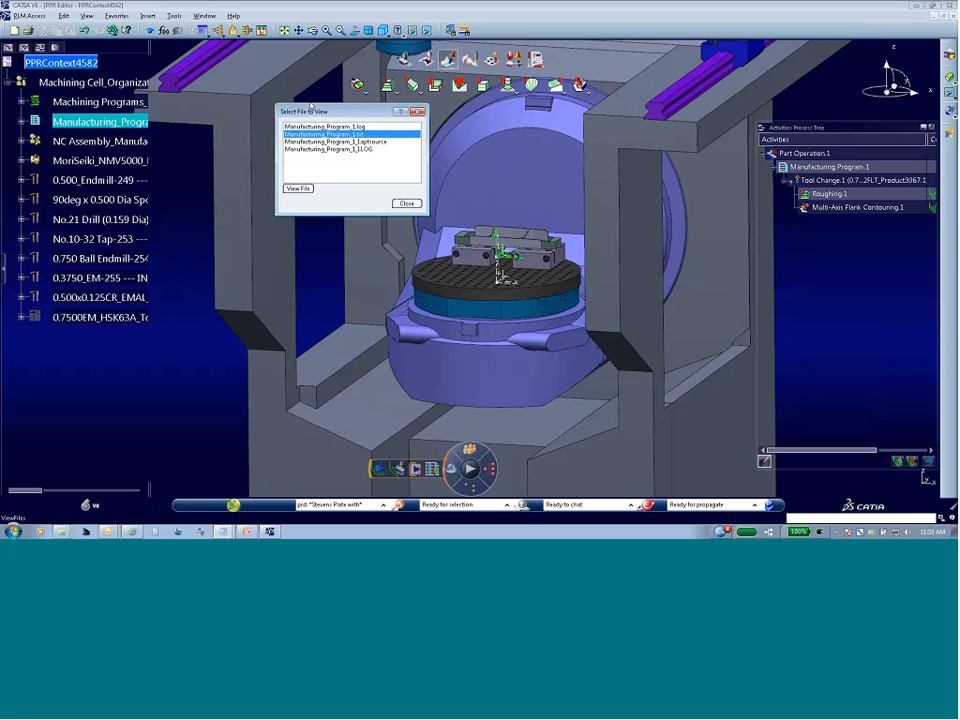
{"action": "left_click", "coordinate": [407, 204]}
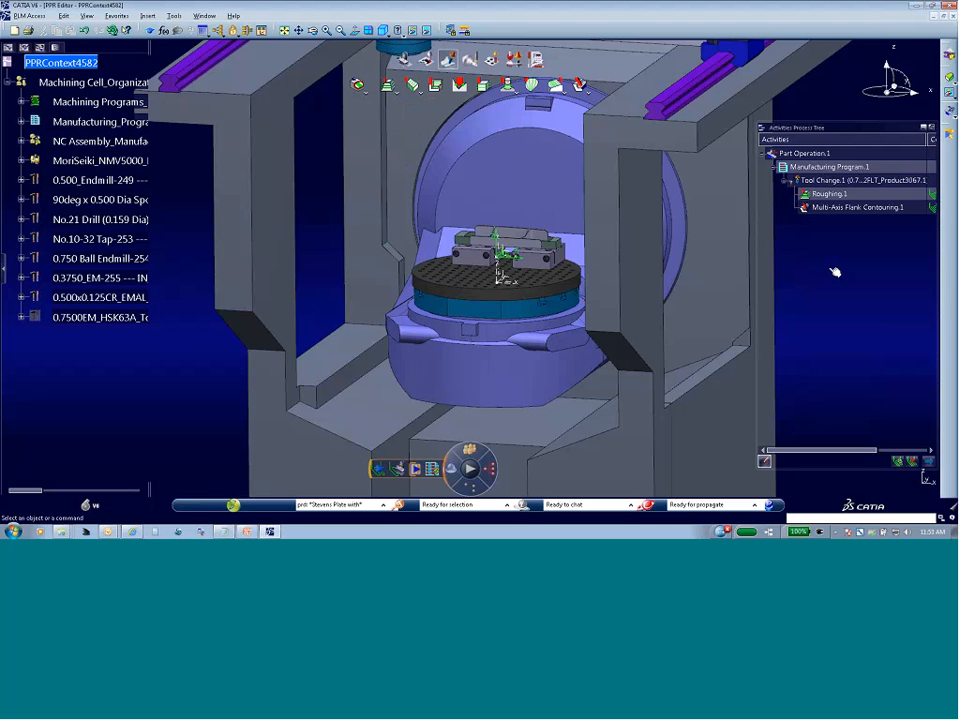
Enable NC code based simulation for Manufacturing Program.1 and create a work offset named G59.
{"action": "double_click", "coordinate": [819, 170]}
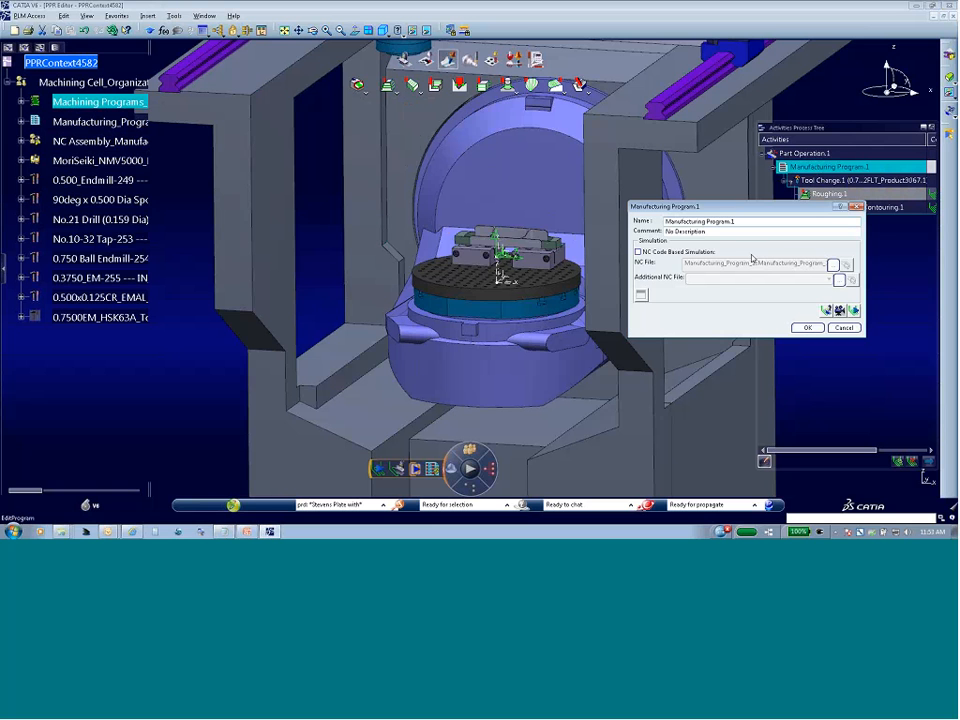
{"action": "left_click", "coordinate": [661, 253]}
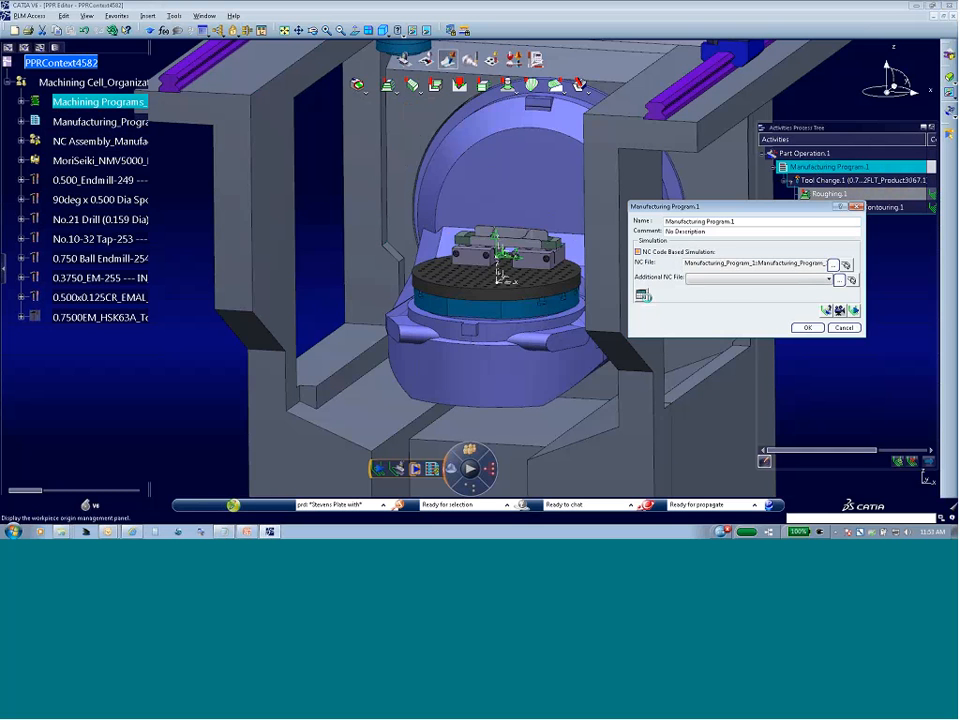
{"action": "left_click", "coordinate": [641, 294]}
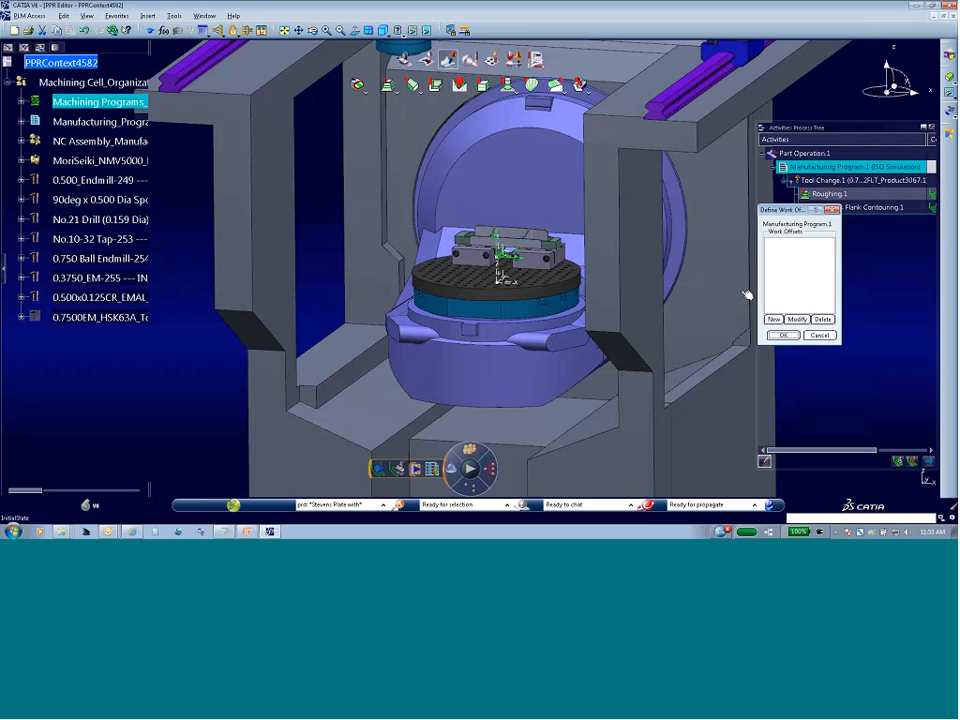
{"action": "left_click", "coordinate": [773, 319]}
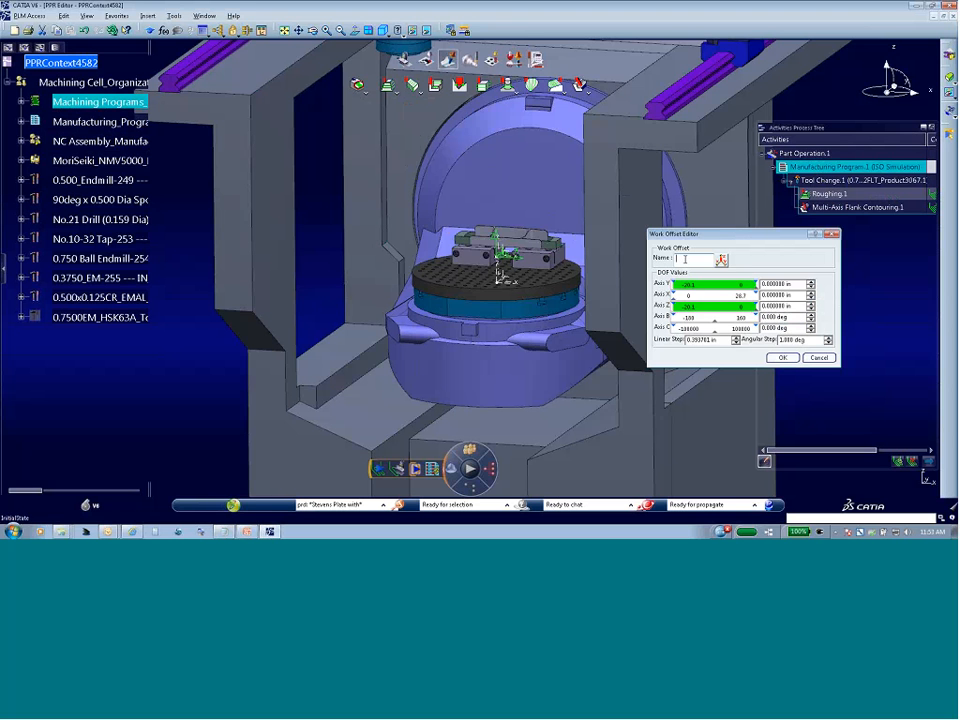
{"action": "type", "text": "G59"}
{"action": "left_click", "coordinate": [721, 259]}
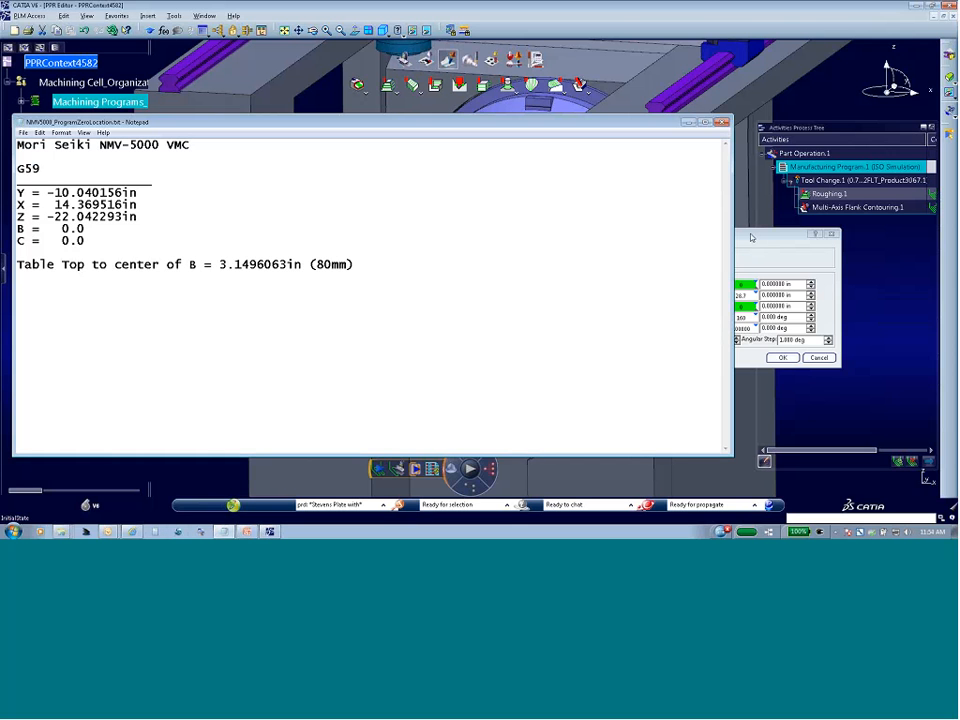
Copy the Y value from the NMV5000_ProgramZeroLocation.txt notes and set the G59 offset's Axis Y to -10.040156 in.
{"action": "left_click_drag", "start_coordinate": [140, 192], "coordinate": [47, 192]}
{"action": "key", "text": "ctrl+c"}
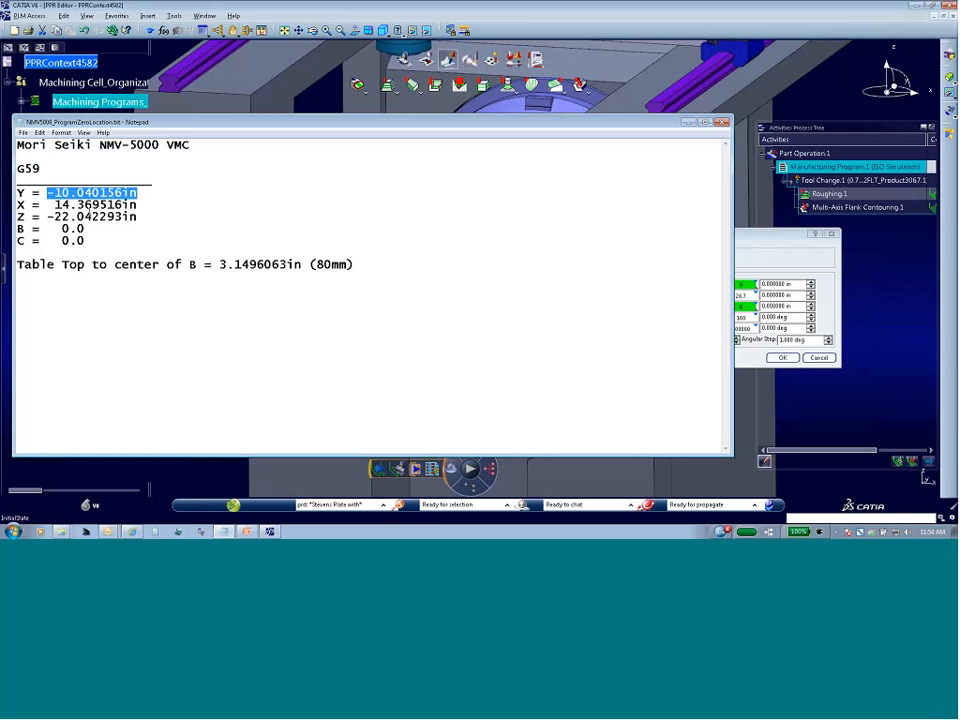
{"action": "left_click", "coordinate": [800, 285]}
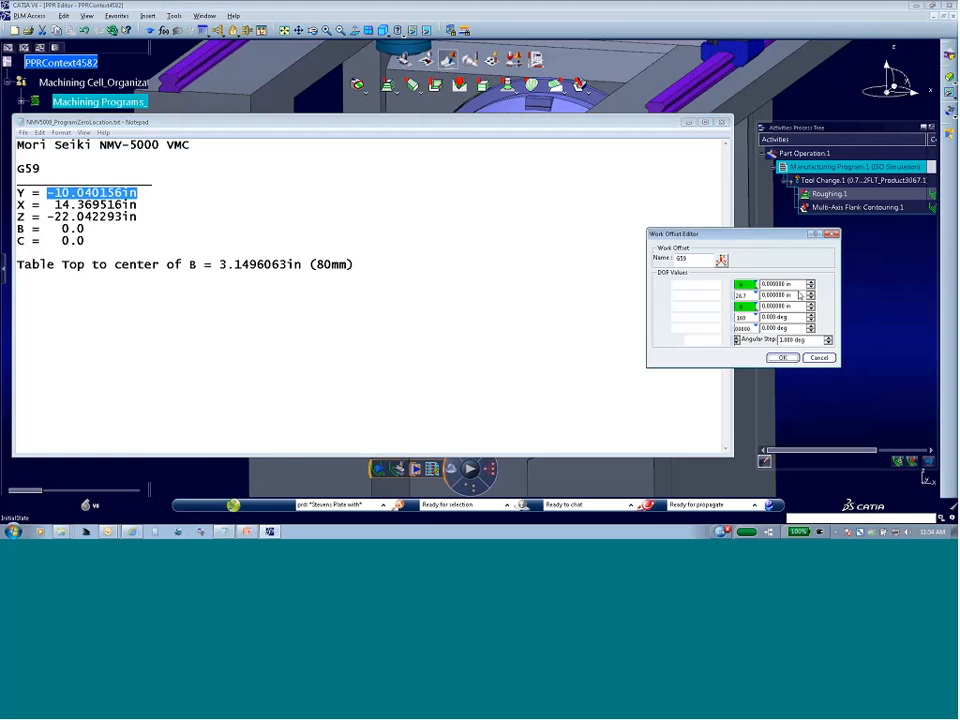
{"action": "key", "text": "ctrl+v"}
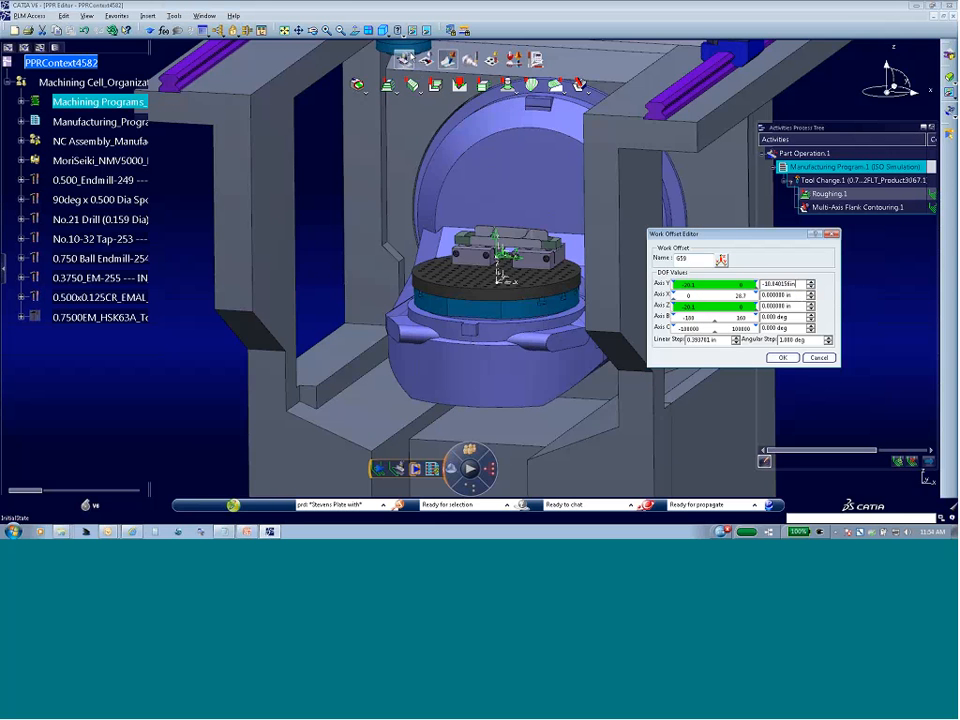
{"action": "key", "text": "Return"}
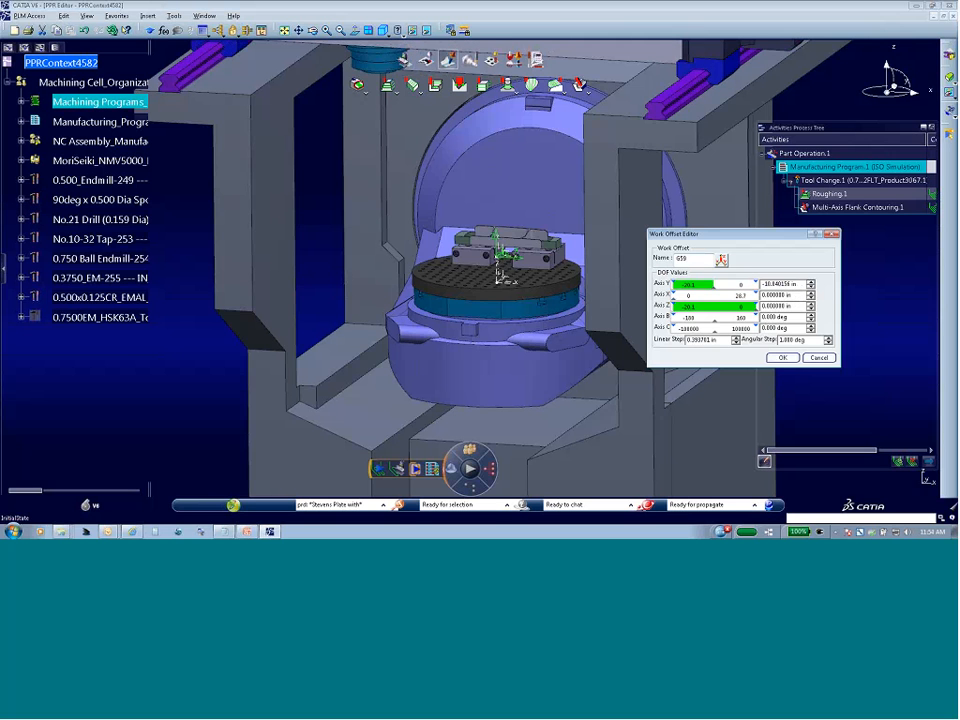
Copy the X value from the program zero notes and set the G59 offset's Axis X to 14.369516 in.
{"action": "left_click", "coordinate": [224, 531]}
{"action": "key", "text": "Down"}
{"action": "key", "text": "shift+Left"}
{"action": "key", "text": "shift+Left"}
{"action": "key", "text": "shift+Left"}
{"action": "key", "text": "shift+Left"}
{"action": "key", "text": "shift+Left"}
{"action": "key", "text": "shift+Left"}
{"action": "key", "text": "shift+Left"}
{"action": "key", "text": "shift+Left"}
{"action": "key", "text": "shift+Left"}
{"action": "key", "text": "shift+Left"}
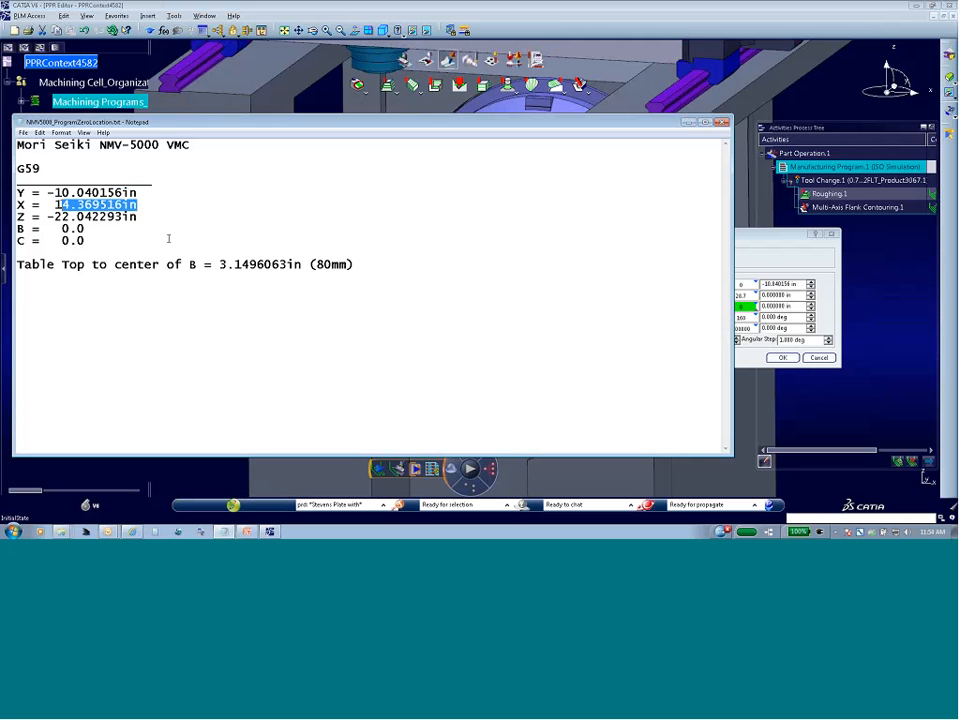
{"action": "key", "text": "shift+Left"}
{"action": "key", "text": "ctrl+c"}
{"action": "left_click", "coordinate": [757, 296]}
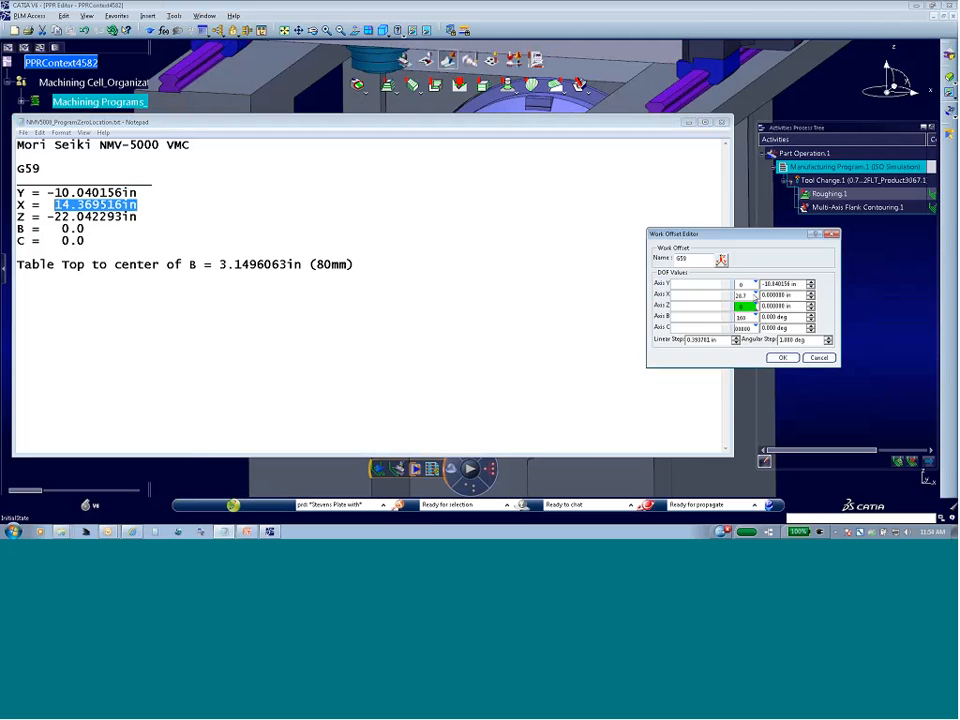
{"action": "double_click", "coordinate": [780, 295]}
{"action": "key", "text": "ctrl+v"}
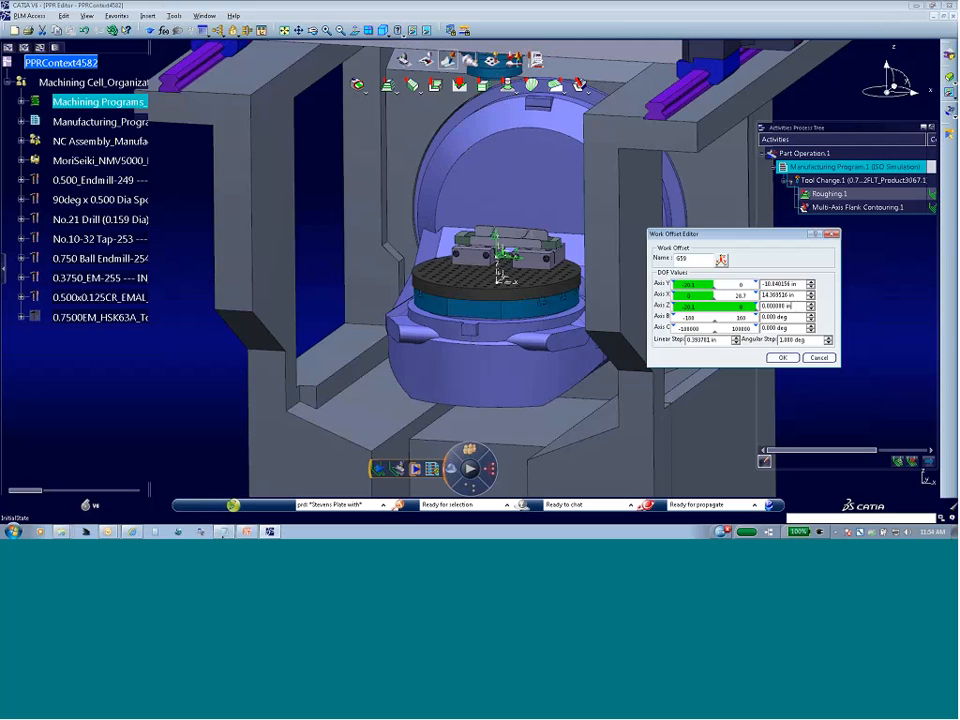
Set the G59 offset's Axis Z to -22.042293 in from the program zero notes and accept the work offset and program settings.
{"action": "key", "text": "alt+Tab"}
{"action": "double_click", "coordinate": [120, 216]}
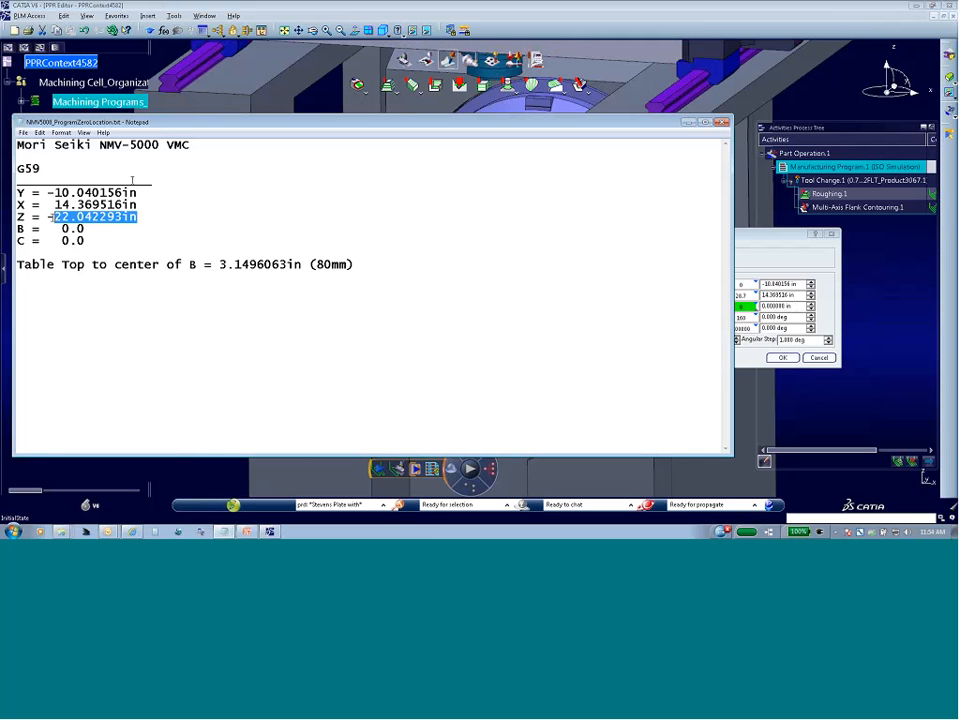
{"action": "left_click_drag", "start_coordinate": [47, 216], "coordinate": [137, 217]}
{"action": "key", "text": "ctrl+c"}
{"action": "left_click", "coordinate": [785, 305]}
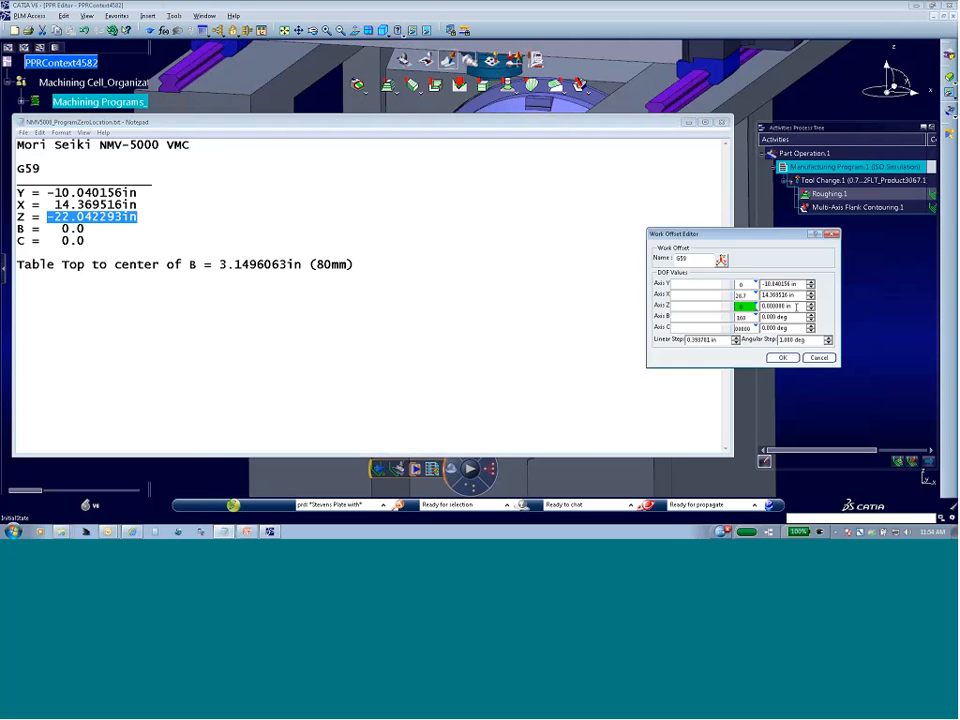
{"action": "key", "text": "ctrl+v"}
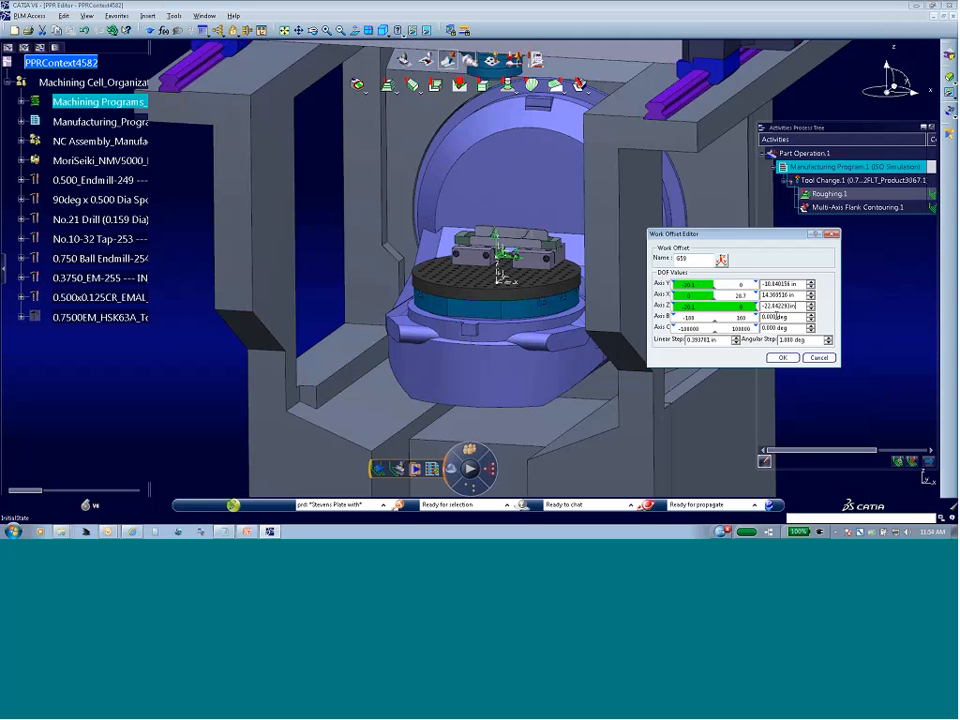
{"action": "left_click", "coordinate": [783, 358]}
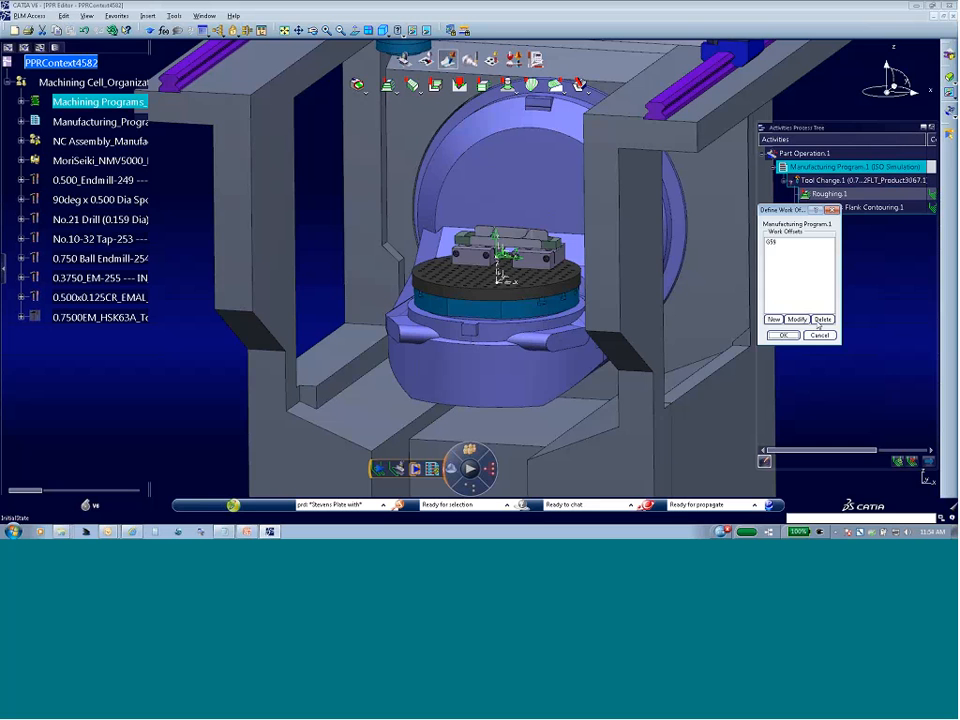
{"action": "left_click", "coordinate": [790, 336]}
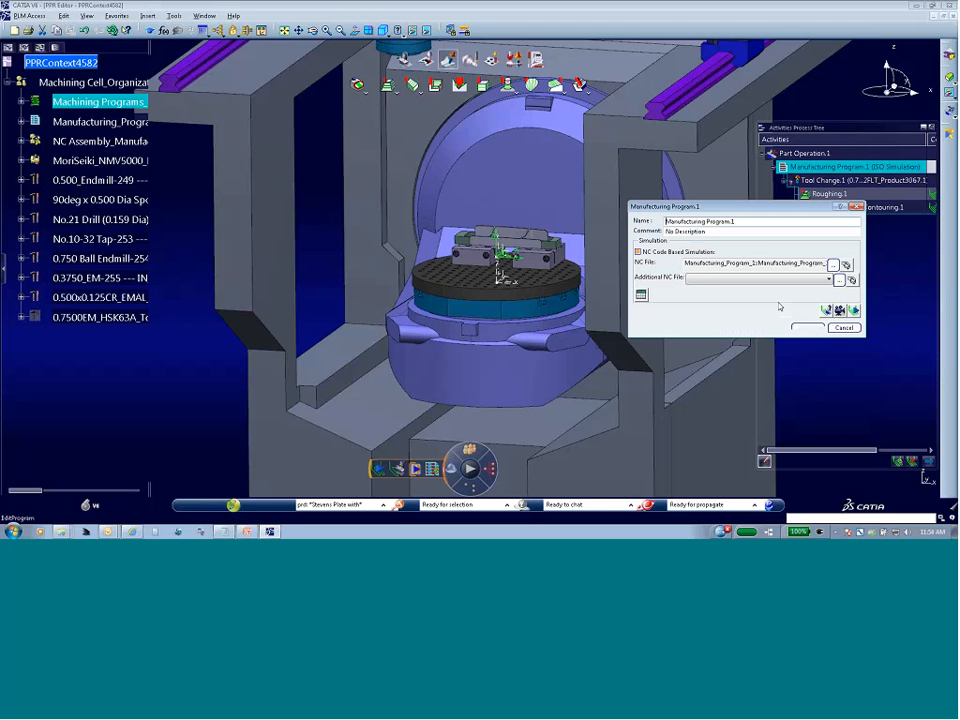
{"action": "left_click", "coordinate": [831, 328]}
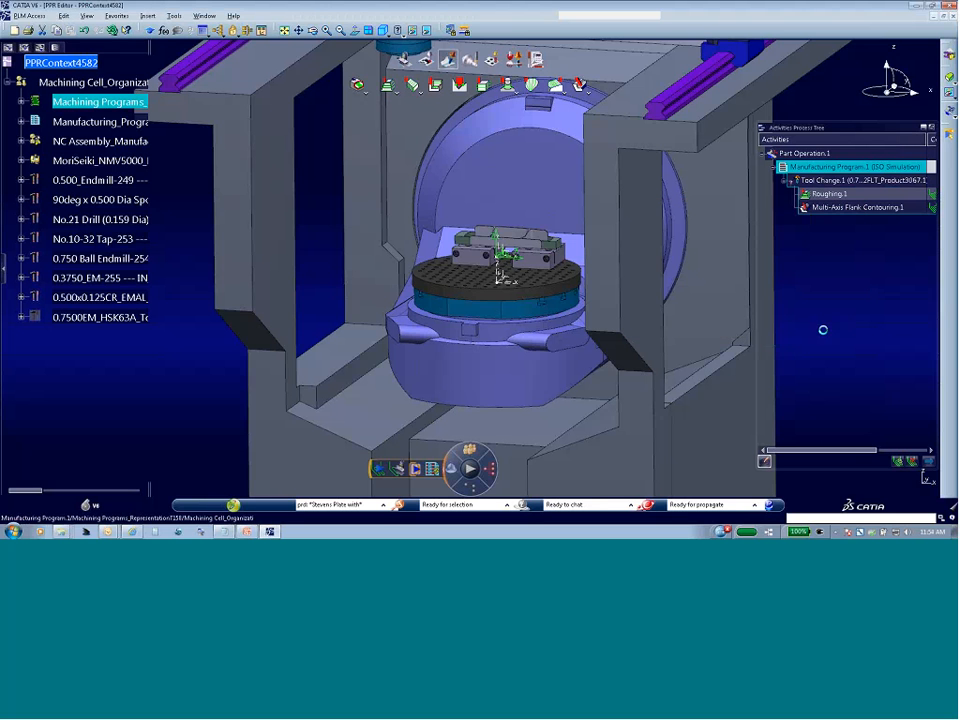
Start the machine simulation of Manufacturing Program.1 by NC code line and enlarge the ISO code listing.
{"action": "right_click", "coordinate": [840, 166]}
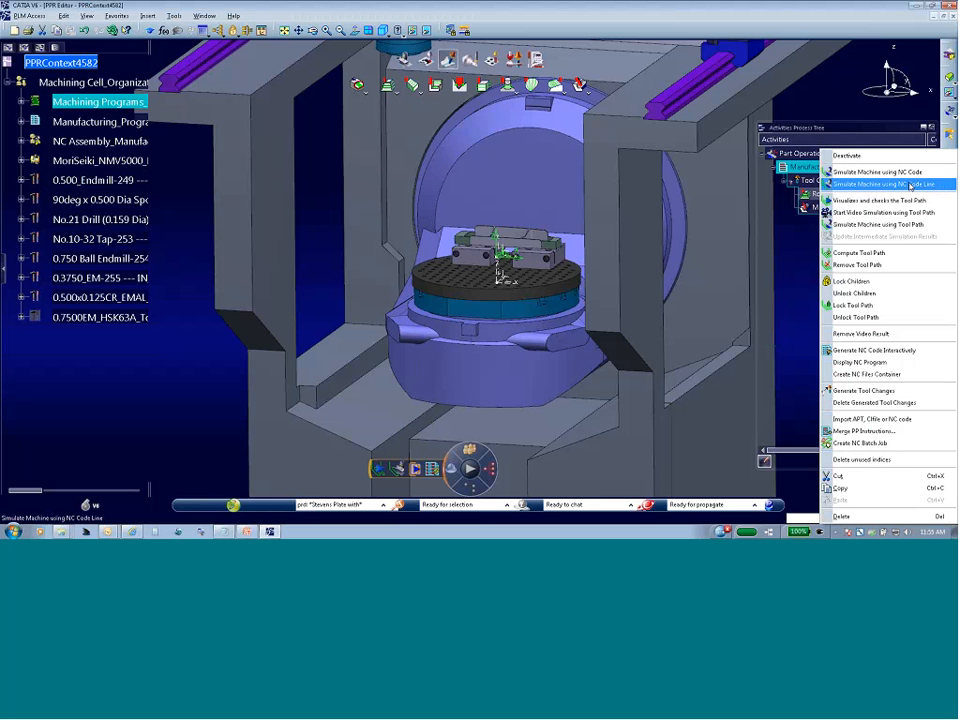
{"action": "left_click", "coordinate": [910, 186]}
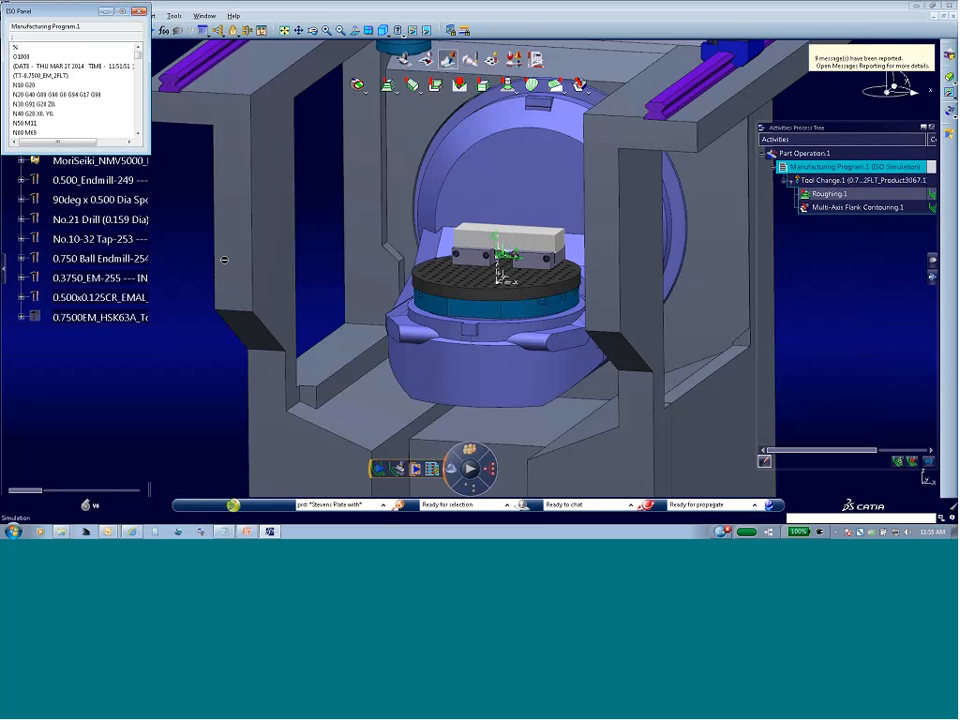
{"action": "left_click_drag", "start_coordinate": [148, 152], "coordinate": [219, 503]}
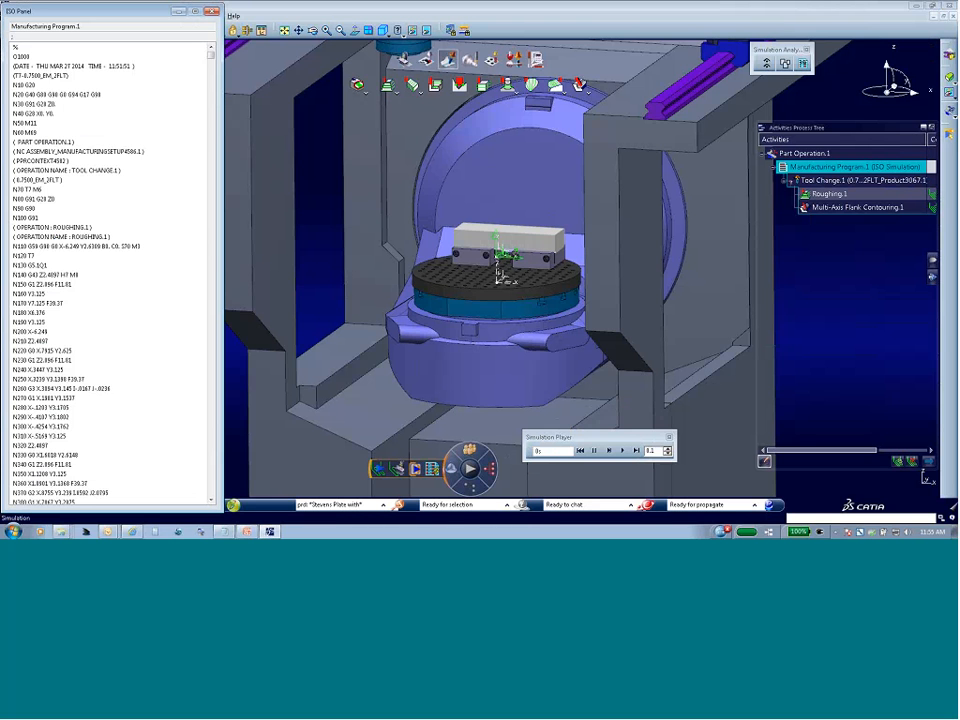
Move the machine simulation from the N70 tool change line to line N150 of Roughing.1.
{"action": "middle_click_drag", "start_coordinate": [504, 280], "coordinate": [385, 264]}
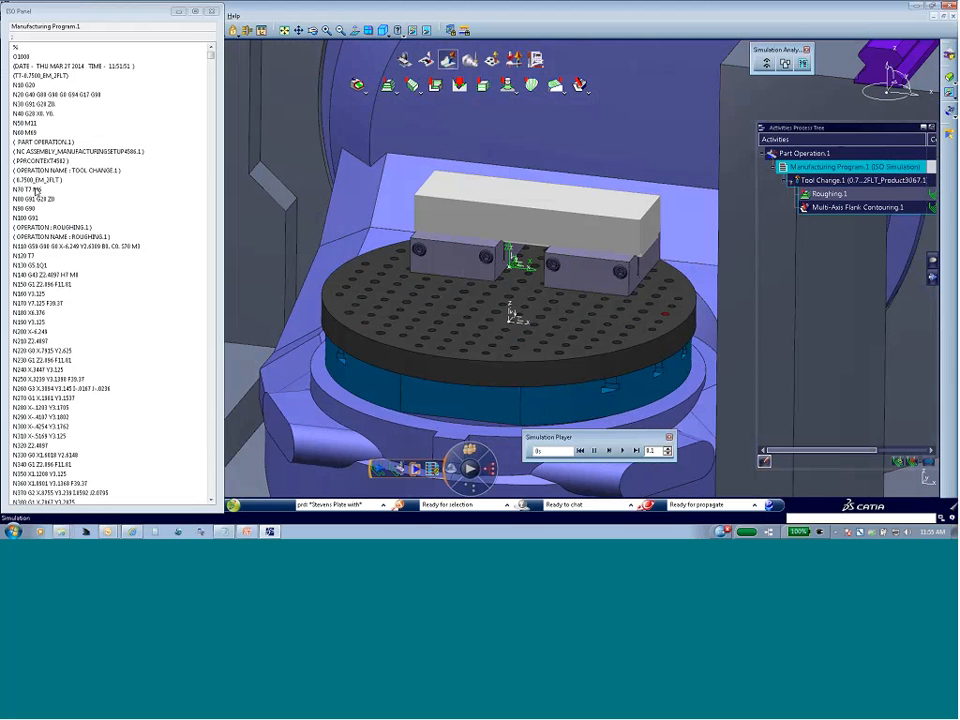
{"action": "left_click", "coordinate": [129, 190]}
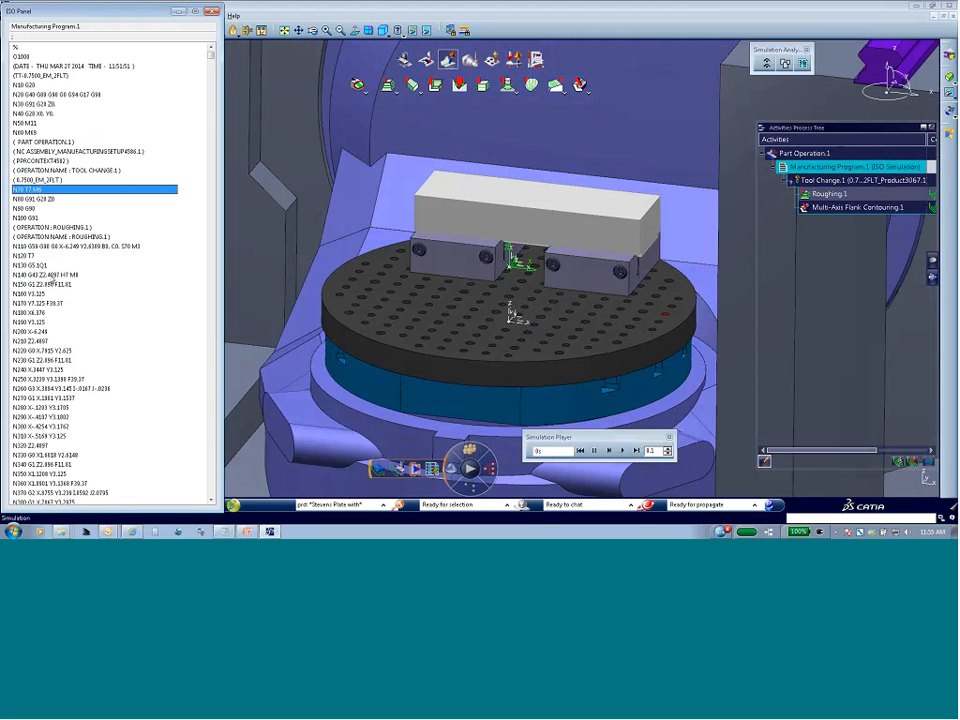
{"action": "left_click", "coordinate": [45, 284]}
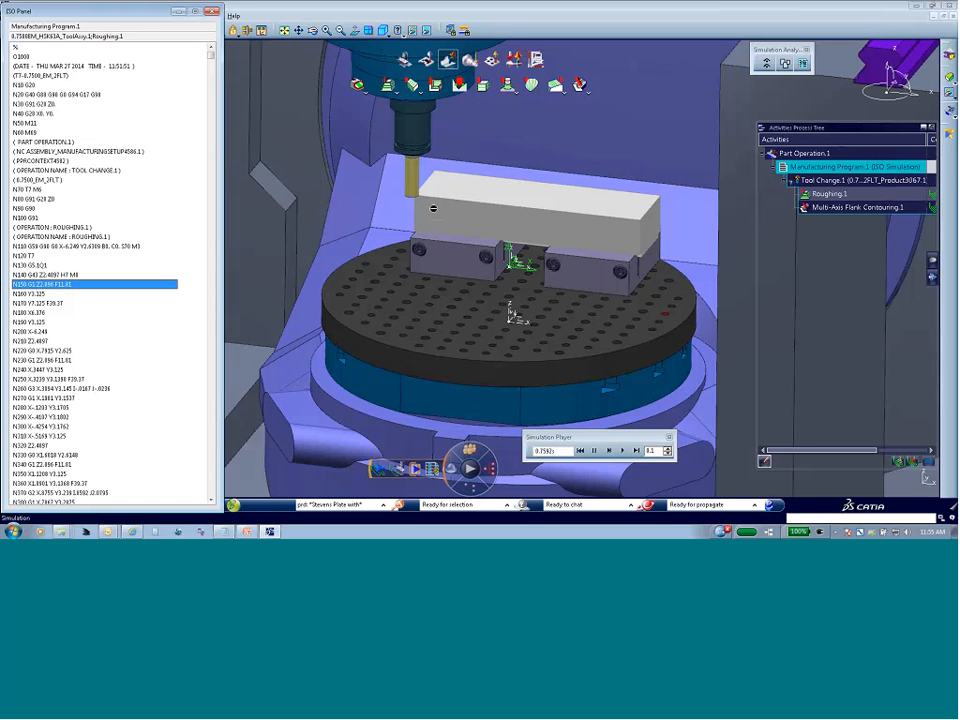
Play the roughing code on the machine, raising the simulation interval to 1.5 and then 18.
{"action": "middle_click_drag", "start_coordinate": [450, 300], "coordinate": [492, 319]}
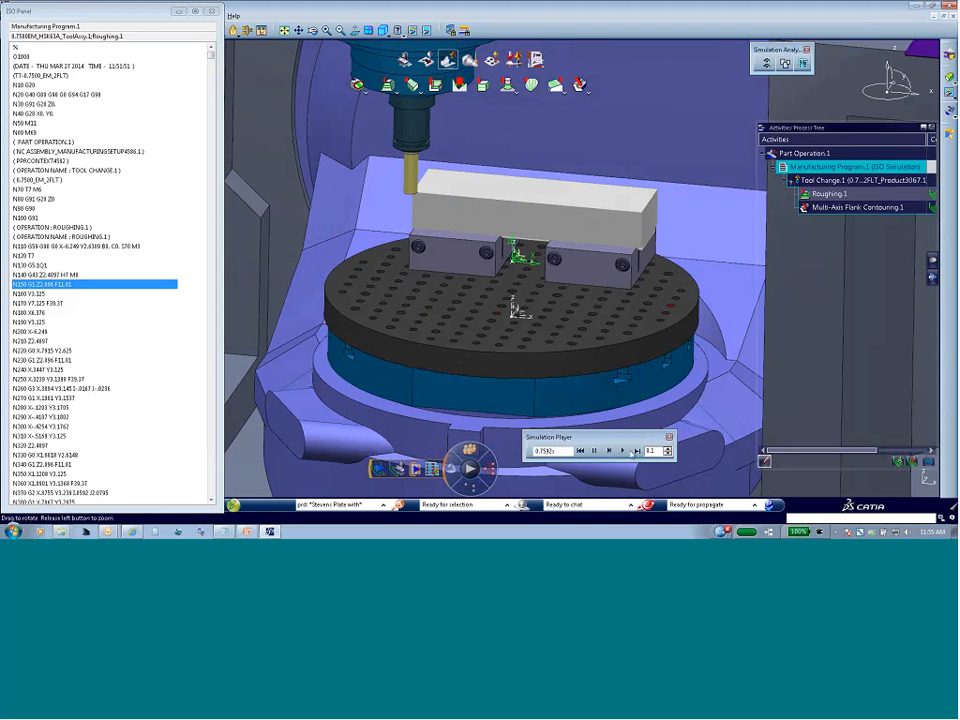
{"action": "left_click", "coordinate": [622, 451]}
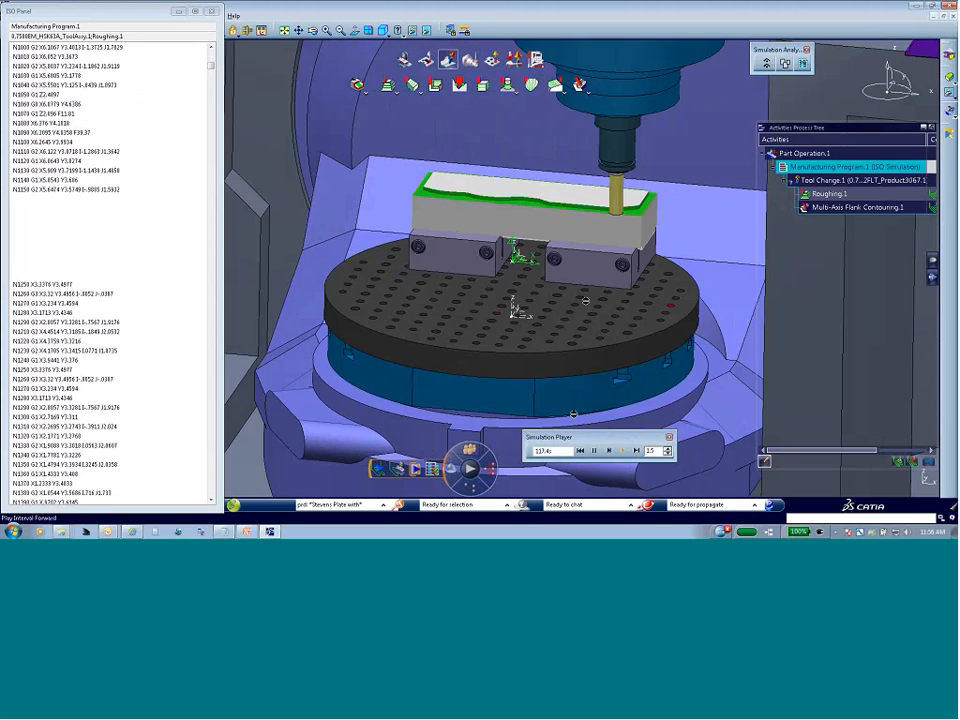
{"action": "middle_click_drag", "start_coordinate": [595, 347], "coordinate": [560, 285]}
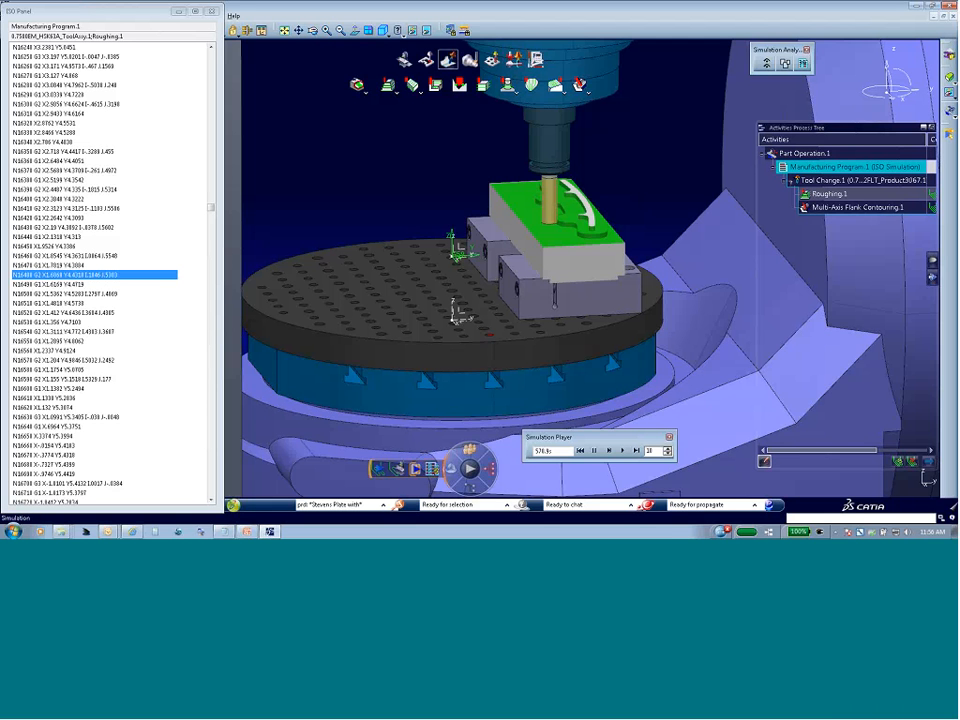
Play the remaining roughing and flank contouring code to the program's end and inspect the machined stock from several sides.
{"action": "left_click", "coordinate": [622, 450]}
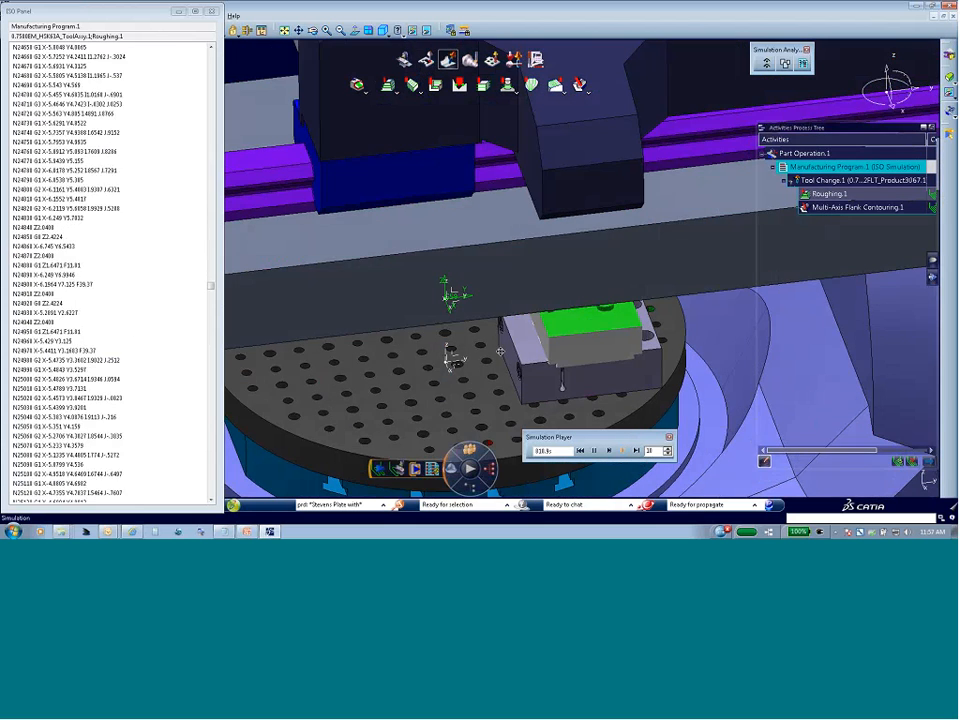
{"action": "middle_click_drag", "start_coordinate": [499, 352], "coordinate": [609, 324]}
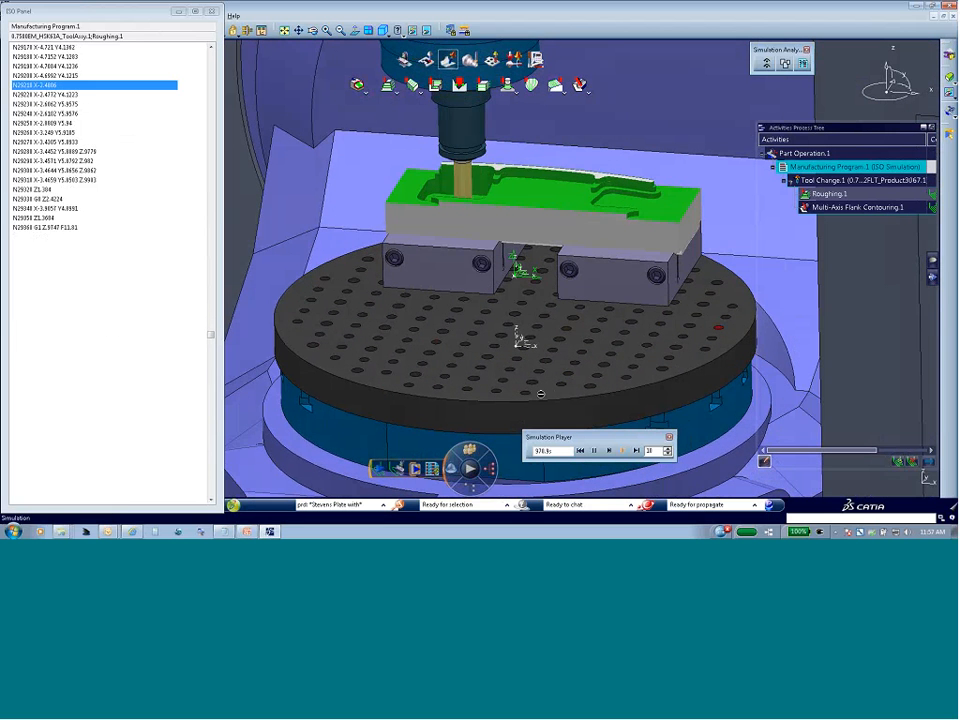
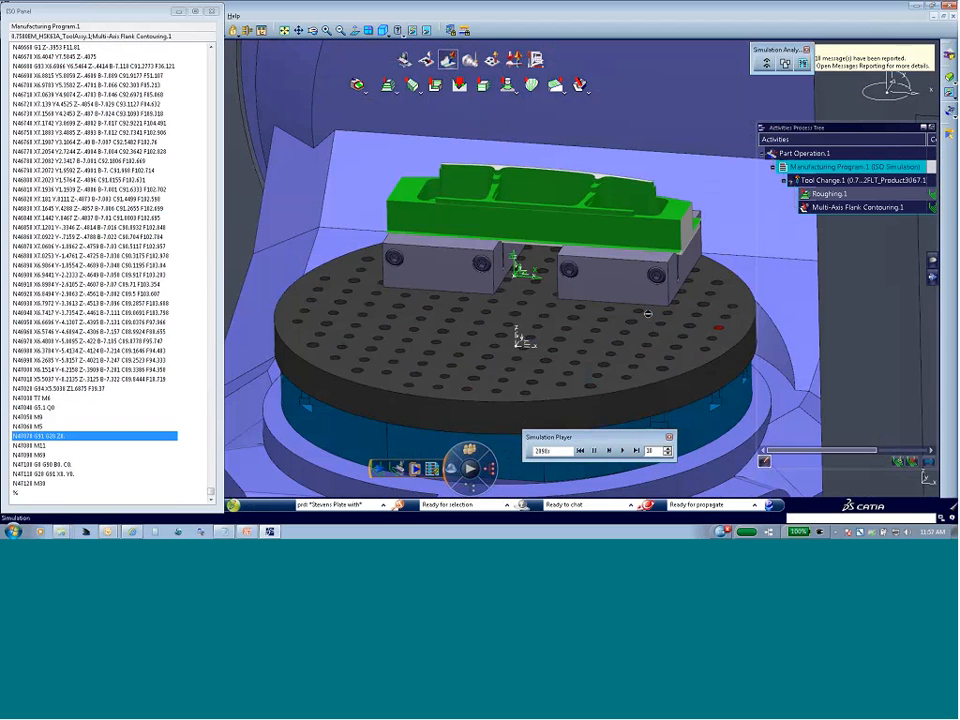
{"action": "middle_click_drag", "start_coordinate": [646, 312], "coordinate": [561, 226], "text": "ctrl"}
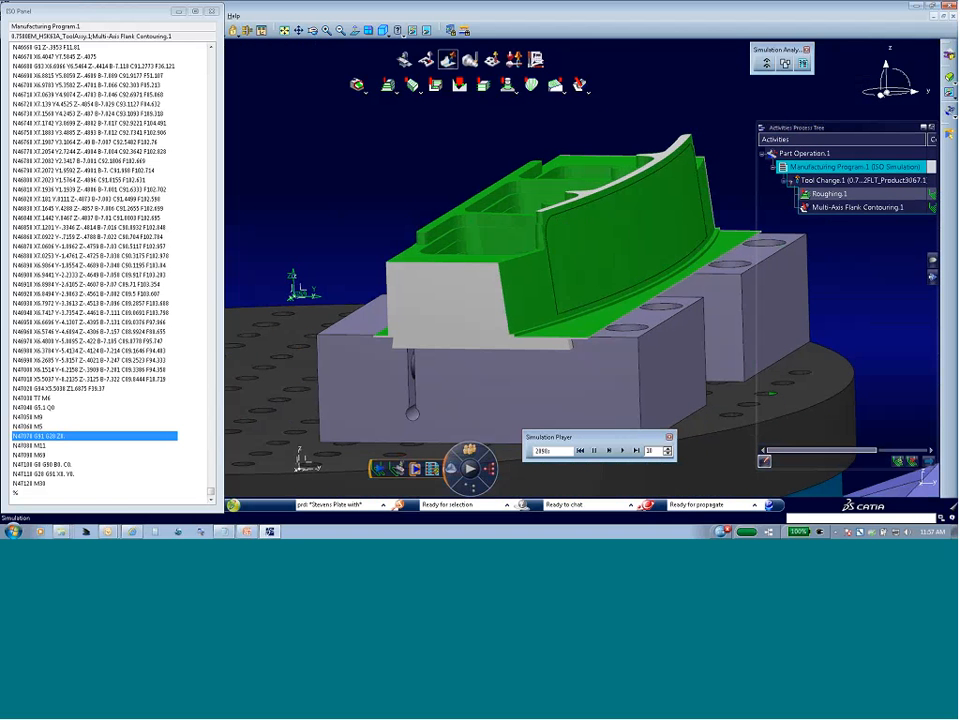
{"action": "middle_click_drag", "start_coordinate": [608, 312], "coordinate": [638, 194]}
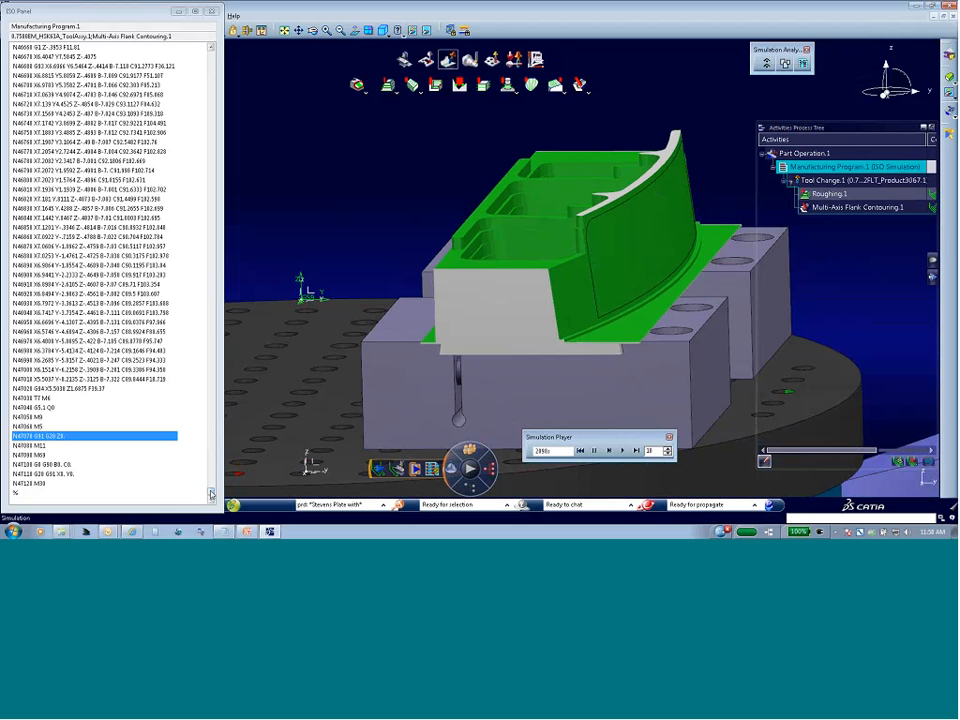
Replay the final flank contouring pass from line N46270 at a 0.5 interval and close the simulation player.
{"action": "left_click_drag", "start_coordinate": [211, 494], "coordinate": [212, 489]}
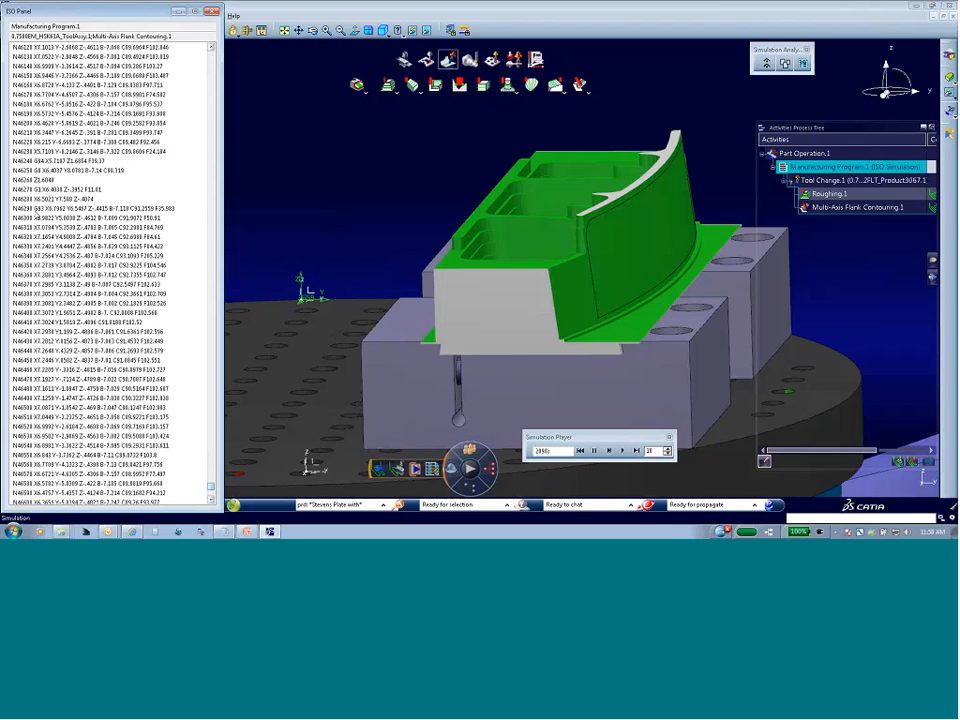
{"action": "left_click", "coordinate": [64, 190]}
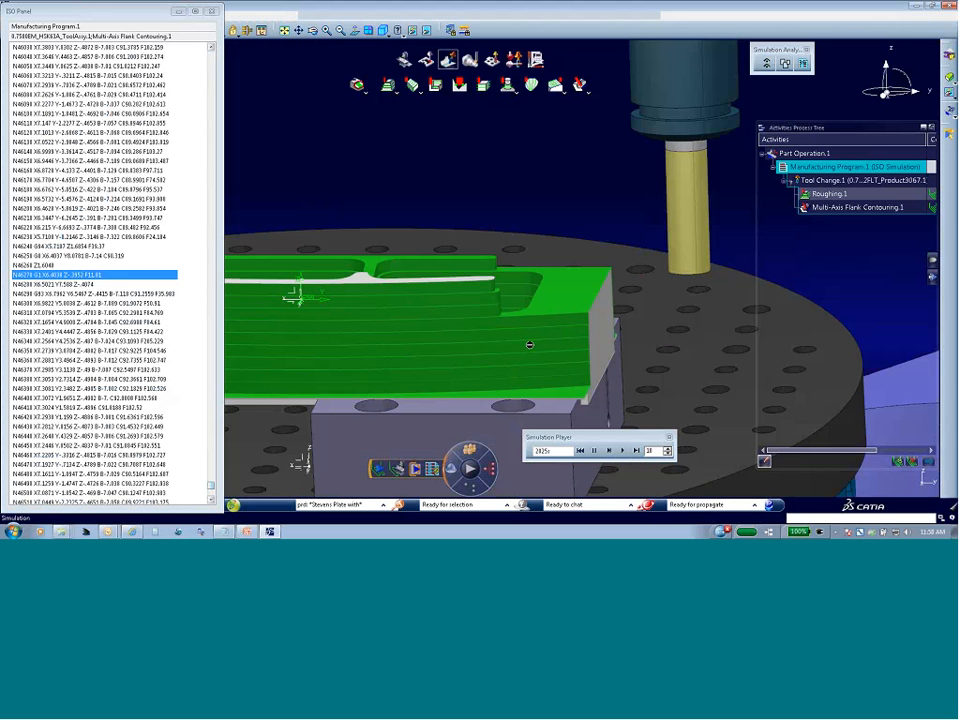
{"action": "middle_click_drag", "start_coordinate": [543, 321], "coordinate": [628, 332]}
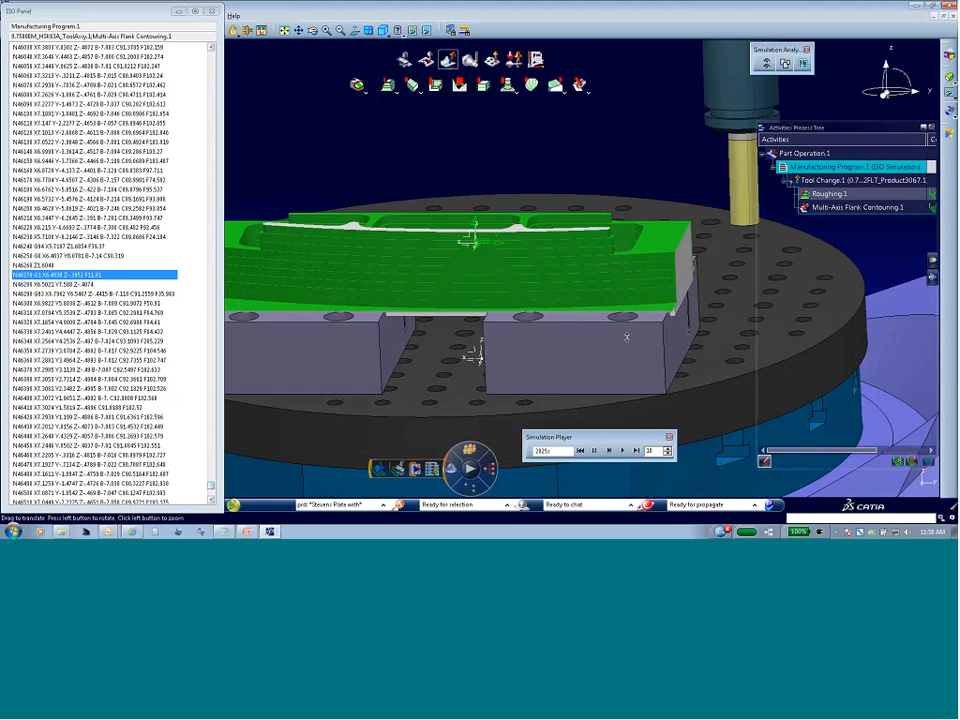
{"action": "middle_click_drag", "start_coordinate": [684, 253], "coordinate": [682, 262]}
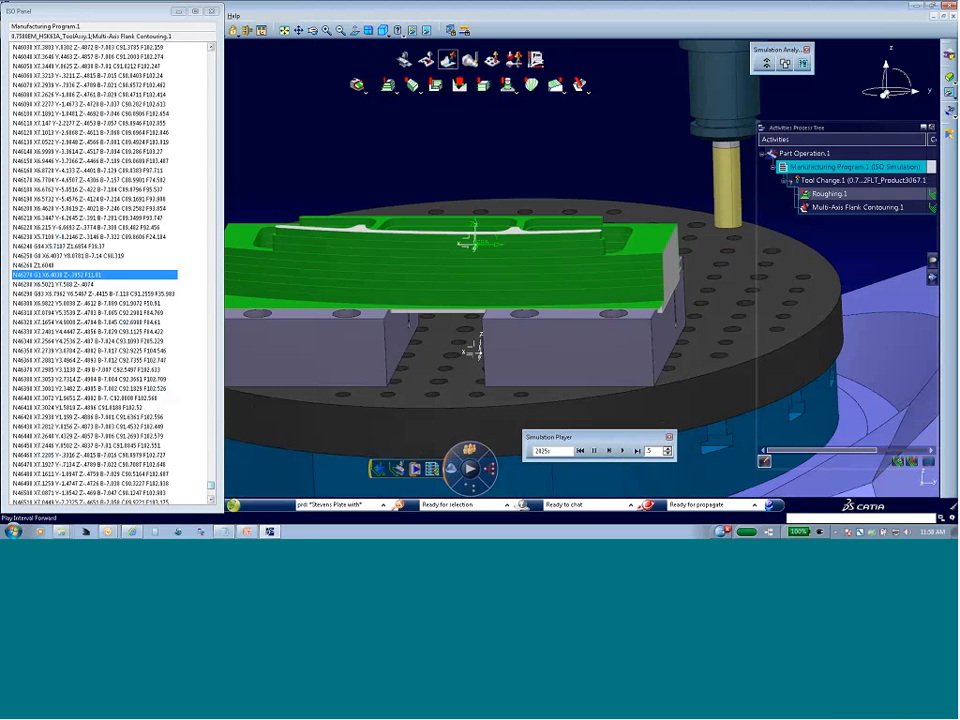
{"action": "left_click", "coordinate": [636, 451]}
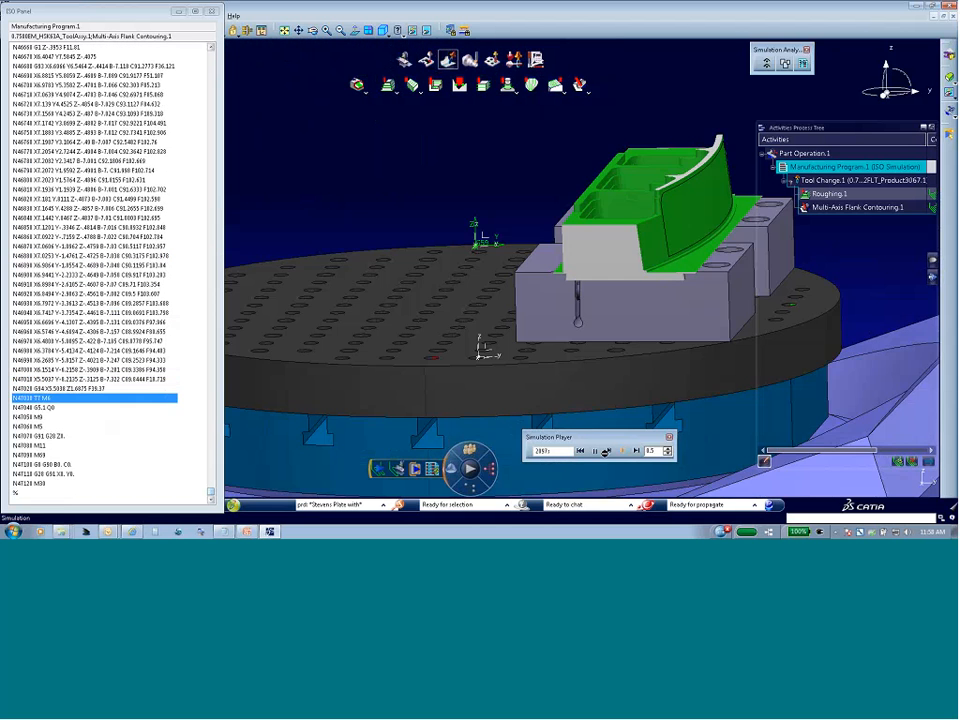
{"action": "left_click", "coordinate": [596, 452]}
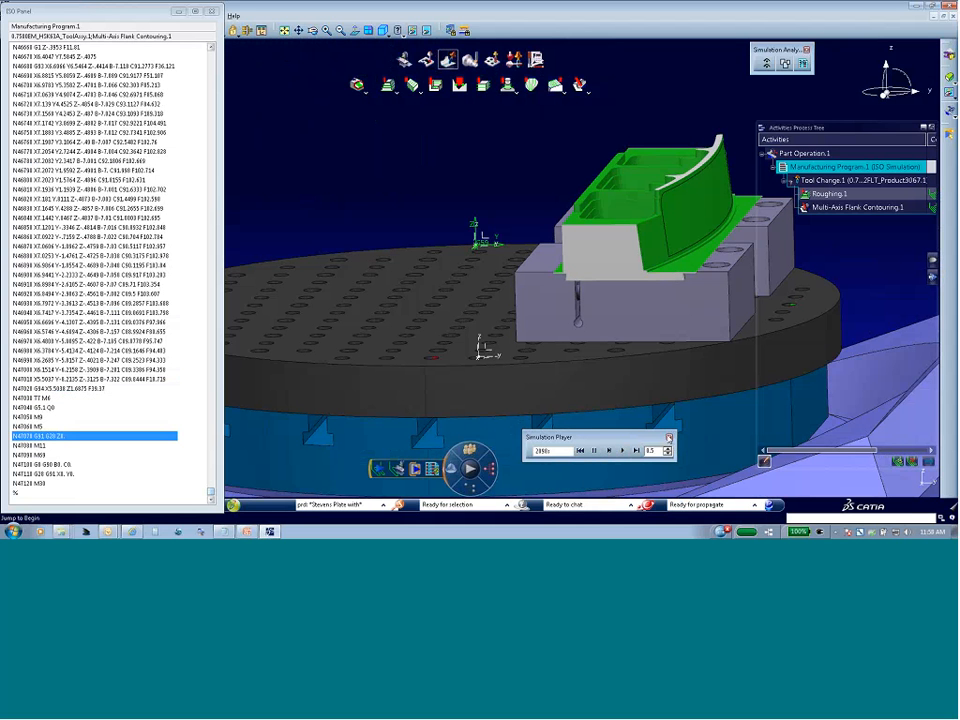
{"action": "left_click", "coordinate": [670, 438]}
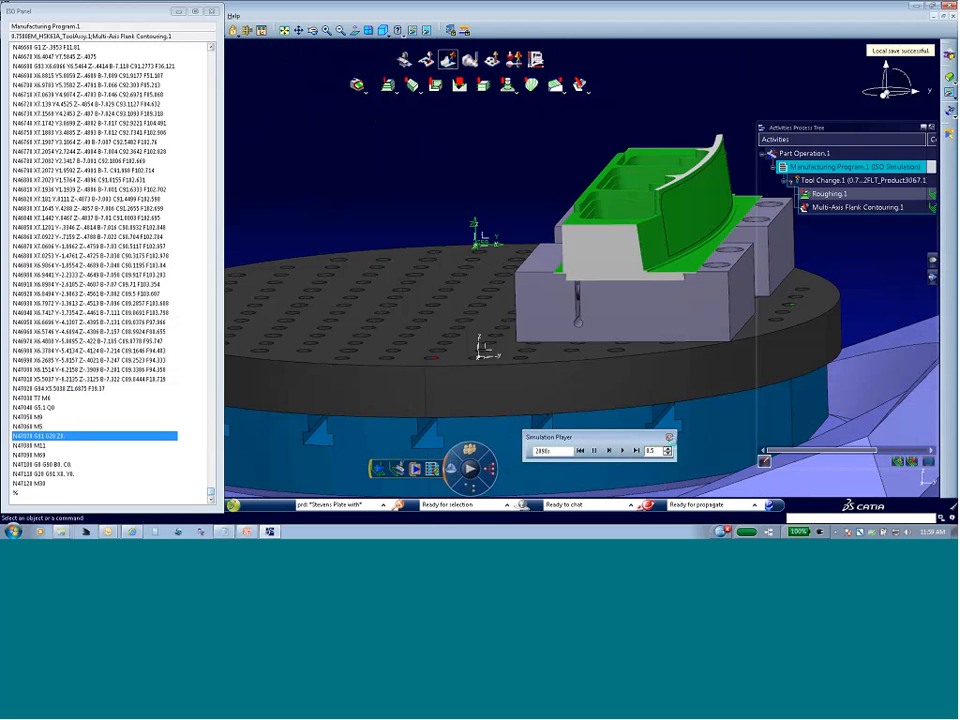
Check the tilted tool against the part at flank contouring lines N46810, N46890 and N46980, and close the ISO code listing.
{"action": "mouse_move", "coordinate": [491, 375]}
{"action": "middle_mouse_down"}
{"action": "mouse_move", "coordinate": [575, 369]}
{"action": "mouse_move", "coordinate": [517, 379]}
{"action": "mouse_move", "coordinate": [490, 352]}
{"action": "middle_mouse_up"}
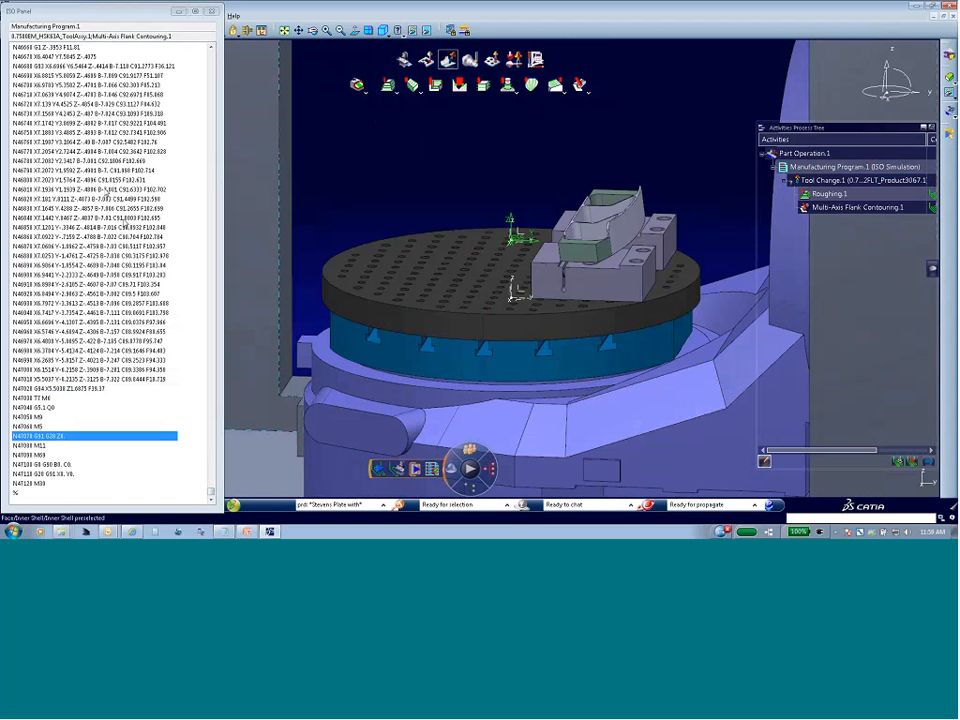
{"action": "left_click", "coordinate": [118, 189]}
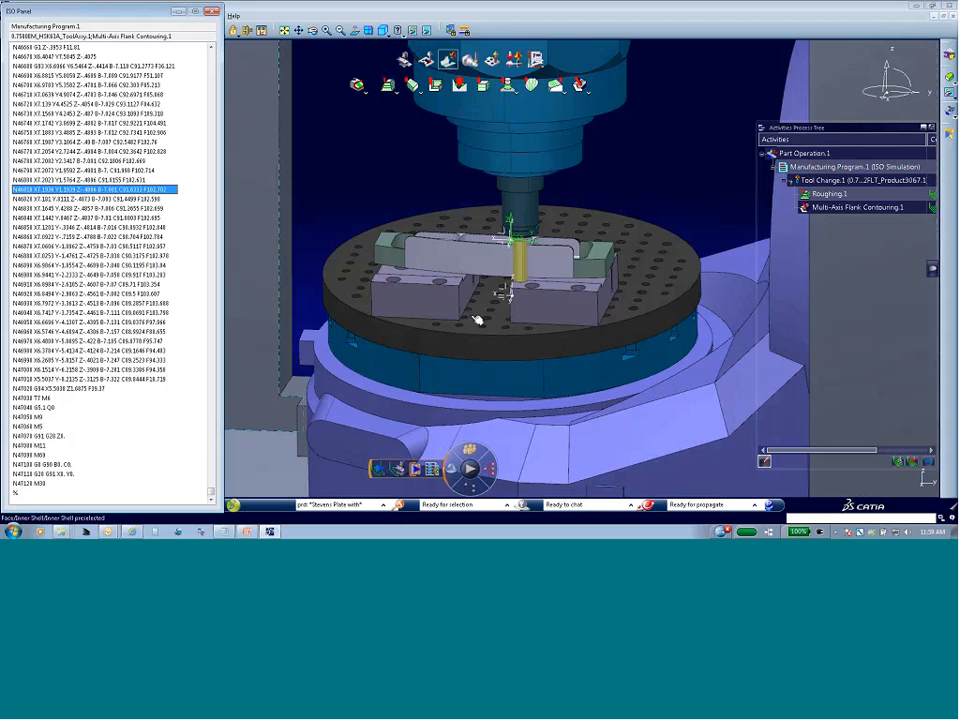
{"action": "middle_click_drag", "start_coordinate": [475, 310], "coordinate": [452, 370]}
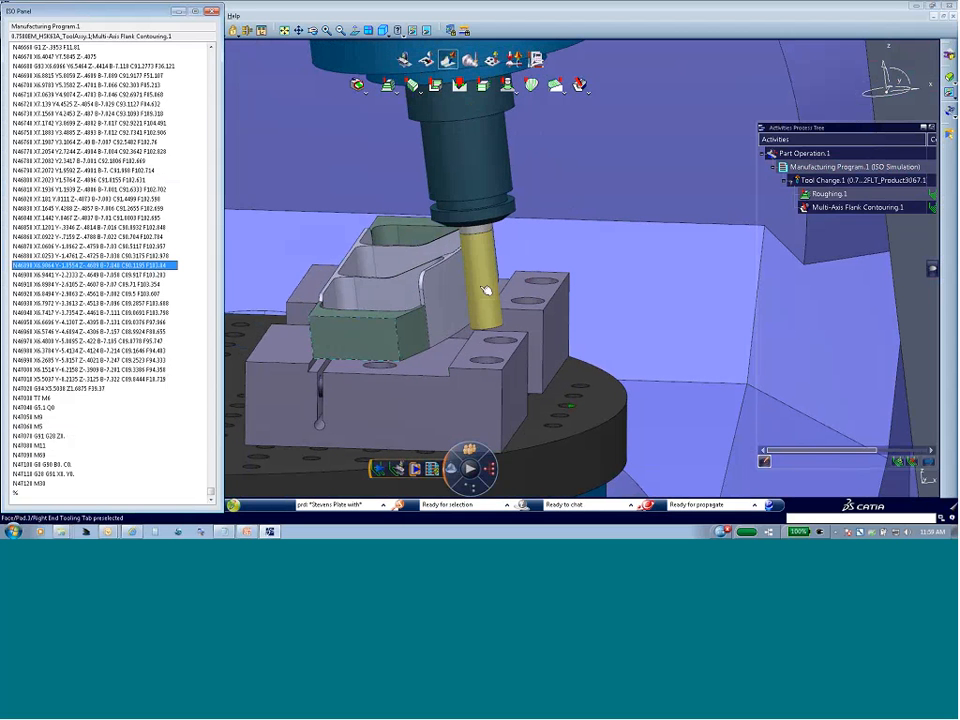
{"action": "middle_click_drag", "start_coordinate": [487, 357], "coordinate": [470, 380]}
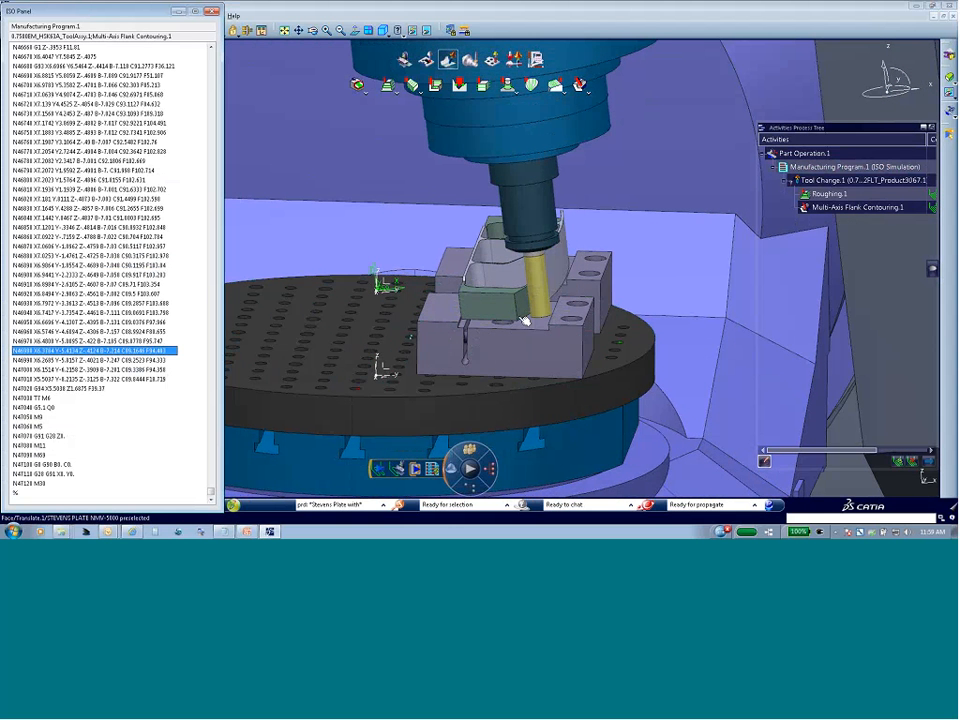
{"action": "middle_click_drag", "start_coordinate": [497, 318], "coordinate": [535, 298]}
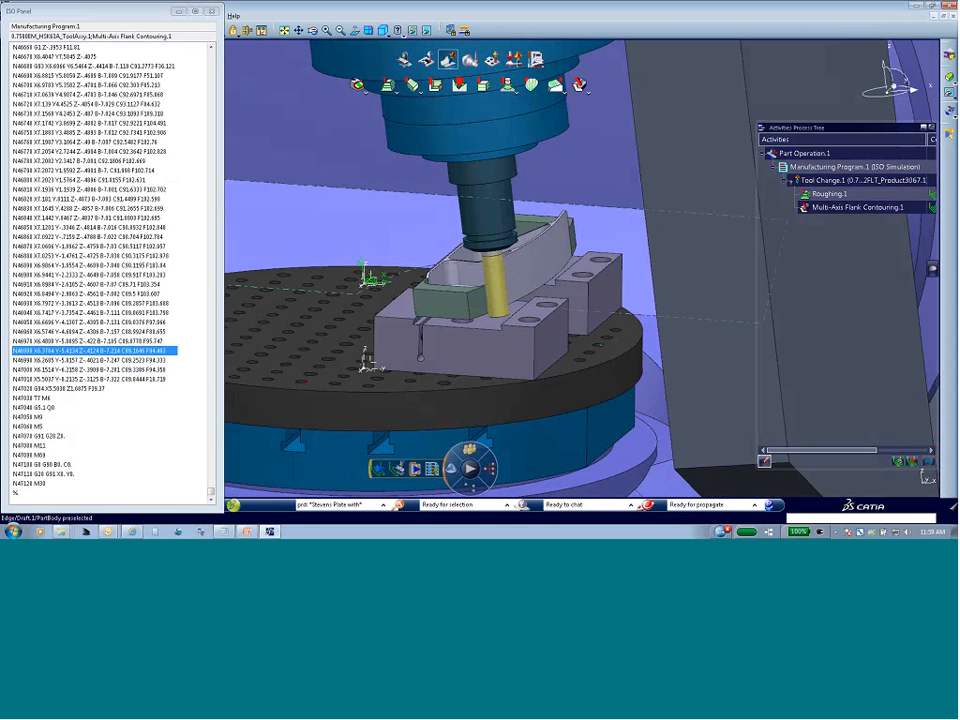
{"action": "left_click", "coordinate": [211, 12]}
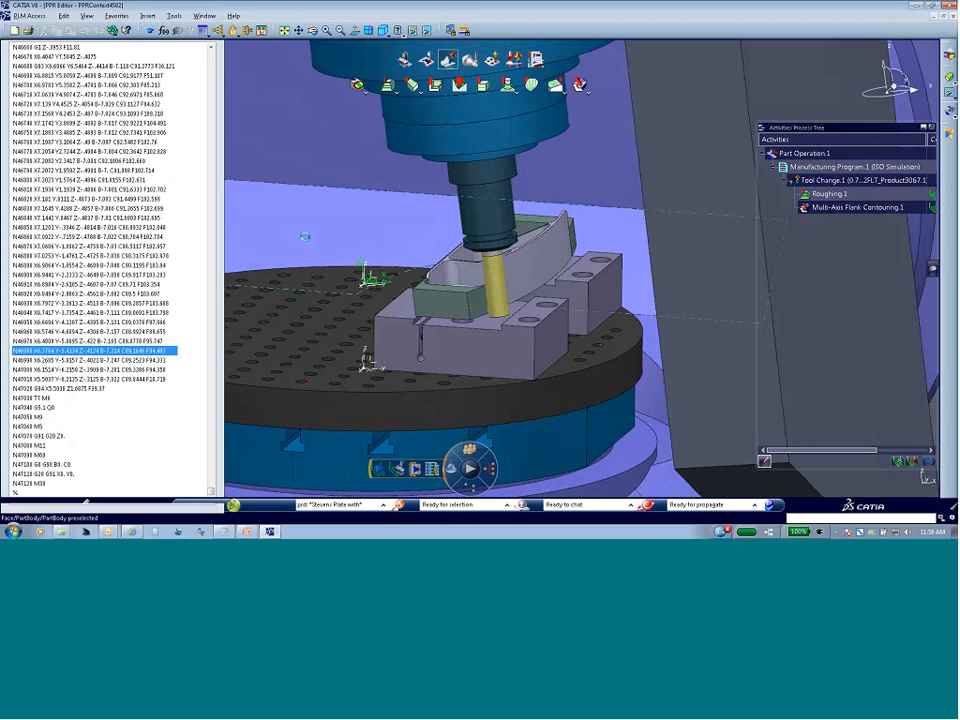
Propagate PPRContext4582 with all its new and modified objects to the vault.
{"action": "middle_click_drag", "start_coordinate": [482, 321], "coordinate": [495, 352]}
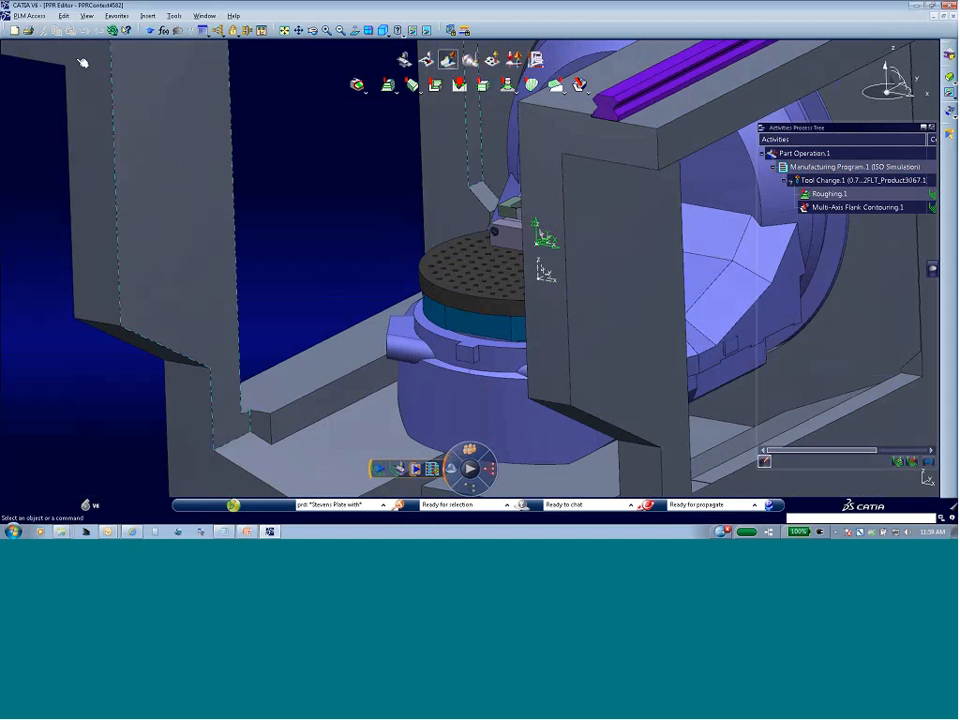
{"action": "left_click", "coordinate": [33, 16]}
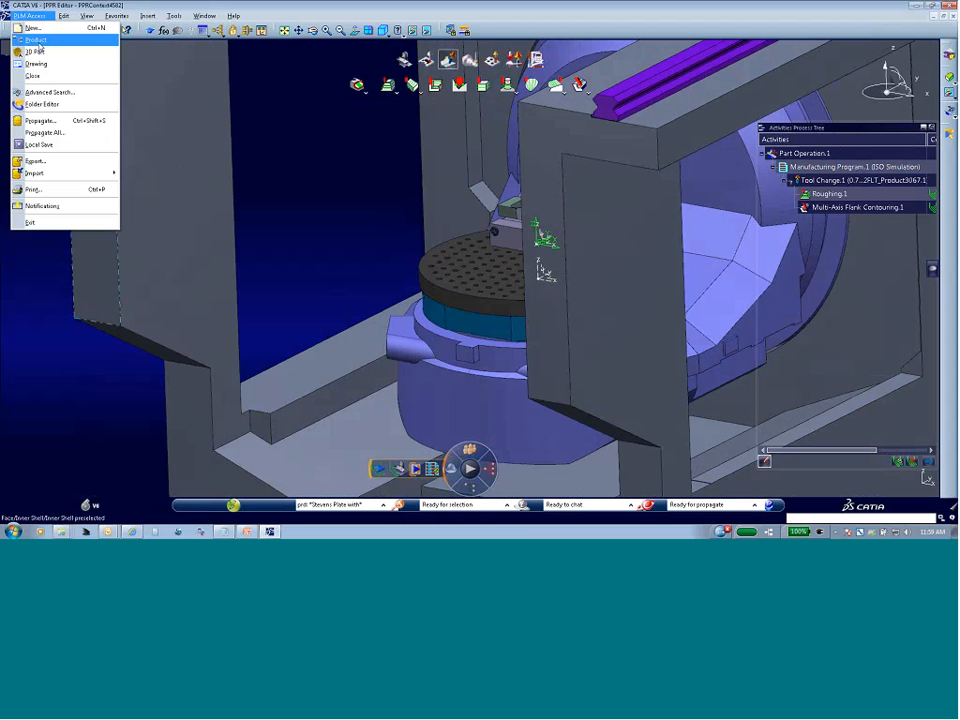
{"action": "left_click", "coordinate": [44, 120]}
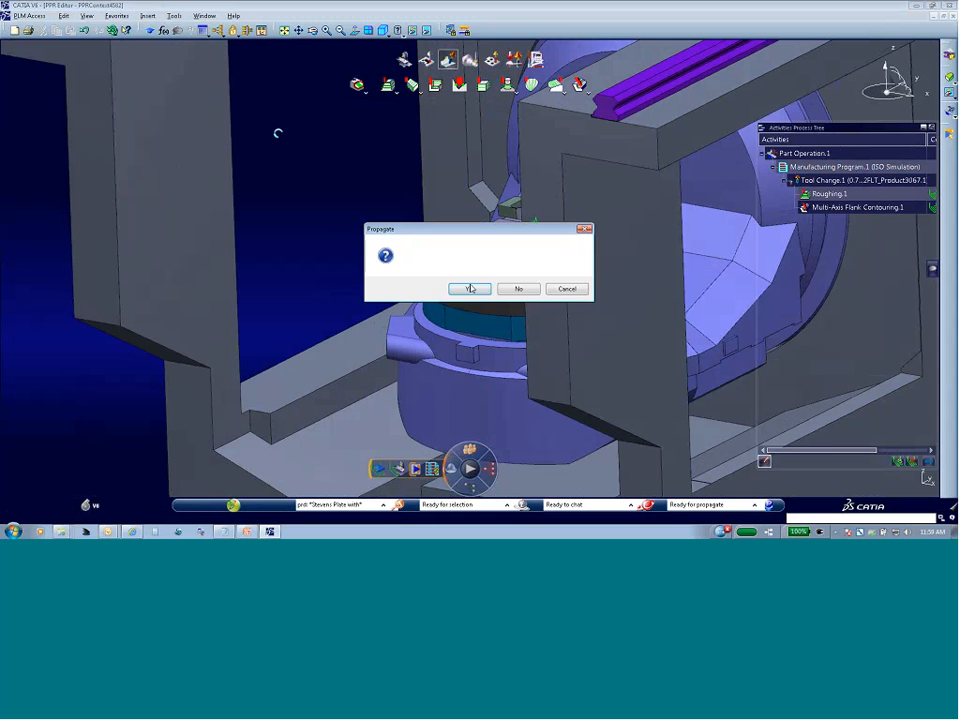
{"action": "left_click", "coordinate": [470, 288]}
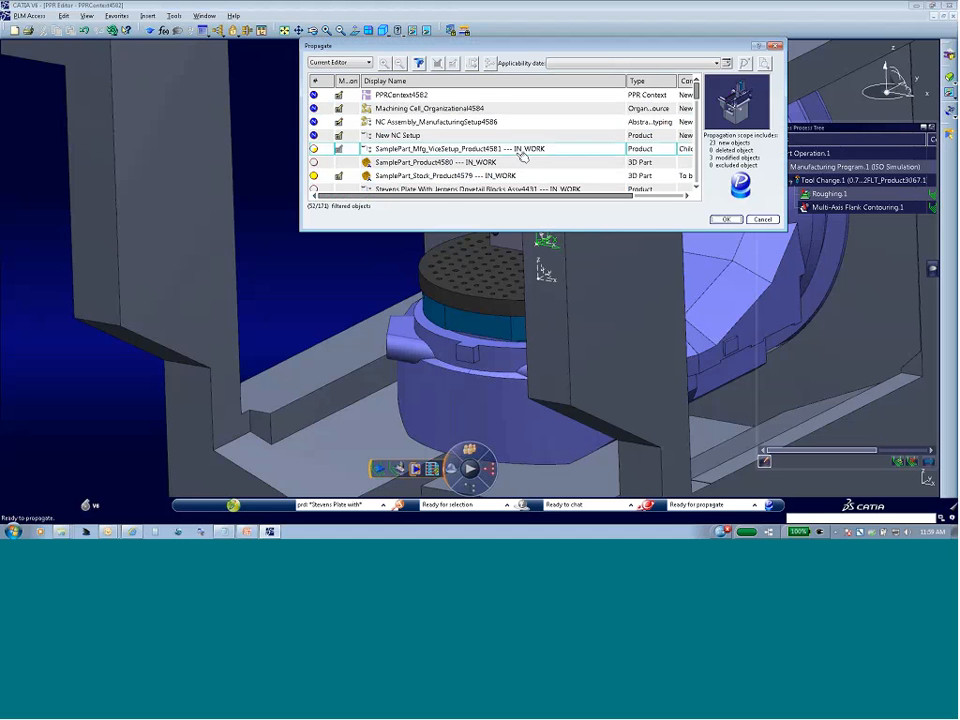
{"action": "left_click", "coordinate": [475, 163]}
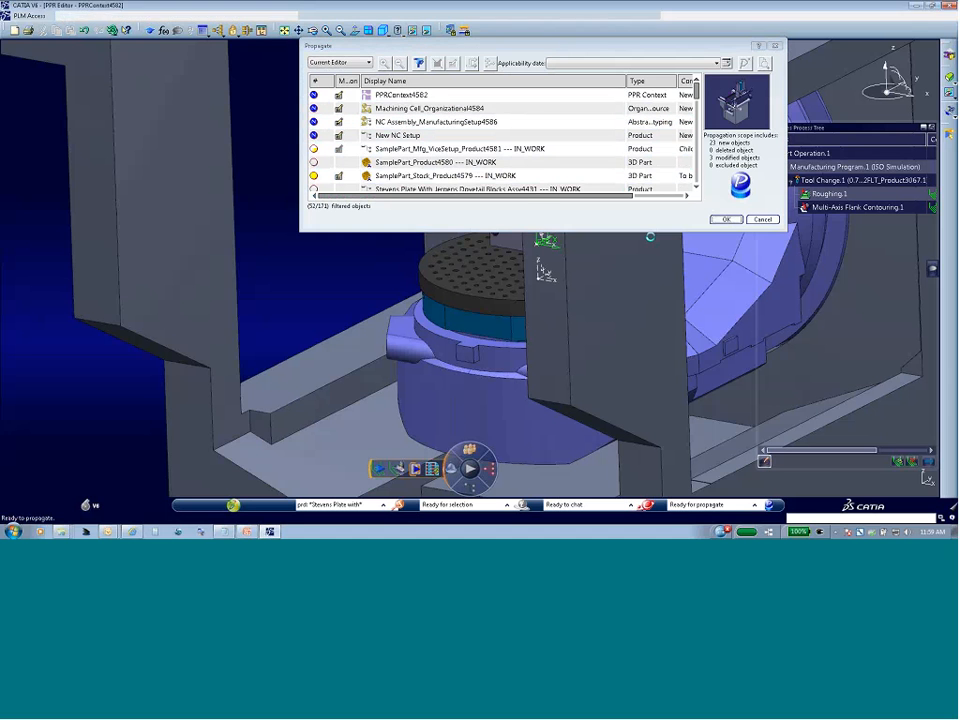
{"action": "left_click", "coordinate": [727, 220]}
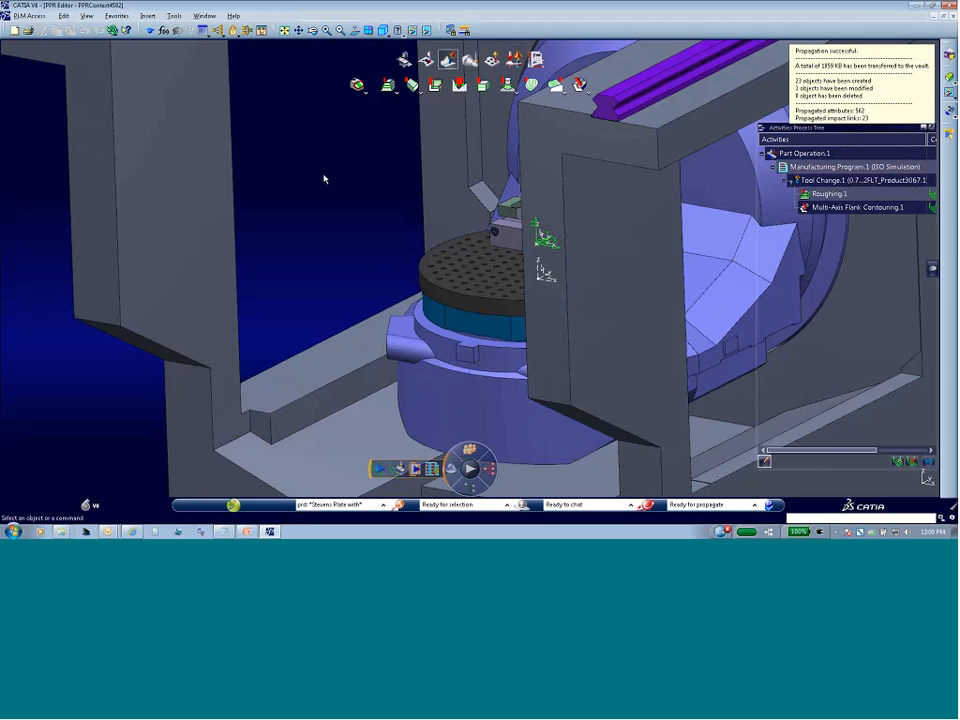
Show the specification tree and review the NC Files Container commands available for Manufacturing_Program_1.
{"action": "key", "text": "F3"}
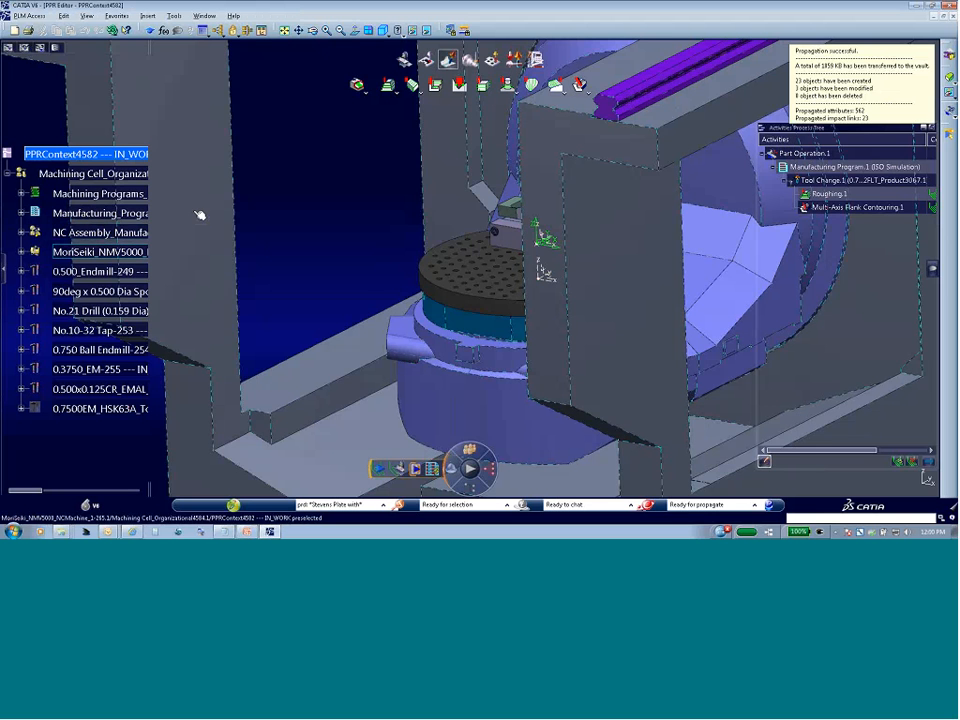
{"action": "middle_click_drag", "start_coordinate": [279, 197], "coordinate": [433, 219]}
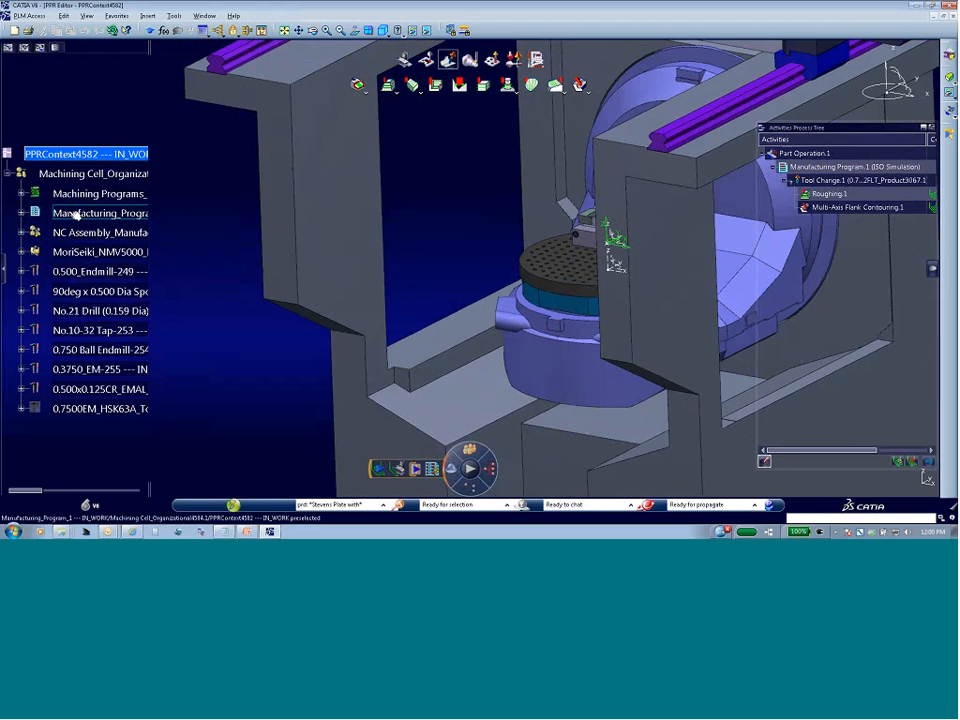
{"action": "right_click", "coordinate": [75, 215]}
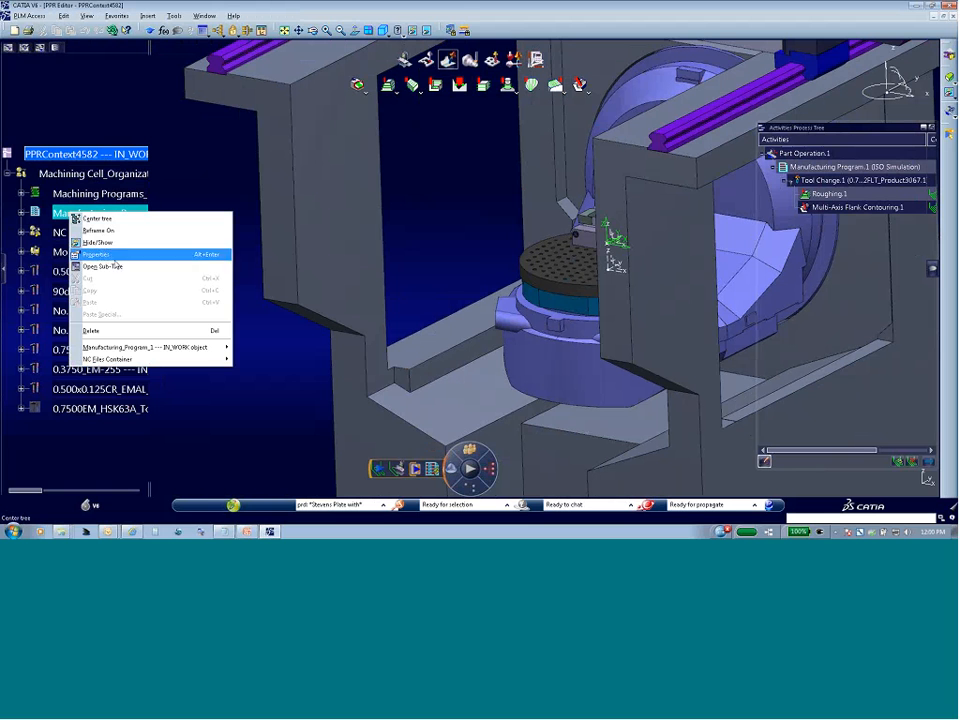
{"action": "mouse_move", "coordinate": [107, 358]}
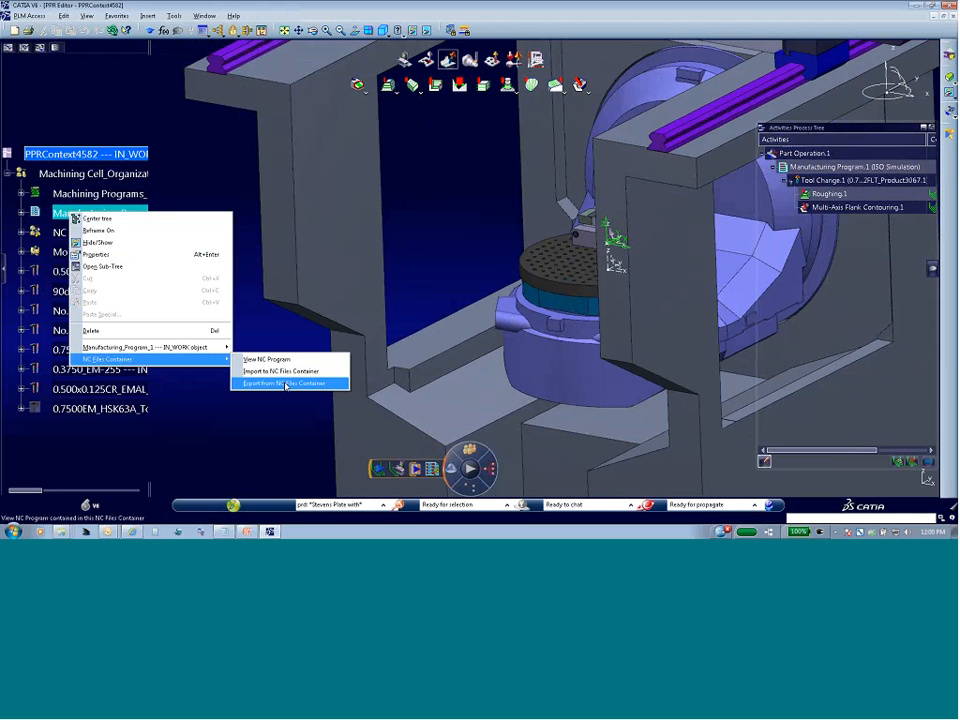
{"action": "key", "text": "Escape"}
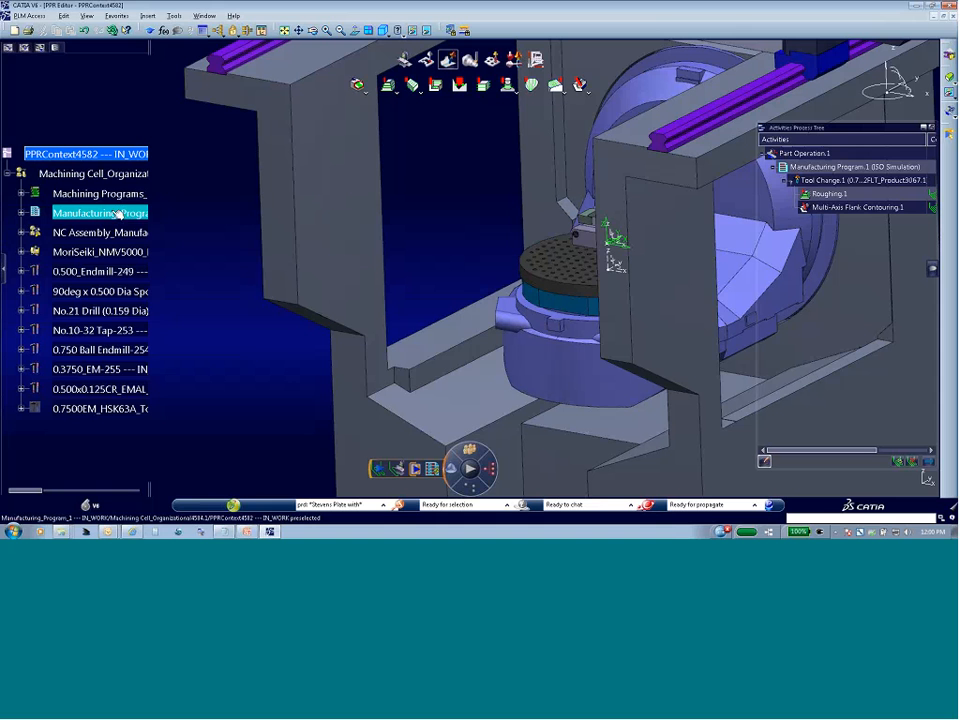
Export the NC files of Manufacturing_Program_1 from its NC Files Container.
{"action": "right_click", "coordinate": [119, 214]}
{"action": "mouse_move", "coordinate": [179, 360]}
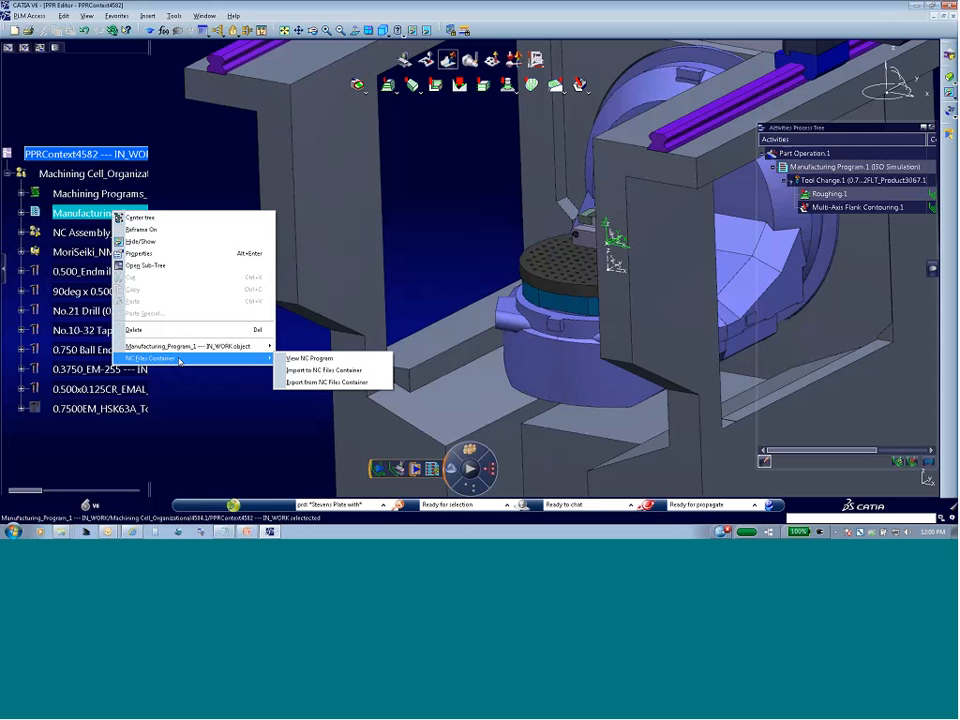
{"action": "left_click", "coordinate": [313, 383]}
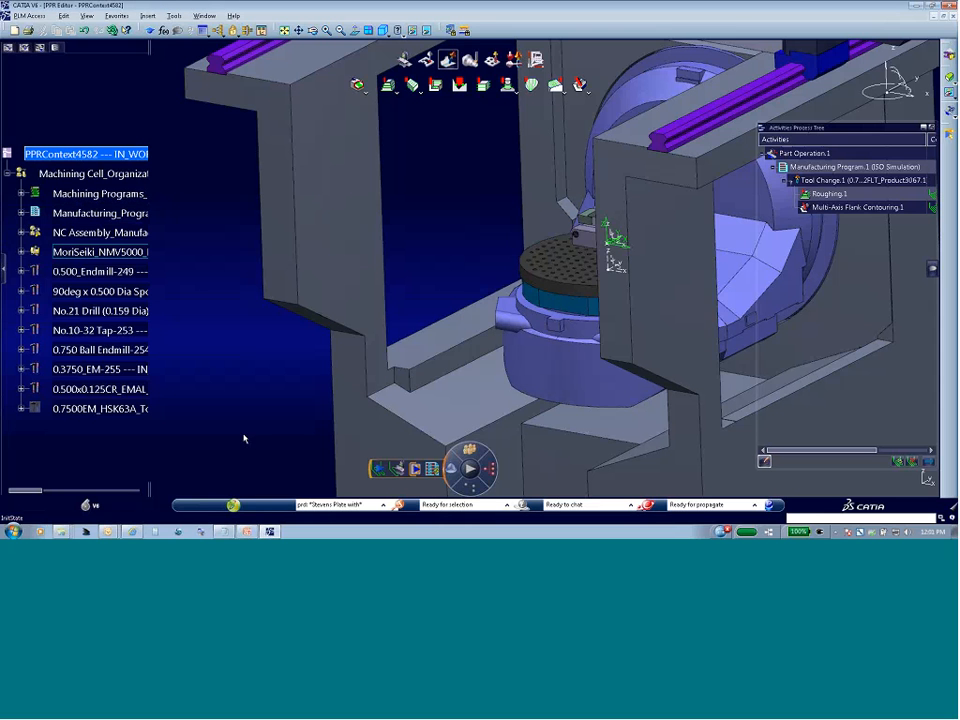
Switch to the C: drive's Temp folder in Windows Explorer and sort its files by modification date, newest first.
{"action": "mouse_move", "coordinate": [108, 531]}
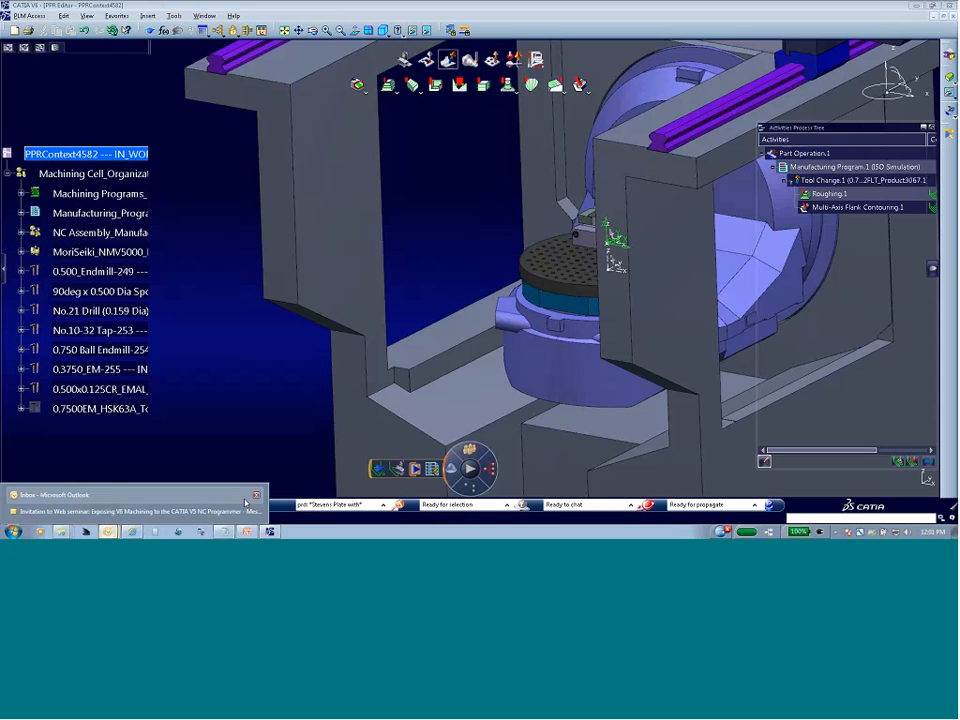
{"action": "left_click", "coordinate": [110, 533]}
{"action": "mouse_move", "coordinate": [61, 531]}
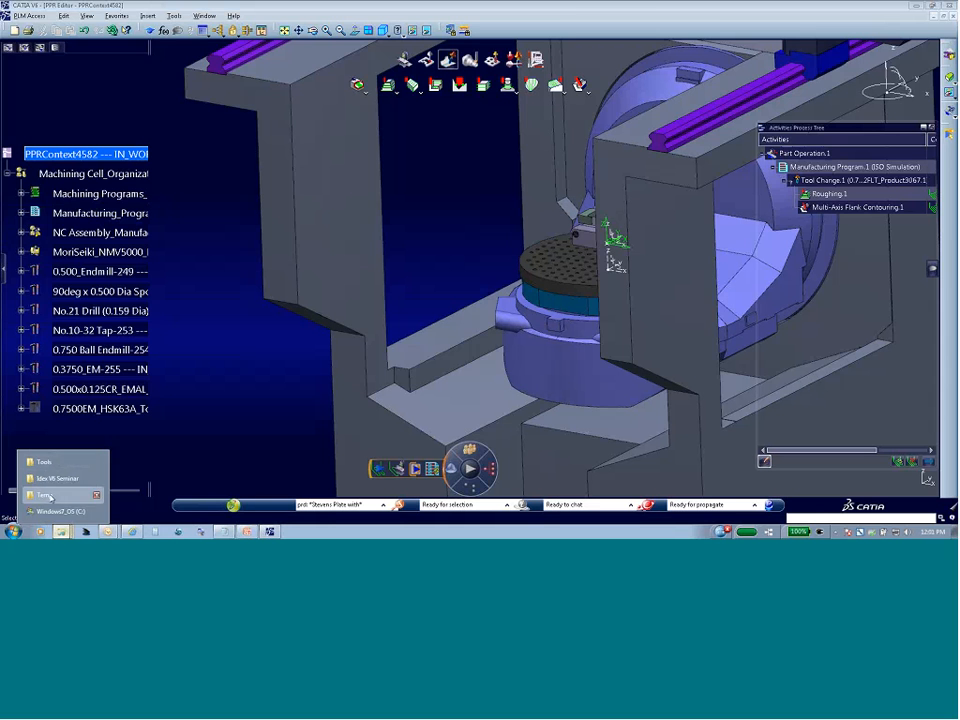
{"action": "left_click", "coordinate": [45, 495]}
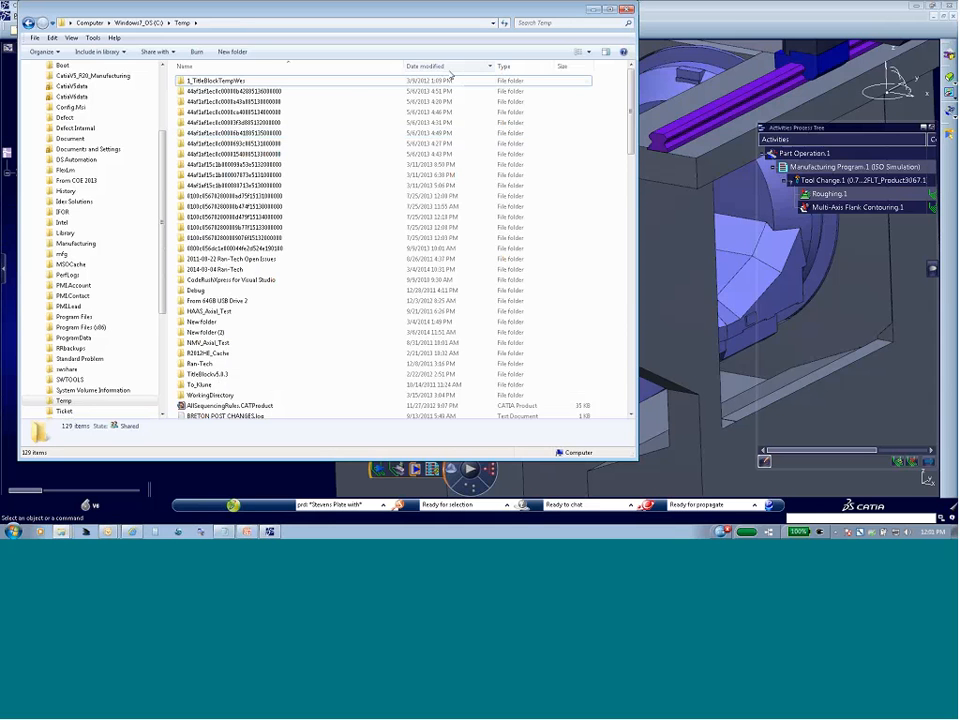
{"action": "left_click", "coordinate": [452, 67]}
{"action": "left_click", "coordinate": [451, 67]}
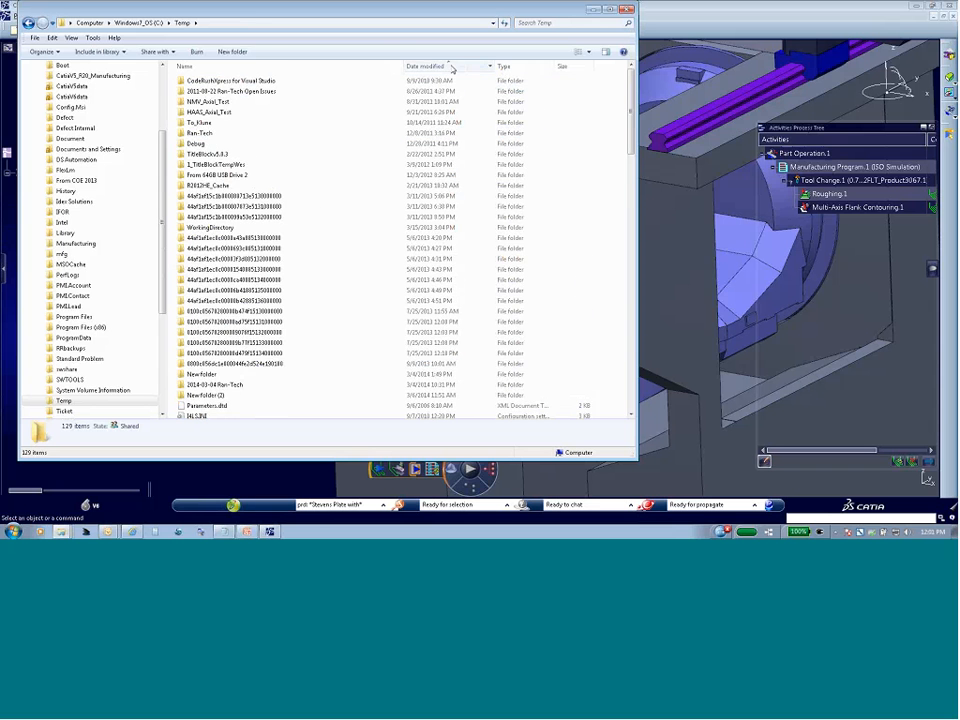
{"action": "left_click", "coordinate": [450, 66]}
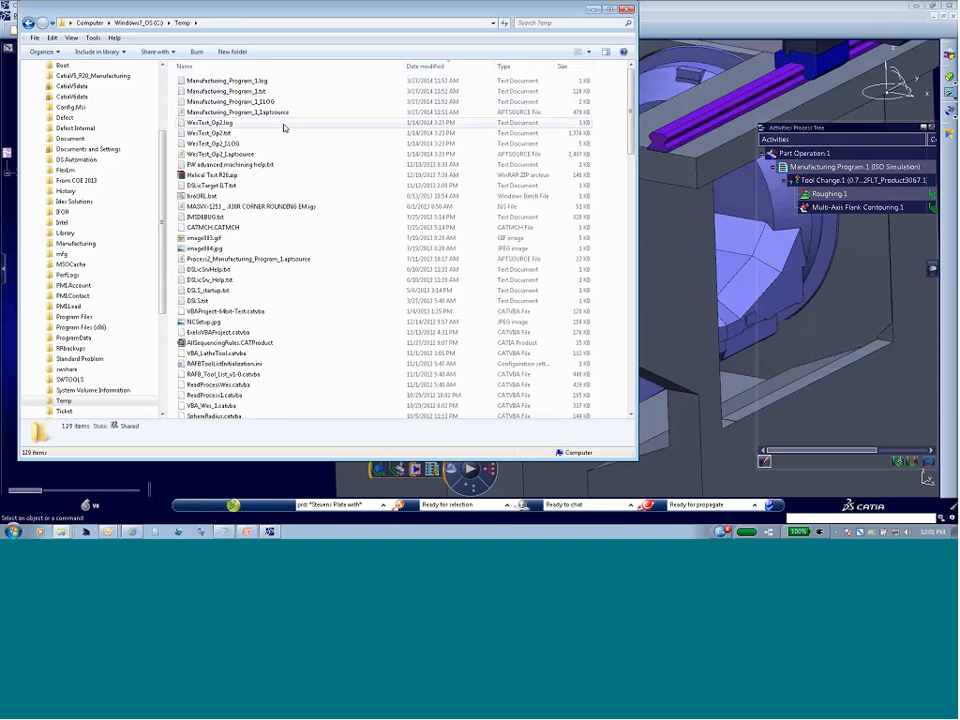
Open Manufacturing_Program_1.txt in Notepad++, look through the exported G-code, and close the editor.
{"action": "left_click", "coordinate": [246, 93]}
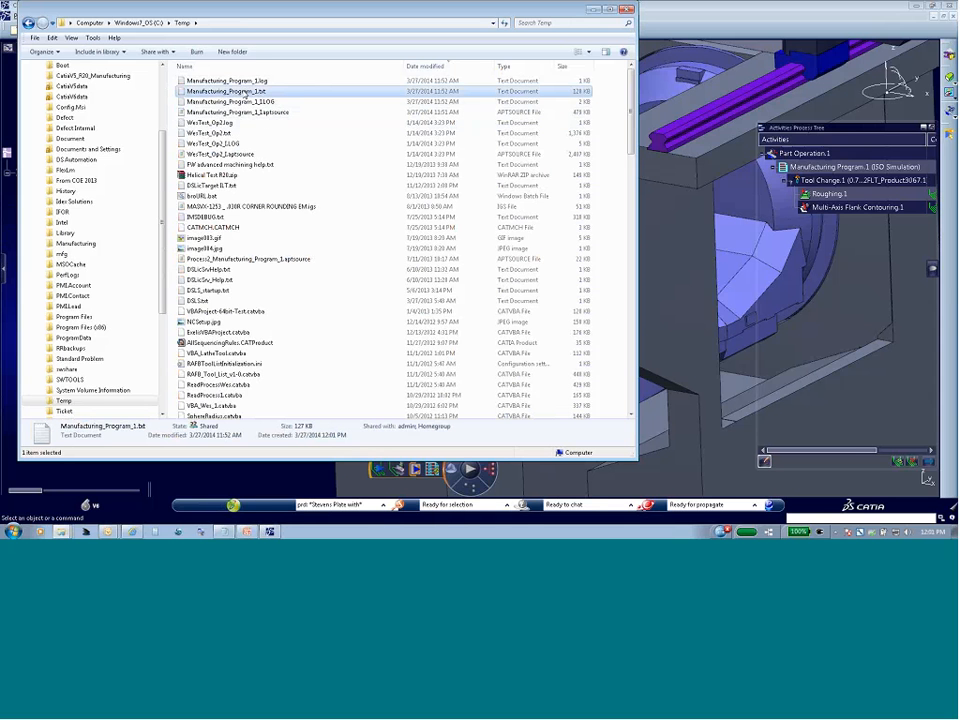
{"action": "right_click", "coordinate": [256, 92]}
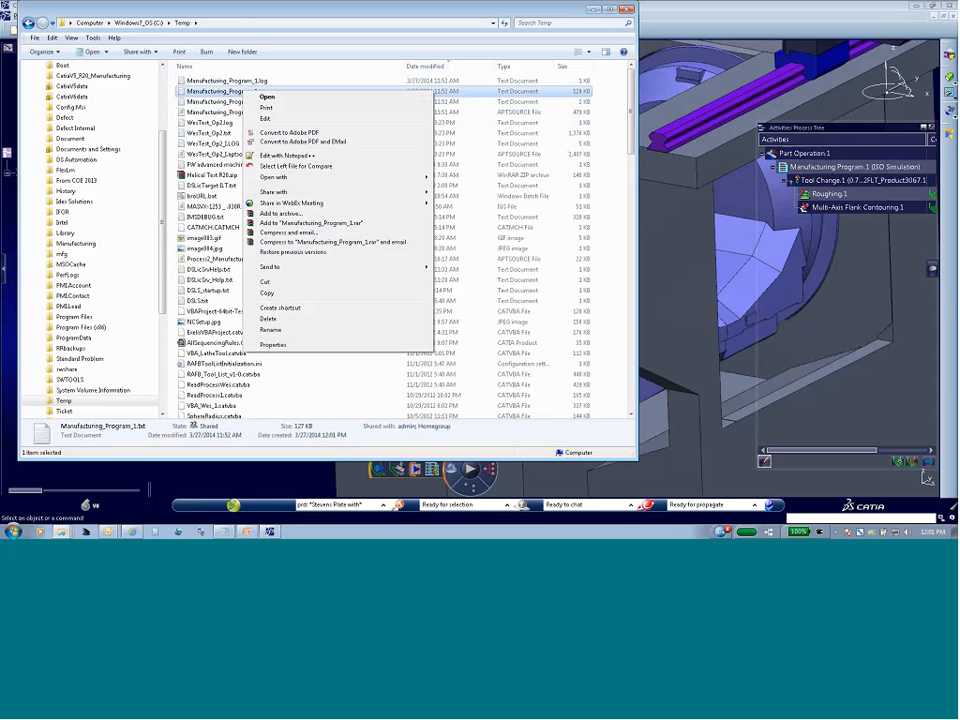
{"action": "left_click", "coordinate": [283, 155]}
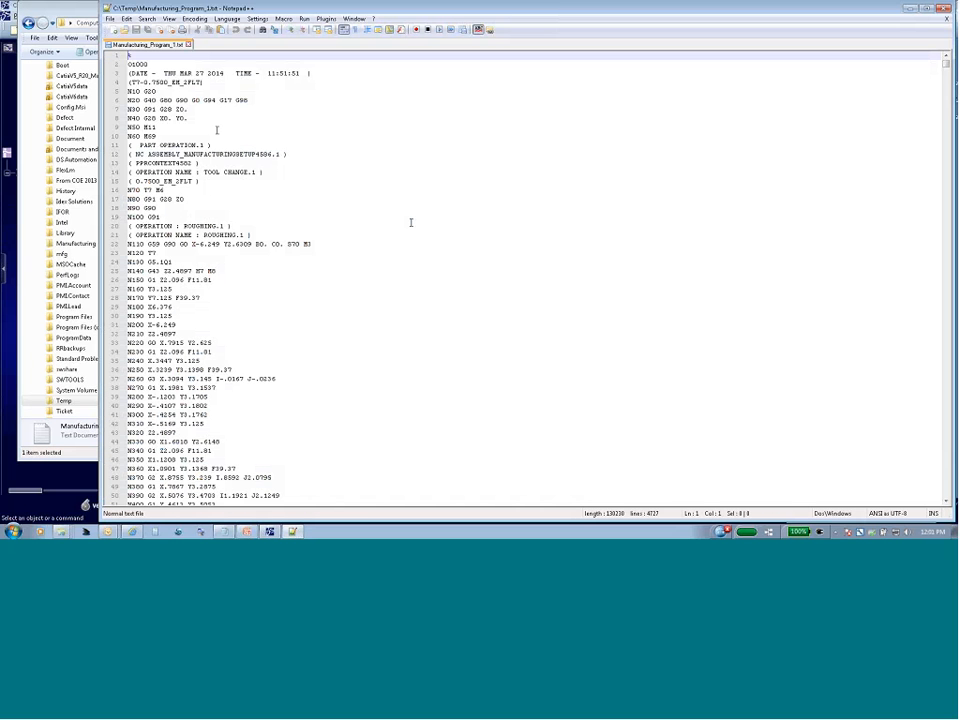
{"action": "scroll", "coordinate": [409, 221], "scroll_direction": "down", "scroll_amount": 5}
{"action": "scroll", "coordinate": [405, 240], "scroll_direction": "down", "scroll_amount": 15}
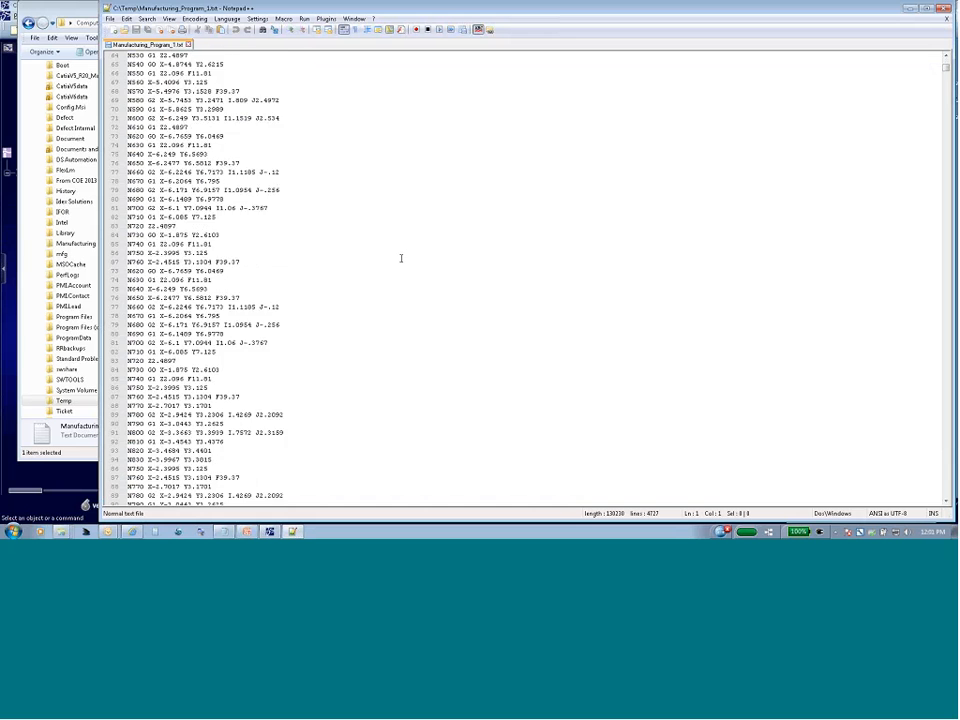
{"action": "scroll", "coordinate": [394, 257], "scroll_direction": "up", "scroll_amount": 20}
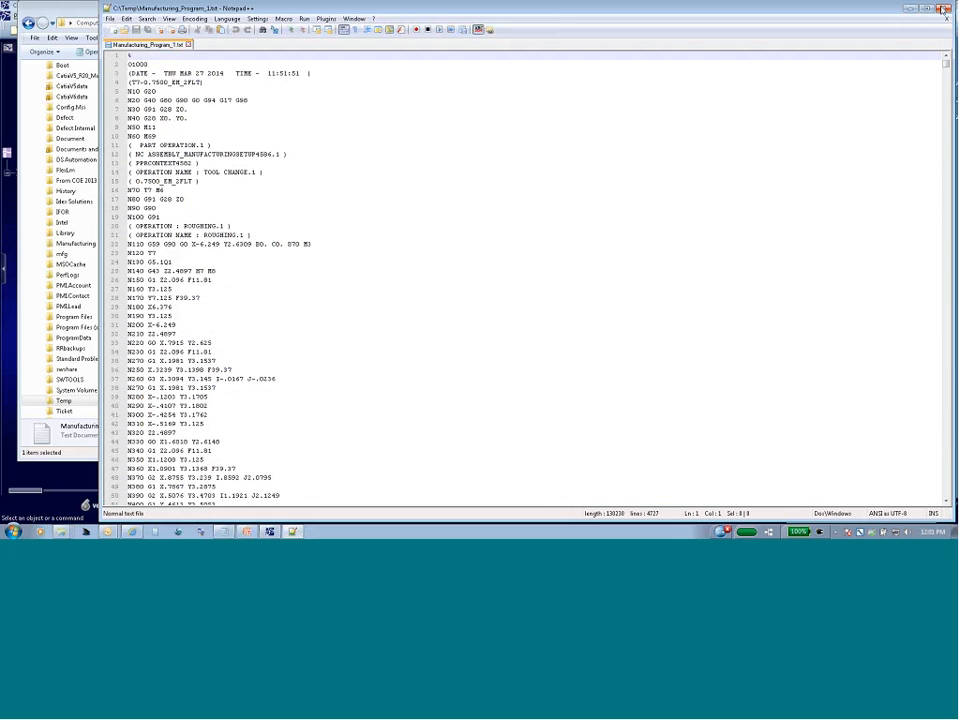
{"action": "left_click", "coordinate": [944, 9]}
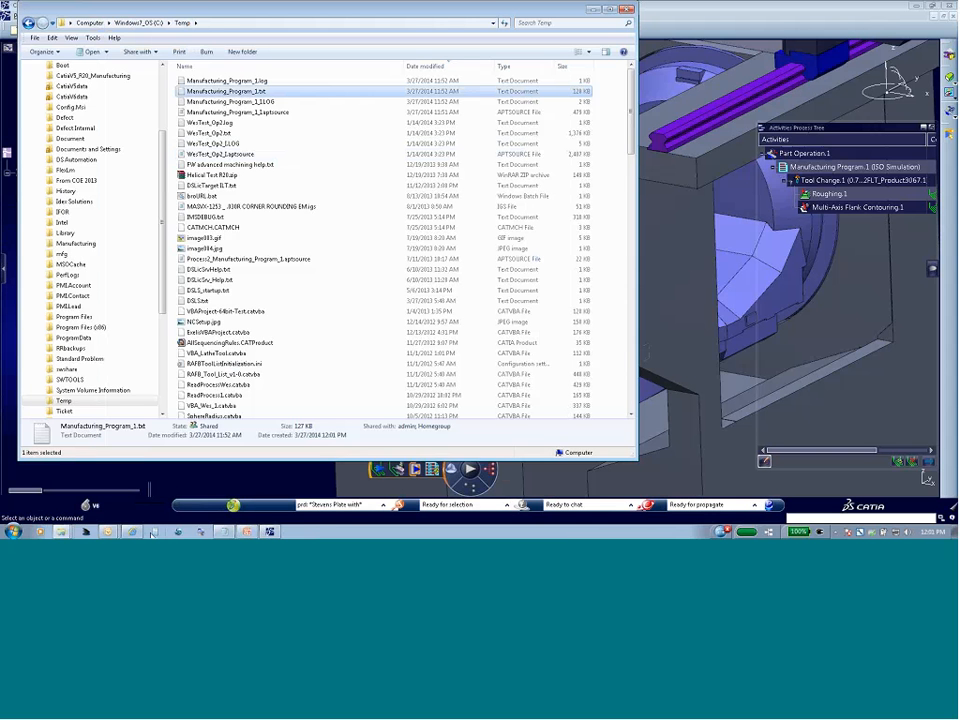
Switch to the Idex V6 Machining Seminar presentation in PowerPoint and run the slide show from the current Agenda slide to the Questions slide.
{"action": "mouse_move", "coordinate": [230, 533]}
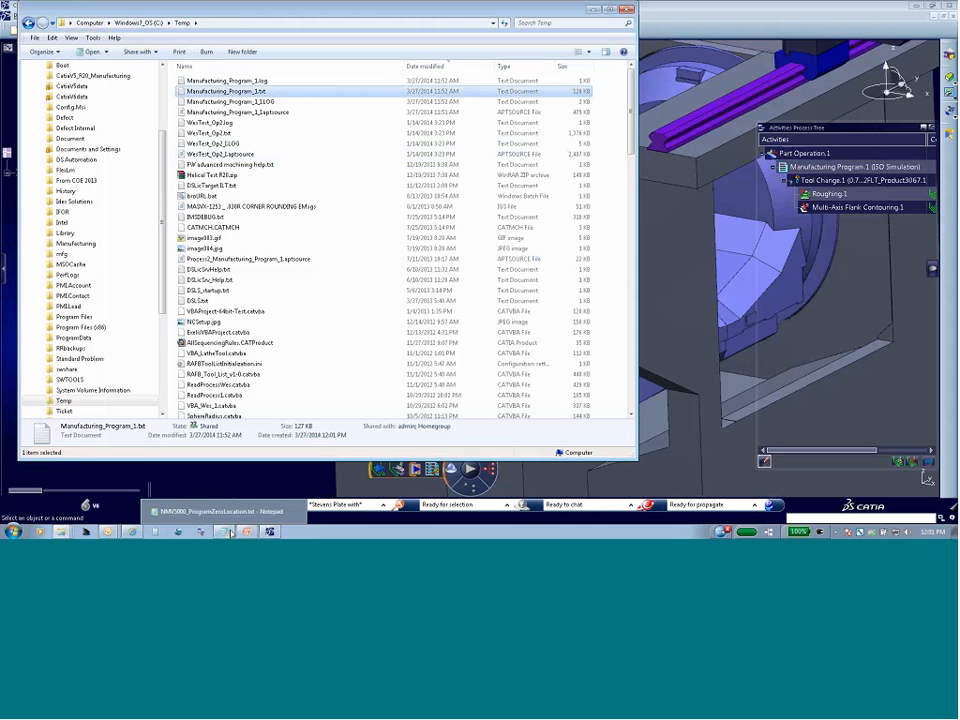
{"action": "left_click", "coordinate": [108, 534]}
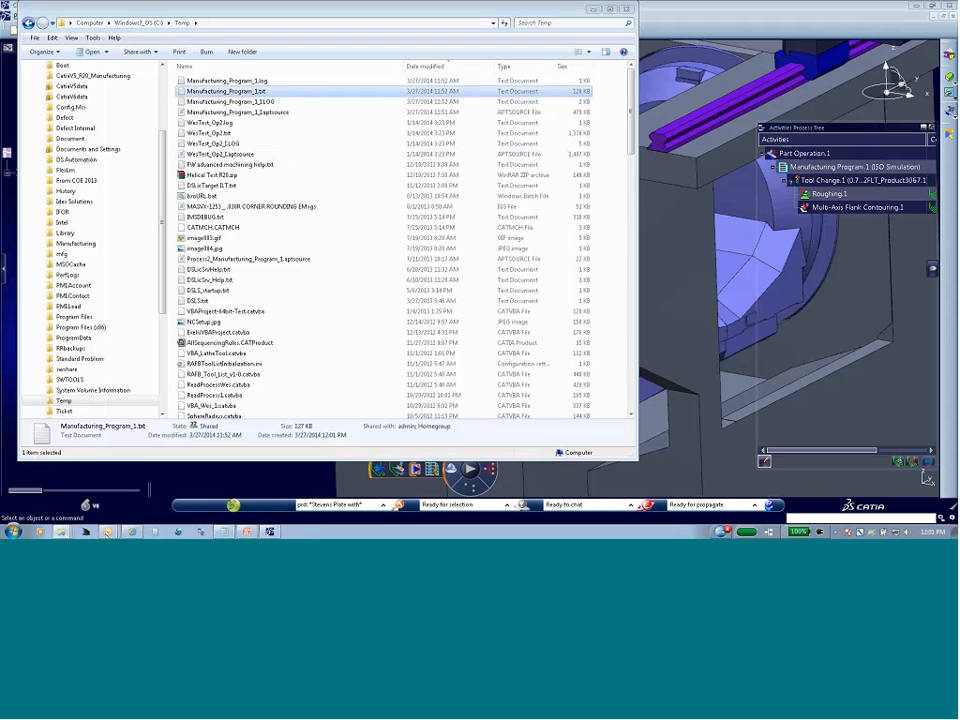
{"action": "mouse_move", "coordinate": [140, 533]}
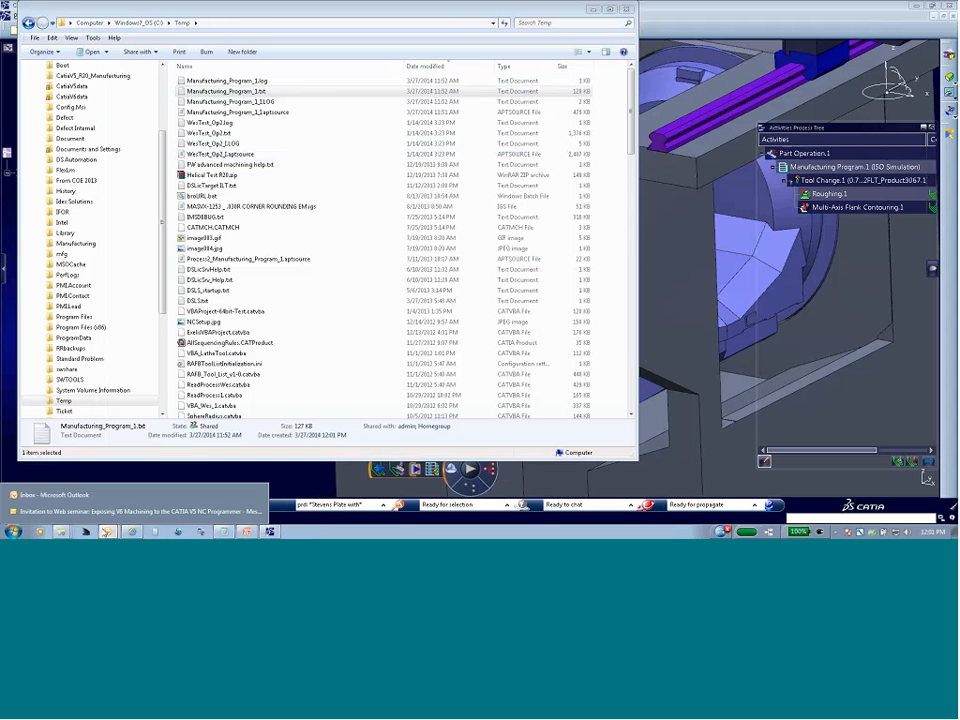
{"action": "left_click", "coordinate": [248, 532]}
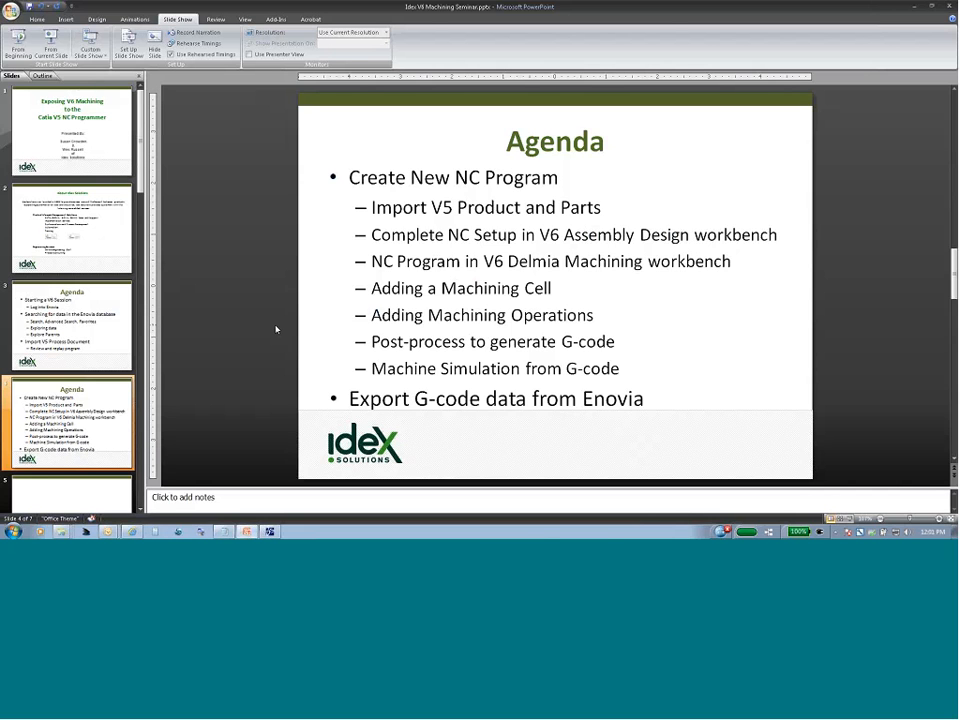
{"action": "key", "text": "shift+F5"}
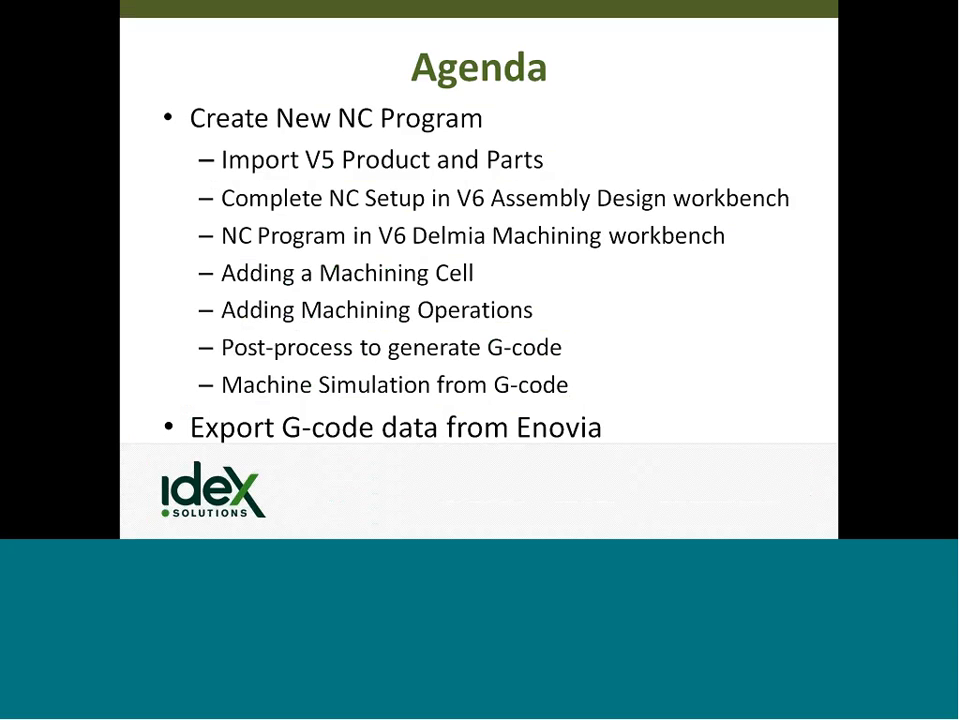
{"action": "key", "text": "Right"}
{"action": "key", "text": "Right"}
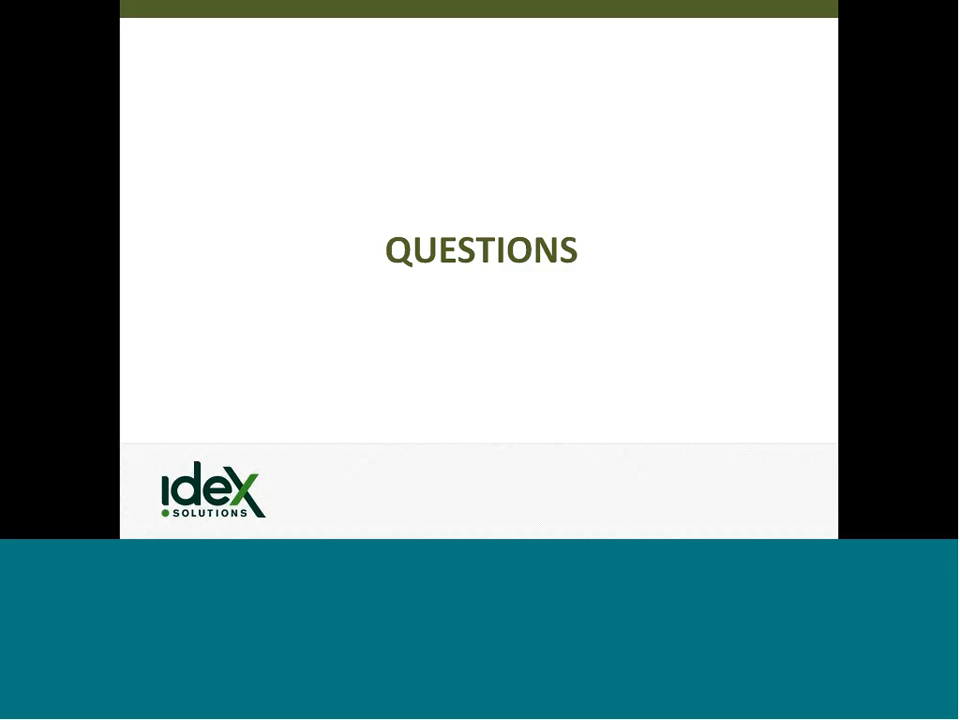